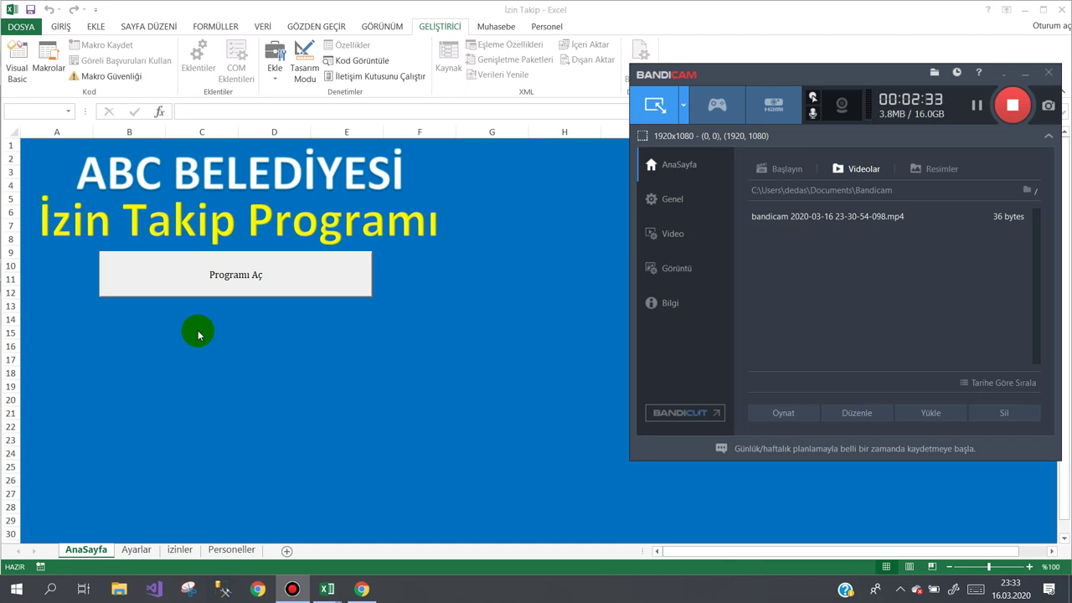
# - Bring the İzin Takip workbook forward on AnaSayfa and select cell A14
pyautogui.click(190, 292)
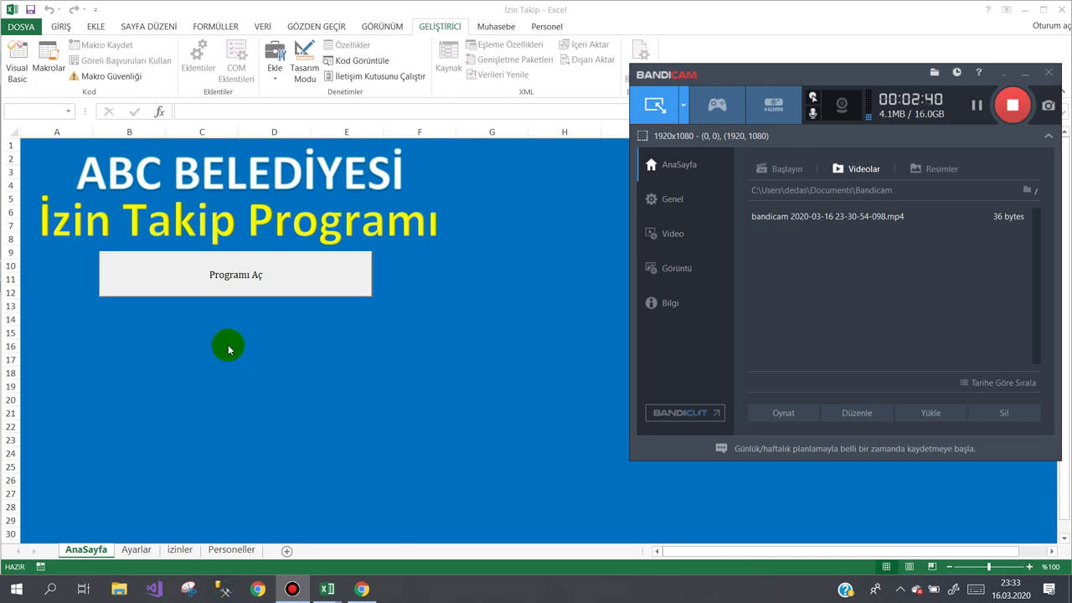
pyautogui.click(179, 342)
pyautogui.click(107, 342)
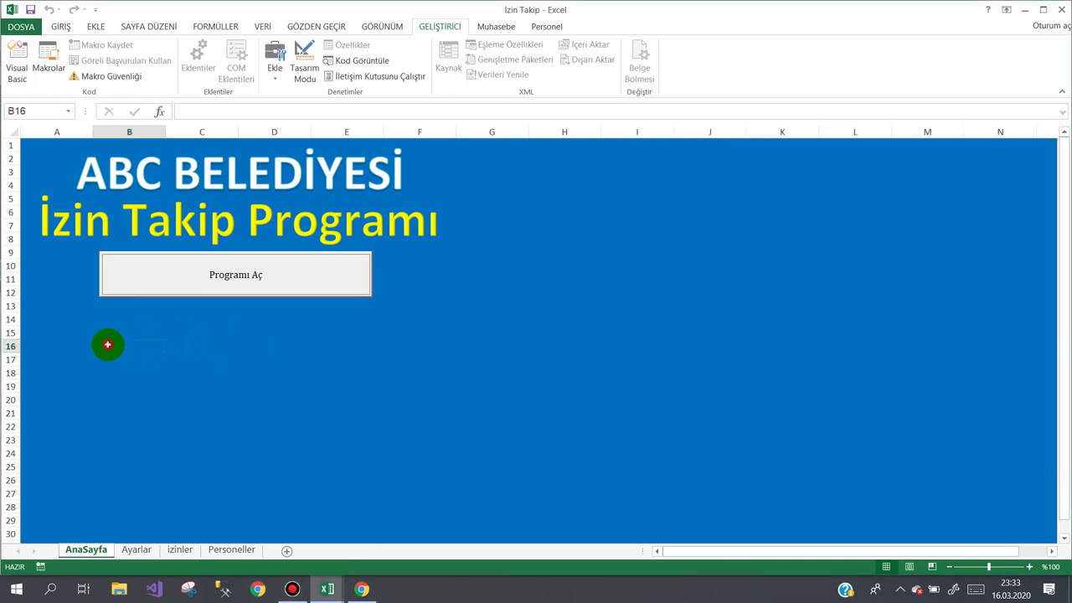
pyautogui.click(58, 321)
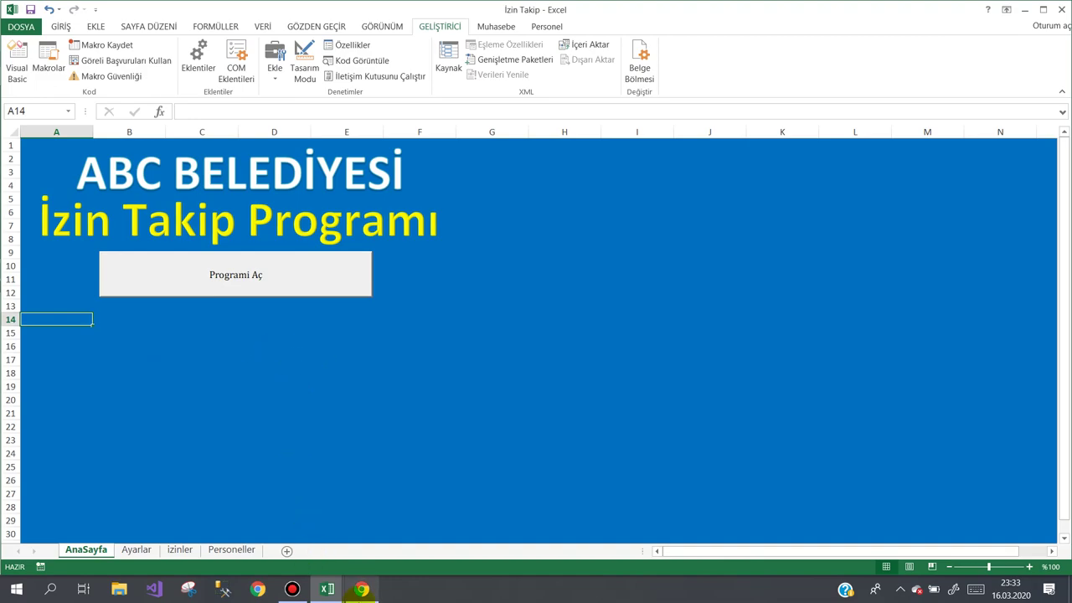
pyautogui.click(360, 591)
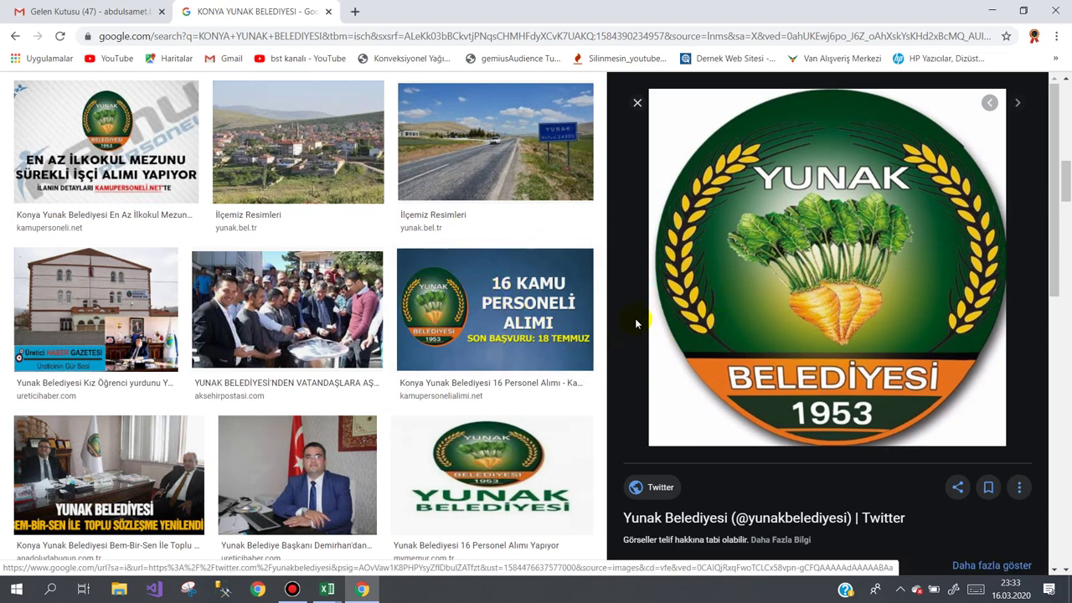
# - Copy the Yunak Belediyesi logo image from the Google image results
pyautogui.rightClick(859, 237)
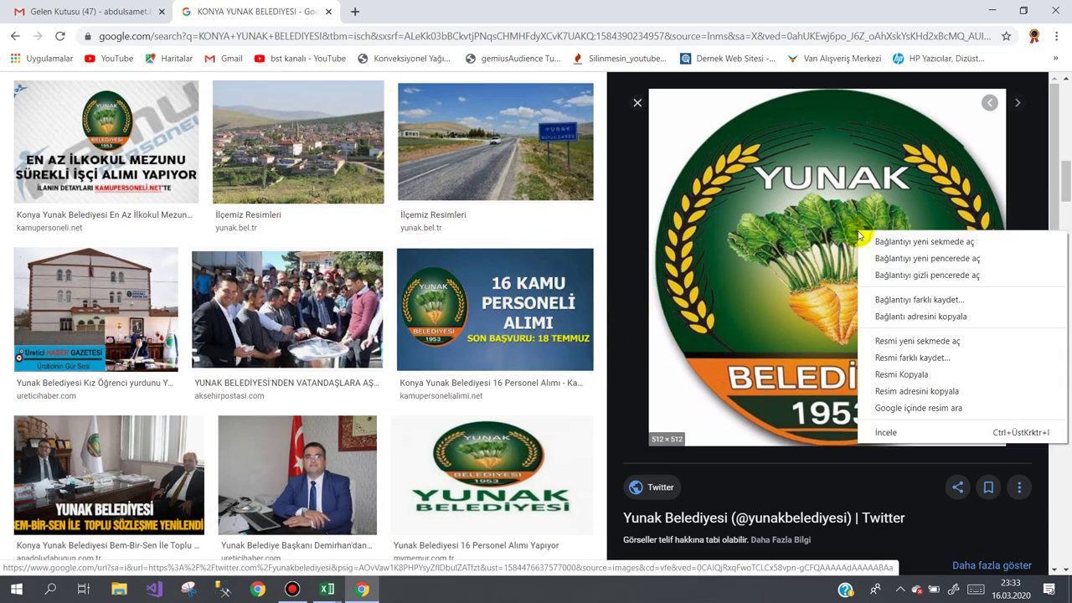
pyautogui.click(901, 374)
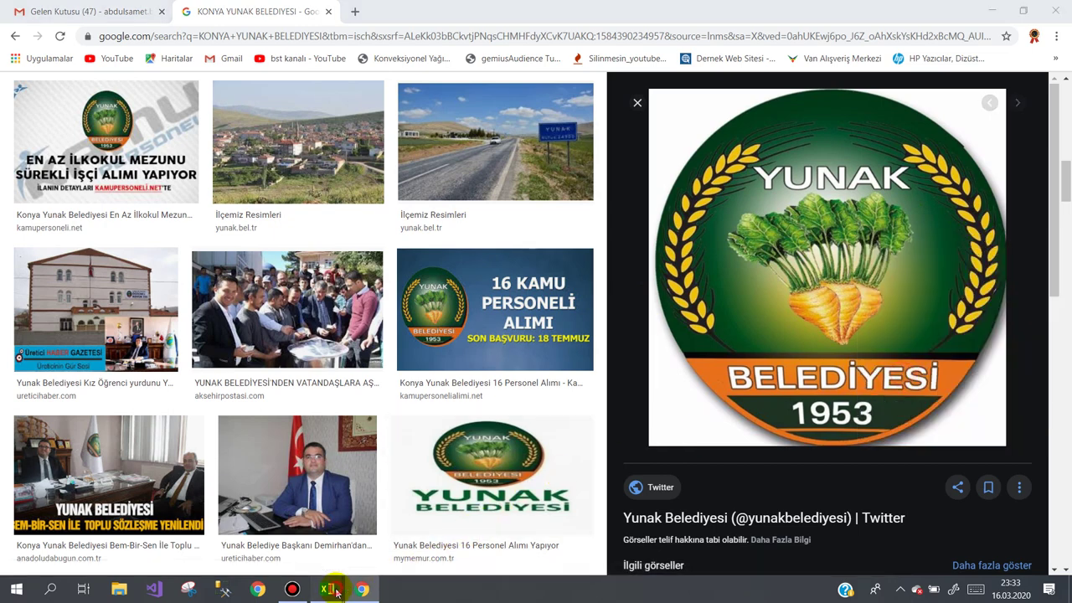
# - Paste the copied logo onto AnaSayfa and move it up beside the title
pyautogui.moveTo(335, 586)
pyautogui.click(275, 540)
pyautogui.rightClick(516, 204)
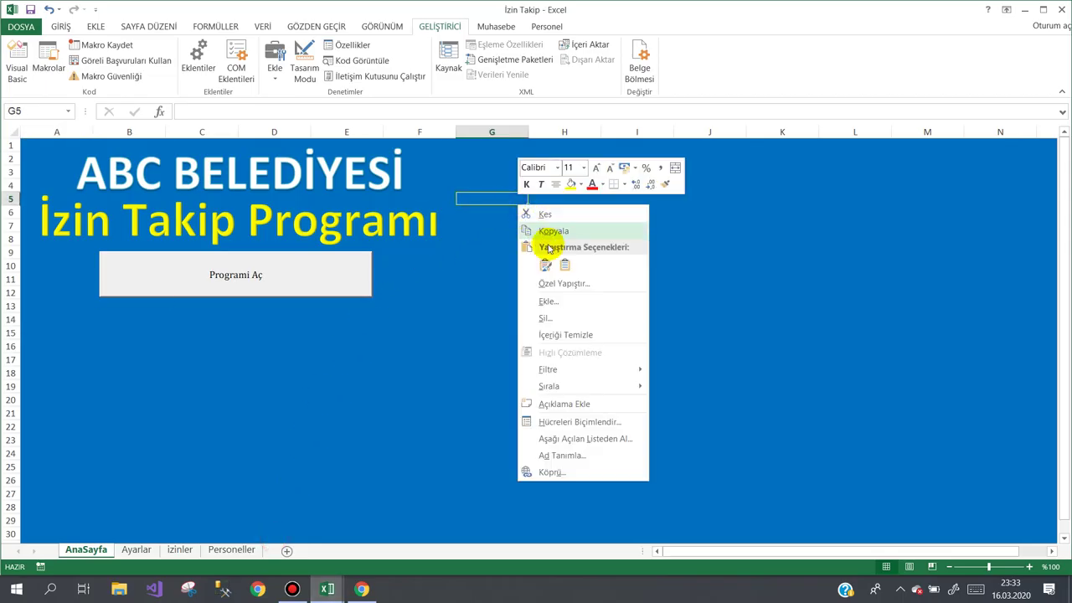
pyautogui.click(546, 265)
pyautogui.moveTo(628, 304); pyautogui.dragTo(634, 273)
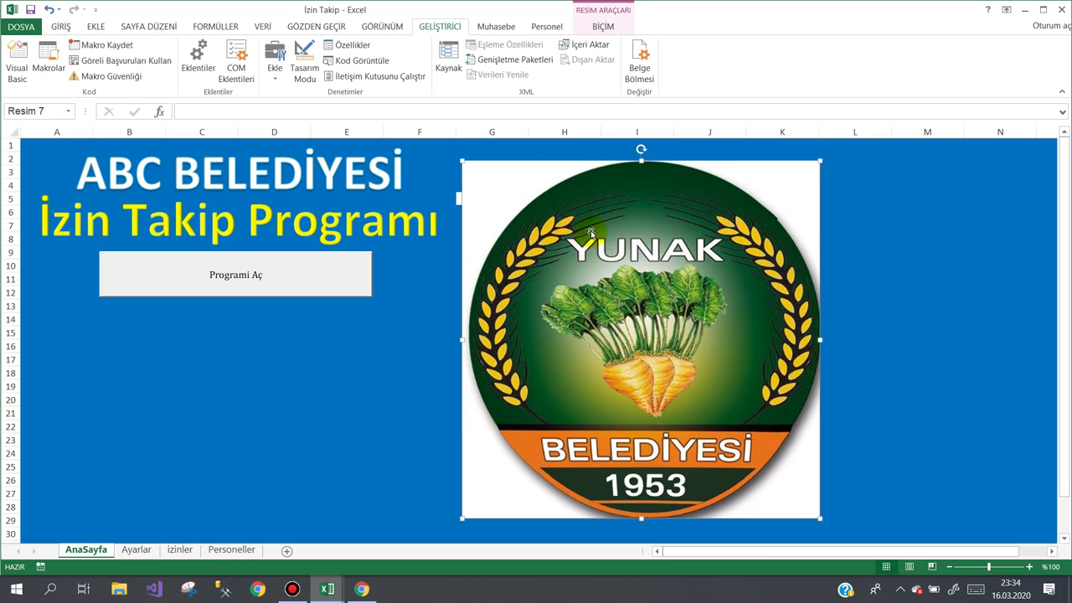
# - Crop the logo to an oval shape and shift it further right
pyautogui.click(605, 28)
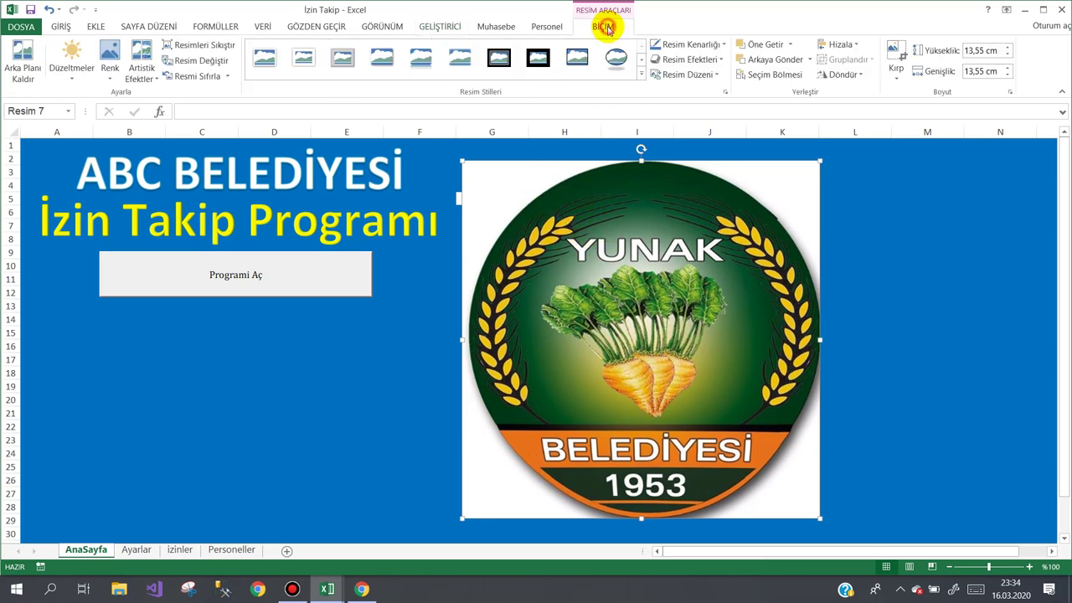
pyautogui.click(895, 83)
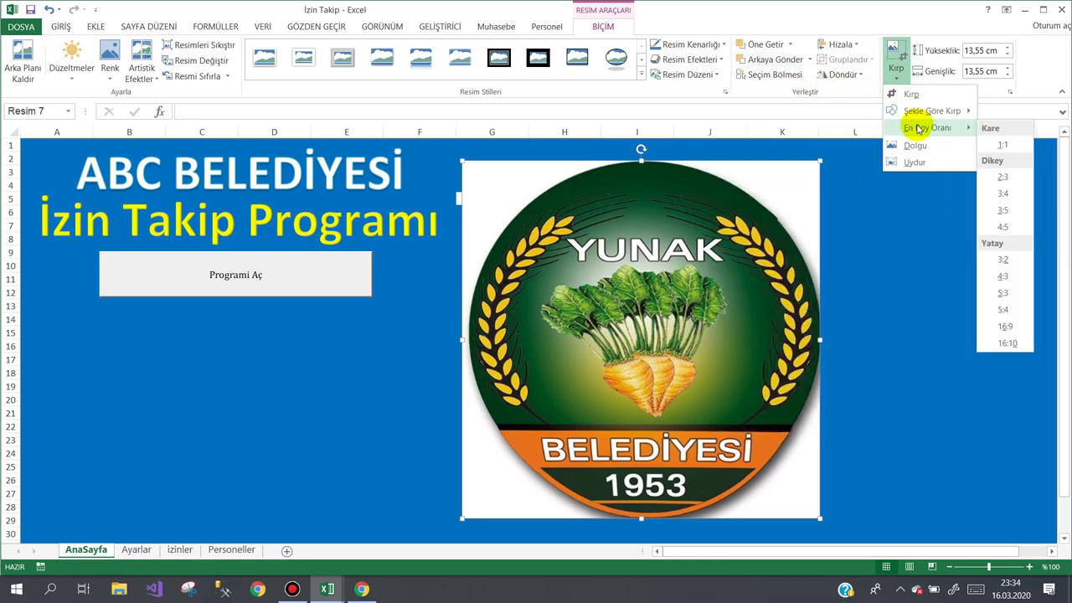
pyautogui.moveTo(922, 117)
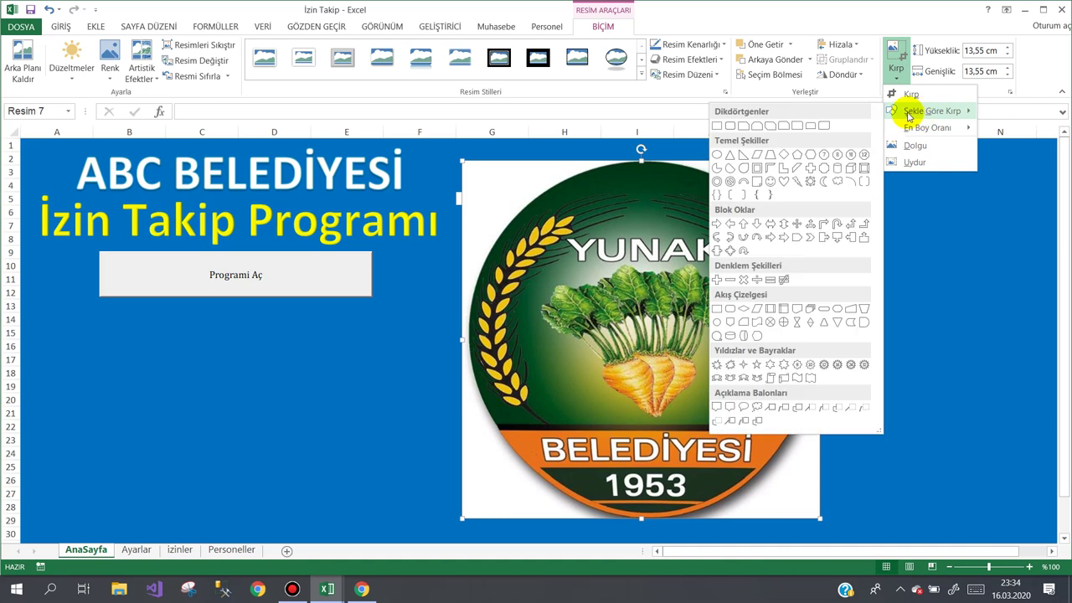
pyautogui.click(718, 156)
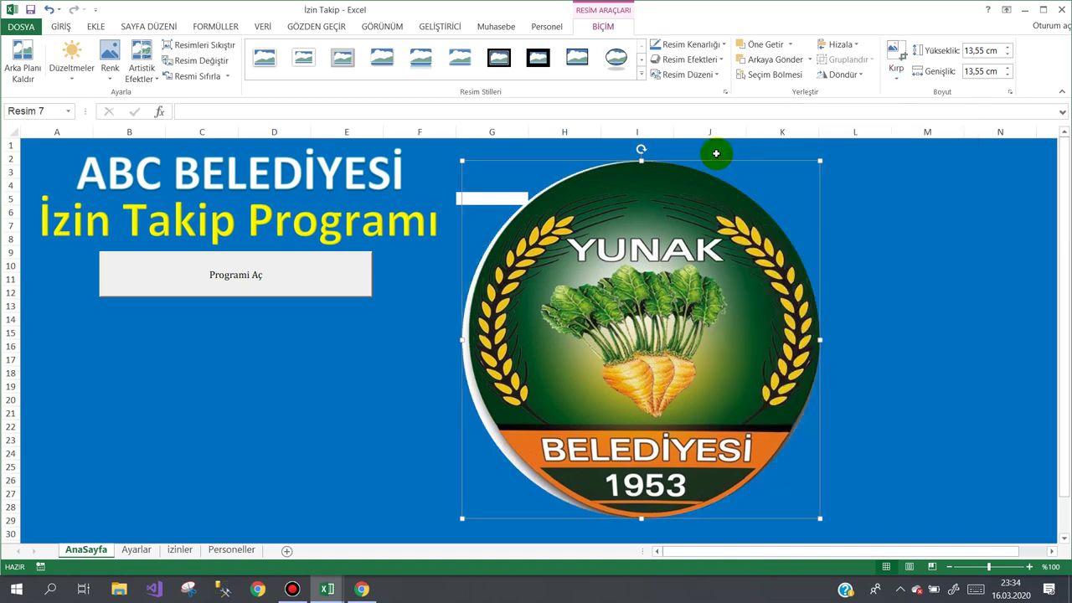
pyautogui.click(362, 360)
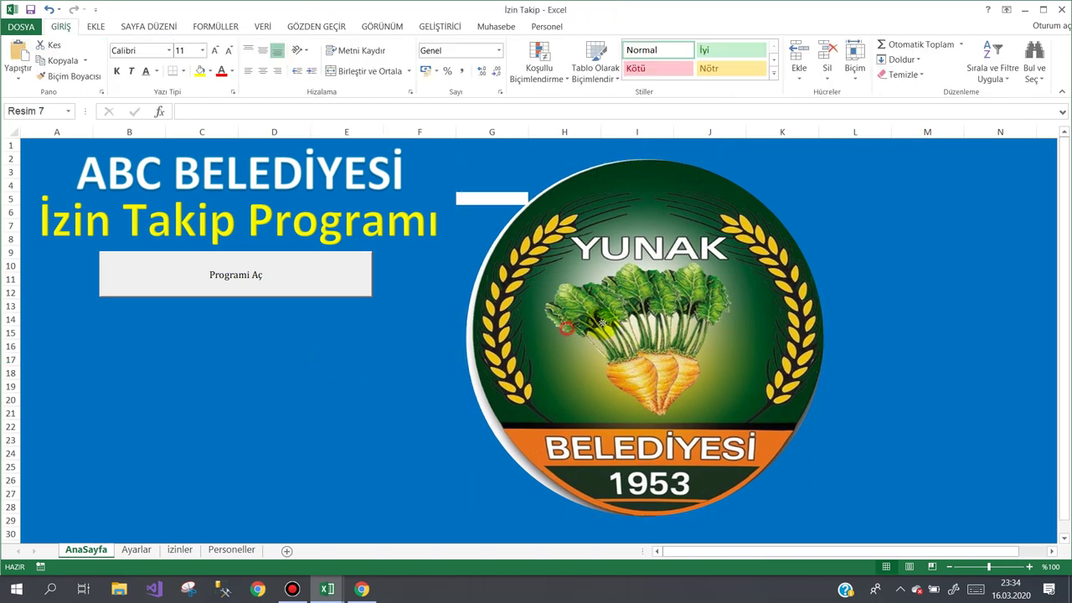
pyautogui.moveTo(565, 333); pyautogui.dragTo(663, 320)
# - Copy cell G7's blue formatting onto cell G5 with Format Painter
pyautogui.click(493, 220)
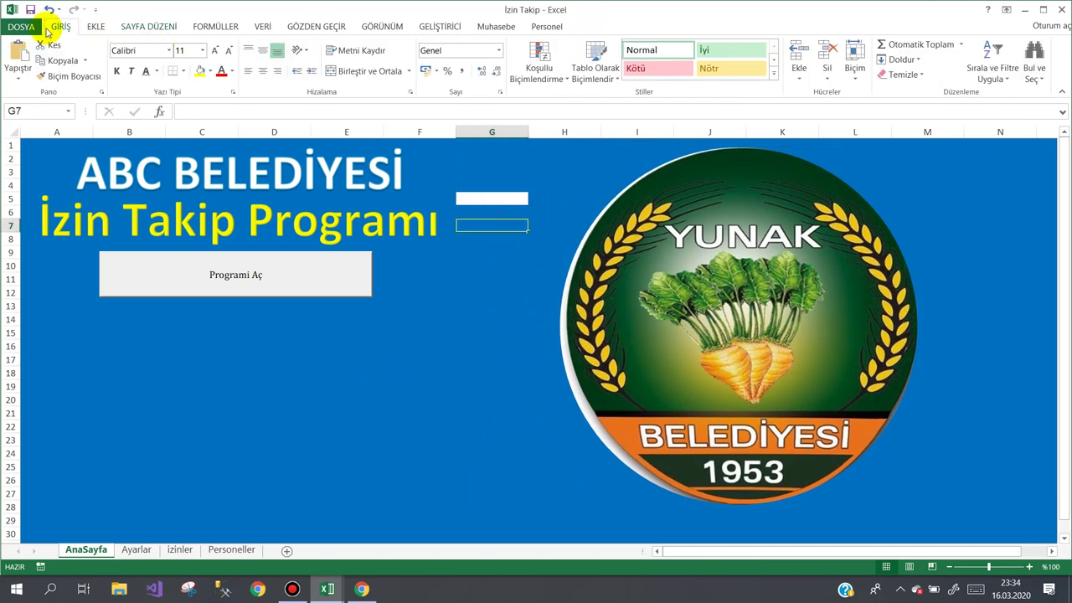
pyautogui.click(92, 76)
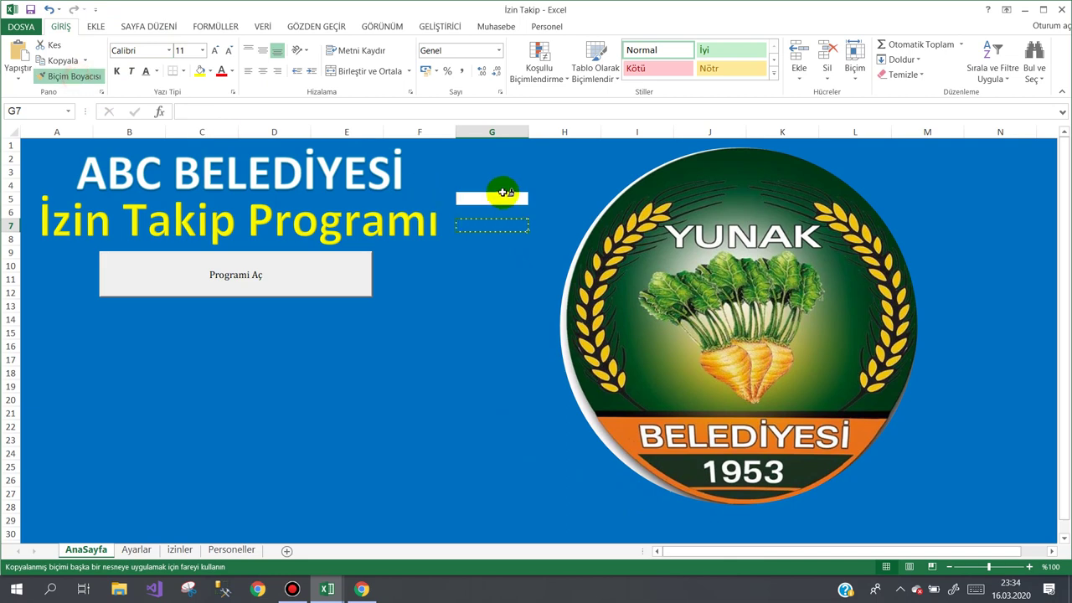
pyautogui.click(493, 198)
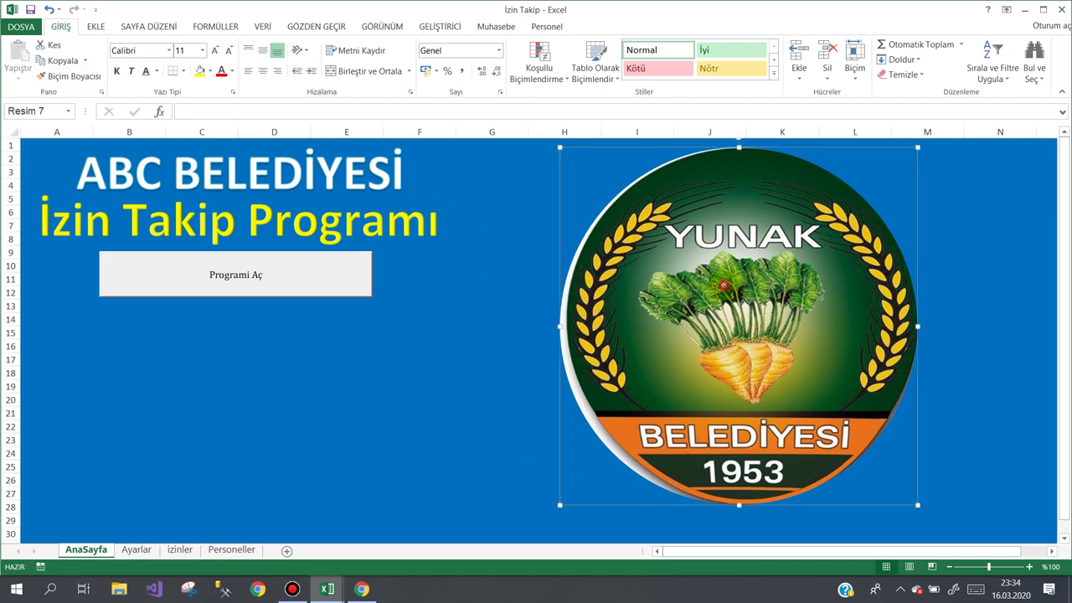
# - Shrink the logo and position it next to the title text
pyautogui.moveTo(727, 288); pyautogui.dragTo(643, 282)
pyautogui.click(812, 483)
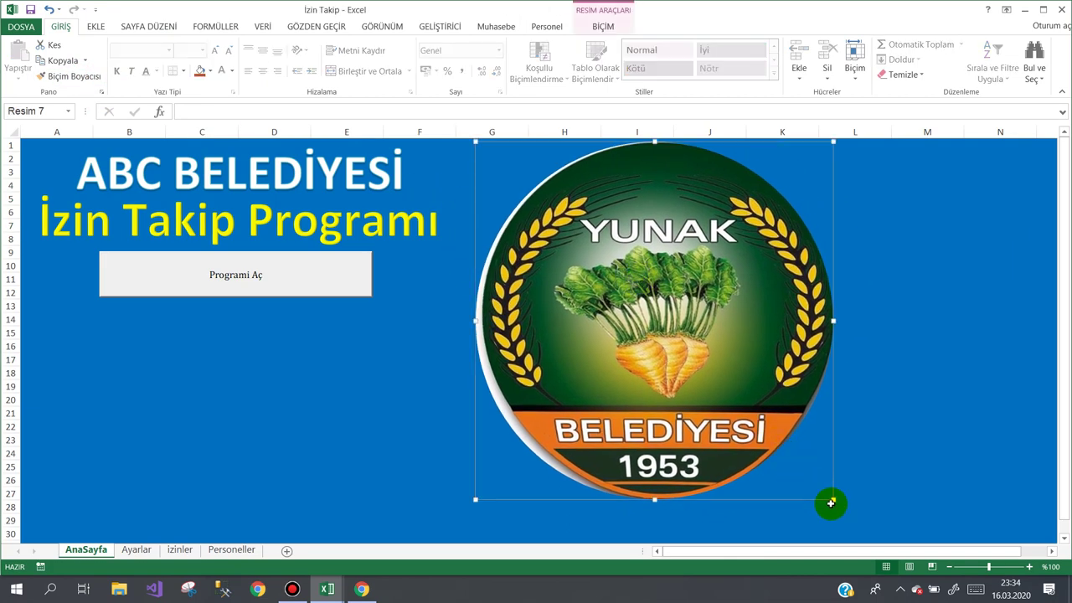
pyautogui.moveTo(833, 500); pyautogui.dragTo(709, 374)
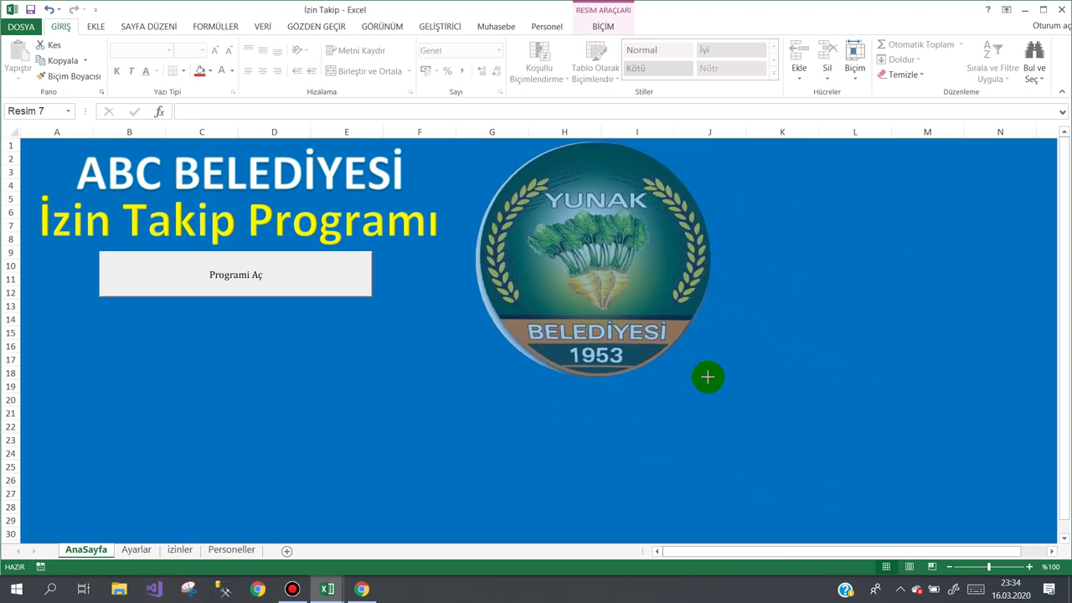
pyautogui.moveTo(626, 285); pyautogui.dragTo(641, 285)
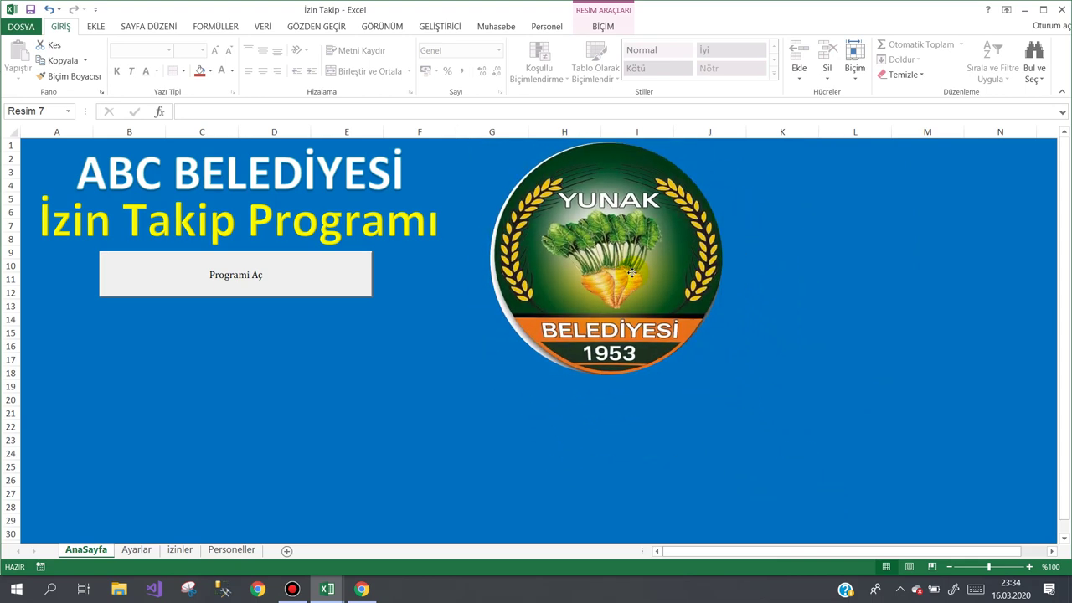
pyautogui.click(444, 331)
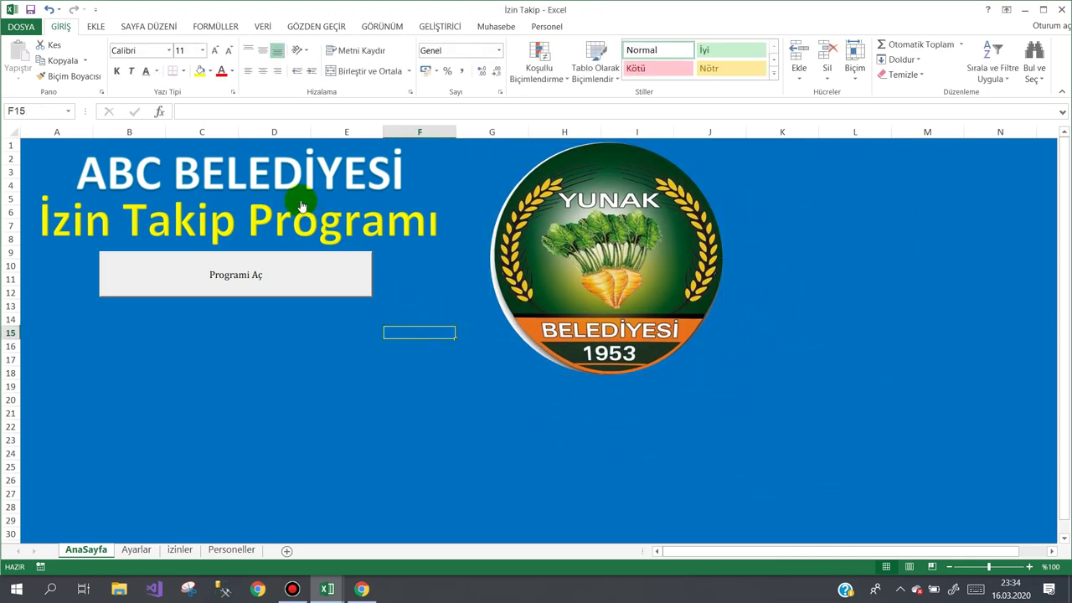
# - Delete the ABC BELEDİYESİ İzin Takip Programı title image
pyautogui.rightClick(304, 174)
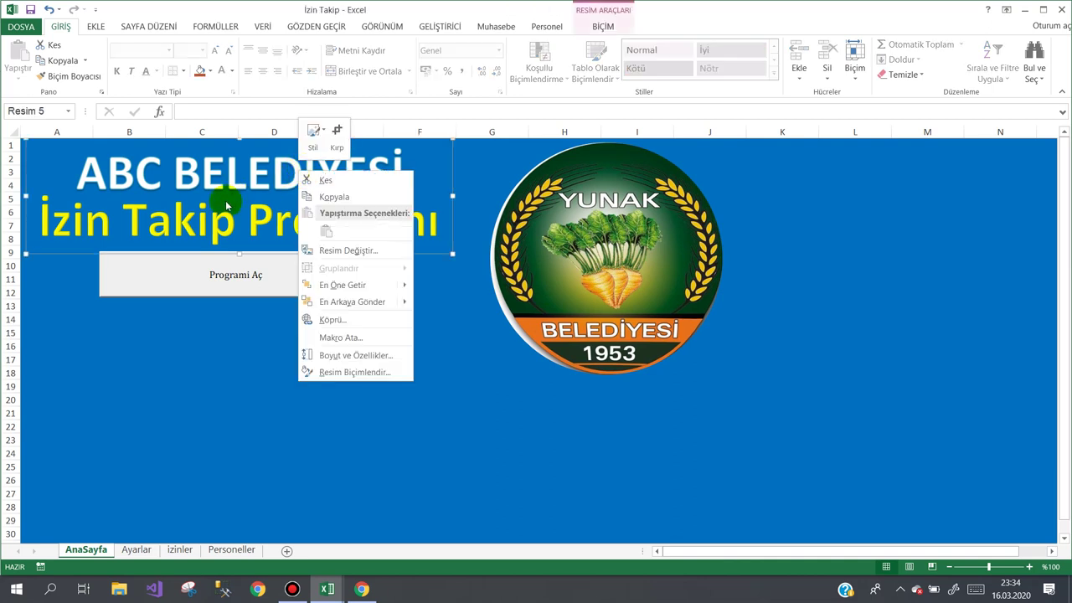
pyautogui.click(186, 229)
pyautogui.press('Delete')
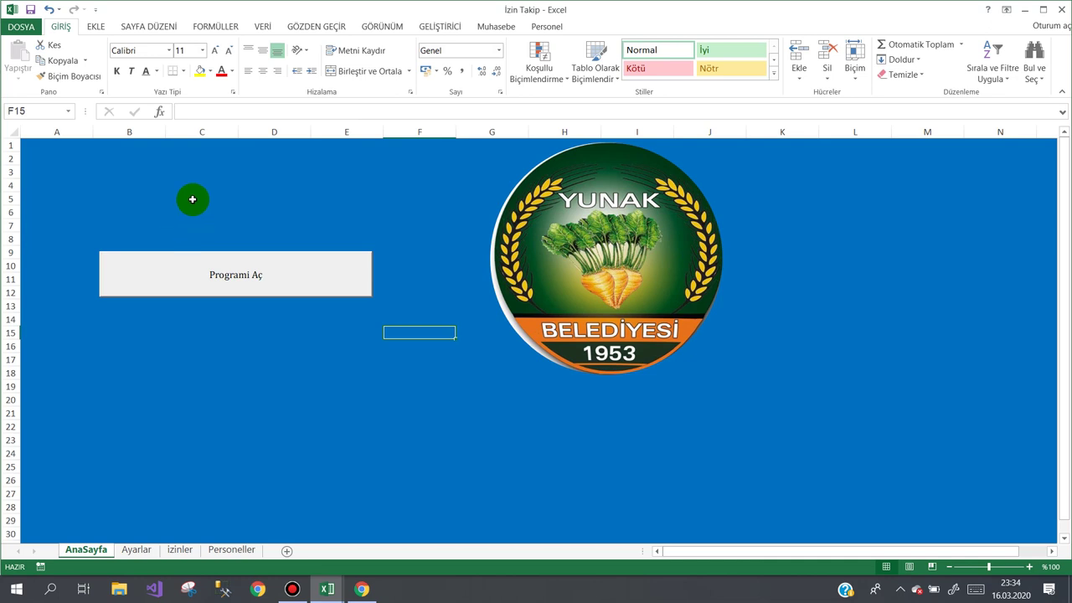
# - Bring up the WordArt style gallery from the Insert tab
pyautogui.click(216, 201)
pyautogui.click(96, 26)
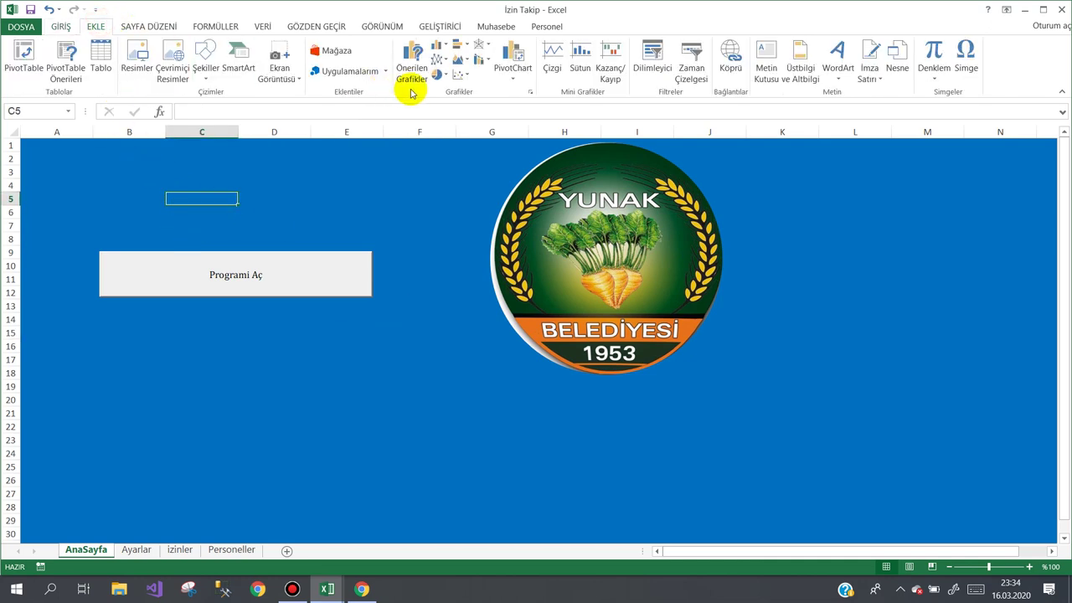
pyautogui.click(839, 65)
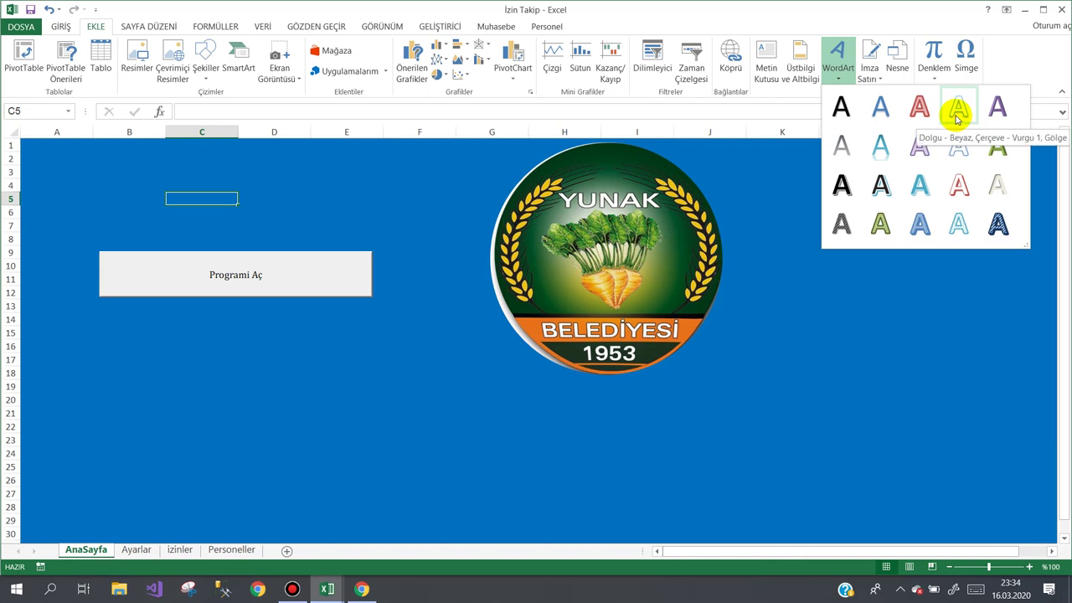
# - Insert WordArt reading 'YUNAK BELEDİYESİ' and move it to the top-left
pyautogui.click(996, 147)
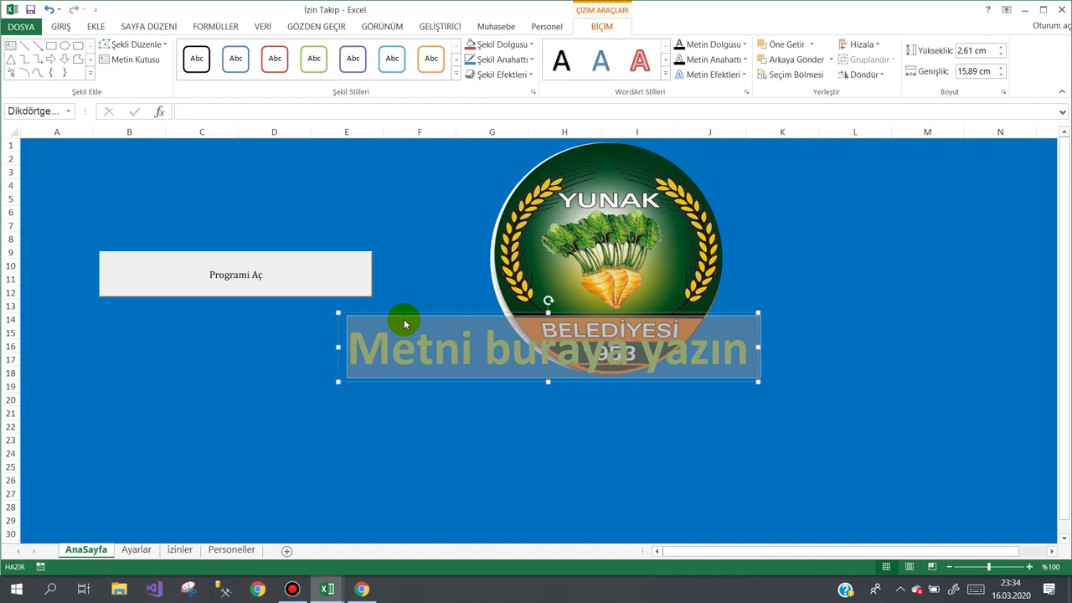
pyautogui.write('Y')
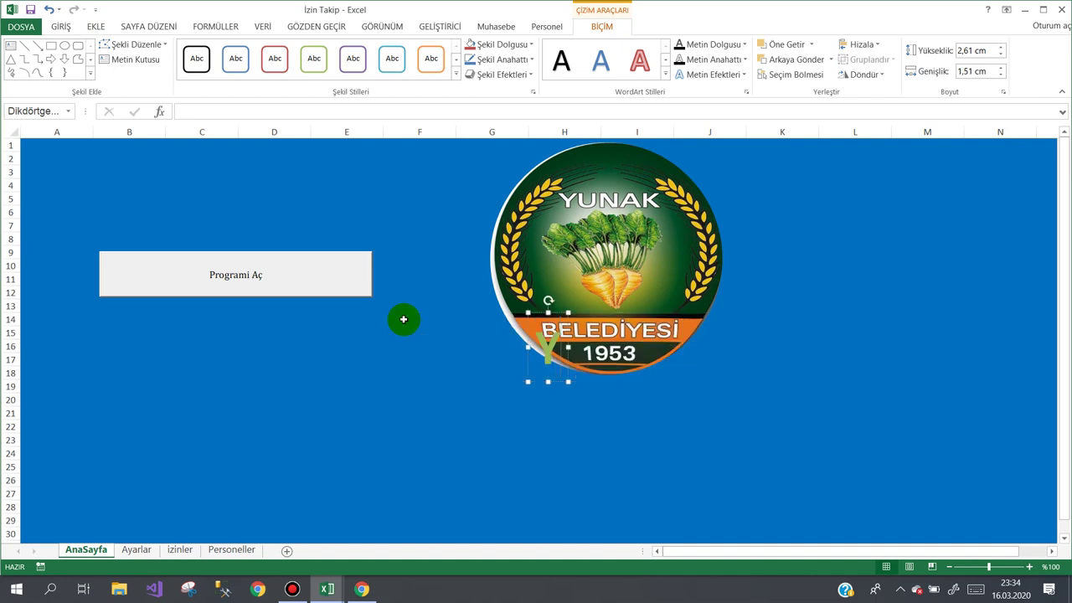
pyautogui.write('UNAK BE')
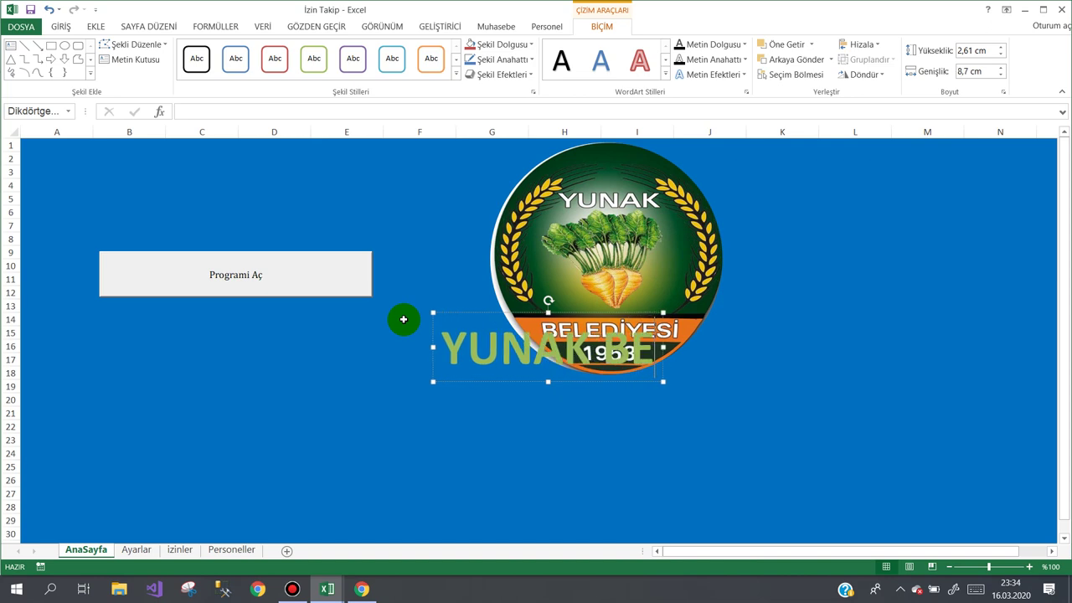
pyautogui.write('LEDI')
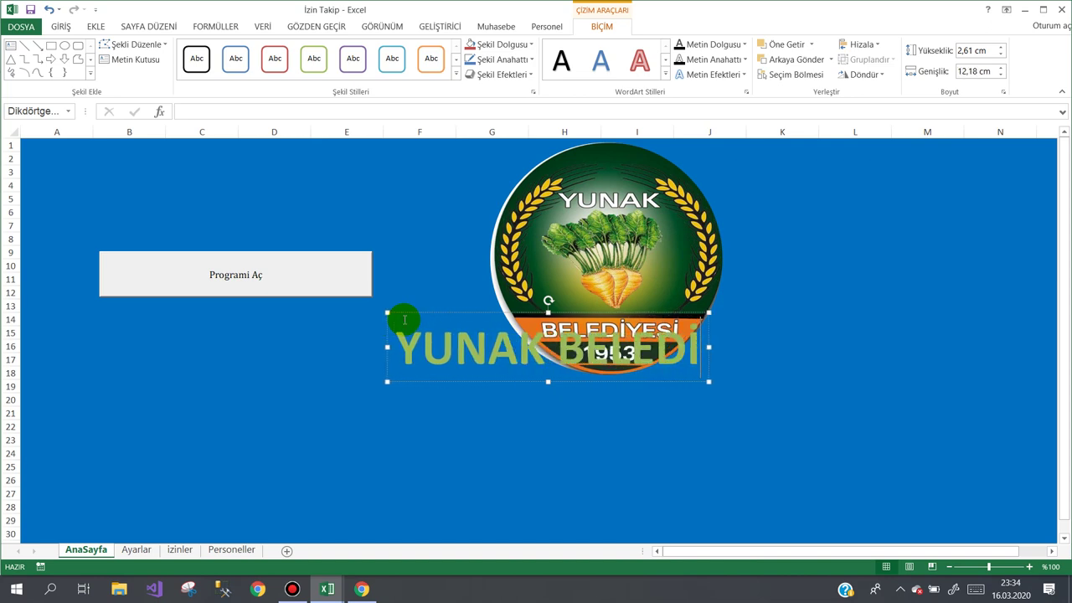
pyautogui.write('YR')
pyautogui.press('BackSpace')
pyautogui.write('ES')
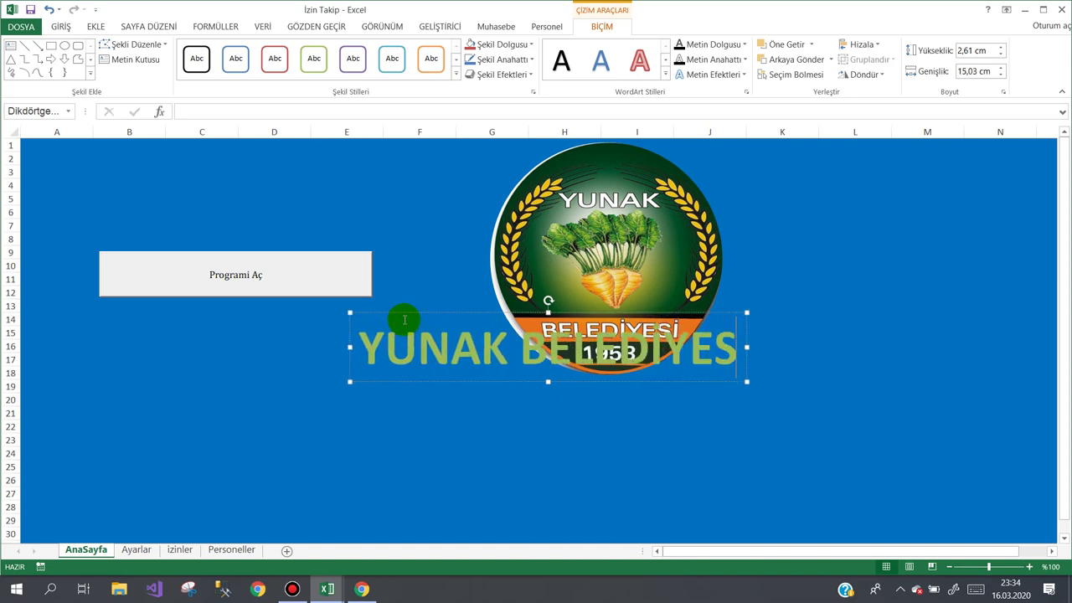
pyautogui.write('İ')
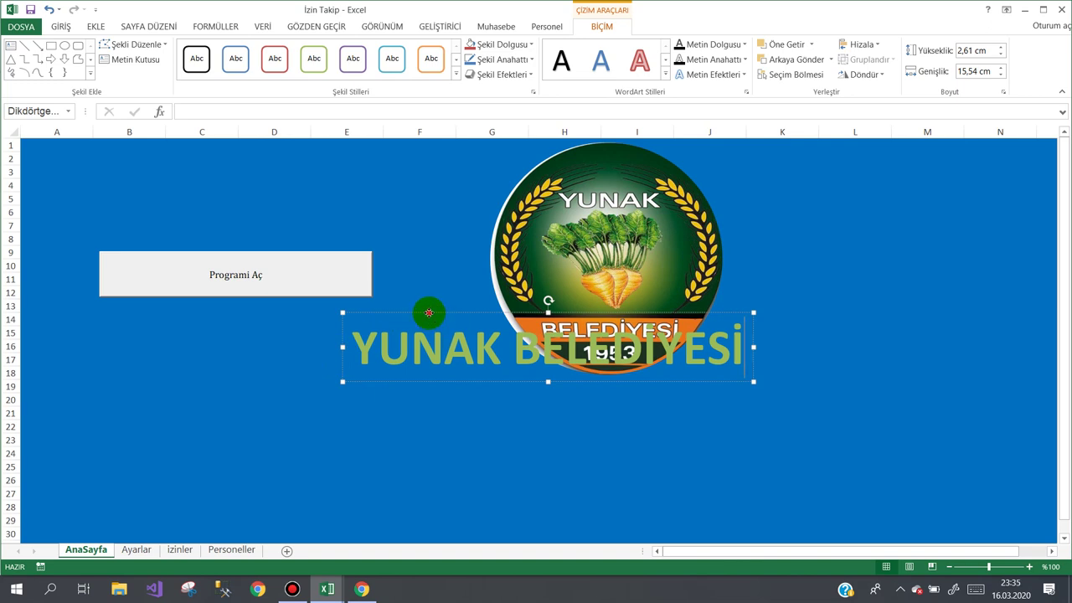
pyautogui.moveTo(428, 313); pyautogui.dragTo(117, 133)
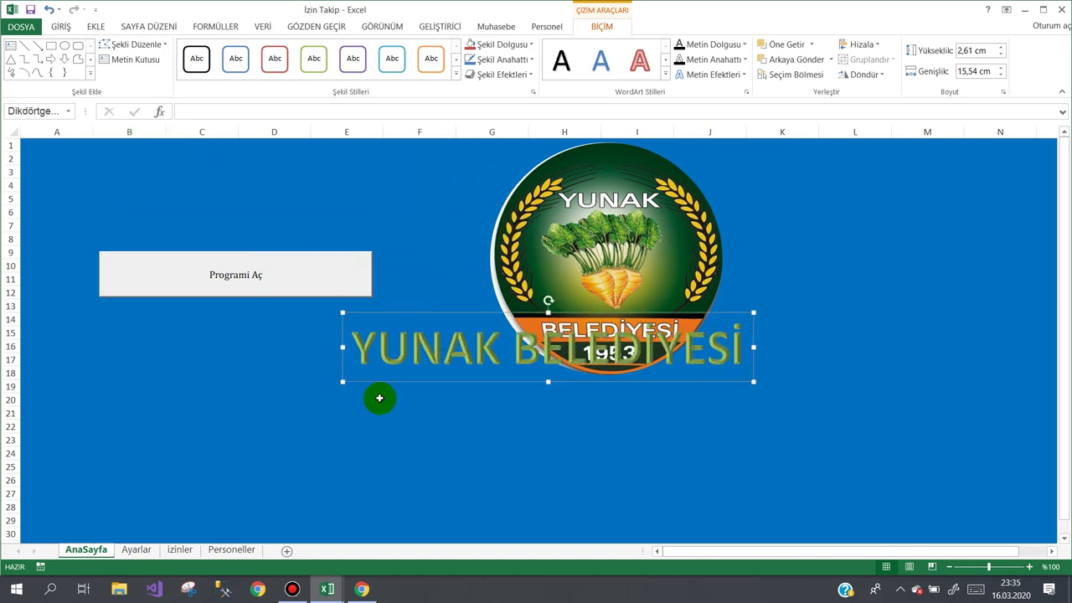
pyautogui.moveTo(470, 384); pyautogui.dragTo(149, 216)
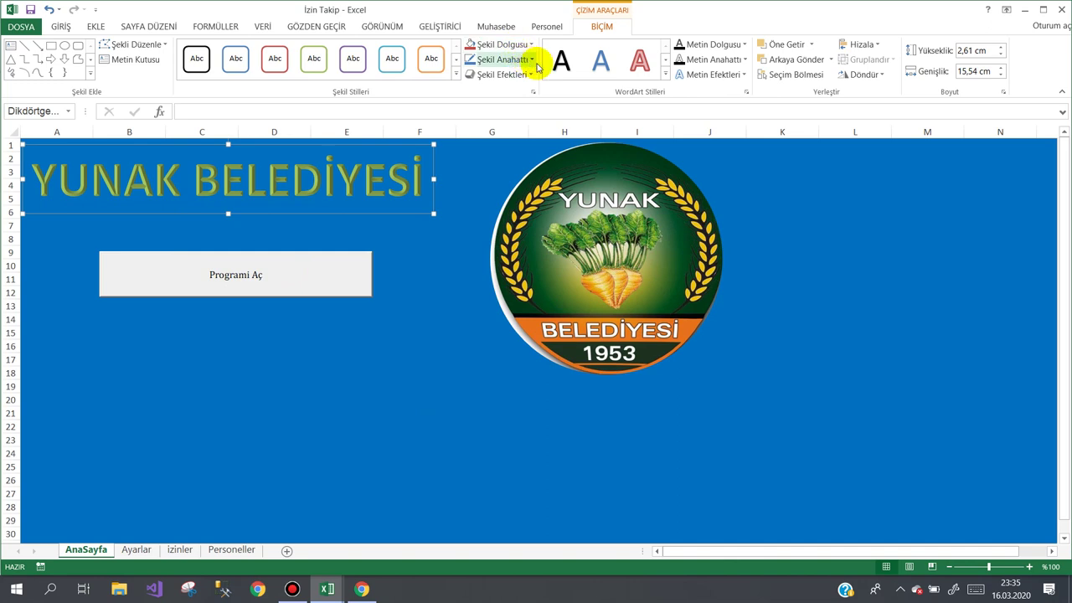
# - Make the YUNAK BELEDİYESİ text fill white and drag a copy below it
pyautogui.click(744, 43)
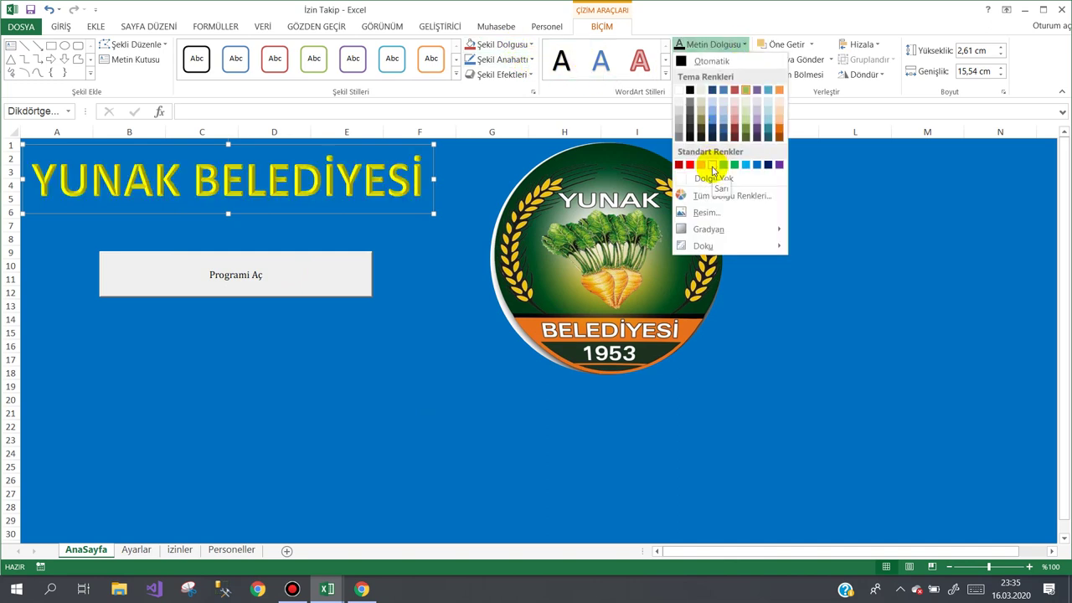
pyautogui.click(680, 90)
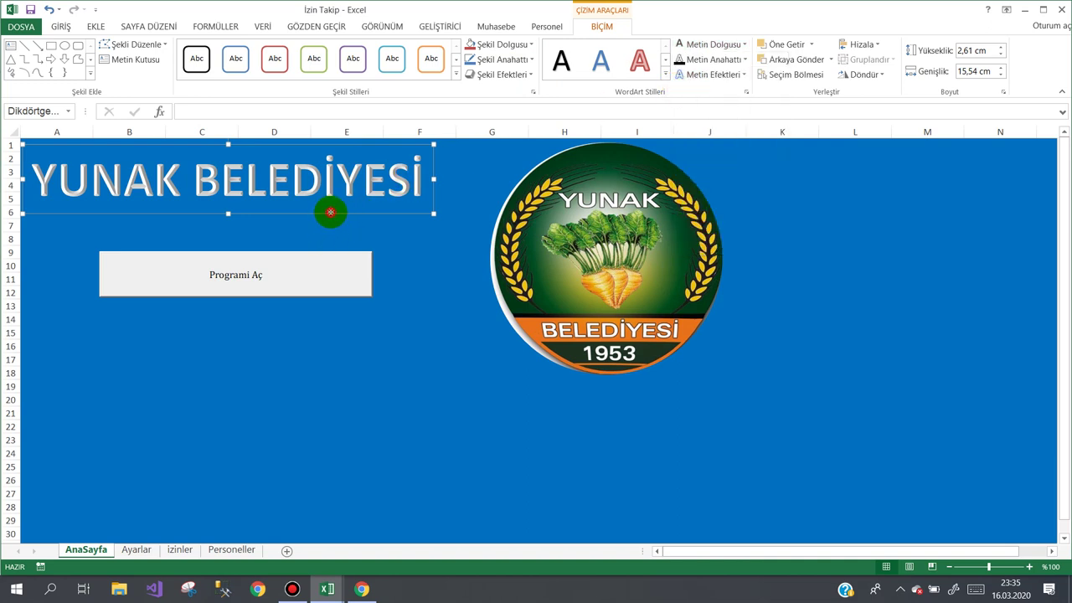
pyautogui.moveTo(330, 212); pyautogui.dragTo(344, 264)
# - Retype the copied title as 'İZİN PROGRAMI' and give it a yellow text fill
pyautogui.click(425, 227)
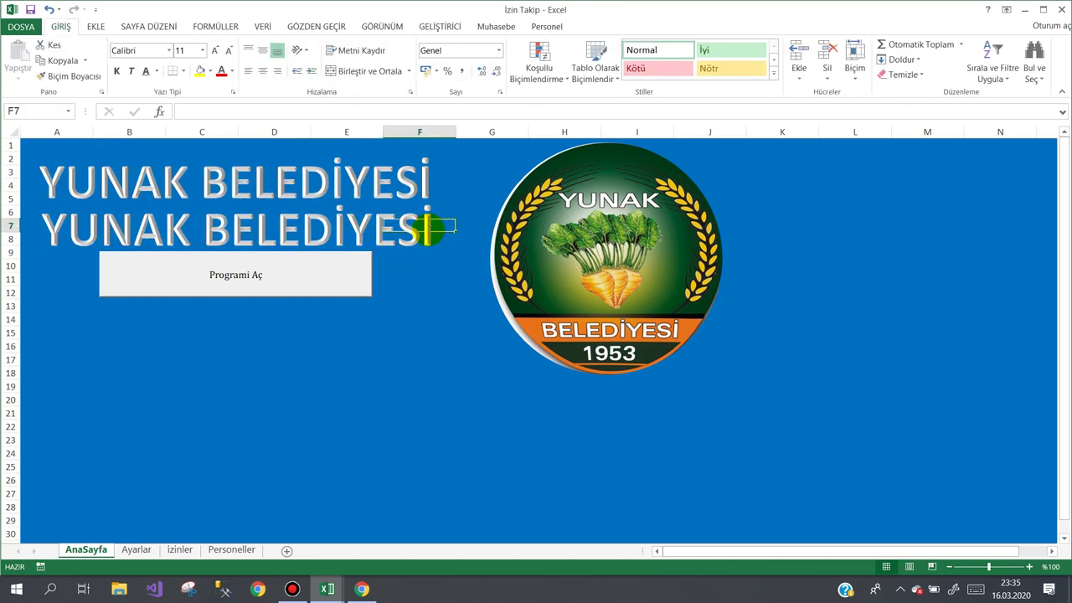
pyautogui.click(356, 231)
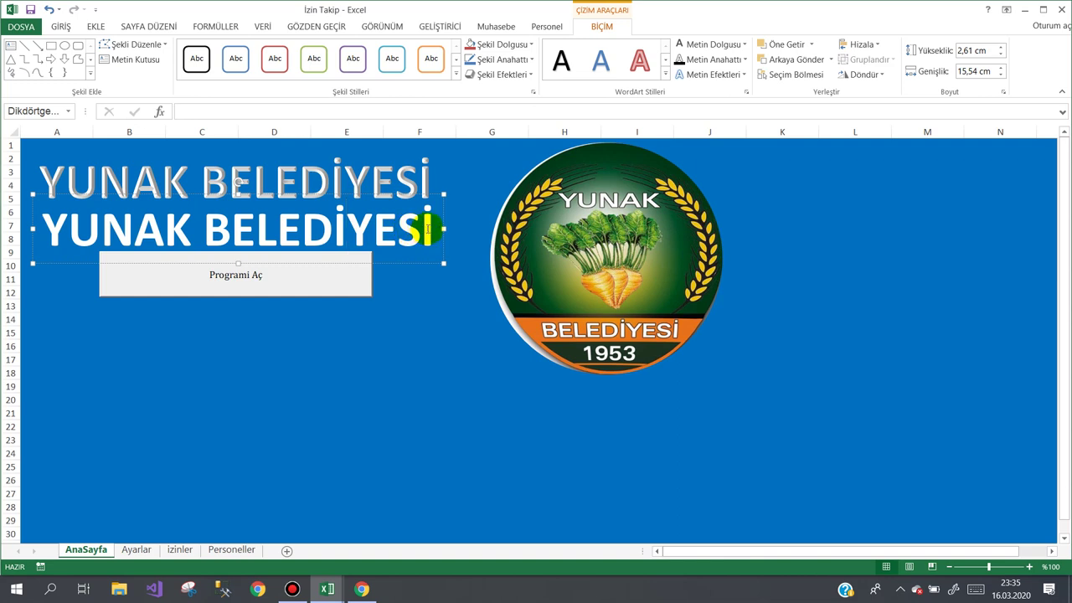
pyautogui.moveTo(428, 228); pyautogui.dragTo(140, 222)
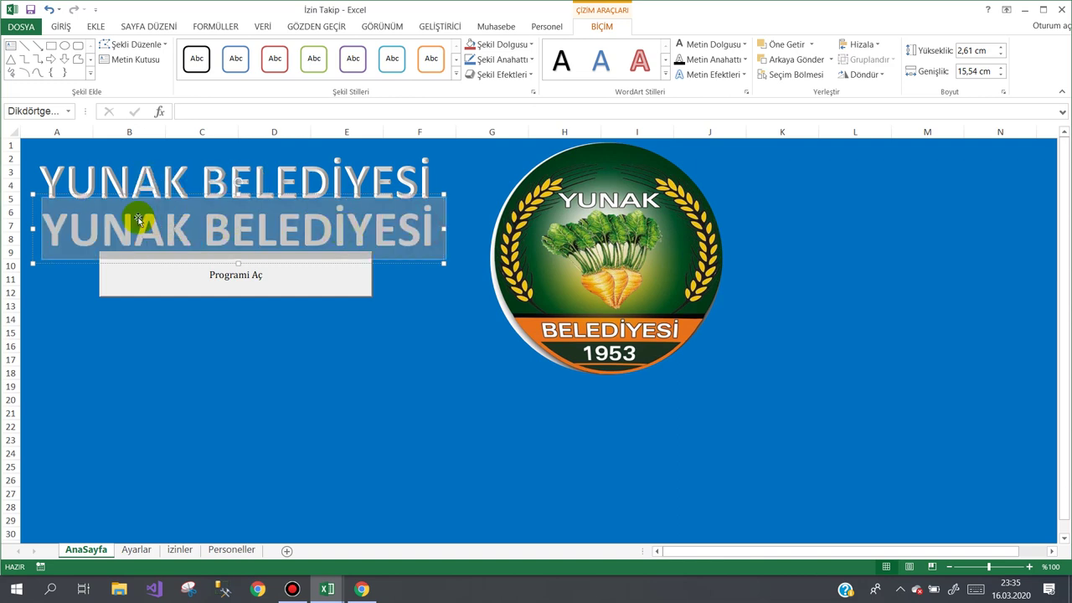
pyautogui.write('İZİN P')
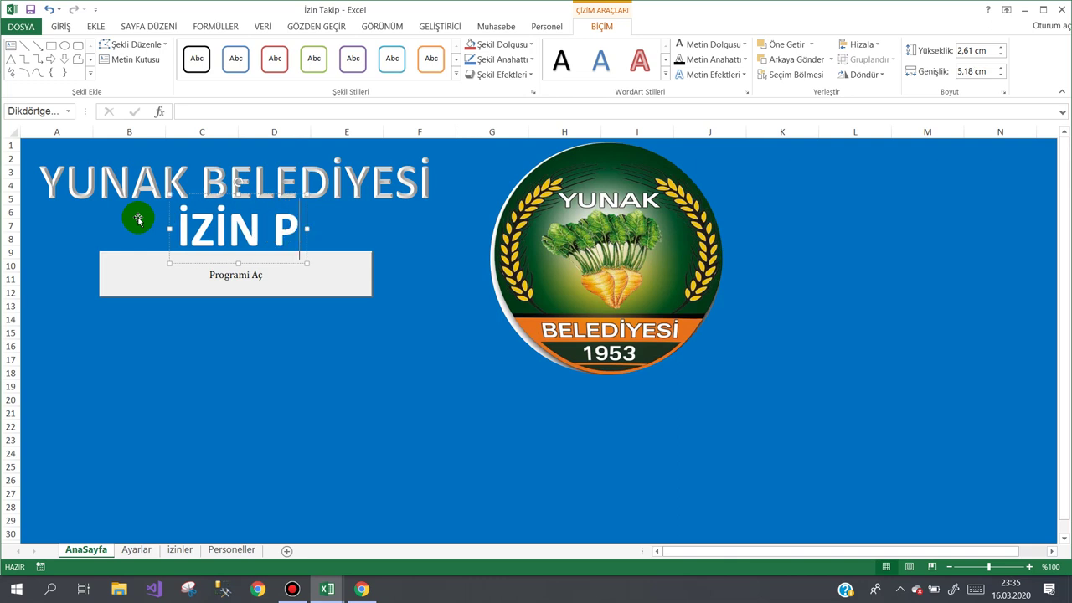
pyautogui.write('ROGRAMI')
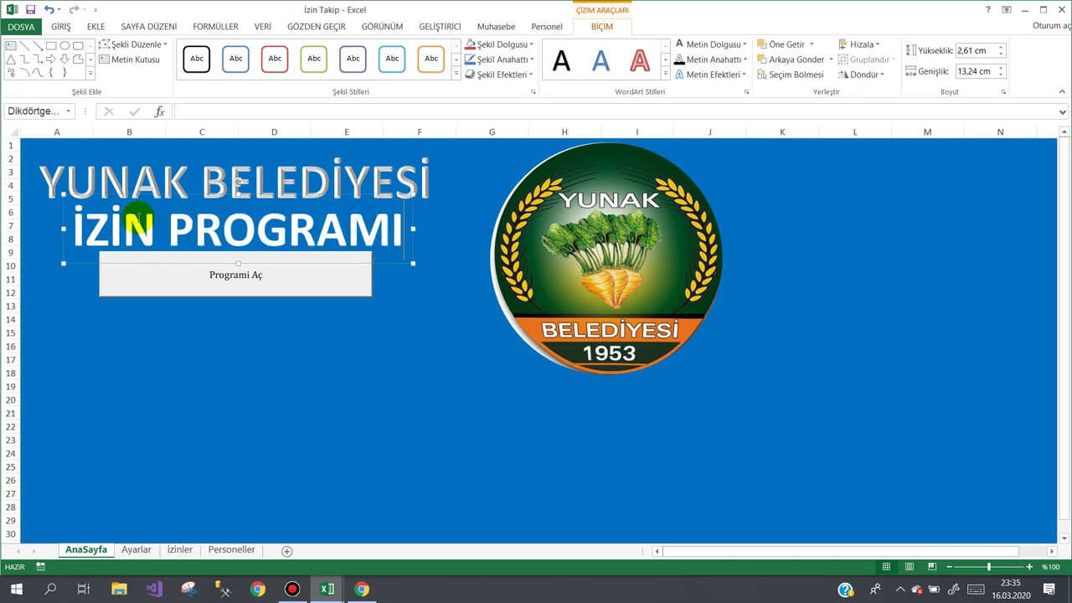
pyautogui.click(394, 265)
pyautogui.click(746, 46)
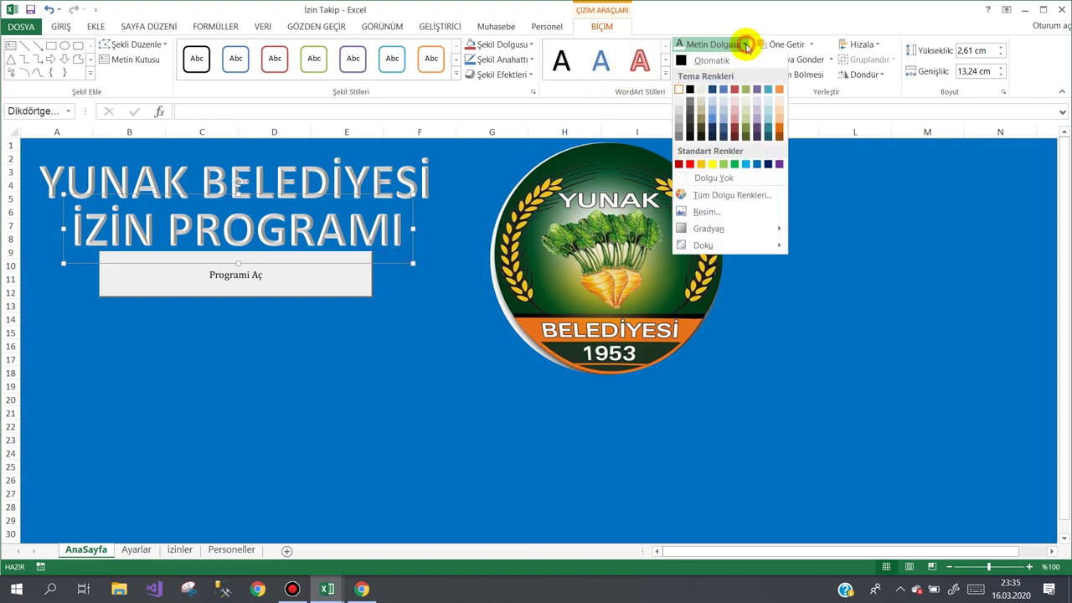
pyautogui.click(712, 163)
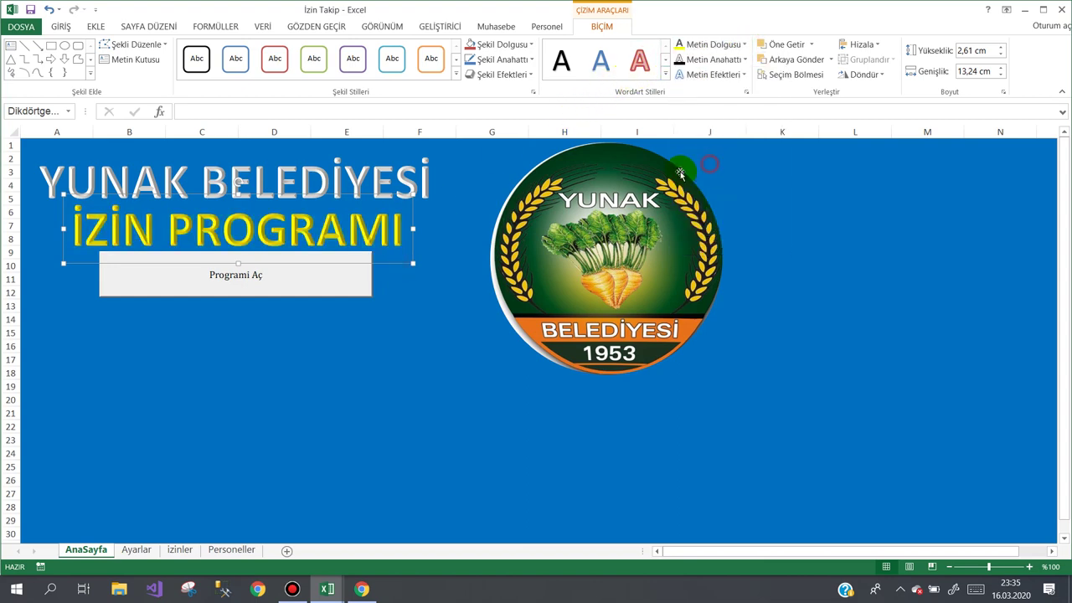
pyautogui.rightClick(314, 320)
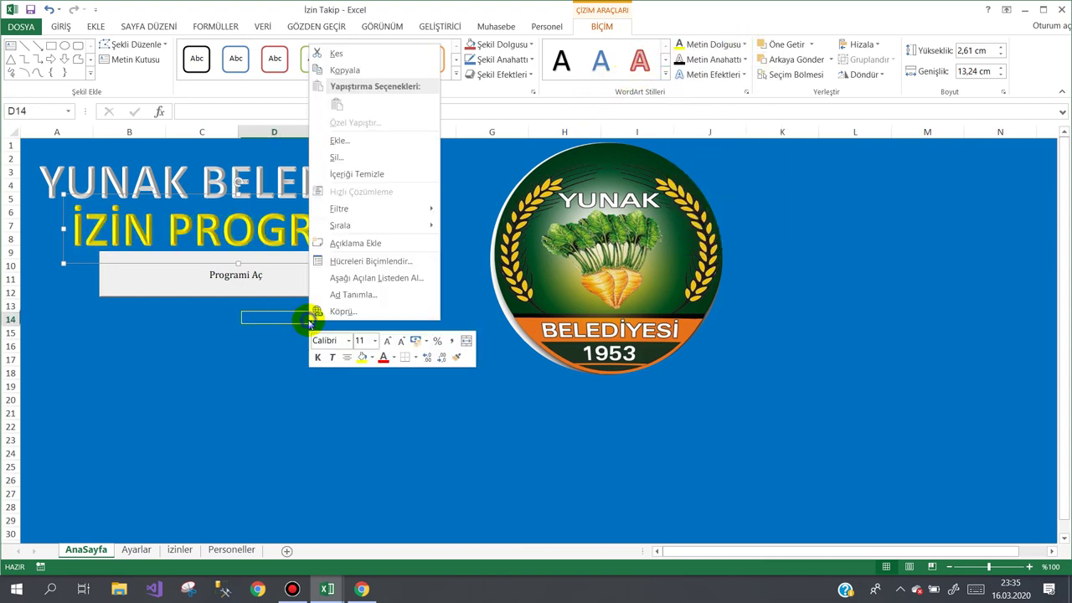
# - Turn on Design Mode and drag the Programi Aç button slightly lower
pyautogui.click(442, 30)
pyautogui.click(305, 65)
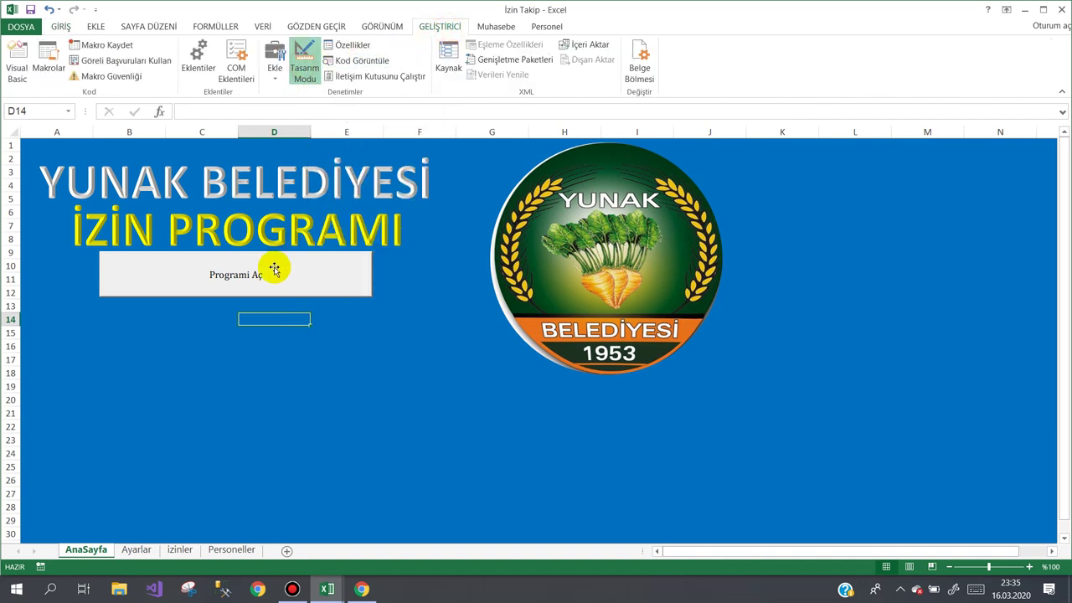
pyautogui.moveTo(258, 285); pyautogui.dragTo(259, 307)
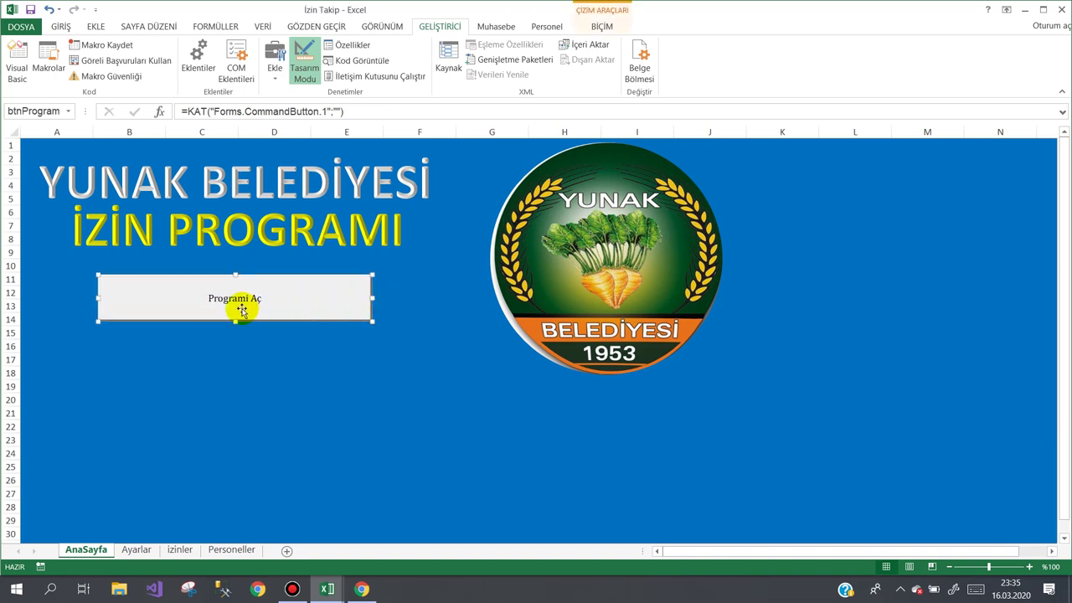
# - Save the workbook, dismissing the personal information warning
pyautogui.click(417, 279)
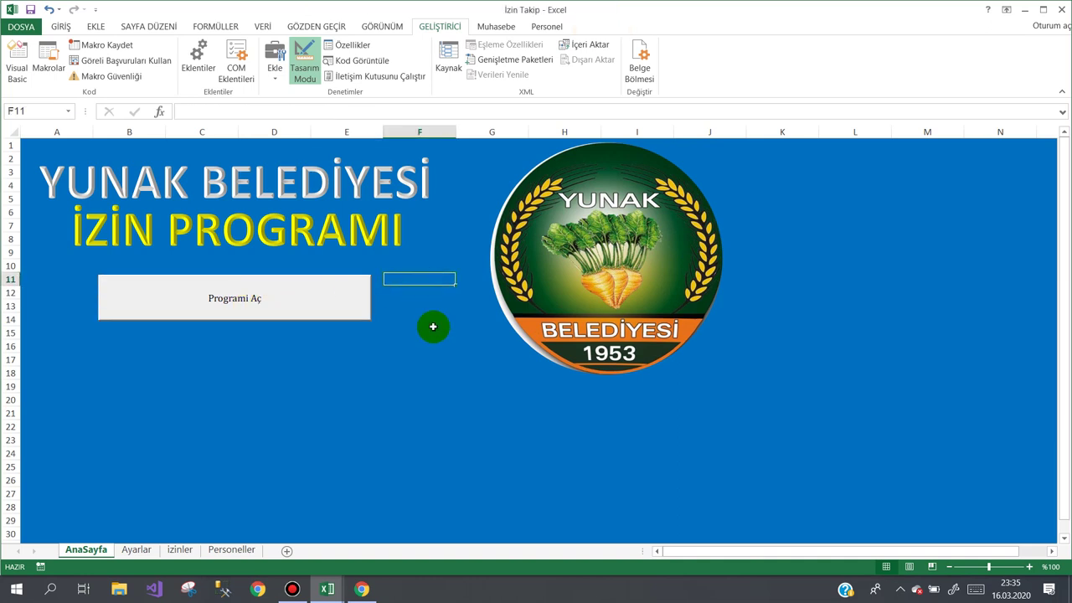
pyautogui.click(29, 9)
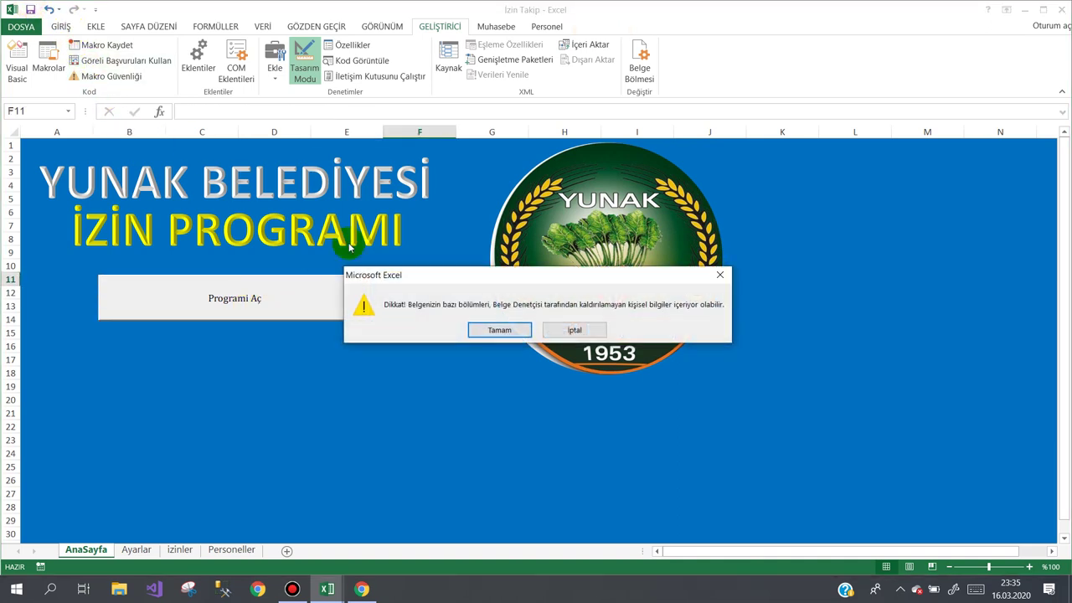
pyautogui.click(488, 328)
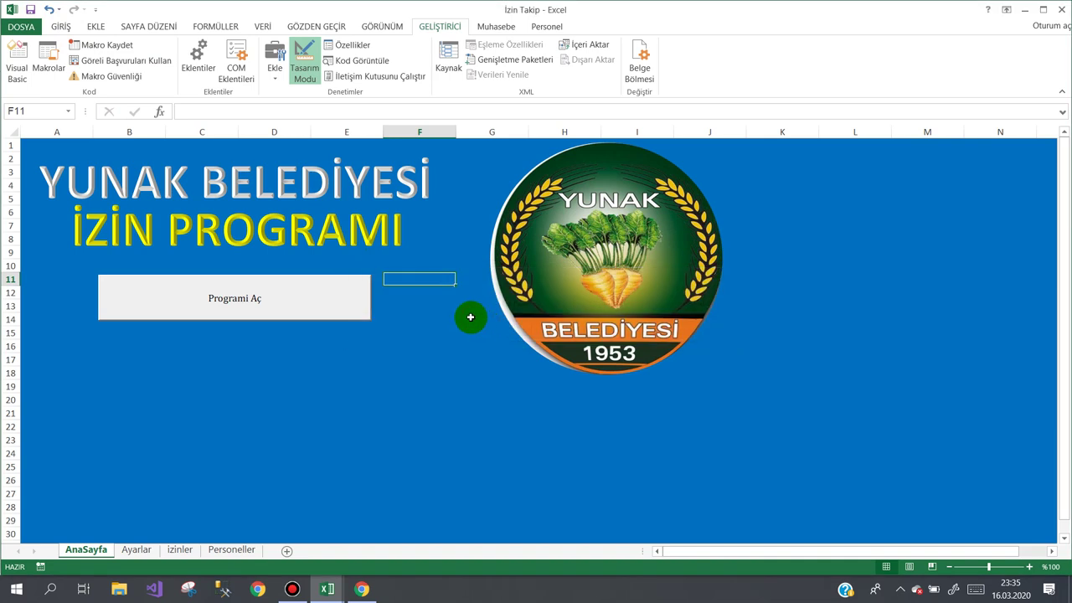
# - Group the YUNAK BELEDİYESİ and İZİN PROGRAMI titles with the logo
pyautogui.click(395, 181)
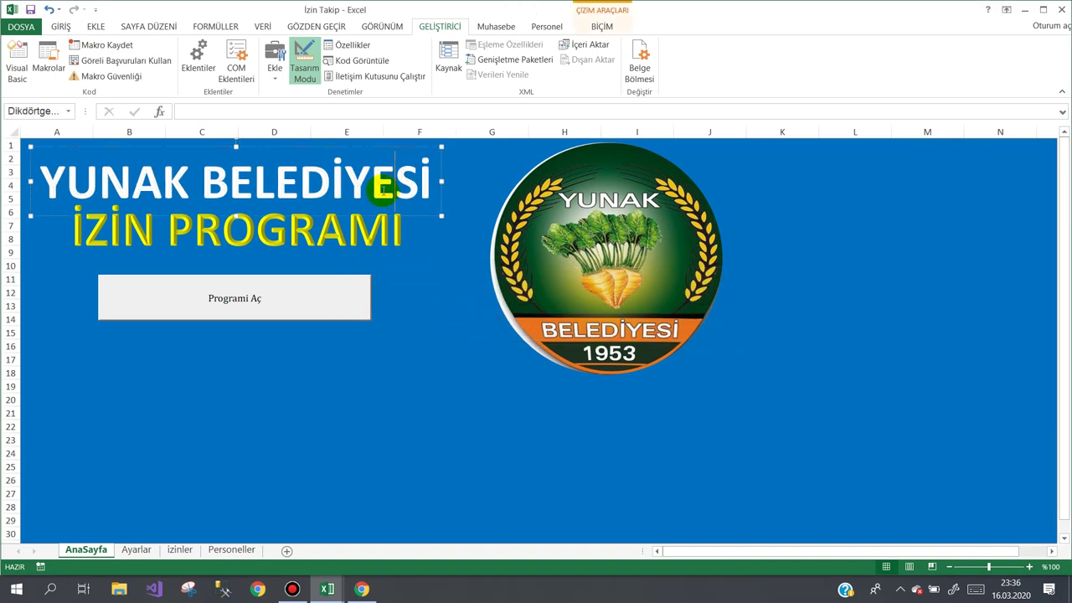
pyautogui.keyDown('ctrl'); pyautogui.click(318, 224); pyautogui.keyUp('ctrl')
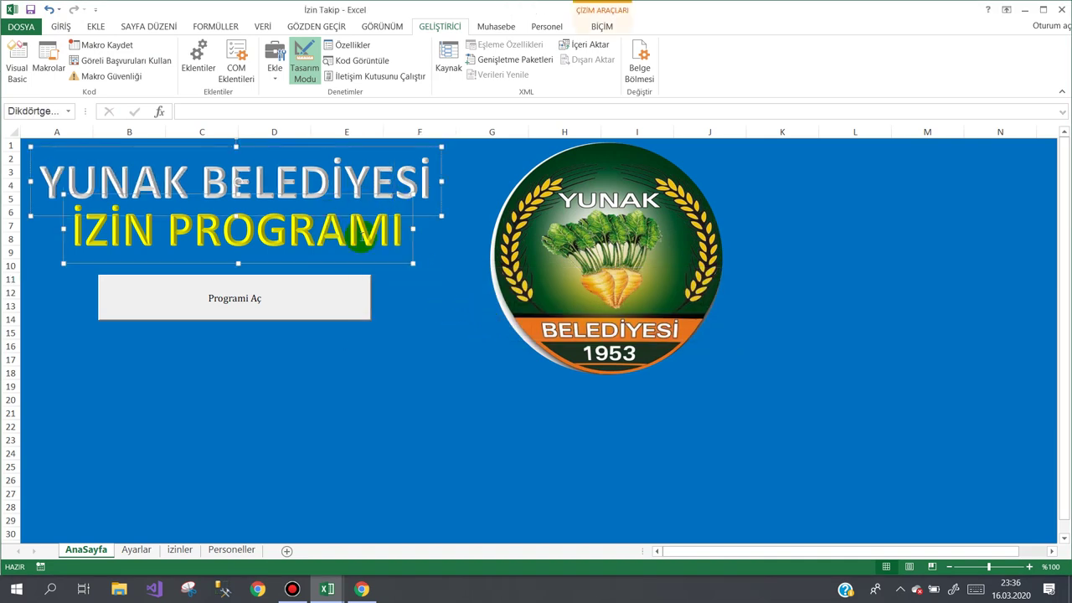
pyautogui.keyDown('ctrl'); pyautogui.click(566, 223); pyautogui.keyUp('ctrl')
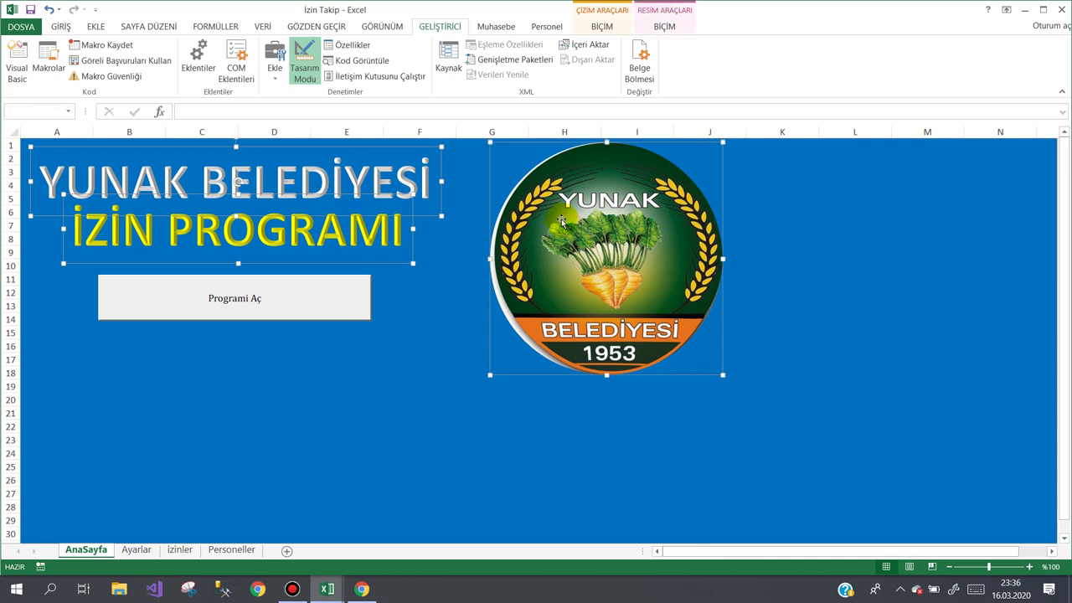
pyautogui.rightClick(561, 218)
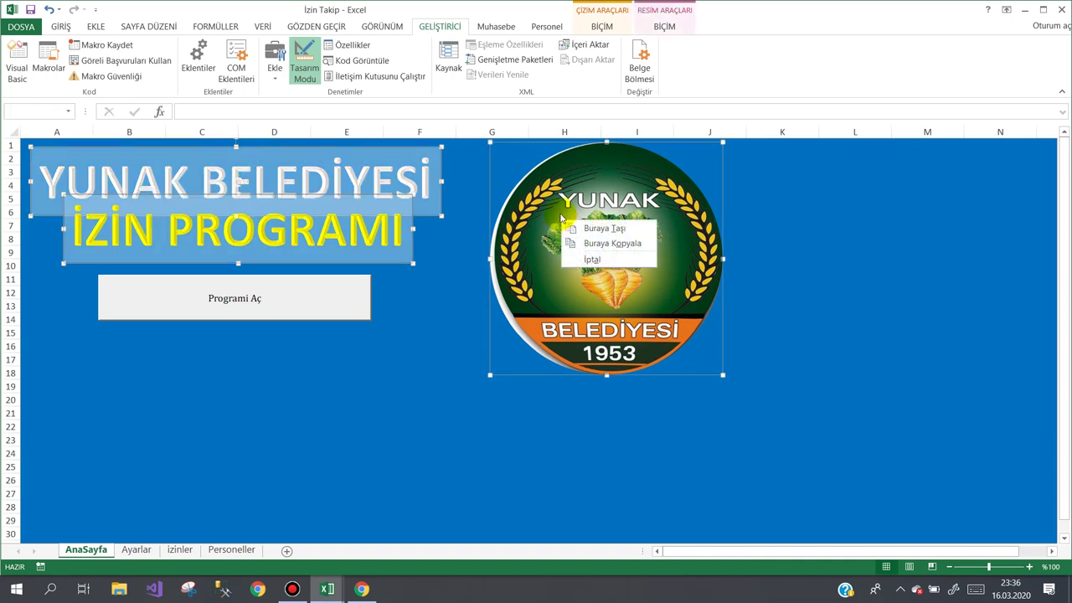
pyautogui.rightClick(563, 219)
pyautogui.moveTo(604, 293)
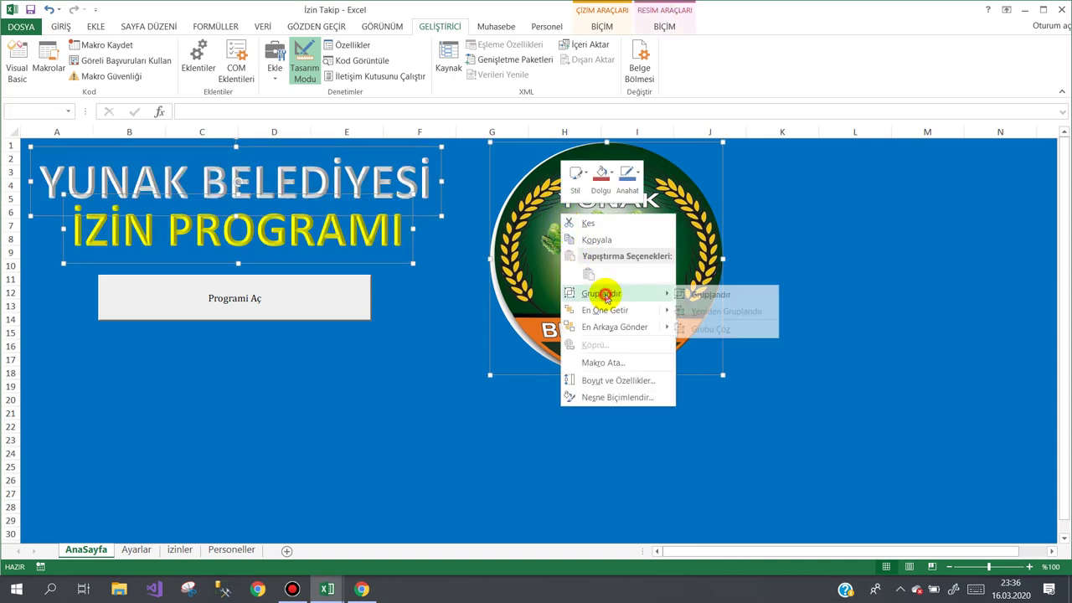
pyautogui.click(694, 302)
pyautogui.click(518, 403)
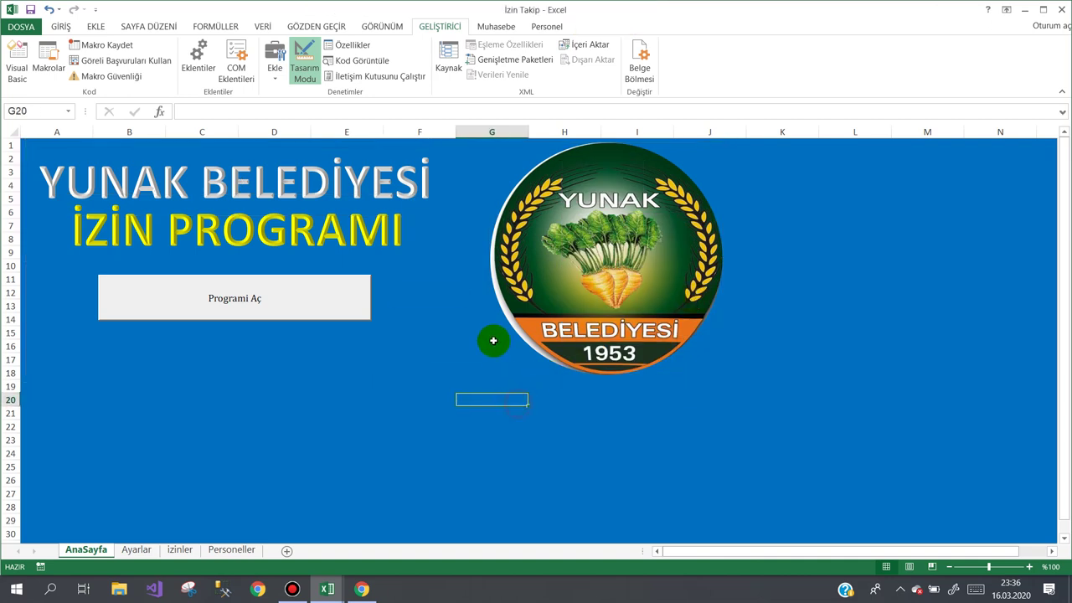
pyautogui.click(510, 315)
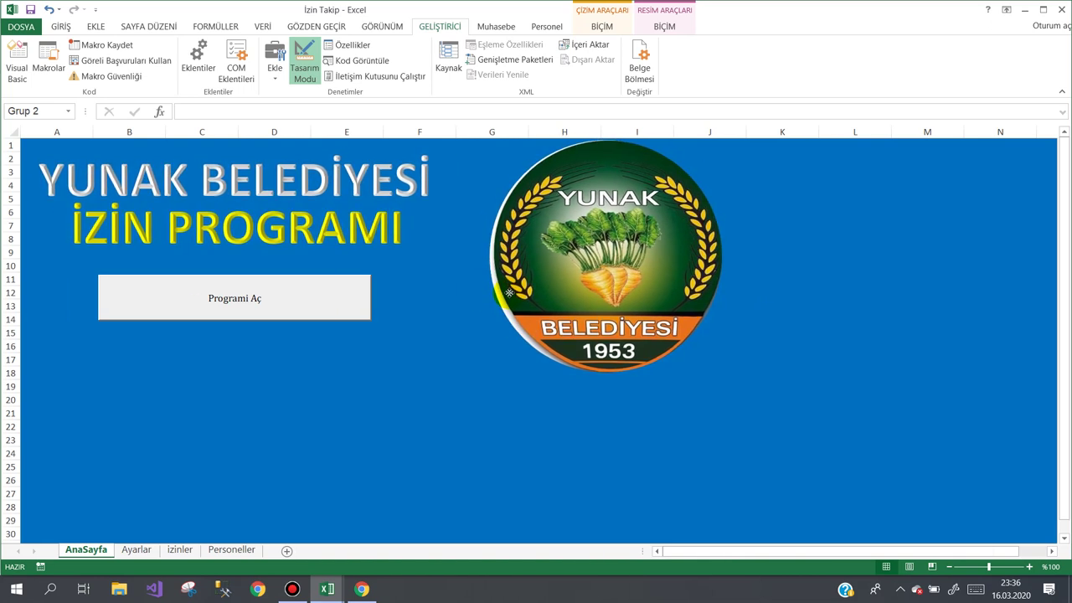
# - Assign a new macro named LOGO, stored in İzin Takip.xlsm, to the grouped heading
pyautogui.rightClick(520, 250)
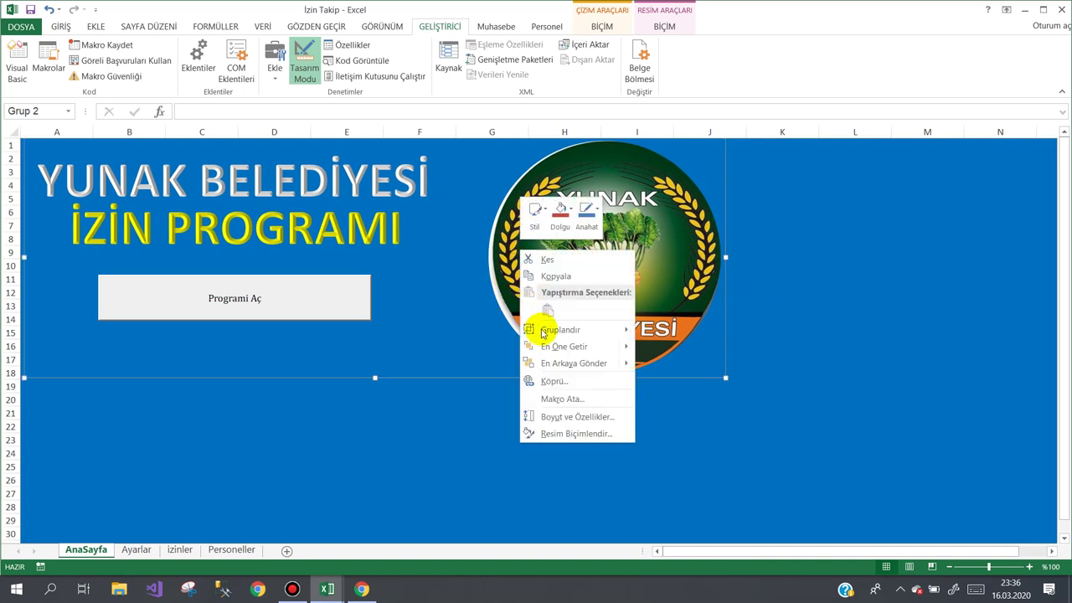
pyautogui.click(547, 364)
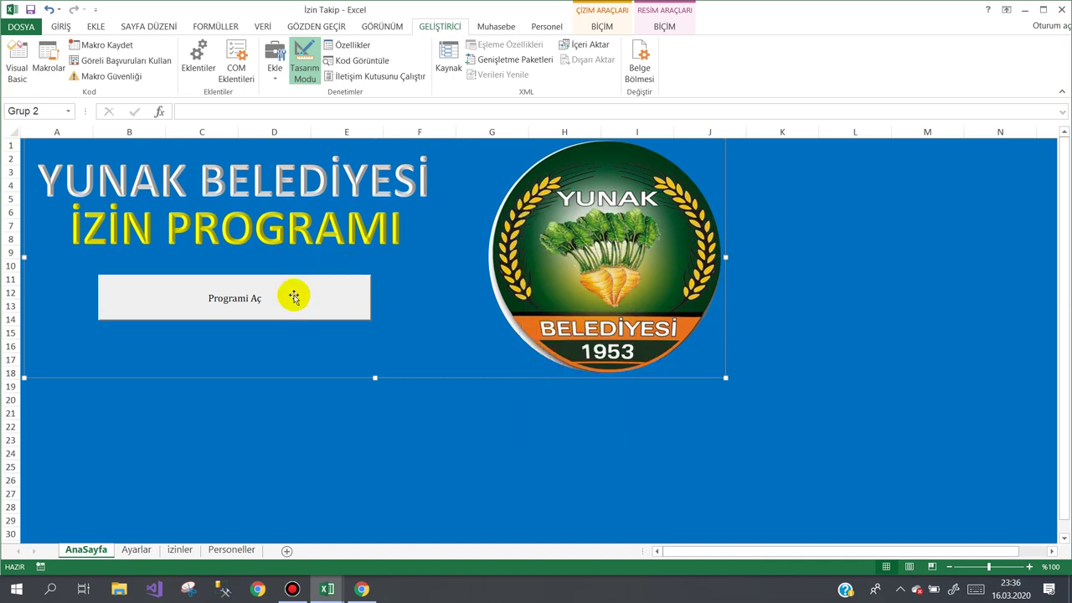
pyautogui.rightClick(533, 270)
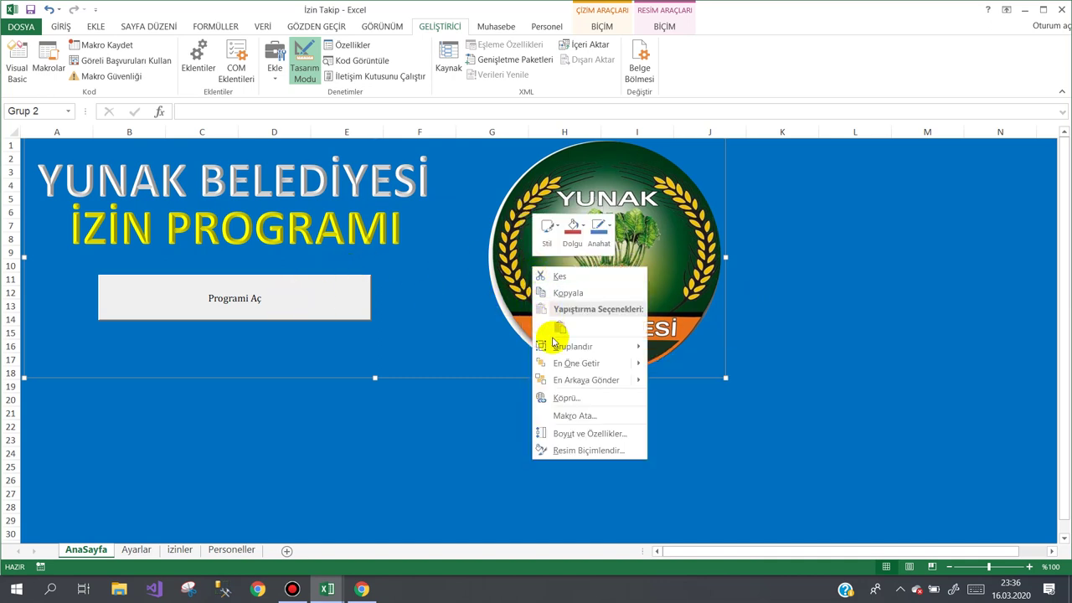
pyautogui.click(559, 410)
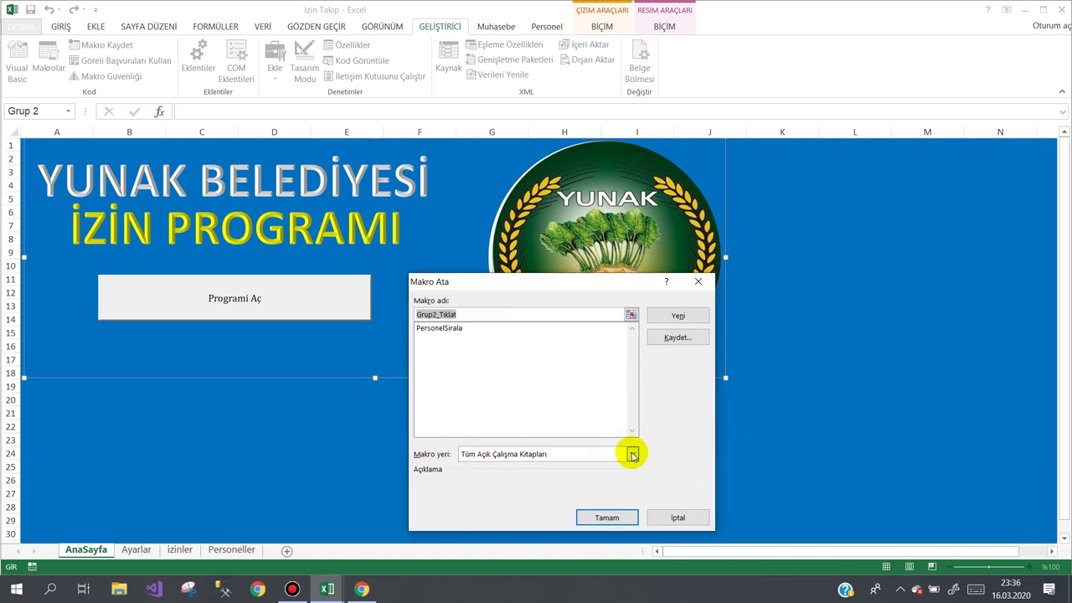
pyautogui.click(632, 454)
pyautogui.click(491, 486)
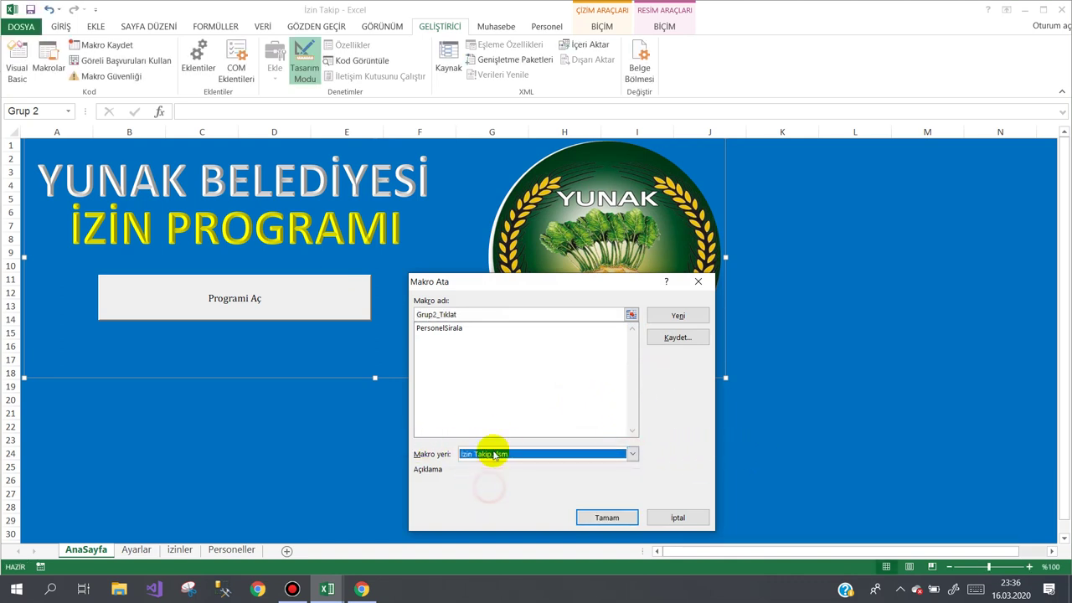
pyautogui.doubleClick(461, 312)
pyautogui.write('LOGO')
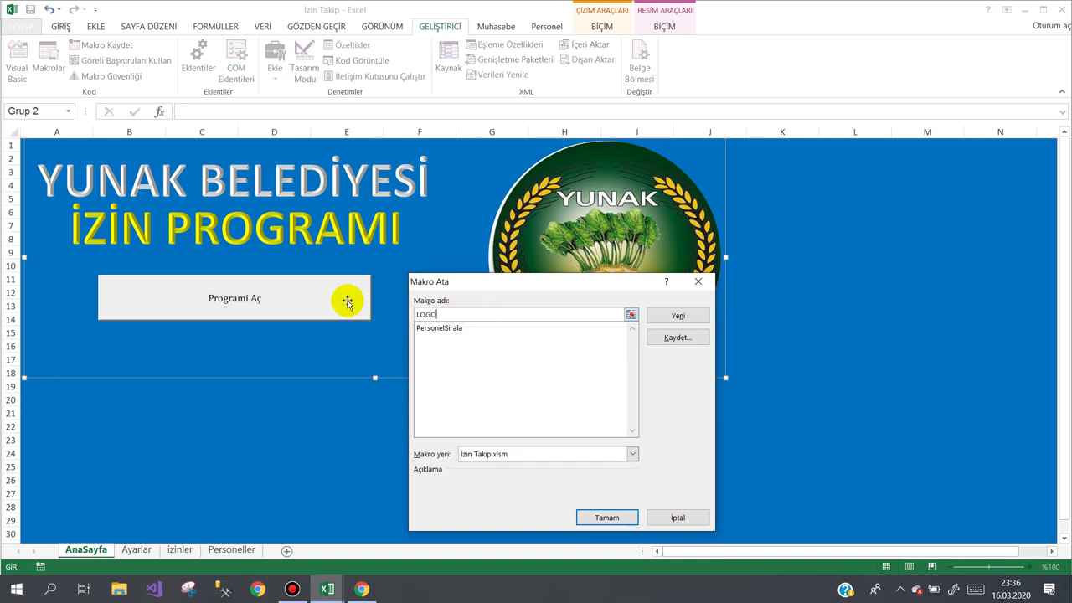
pyautogui.click(678, 339)
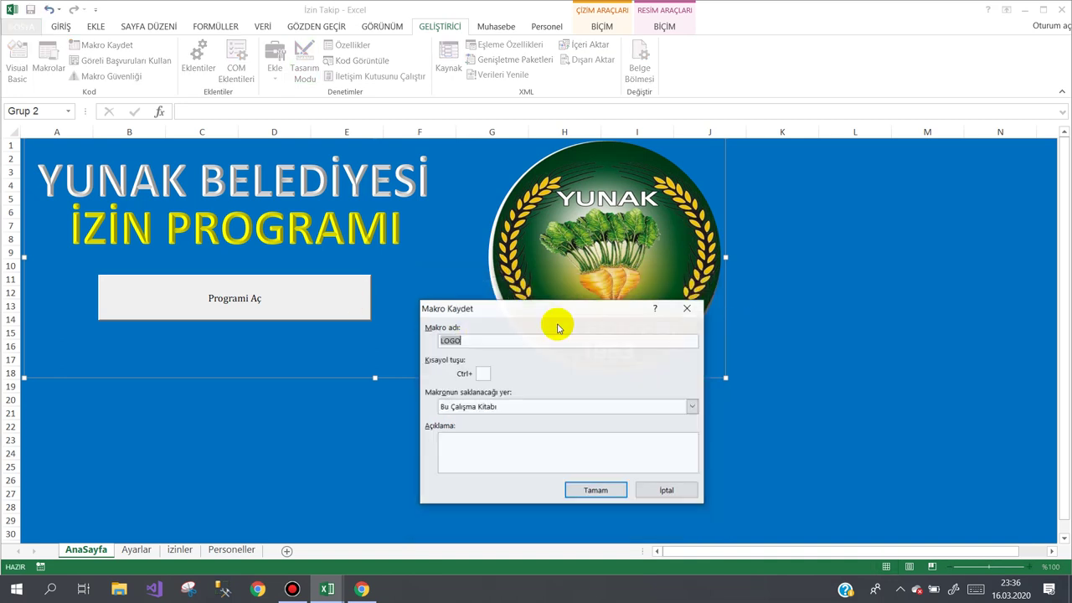
pyautogui.click(591, 490)
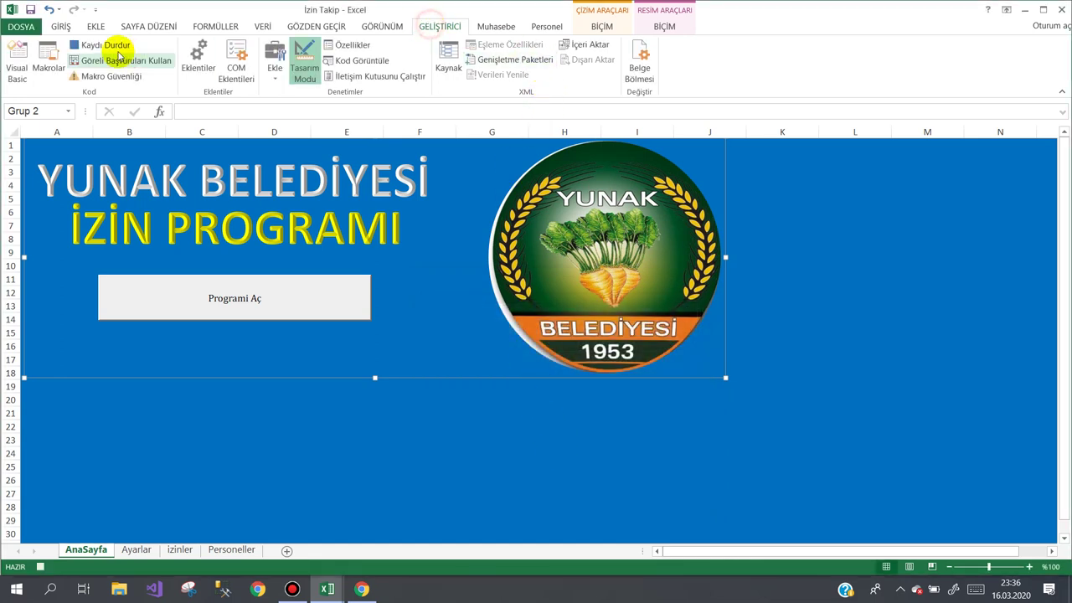
# - Turn off Design Mode and nudge the logo group slightly left
pyautogui.click(128, 399)
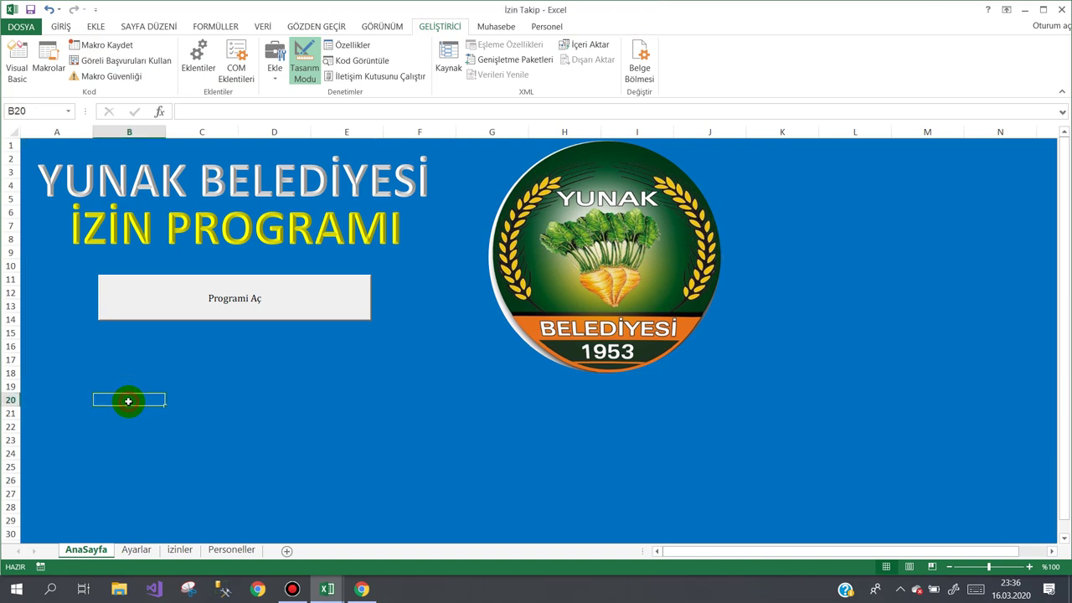
pyautogui.click(389, 240)
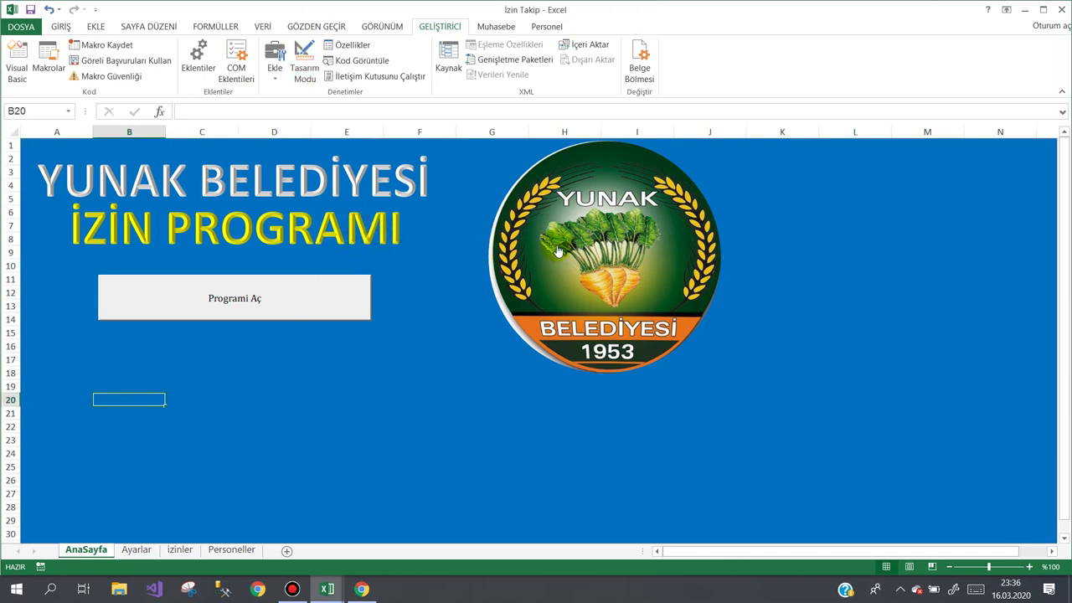
pyautogui.click(645, 268)
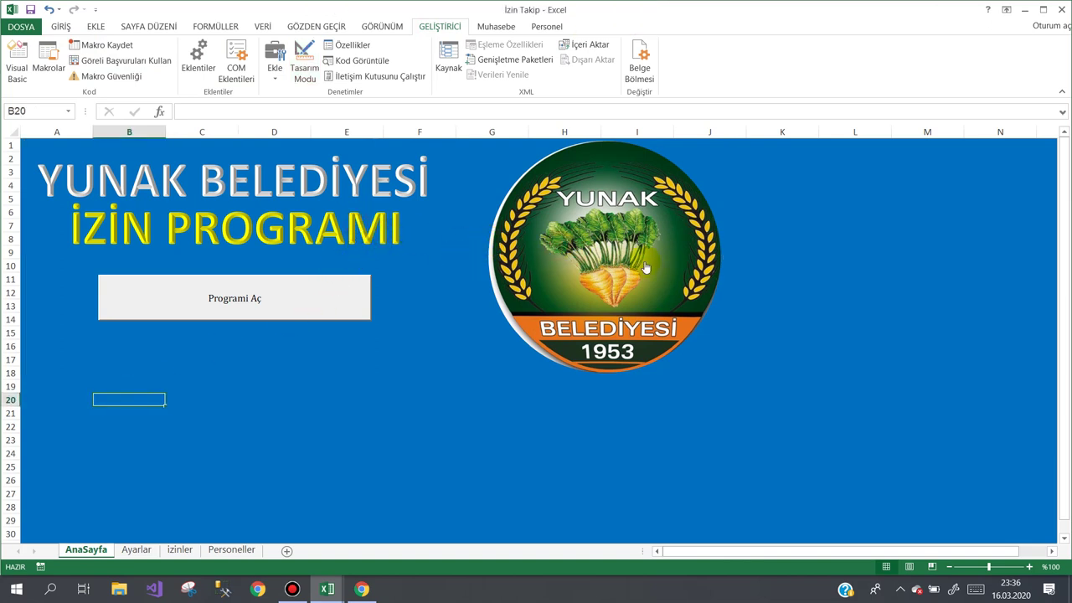
pyautogui.rightClick(598, 208)
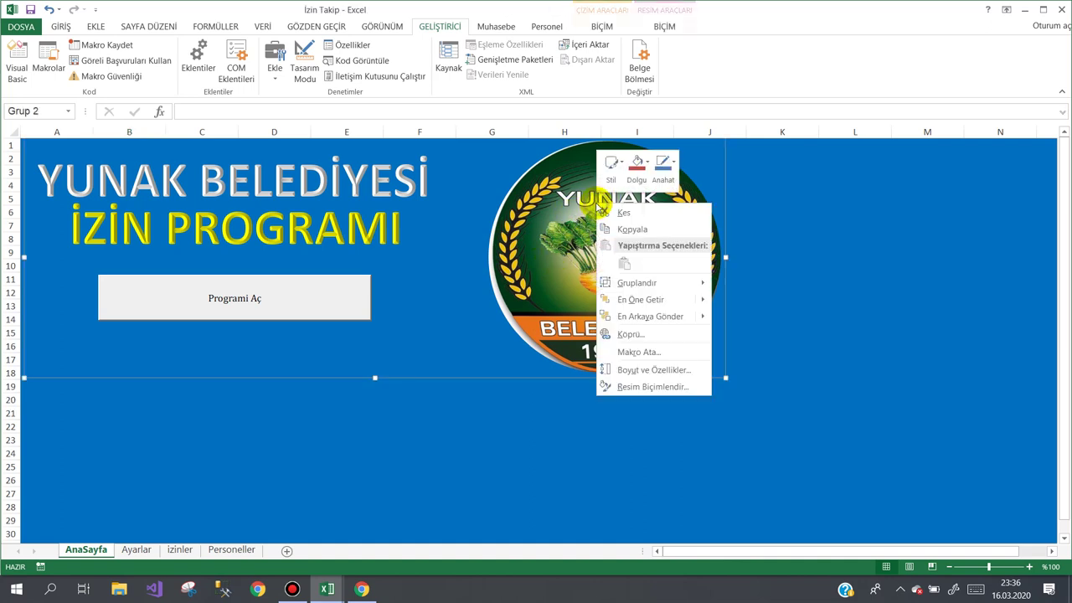
pyautogui.click(576, 197)
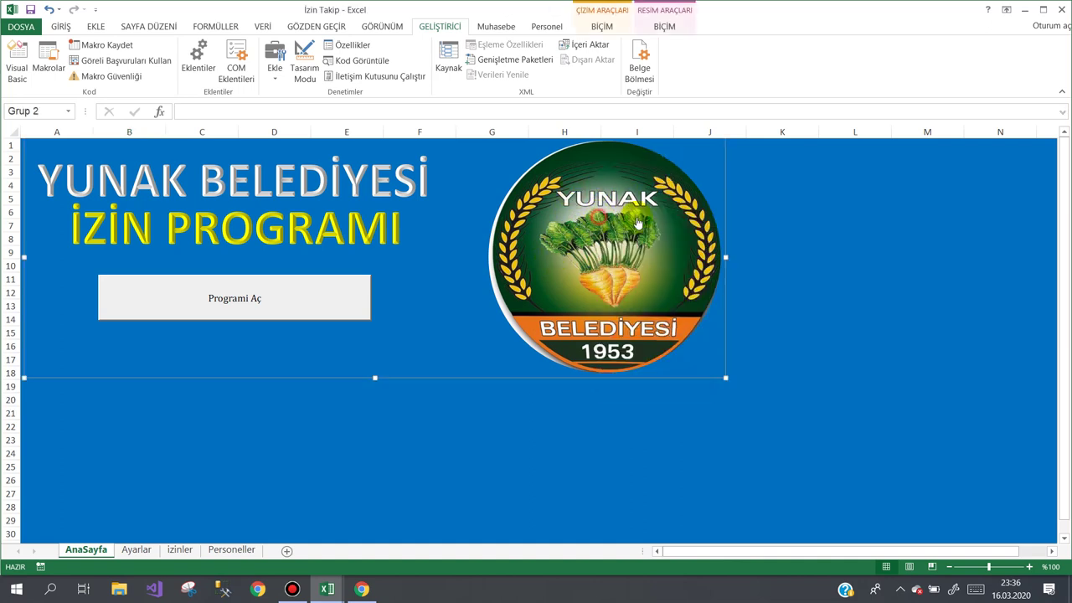
pyautogui.rightClick(597, 264)
pyautogui.click(614, 265)
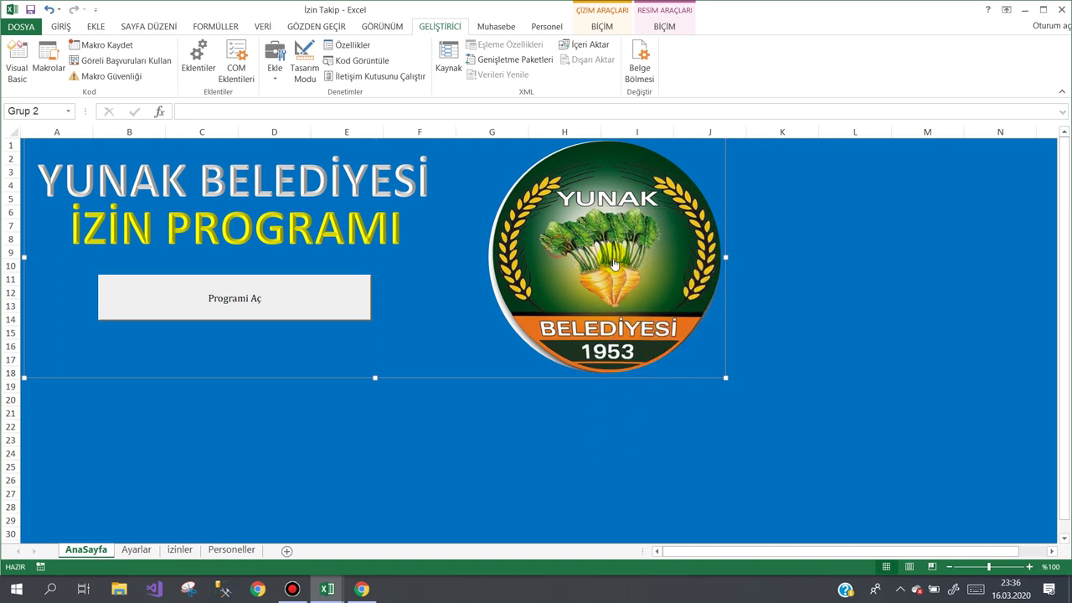
pyautogui.moveTo(646, 379)
pyautogui.mouseDown()
pyautogui.moveTo(588, 373)
pyautogui.moveTo(617, 376)
pyautogui.mouseUp()
pyautogui.click(347, 480)
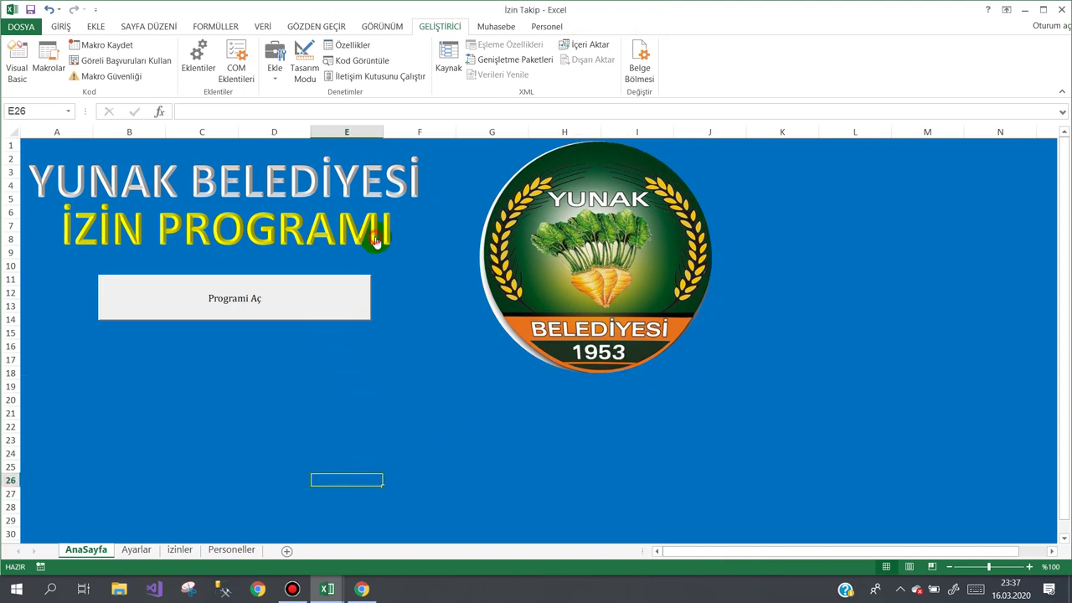
# - Test the İZİN LİSTESİ and personnel forms, close them, and open the Visual Basic editor
pyautogui.click(237, 300)
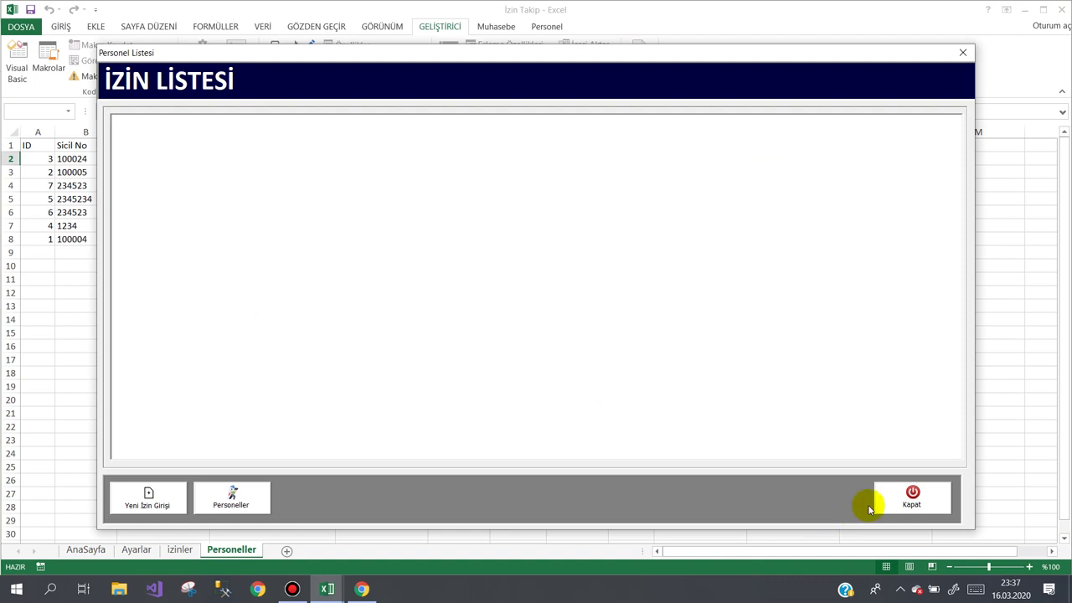
pyautogui.click(251, 496)
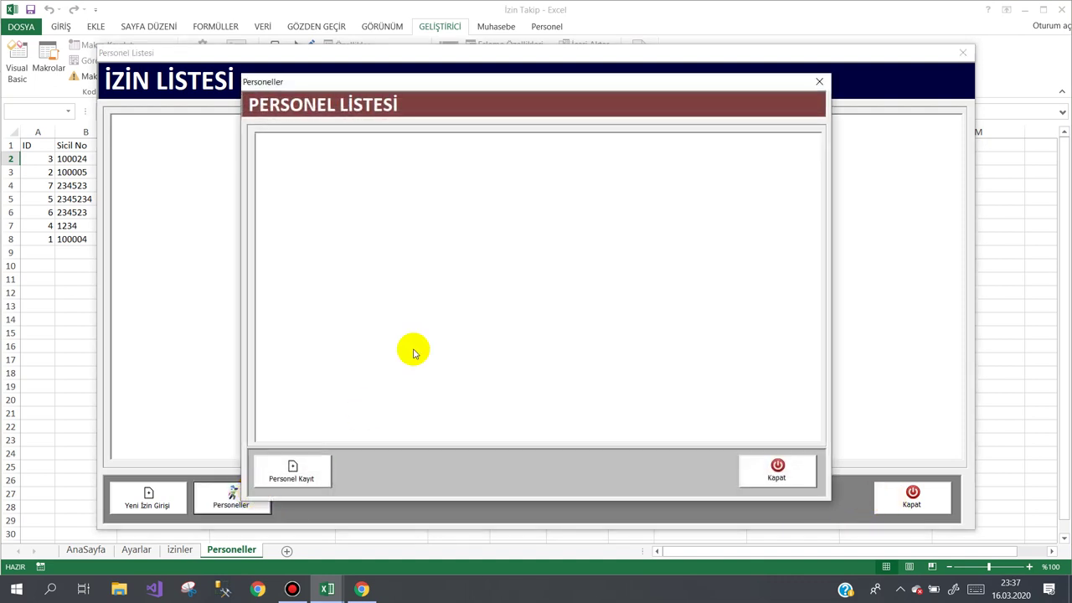
pyautogui.click(764, 471)
pyautogui.click(903, 498)
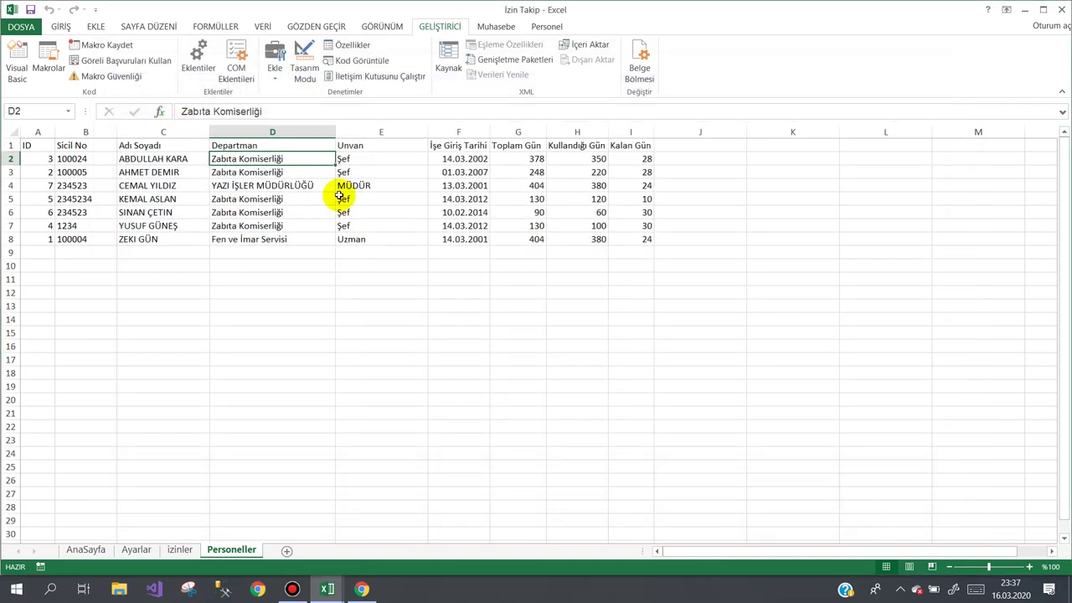
pyautogui.click(17, 67)
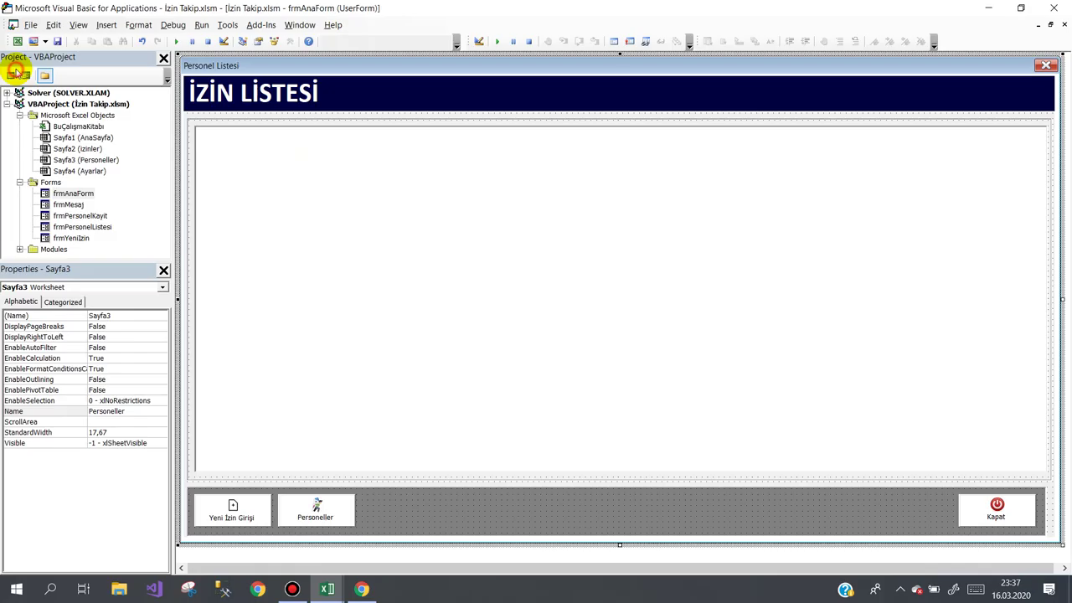
# - Open the frmPersonelListesi design and shorten ListView1 by raising its bottom edge
pyautogui.doubleClick(81, 227)
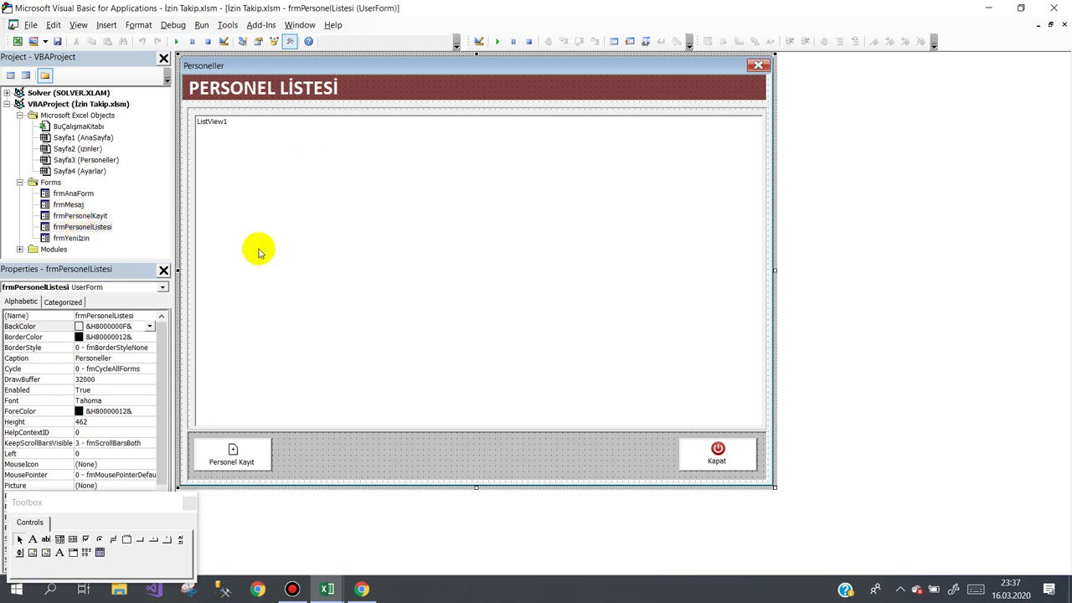
pyautogui.click(444, 361)
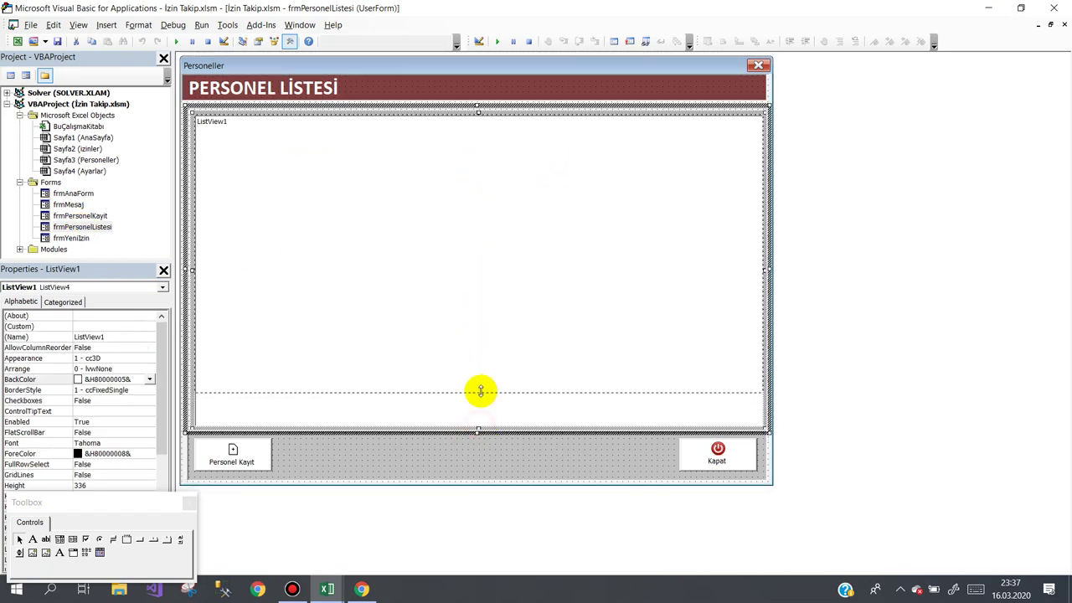
pyautogui.moveTo(478, 427); pyautogui.dragTo(479, 389)
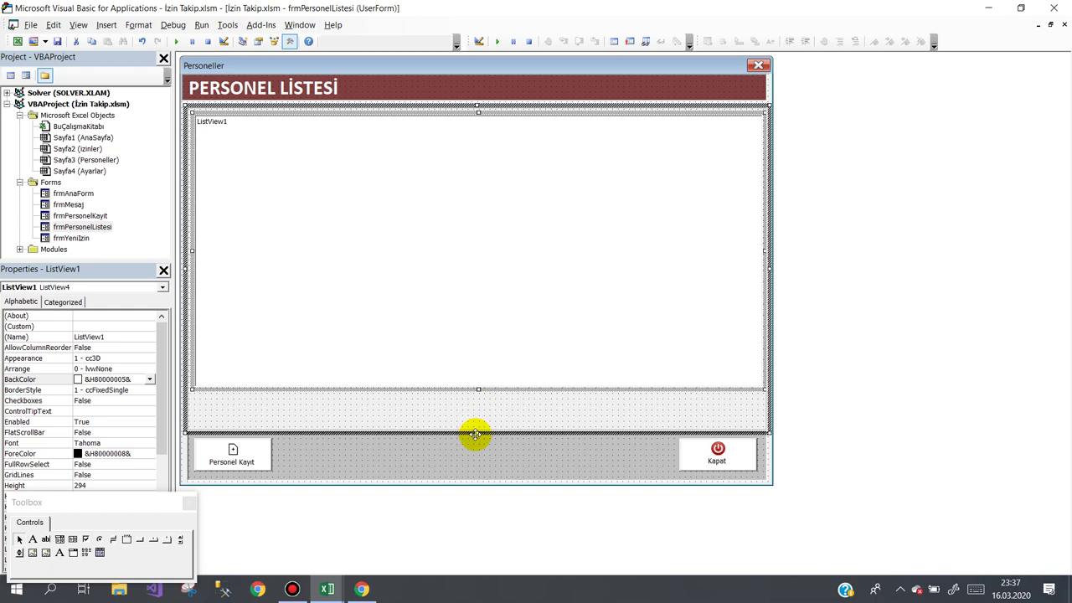
pyautogui.moveTo(476, 432); pyautogui.dragTo(478, 401)
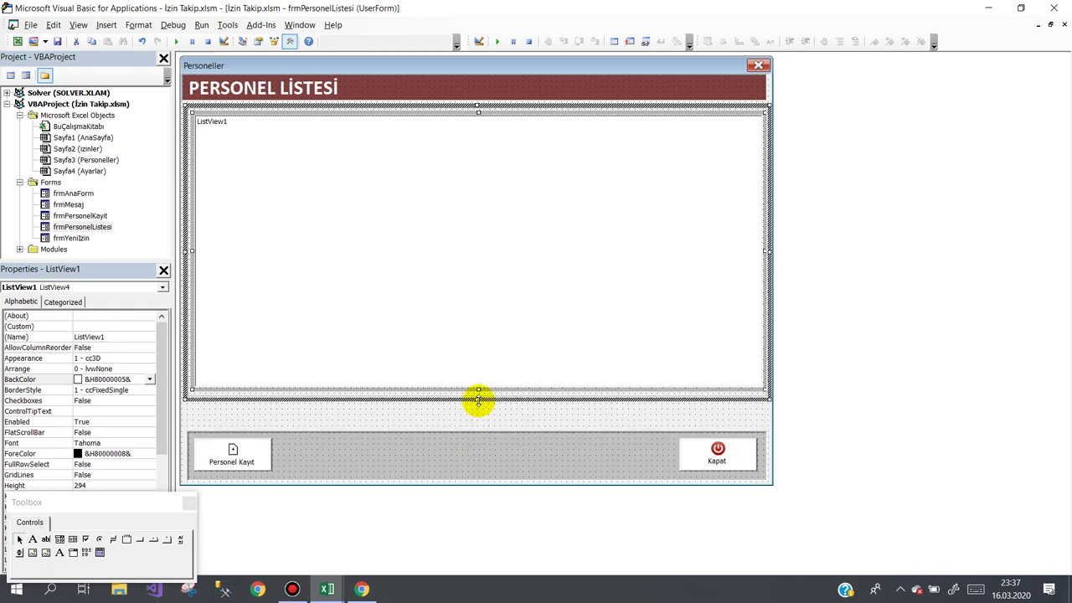
# - Move the bottom button bar up and widen the form and maroon header to the right
pyautogui.click(428, 436)
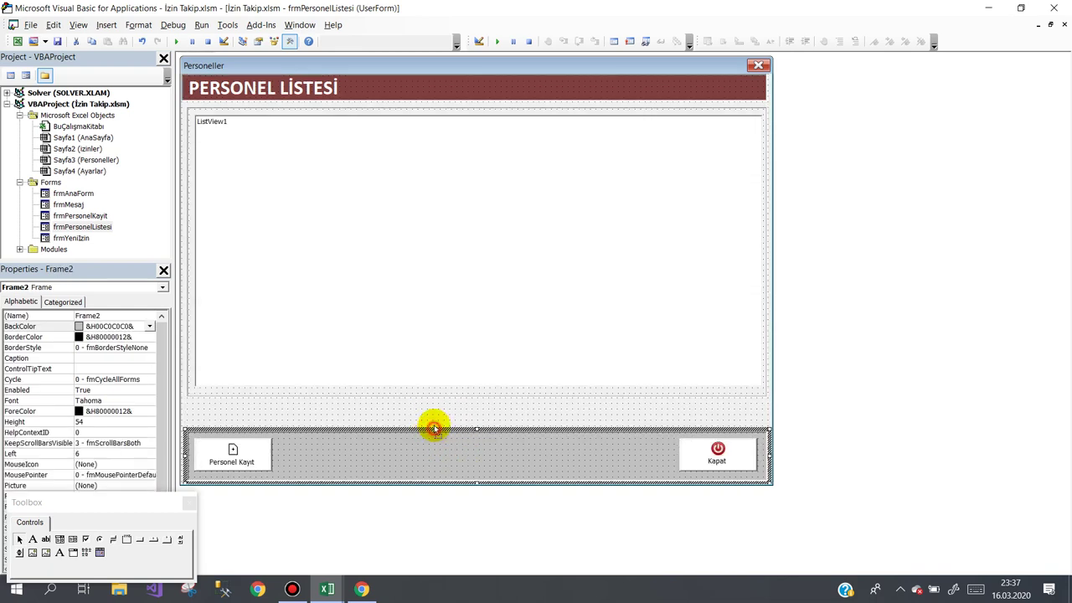
pyautogui.moveTo(434, 428); pyautogui.dragTo(434, 403)
pyautogui.click(436, 478)
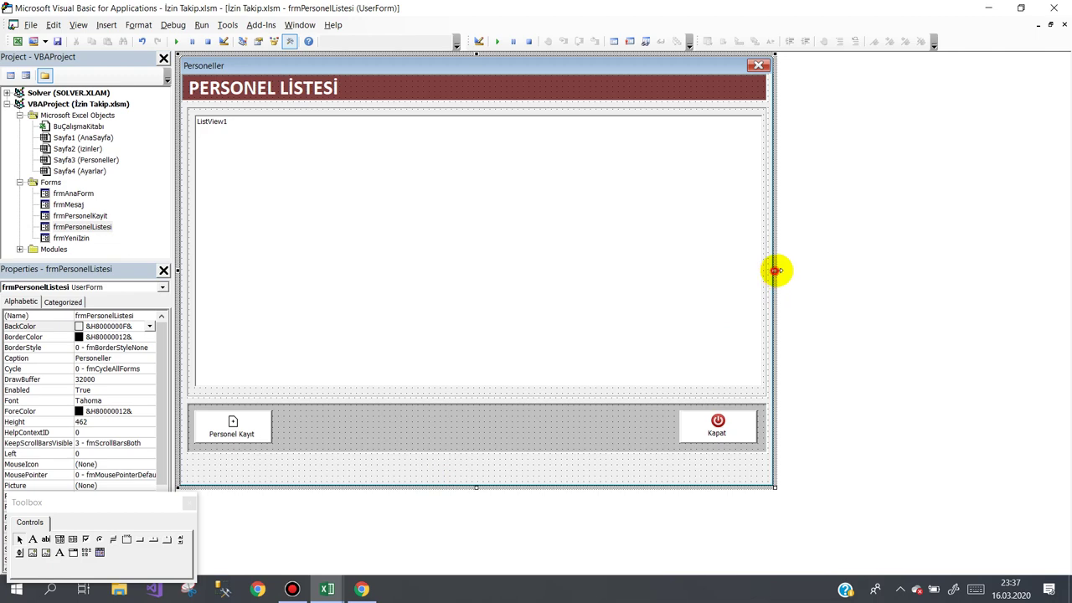
pyautogui.moveTo(775, 271); pyautogui.dragTo(864, 270)
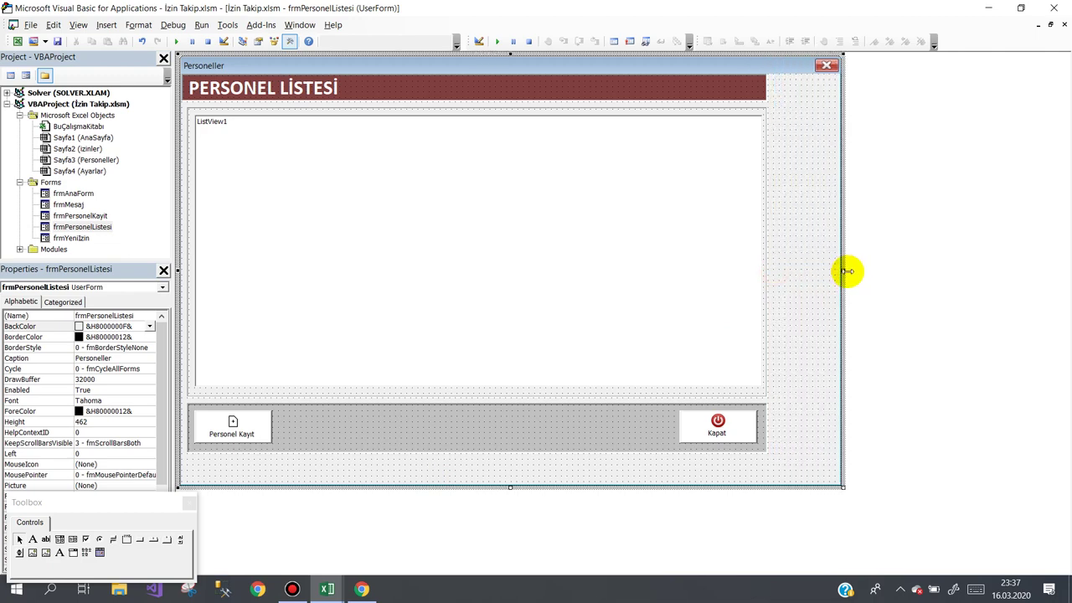
pyautogui.click(757, 88)
pyautogui.moveTo(770, 86); pyautogui.dragTo(863, 100)
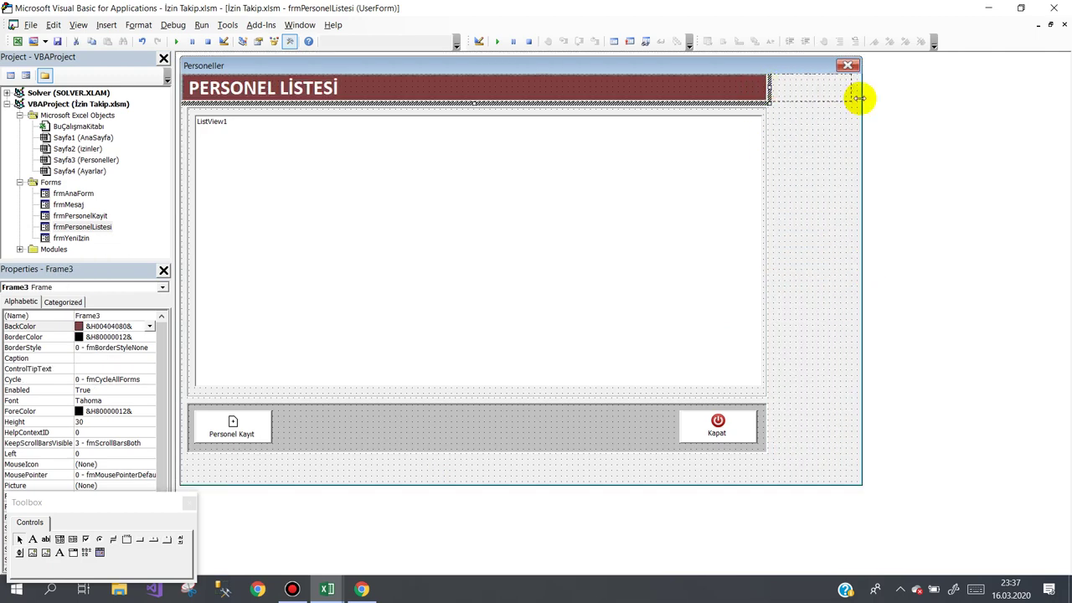
# - Move the Personel Kayıt and Kapat buttons to the form's top-right corner
pyautogui.click(249, 429)
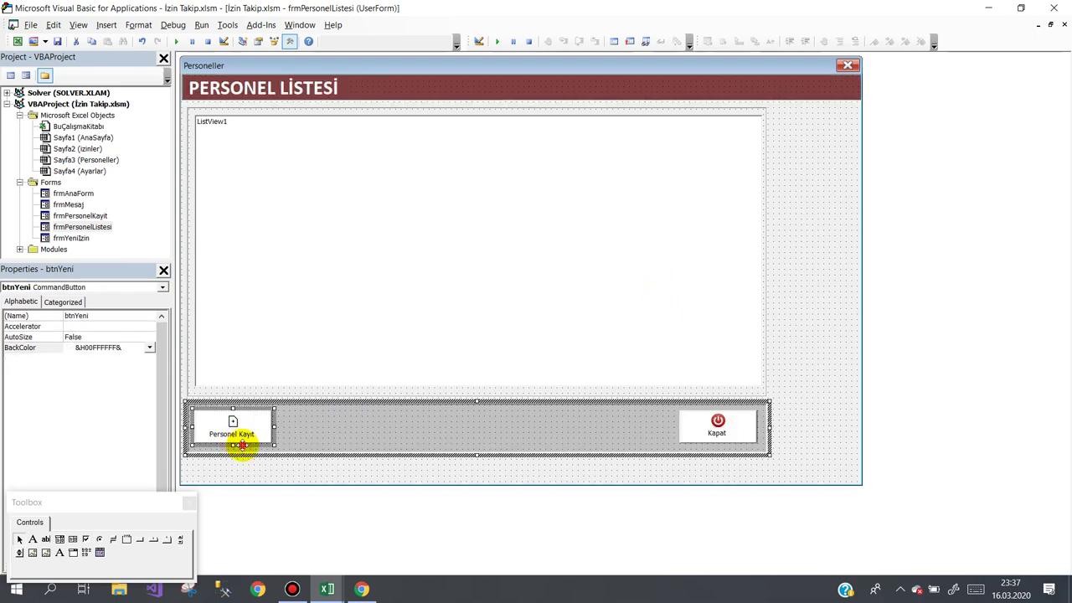
pyautogui.moveTo(239, 444); pyautogui.dragTo(825, 147)
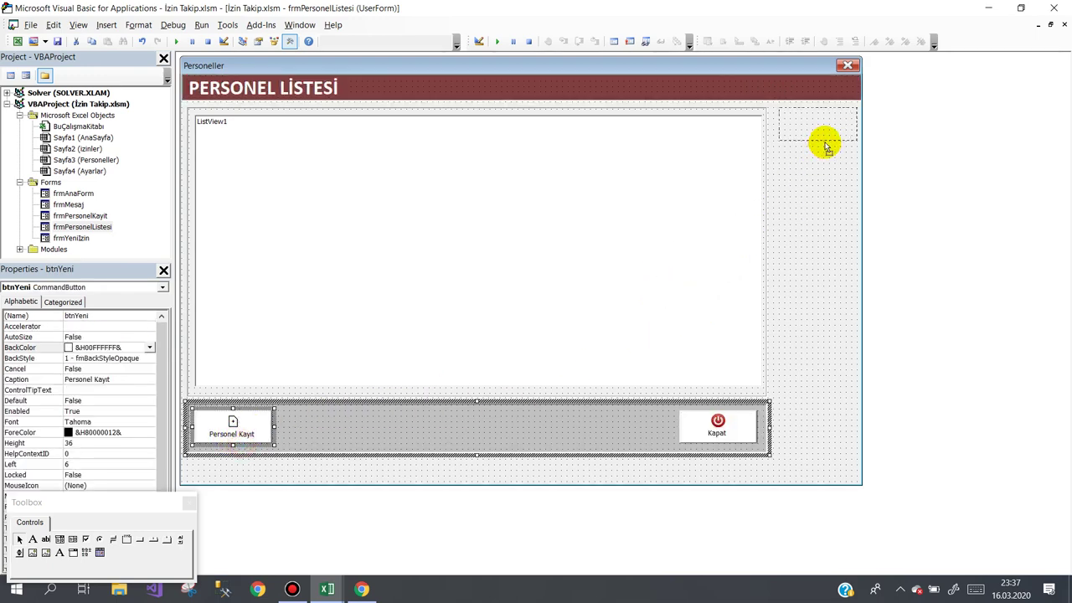
pyautogui.click(709, 427)
pyautogui.rightClick(696, 413)
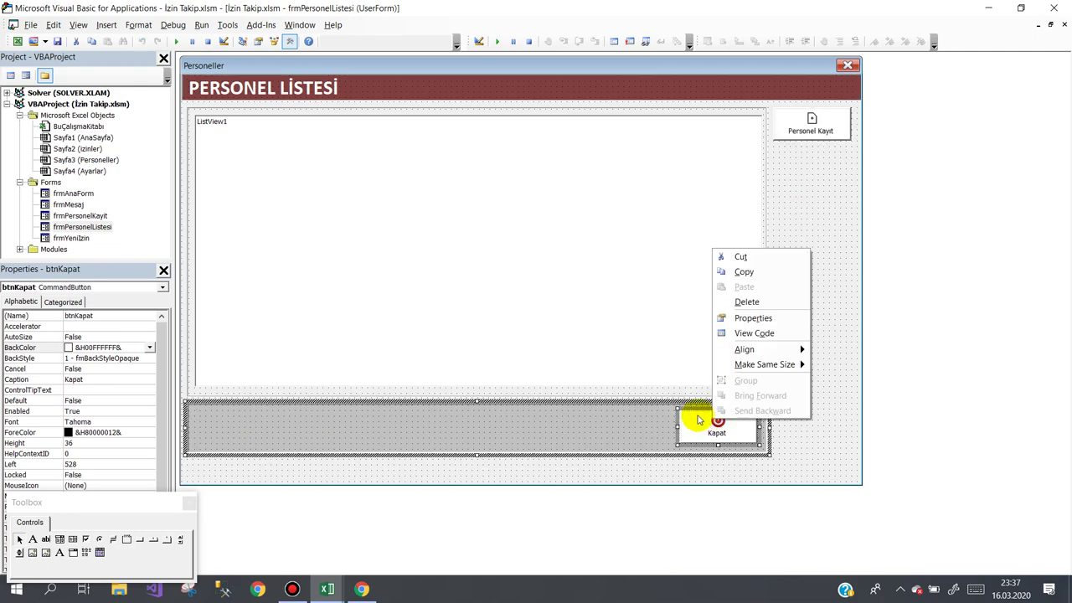
pyautogui.click(697, 417)
pyautogui.moveTo(696, 410); pyautogui.dragTo(793, 156)
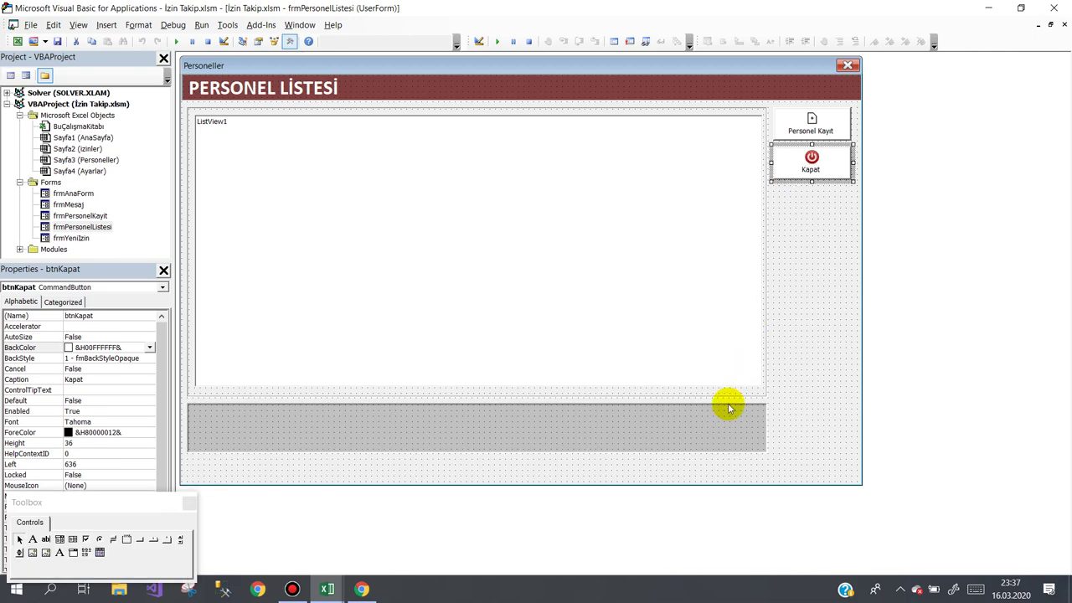
# - Delete the empty bottom button bar and shorten the form
pyautogui.click(706, 444)
pyautogui.press('Delete')
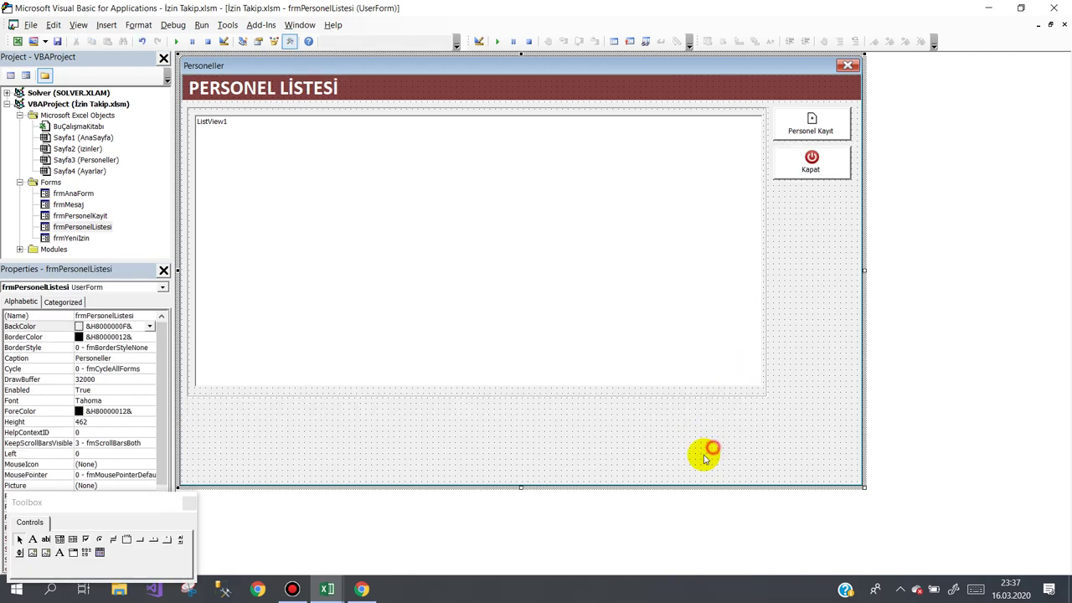
pyautogui.moveTo(521, 486); pyautogui.dragTo(529, 409)
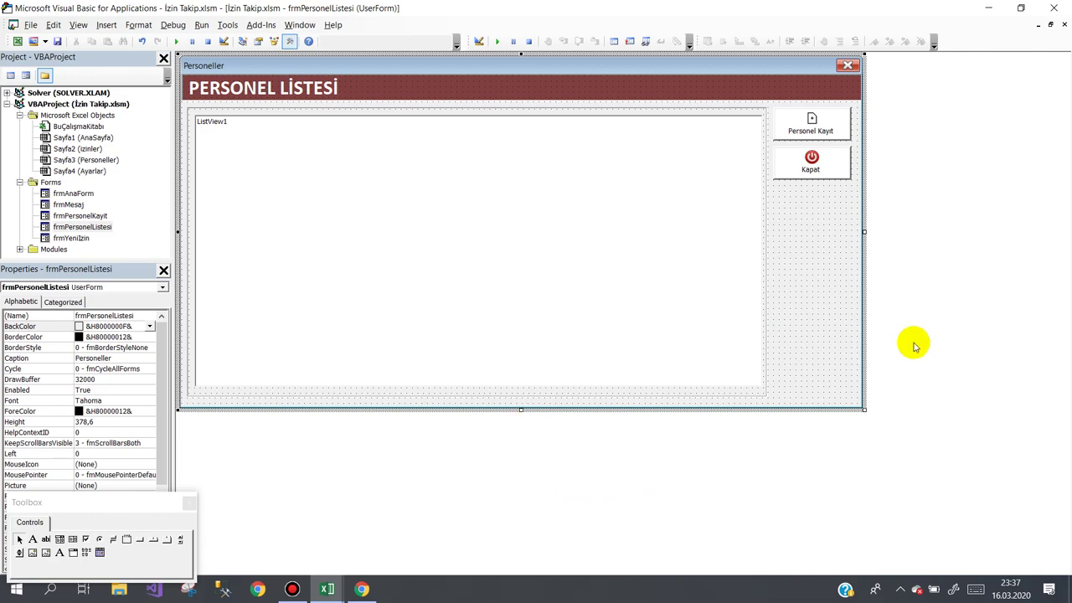
# - Set the header frame's background colour to dark green and switch back to Excel
pyautogui.click(563, 90)
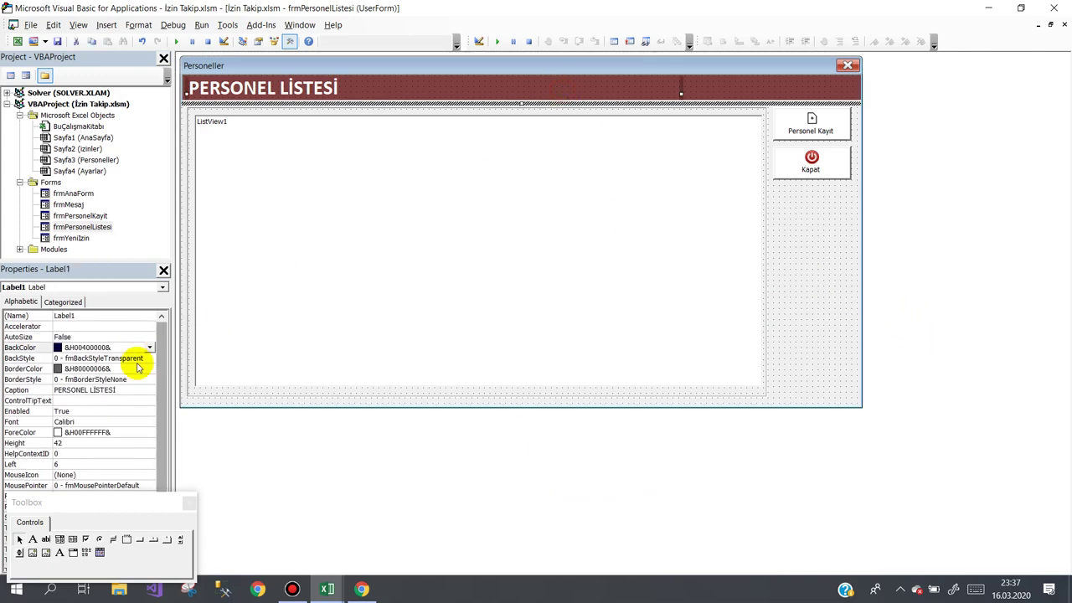
pyautogui.click(201, 110)
pyautogui.click(149, 326)
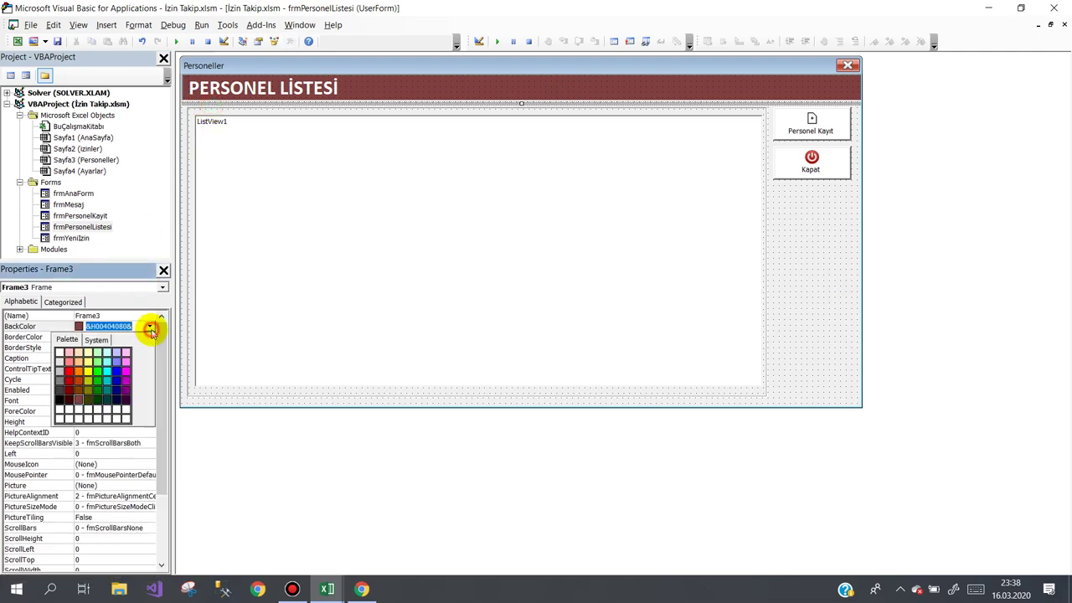
pyautogui.click(110, 403)
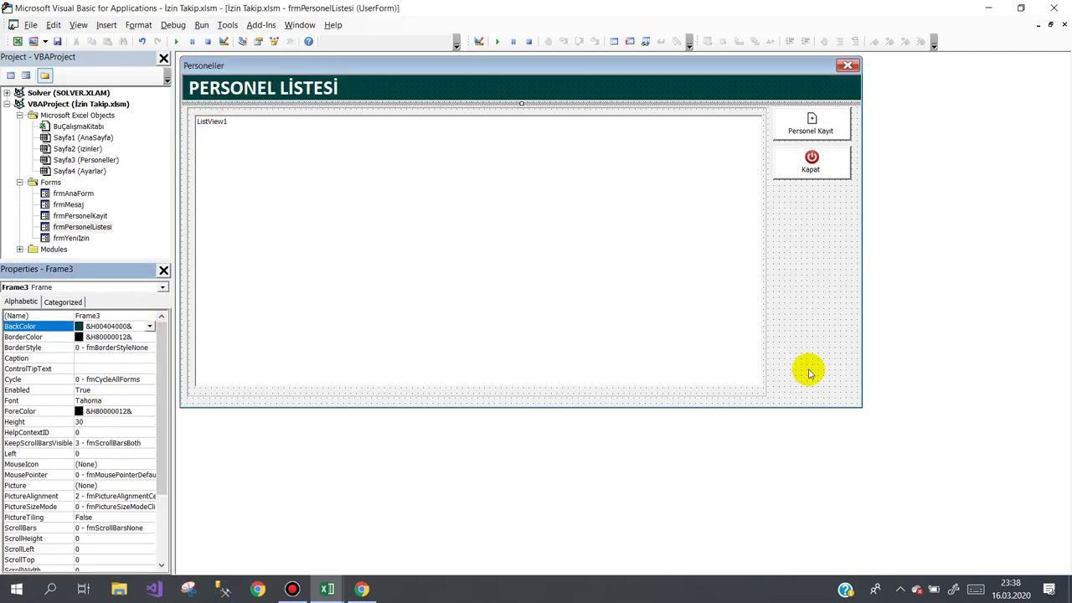
pyautogui.click(841, 347)
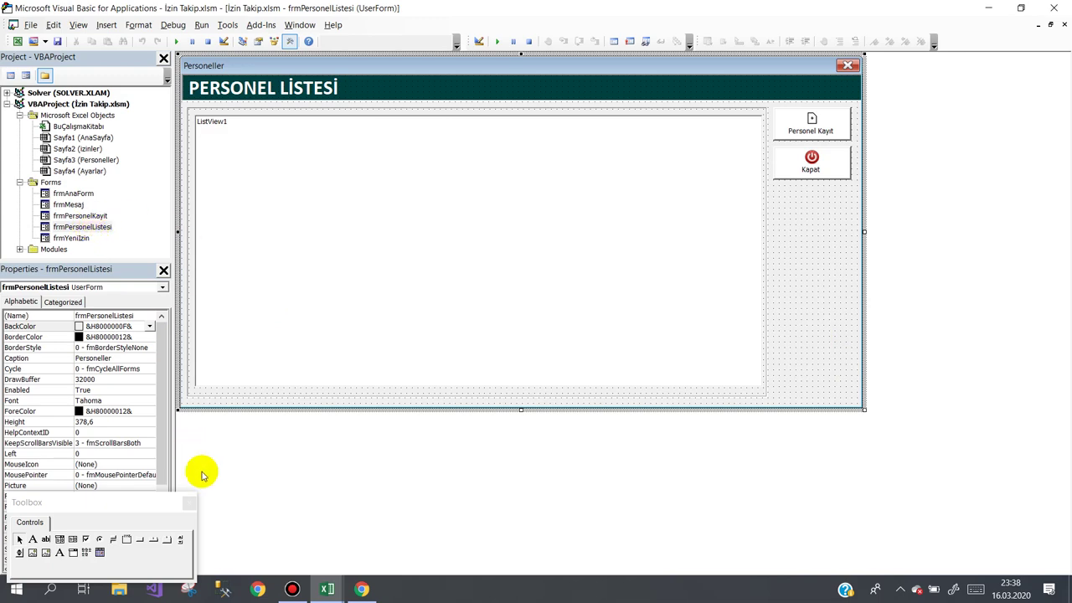
pyautogui.click(327, 589)
pyautogui.click(268, 543)
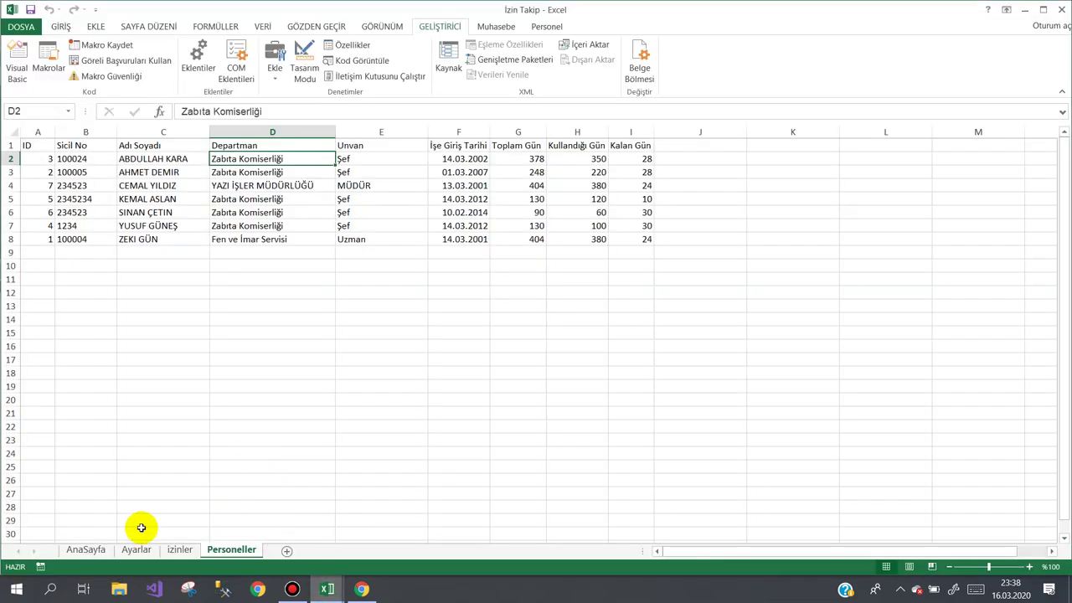
# - Launch the leave program from AnaSayfa and open the redesigned personnel list form
pyautogui.click(91, 549)
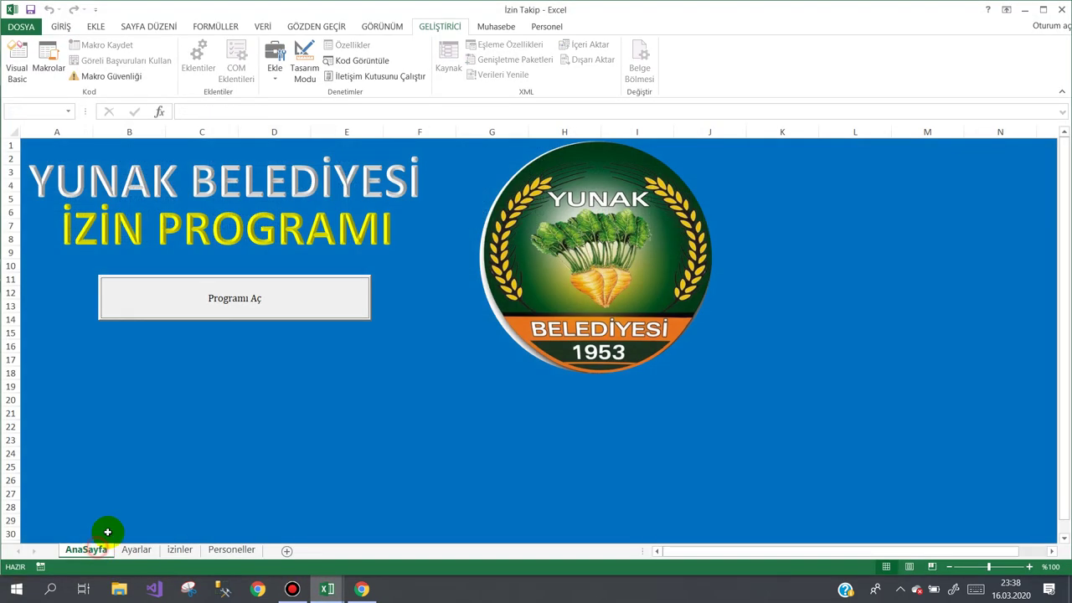
pyautogui.click(261, 302)
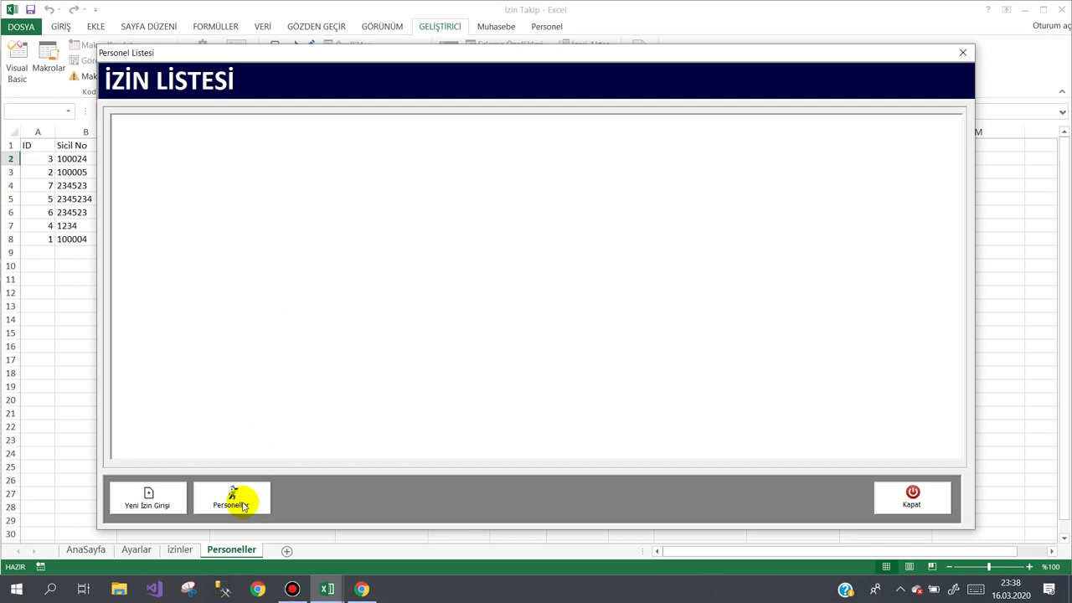
pyautogui.click(243, 495)
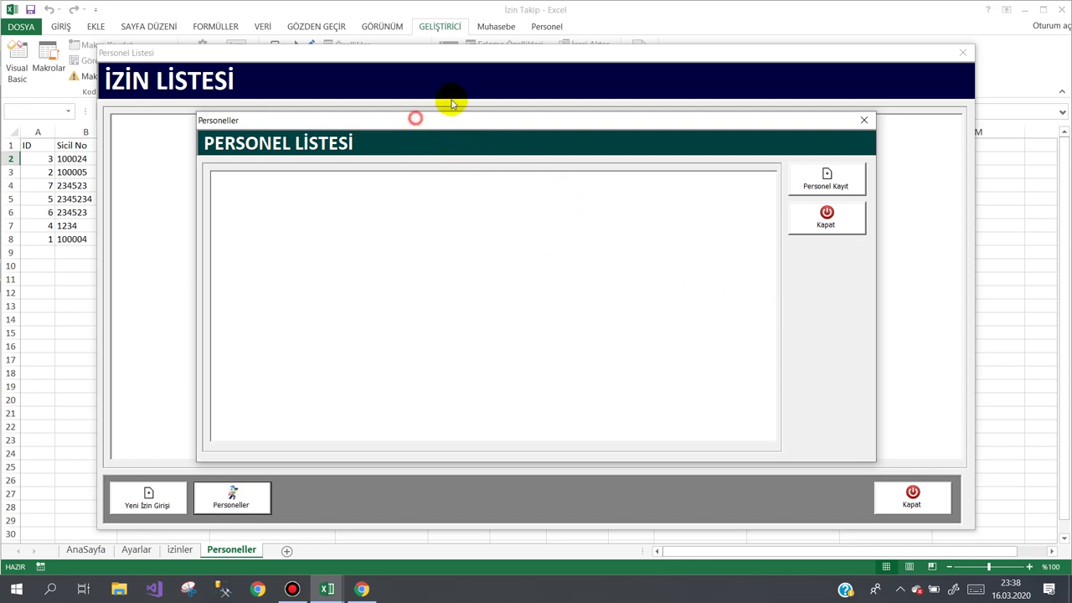
pyautogui.moveTo(417, 126)
pyautogui.mouseDown()
pyautogui.moveTo(459, 100)
pyautogui.moveTo(391, 123)
pyautogui.moveTo(406, 123)
pyautogui.mouseUp()
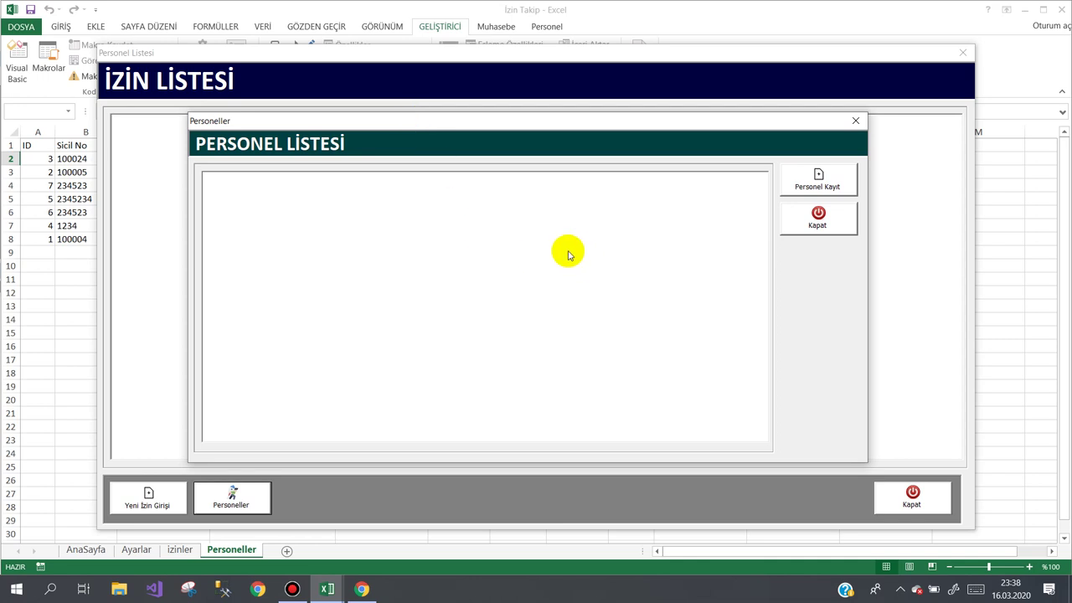
# - Open and close the staff registration form, then close the personnel list and İzin Listesi forms
pyautogui.click(809, 178)
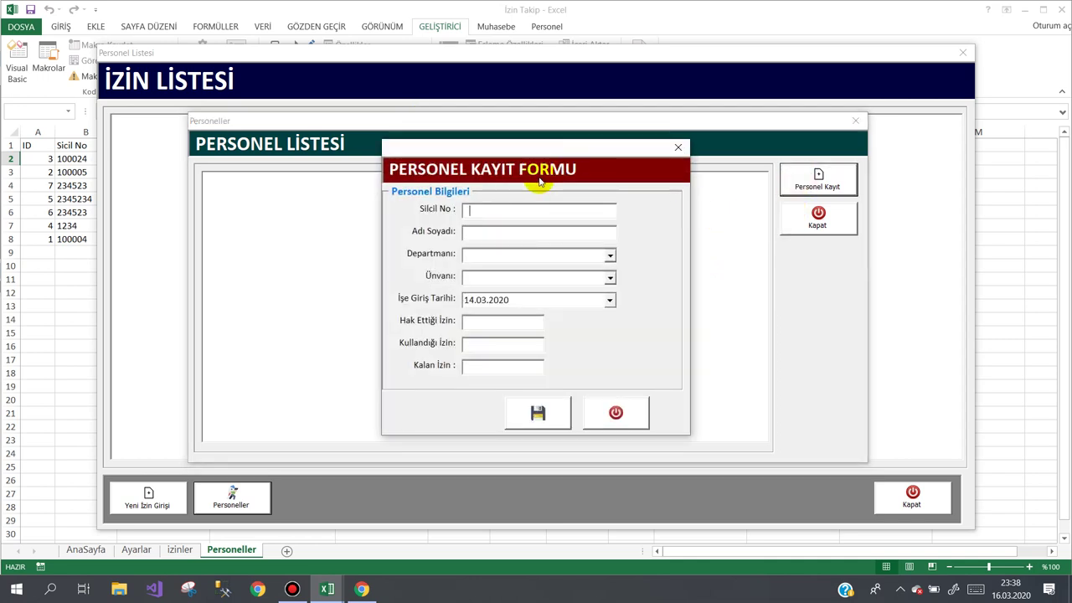
pyautogui.click(611, 412)
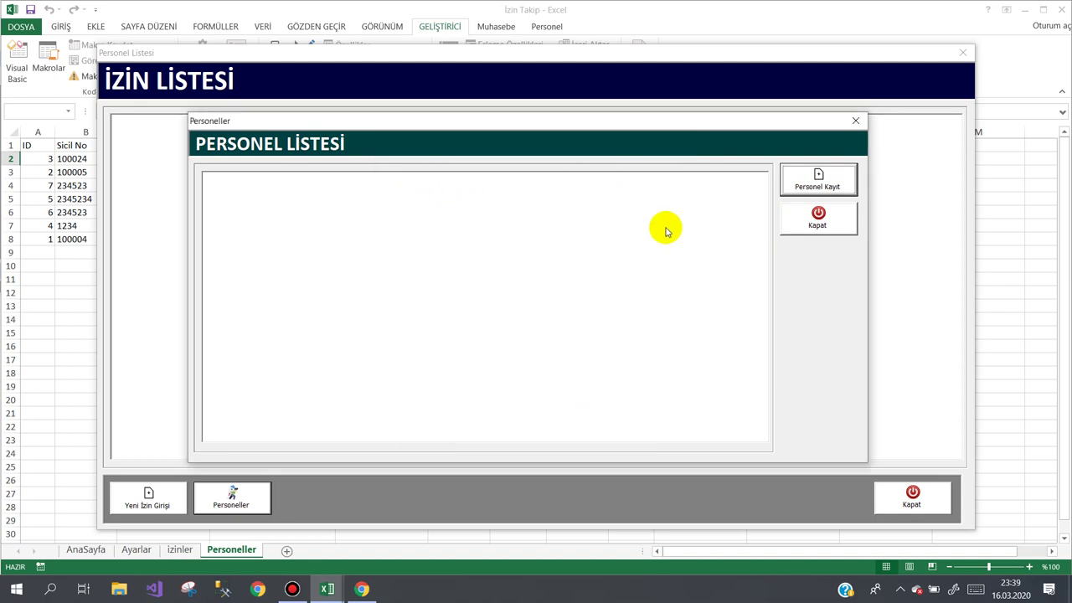
pyautogui.click(817, 219)
pyautogui.click(911, 497)
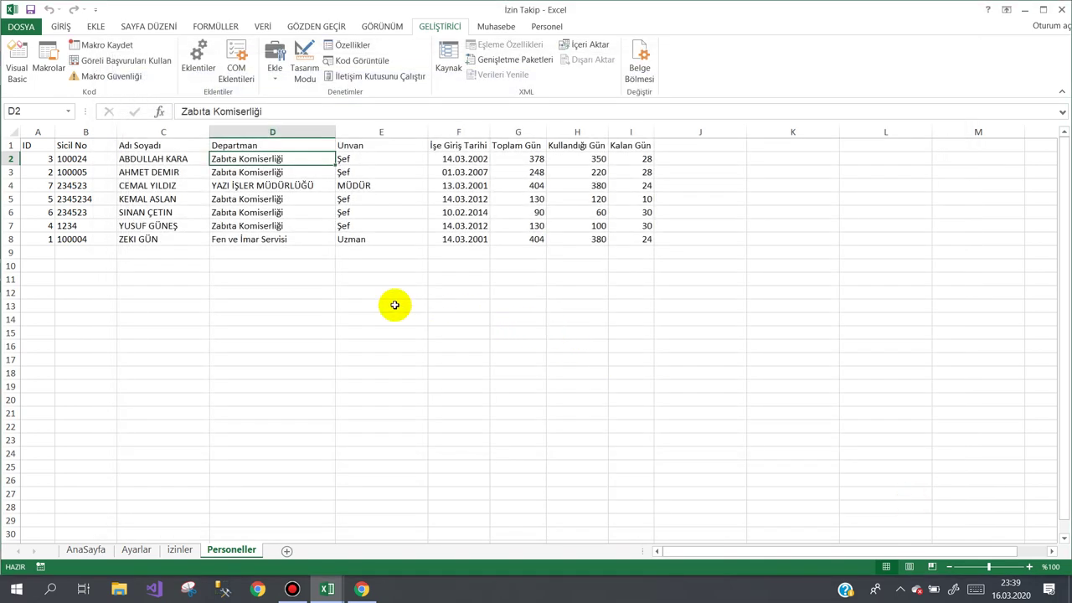
# - Back in the workbook, select columns B through H, then the Sicil No header cell B1
pyautogui.click(291, 589)
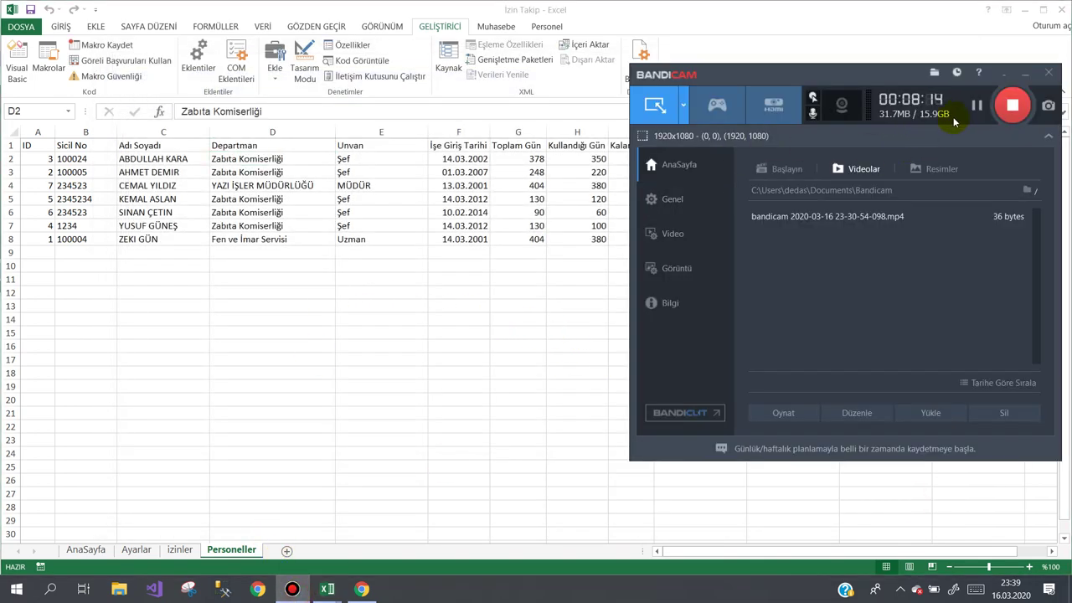
pyautogui.hotkey('alt', 'Tab')
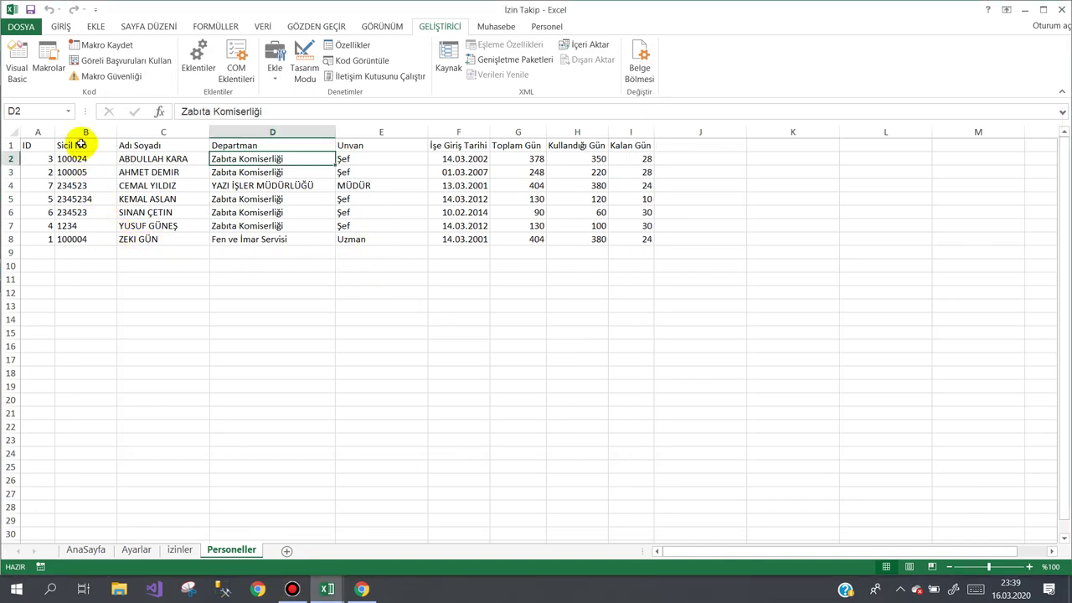
pyautogui.moveTo(84, 133); pyautogui.dragTo(617, 144)
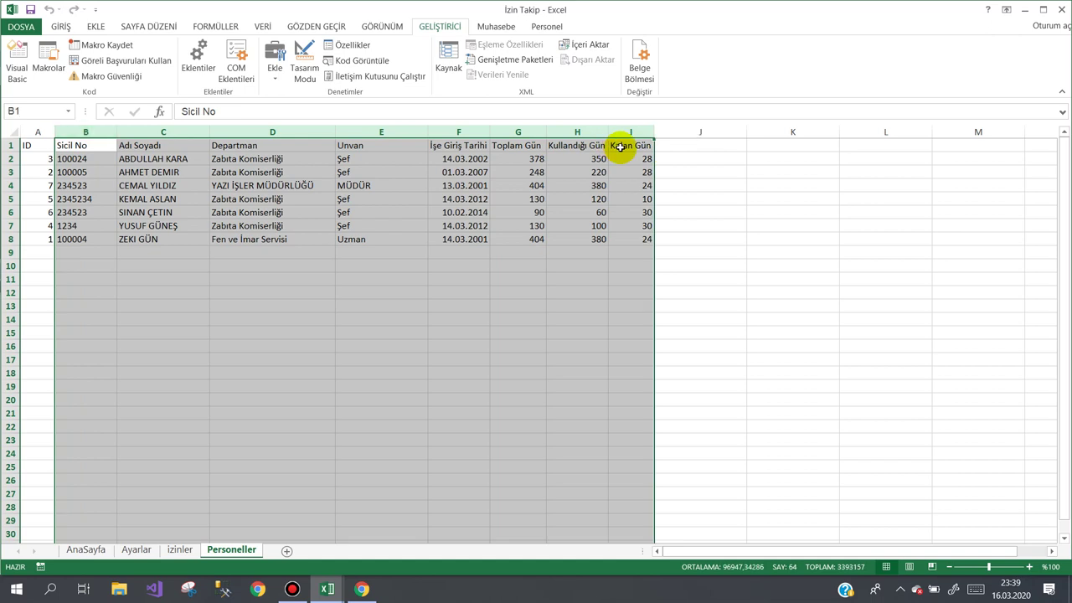
pyautogui.click(251, 212)
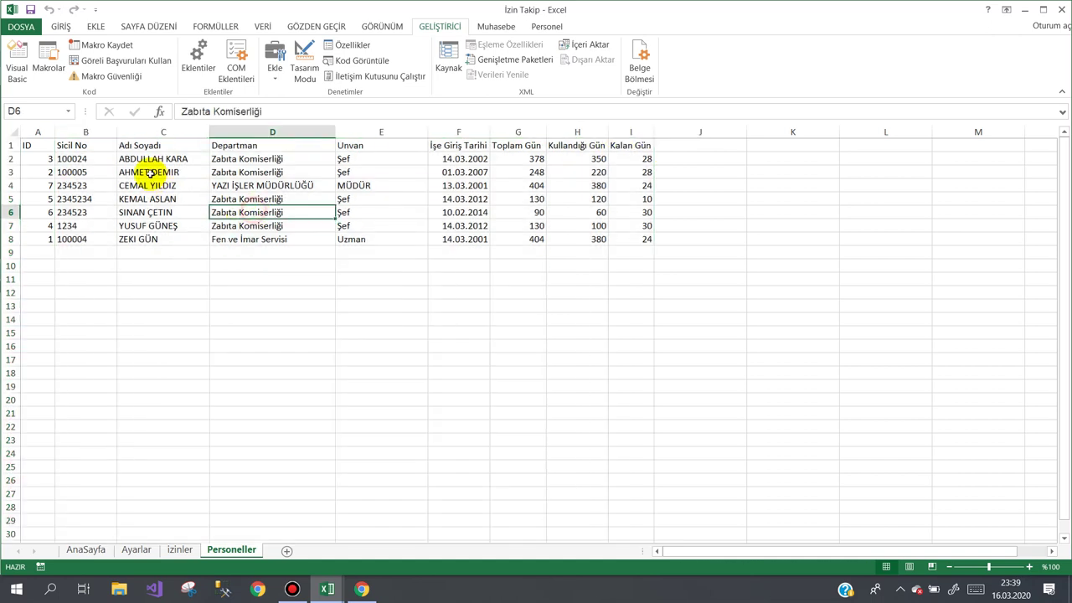
pyautogui.click(88, 146)
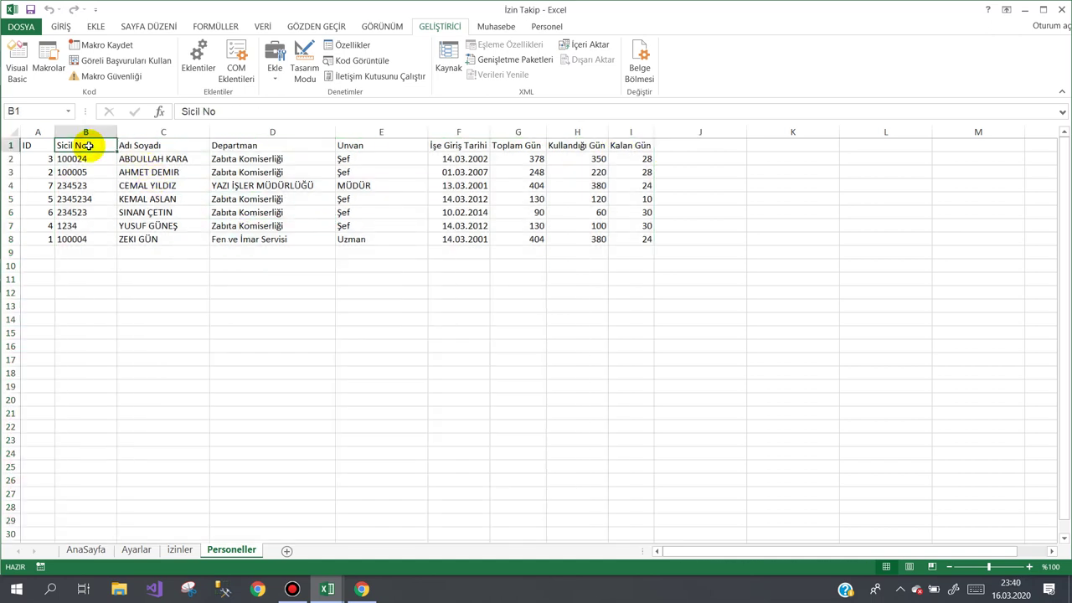
# - In the VBA editor, select frmPersonelListesi and shrink the editor window over Excel
pyautogui.click(341, 586)
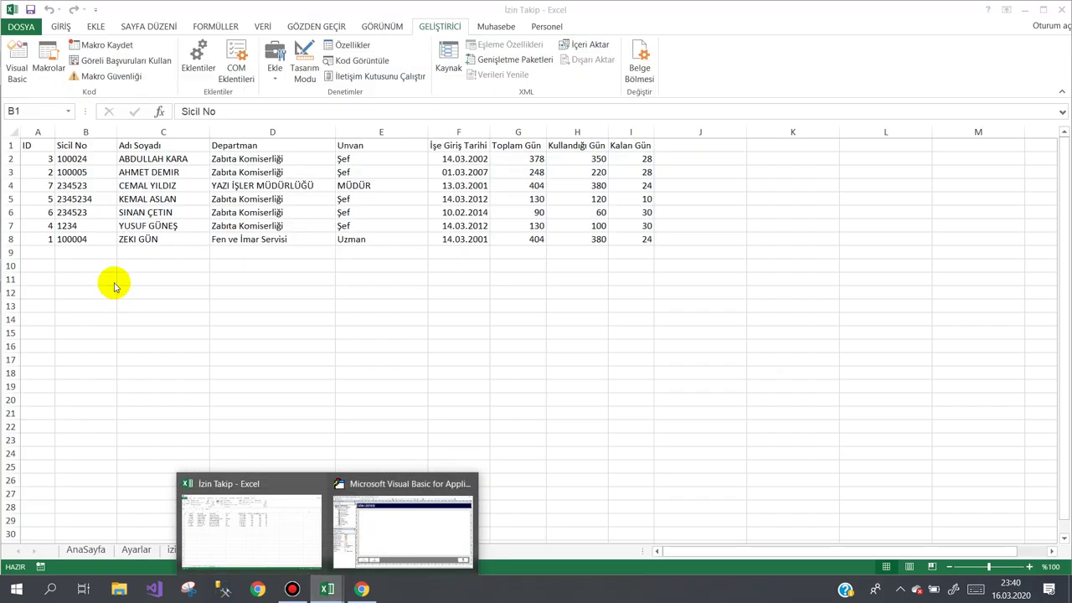
pyautogui.click(415, 520)
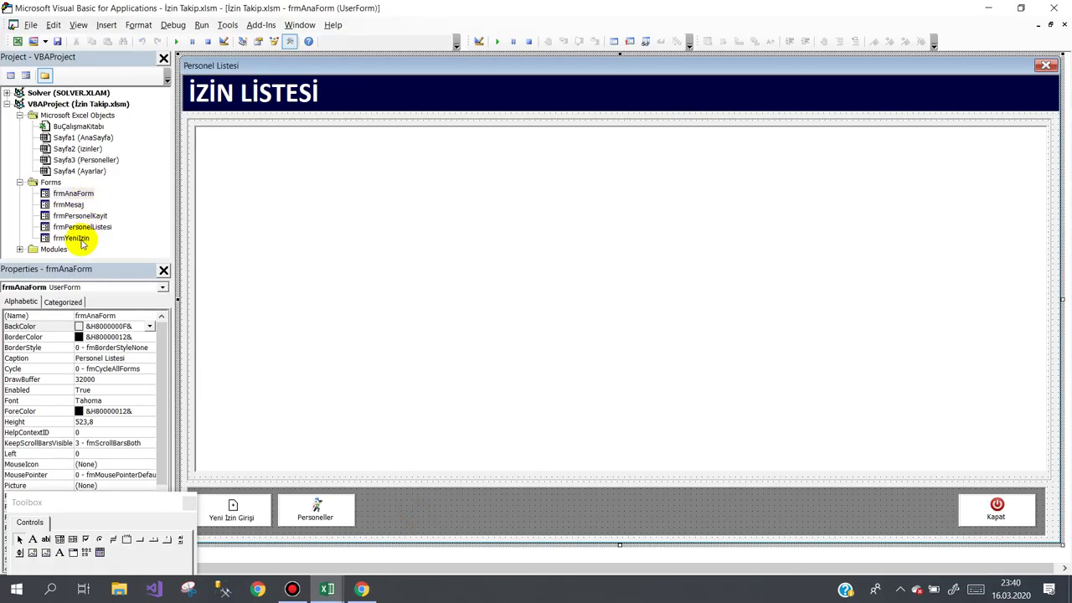
pyautogui.click(87, 228)
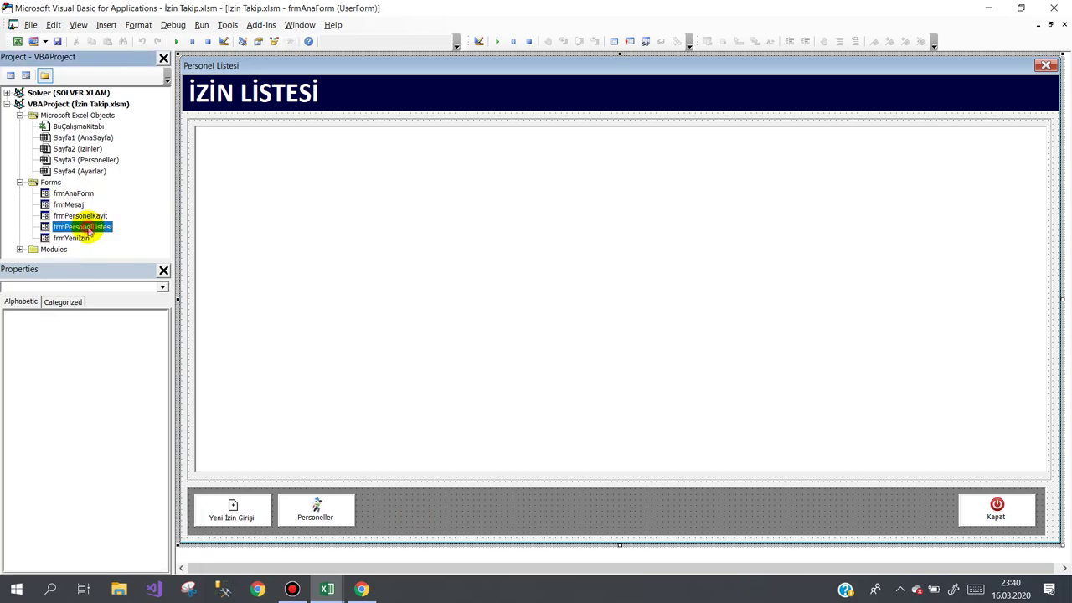
pyautogui.moveTo(402, 4)
pyautogui.mouseDown()
pyautogui.moveTo(459, 174)
pyautogui.moveTo(496, 181)
pyautogui.moveTo(394, 165)
pyautogui.mouseUp()
# - Collapse Excel's ribbon, then bring the Visual Basic editor back to front
pyautogui.click(1061, 94)
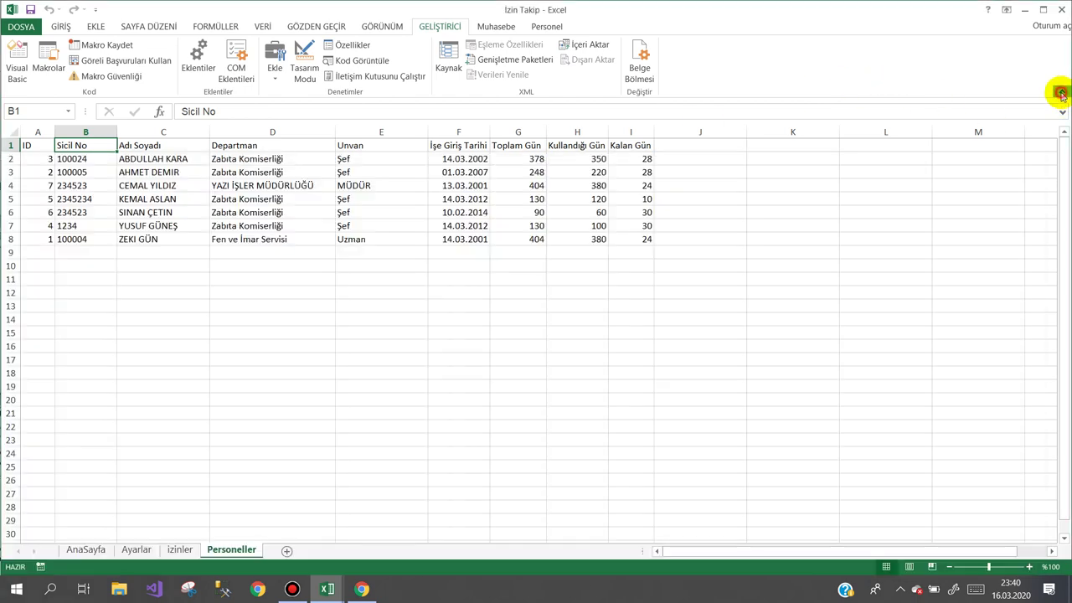
pyautogui.click(1060, 94)
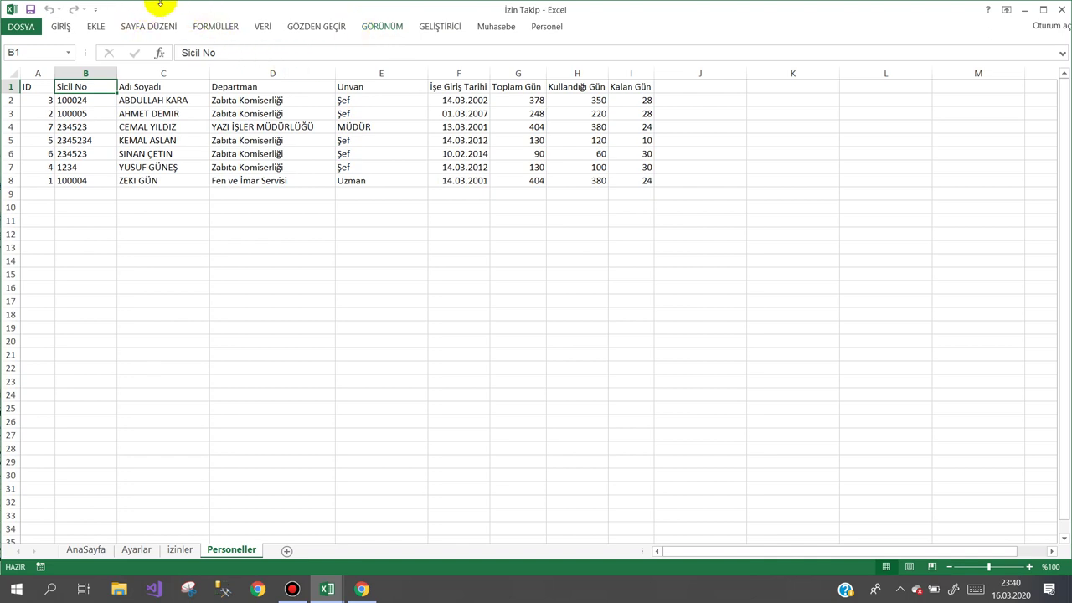
pyautogui.click(326, 589)
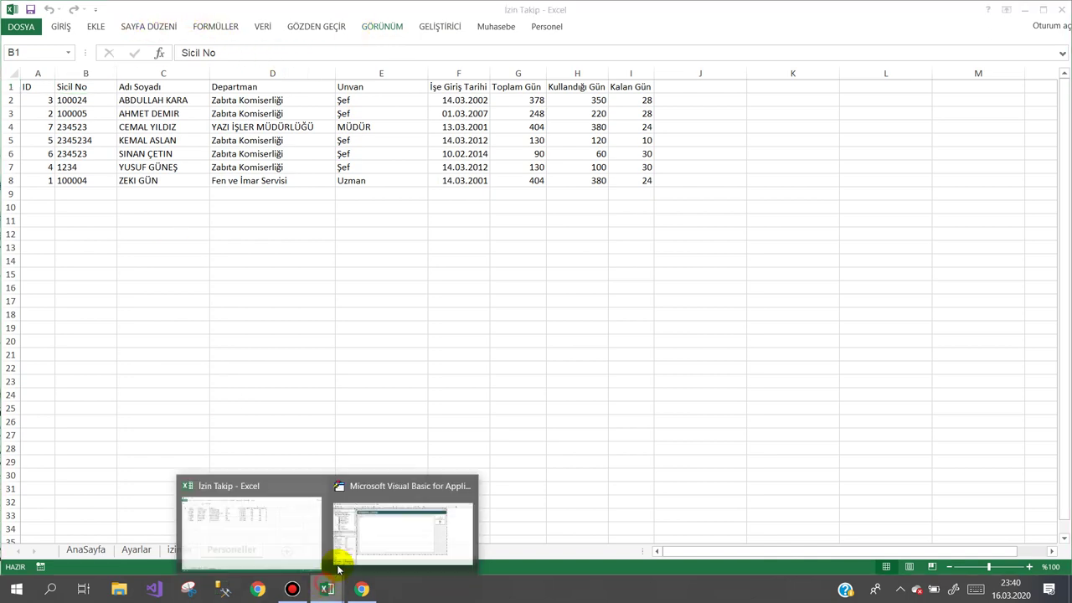
pyautogui.click(377, 528)
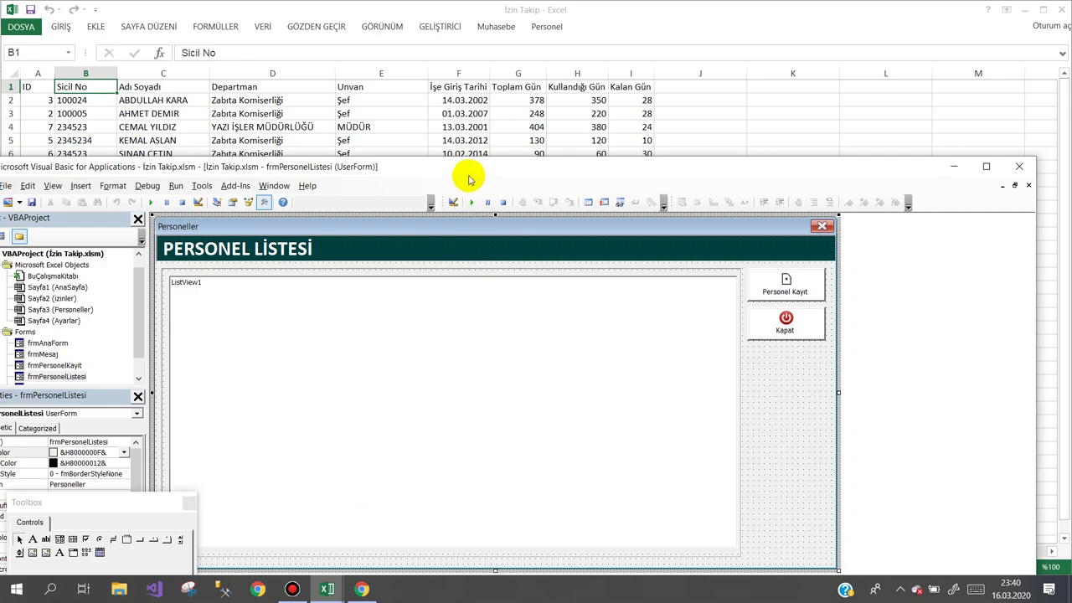
# - Move the editor window higher, briefly check Excel's Home ribbon, and return to VBA
pyautogui.moveTo(472, 172); pyautogui.dragTo(508, 111)
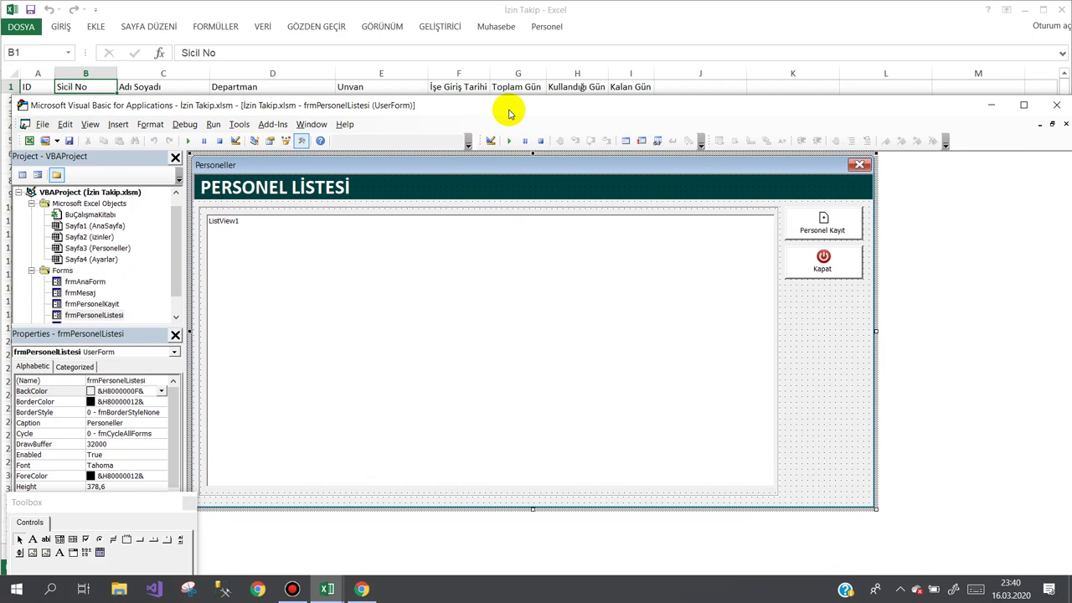
pyautogui.click(596, 9)
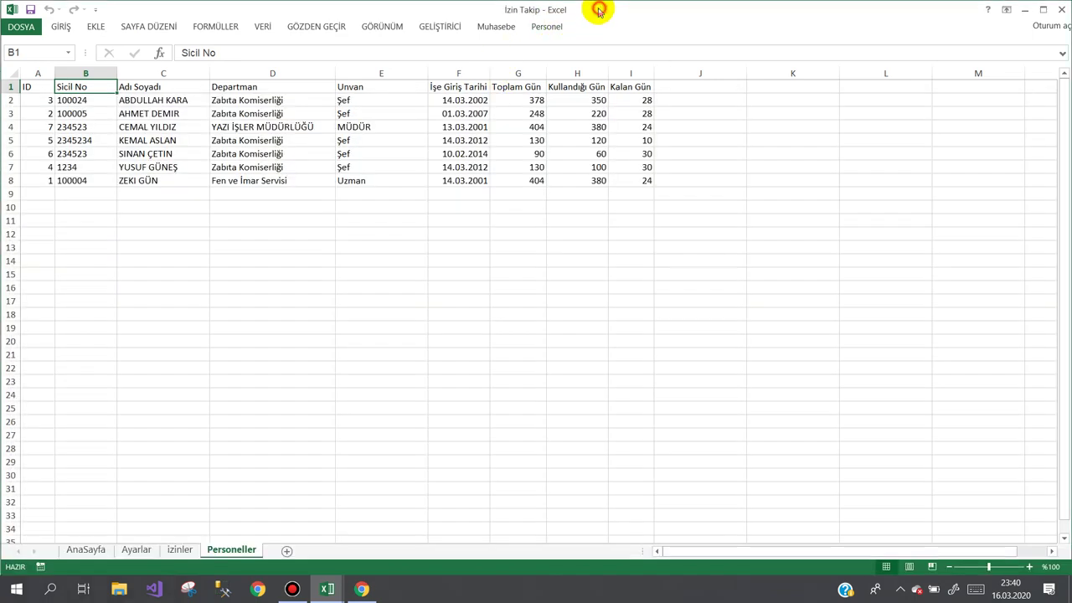
pyautogui.click(71, 28)
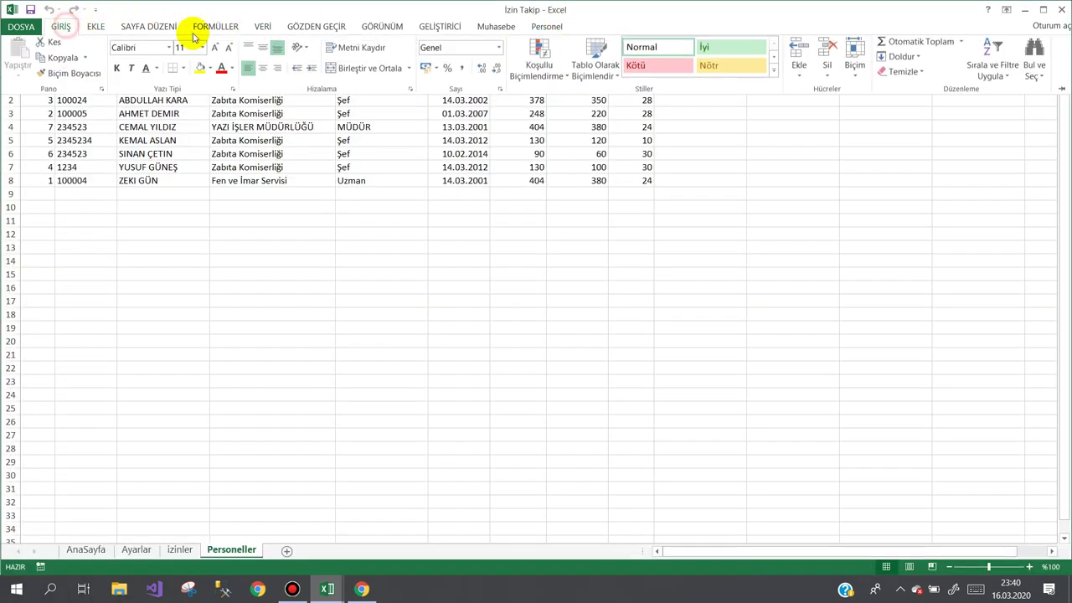
pyautogui.click(345, 216)
pyautogui.moveTo(326, 589)
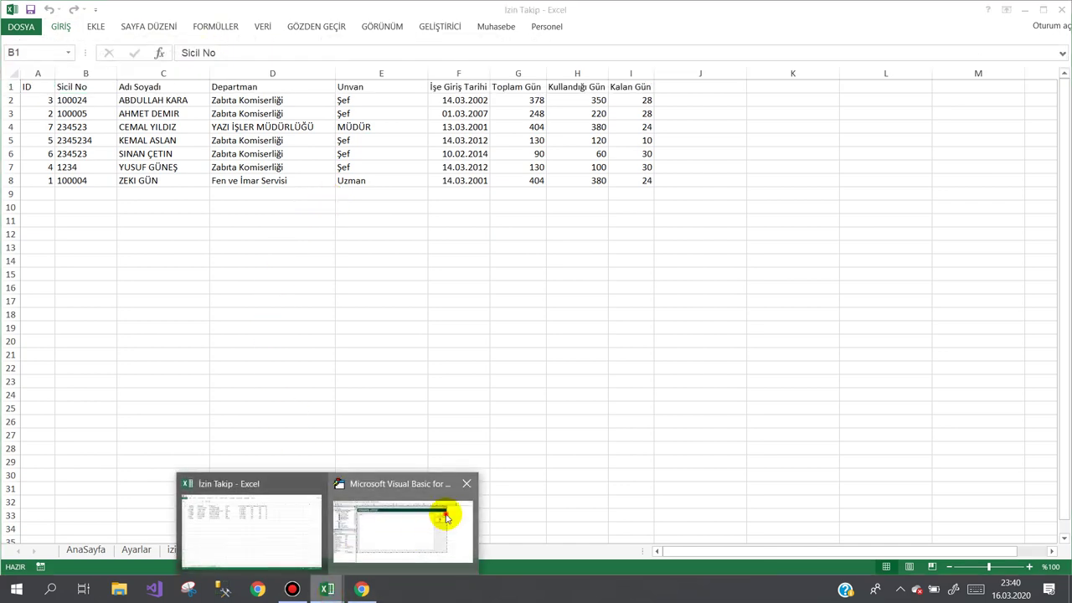
pyautogui.click(447, 518)
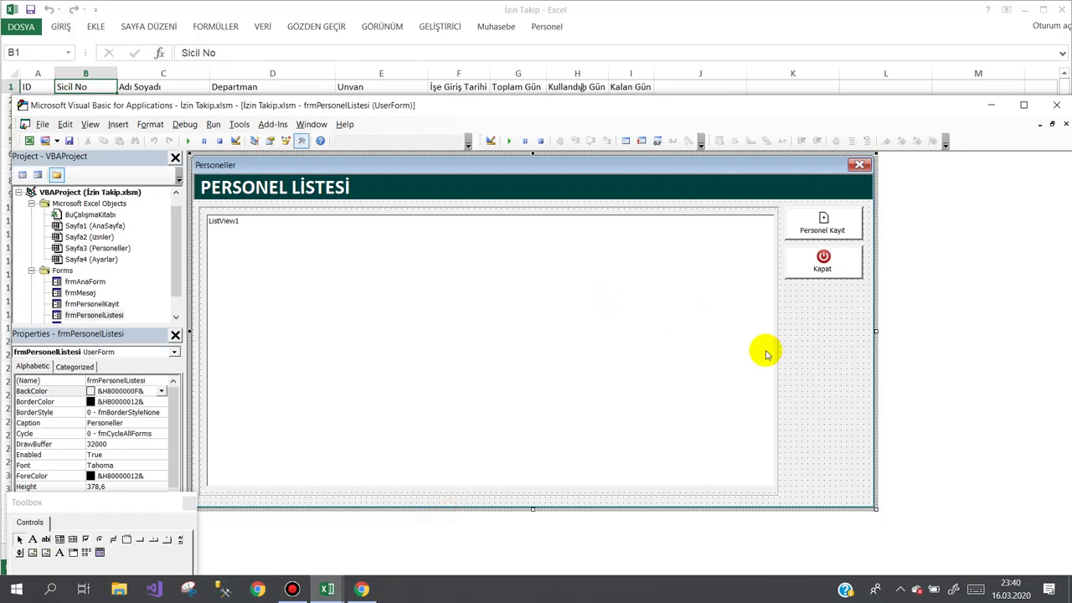
# - Glance at the form's code, then reopen the frmPersonelListesi design and select the list view
pyautogui.doubleClick(813, 335)
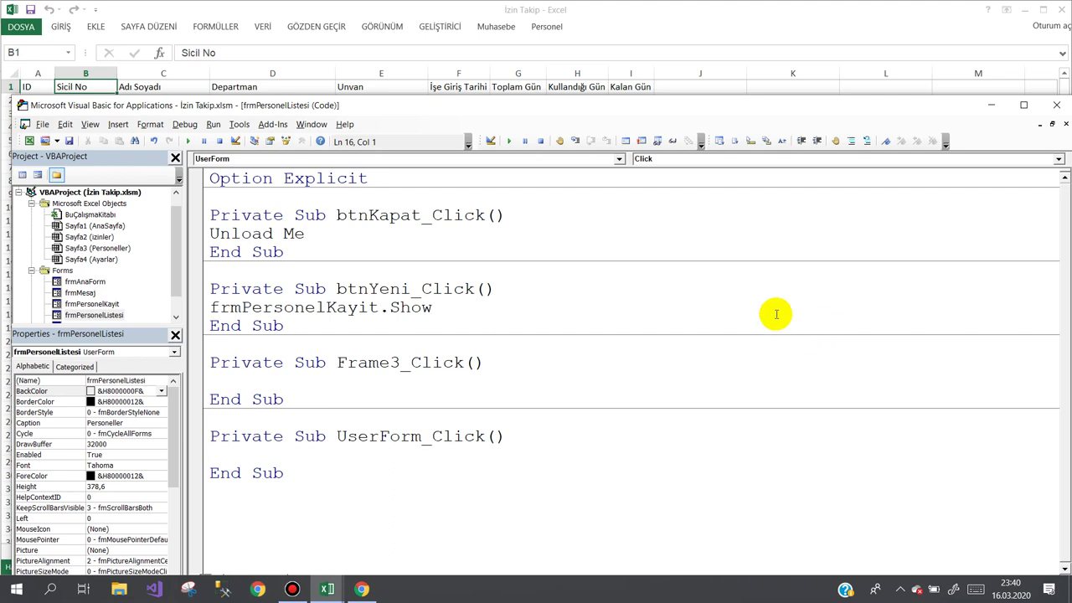
pyautogui.click(104, 315)
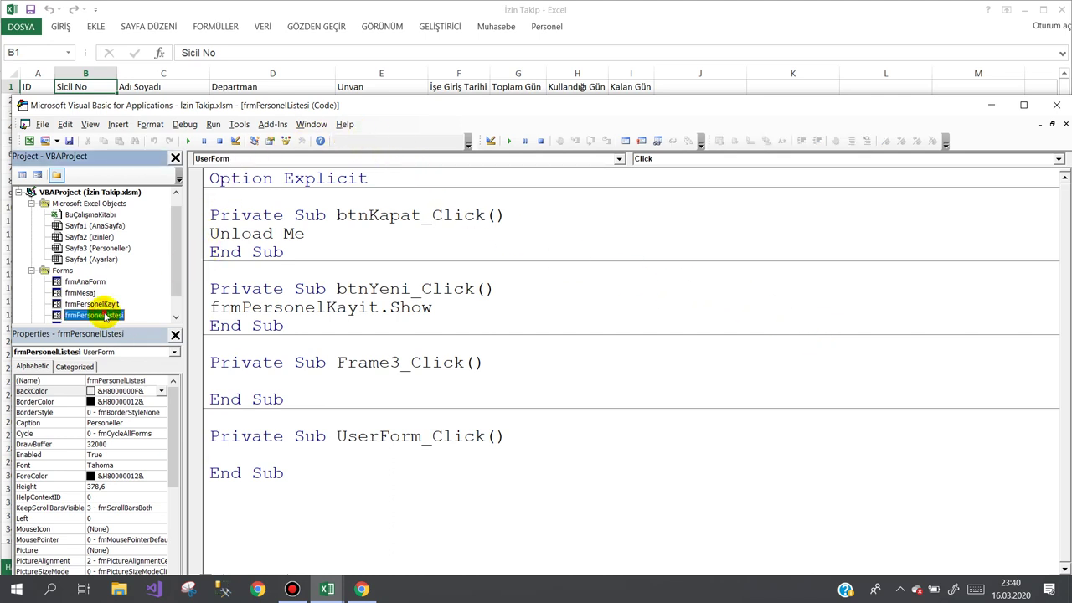
pyautogui.doubleClick(105, 315)
pyautogui.click(443, 276)
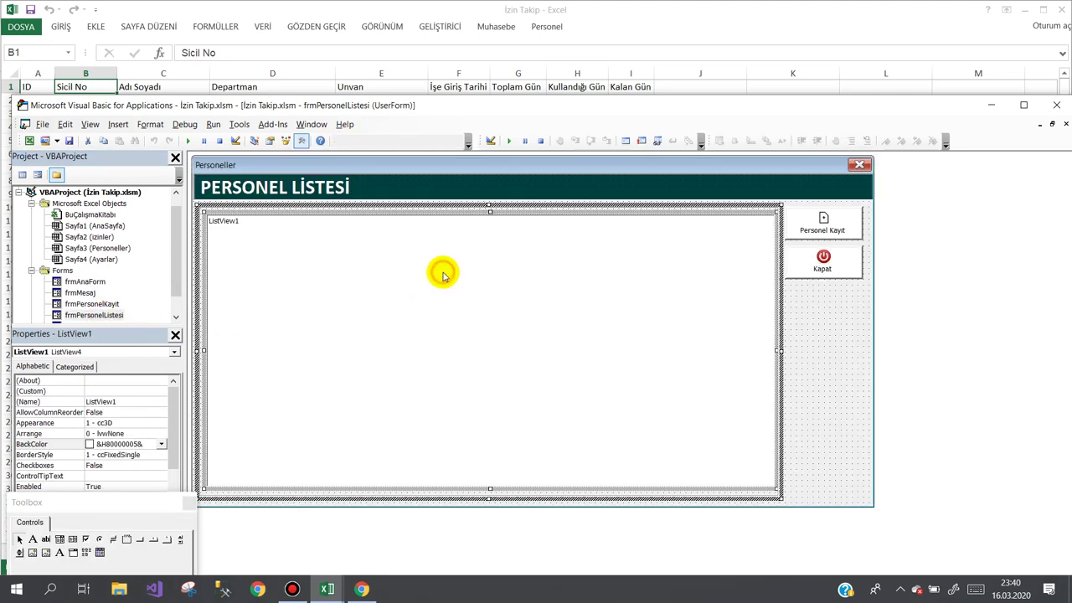
# - Change the list view's (Name) property from ListView1 to lstPersoneller
pyautogui.rightClick(350, 265)
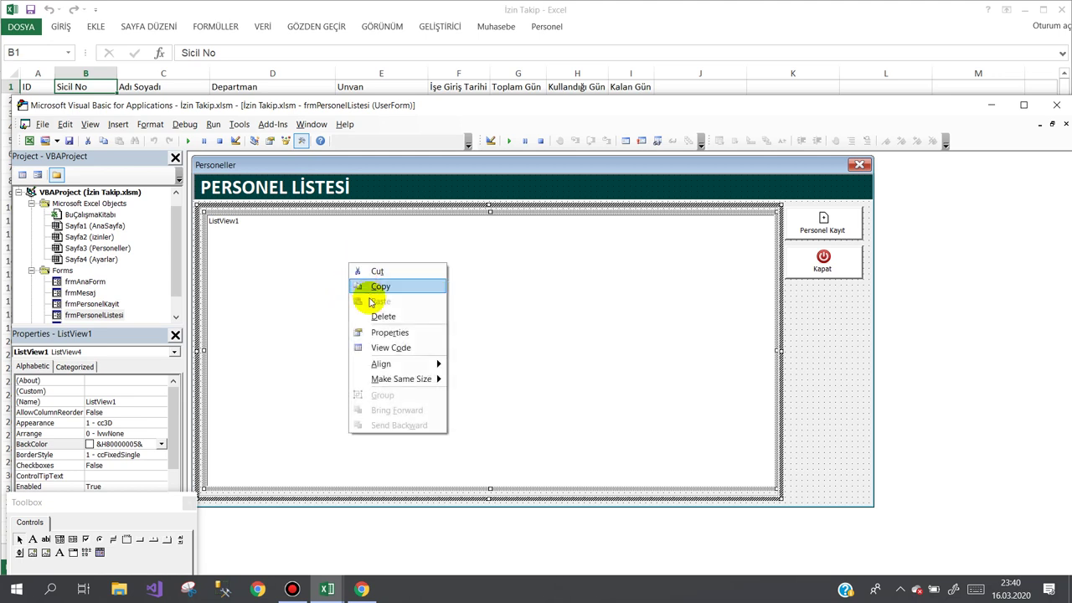
pyautogui.click(275, 347)
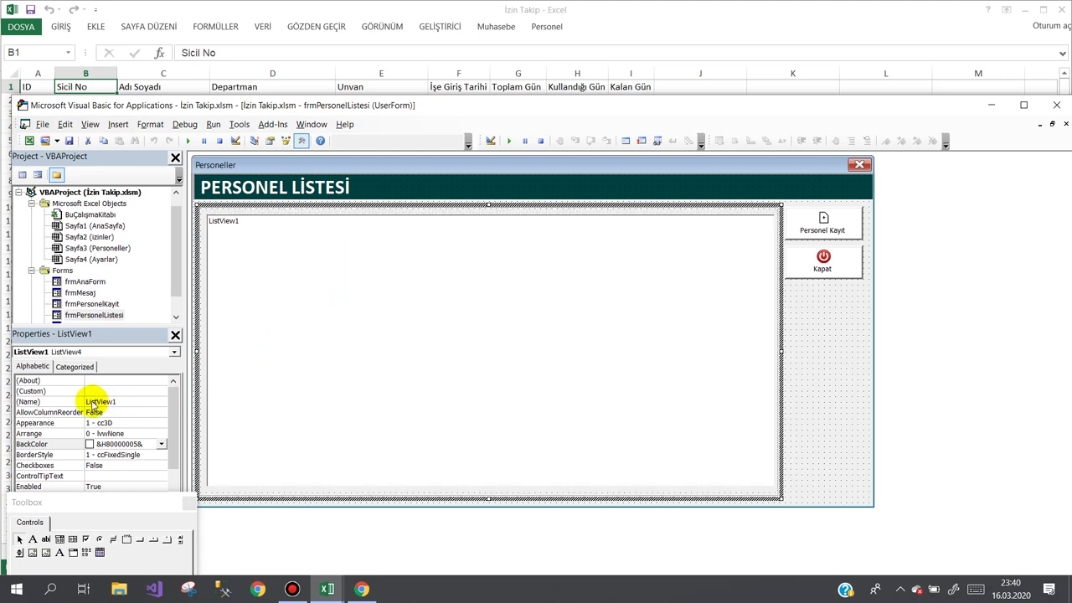
pyautogui.click(64, 402)
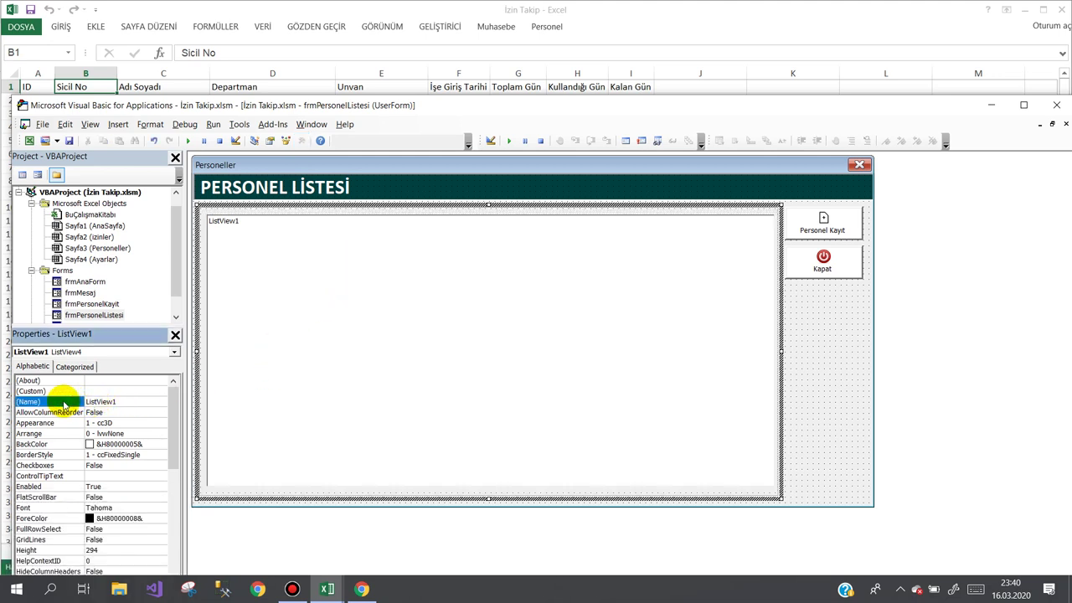
pyautogui.write('LS')
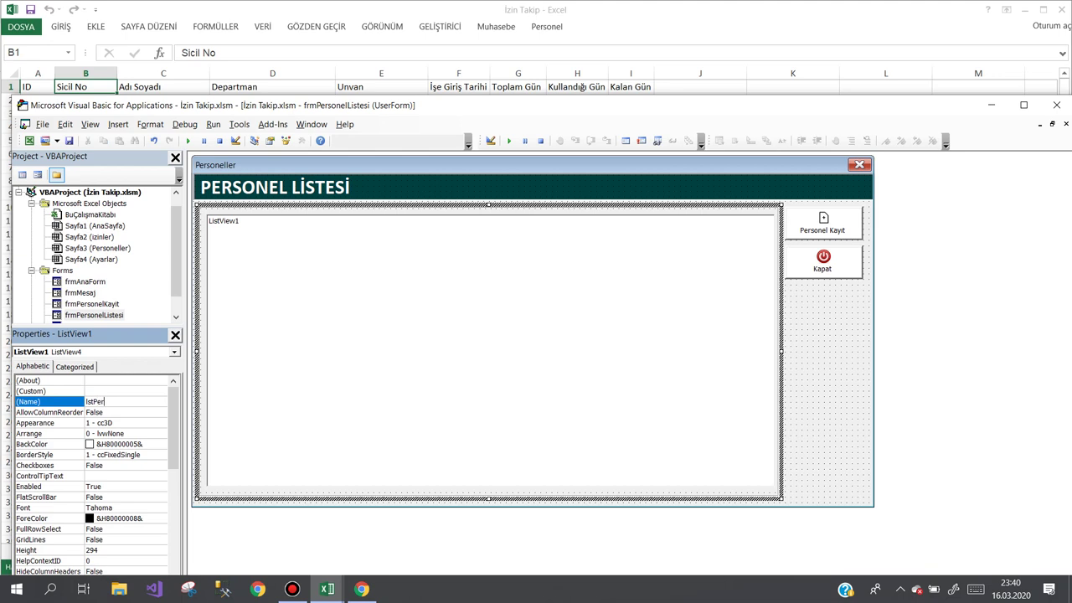
pyautogui.click(64, 404)
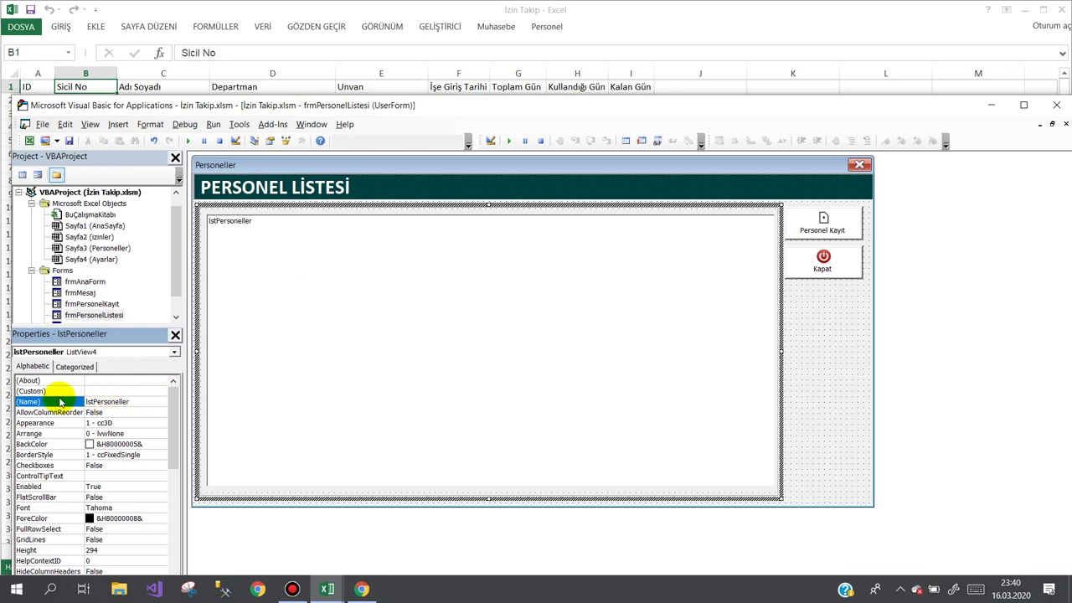
pyautogui.click(52, 391)
# - In Property Pages, enable checkboxes, full-row select and column headers, and set View to 3 - lvwReport
pyautogui.click(161, 391)
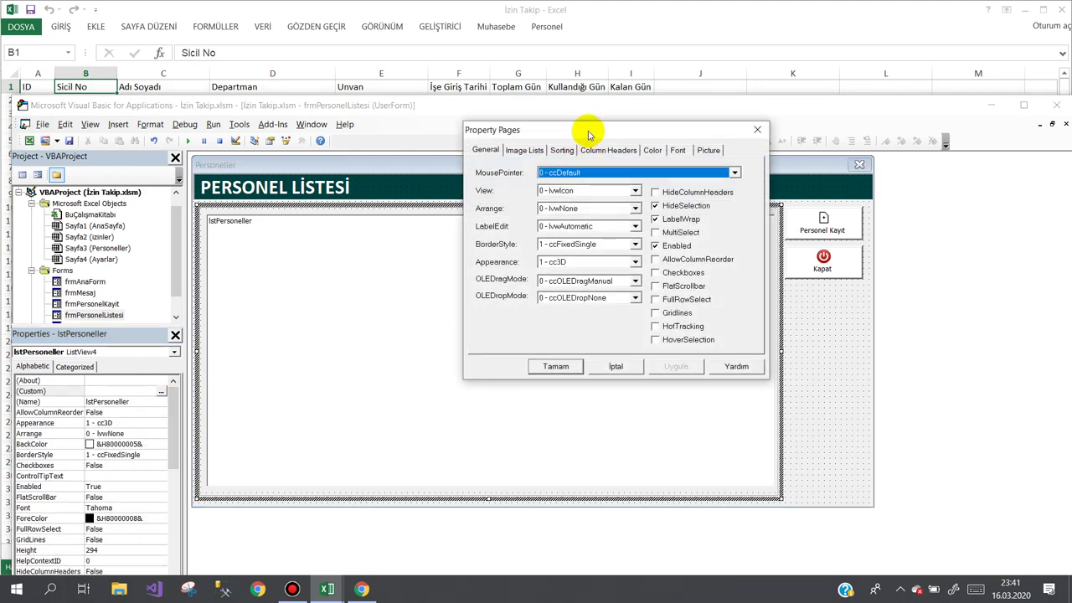
pyautogui.moveTo(587, 136); pyautogui.dragTo(522, 236)
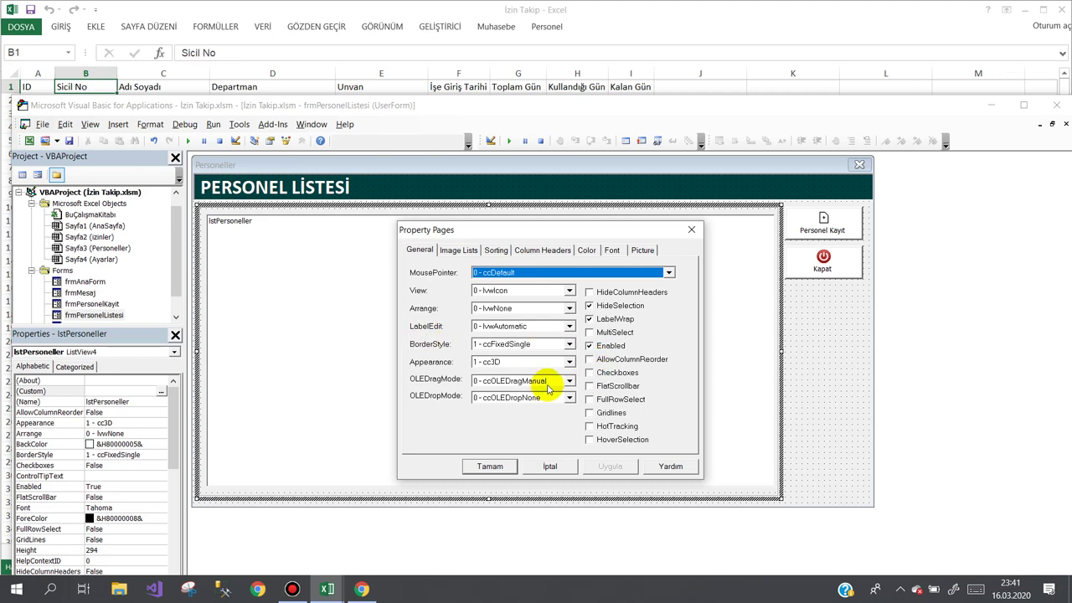
pyautogui.click(589, 374)
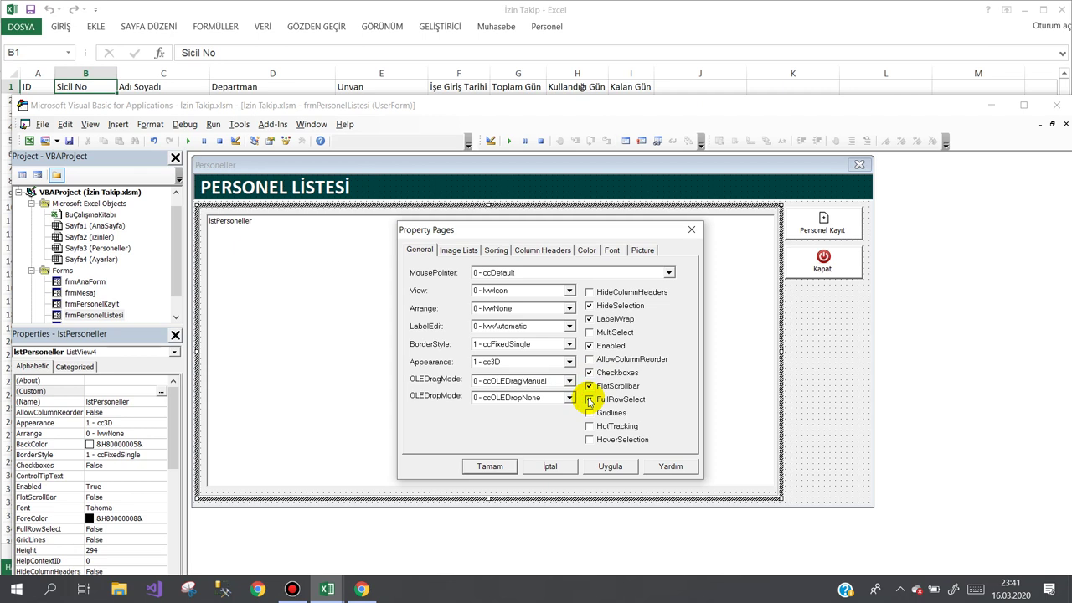
pyautogui.click(590, 400)
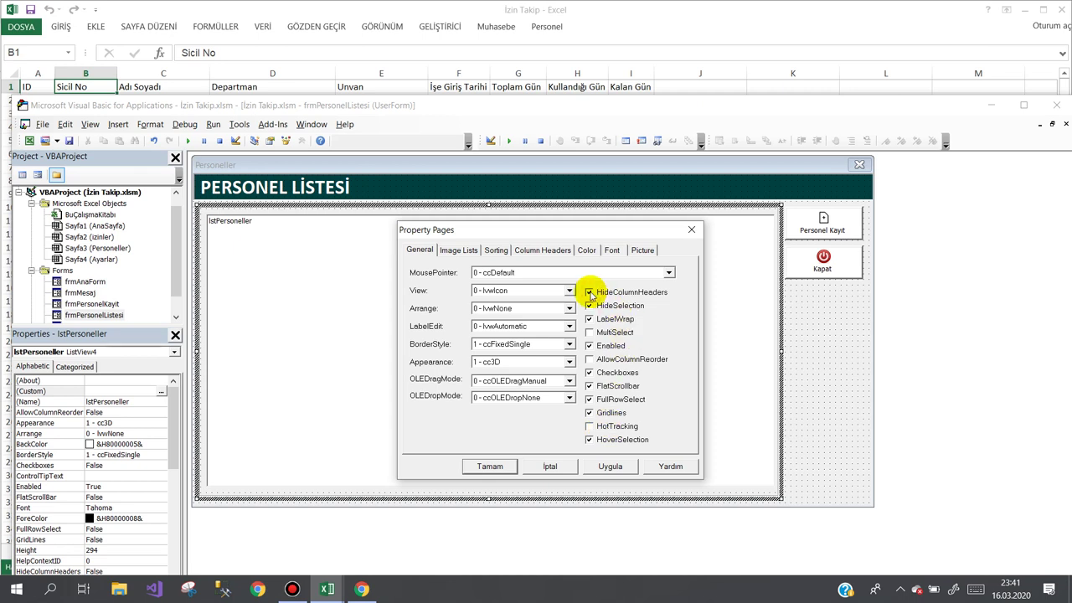
pyautogui.click(589, 292)
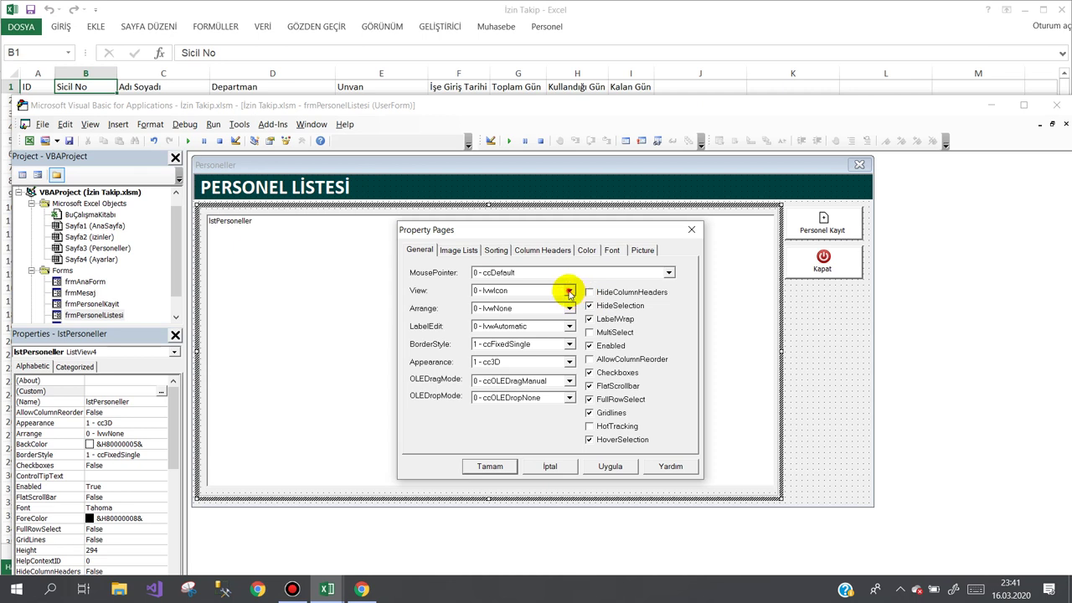
pyautogui.click(570, 290)
pyautogui.click(529, 329)
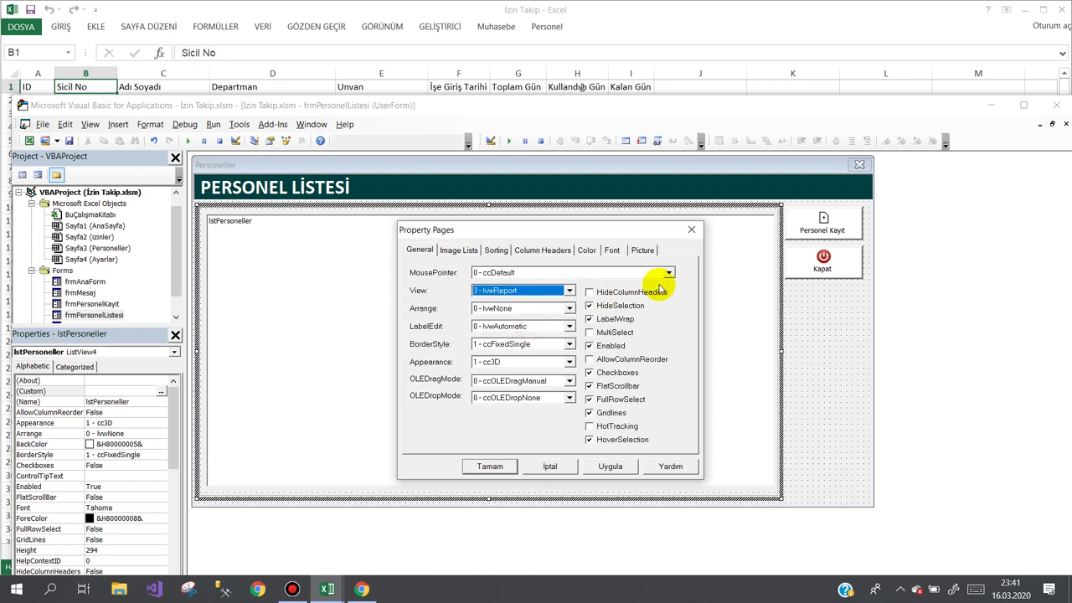
# - Keep default pointer, arrangement and border, set Appearance to 0 - ccFlat, and apply
pyautogui.click(669, 274)
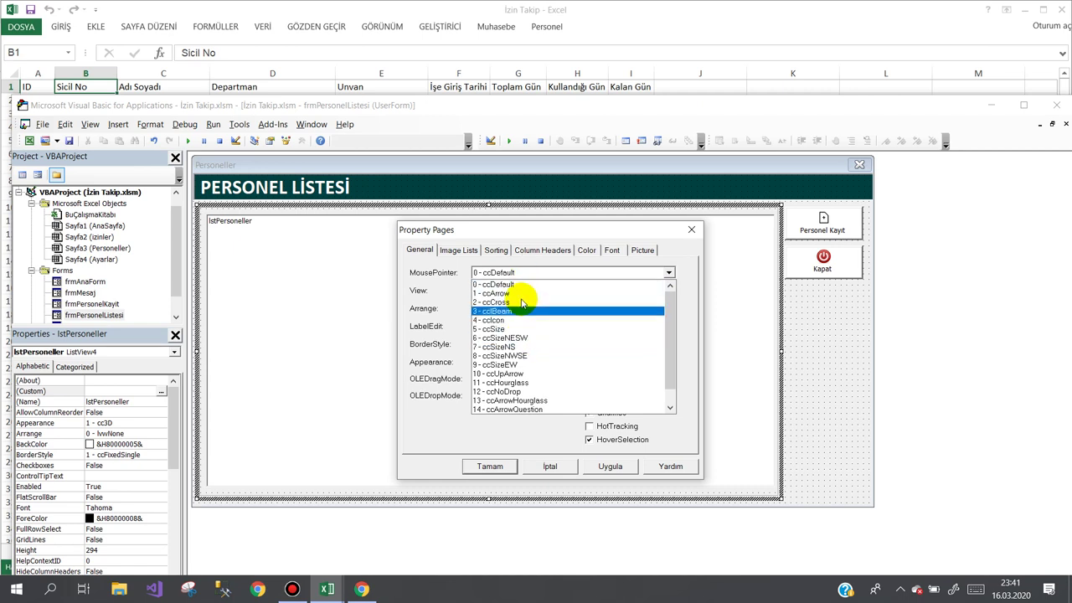
pyautogui.click(400, 287)
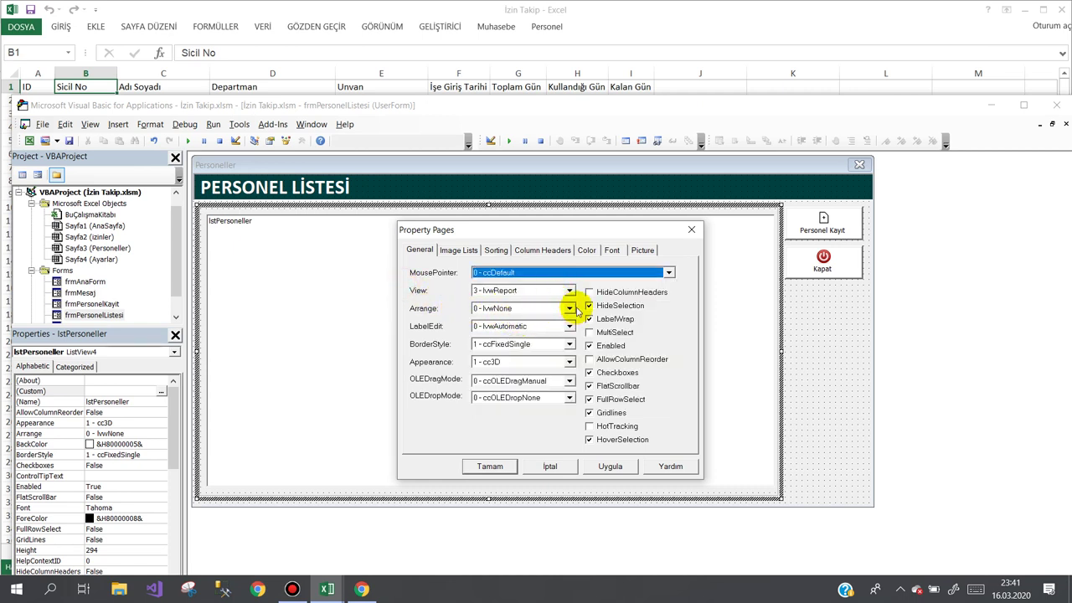
pyautogui.click(570, 309)
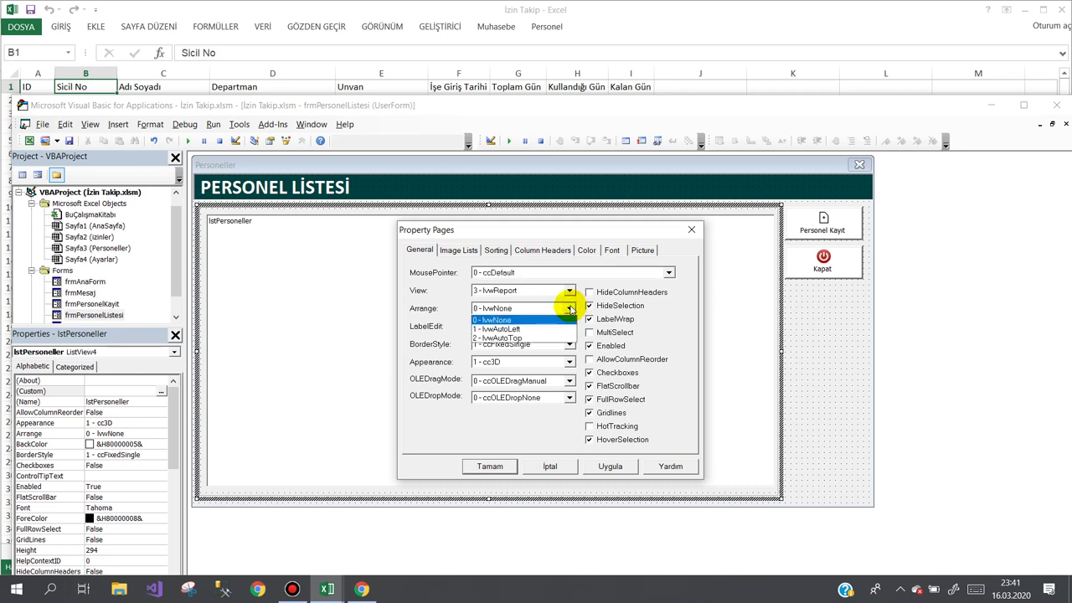
pyautogui.click(569, 308)
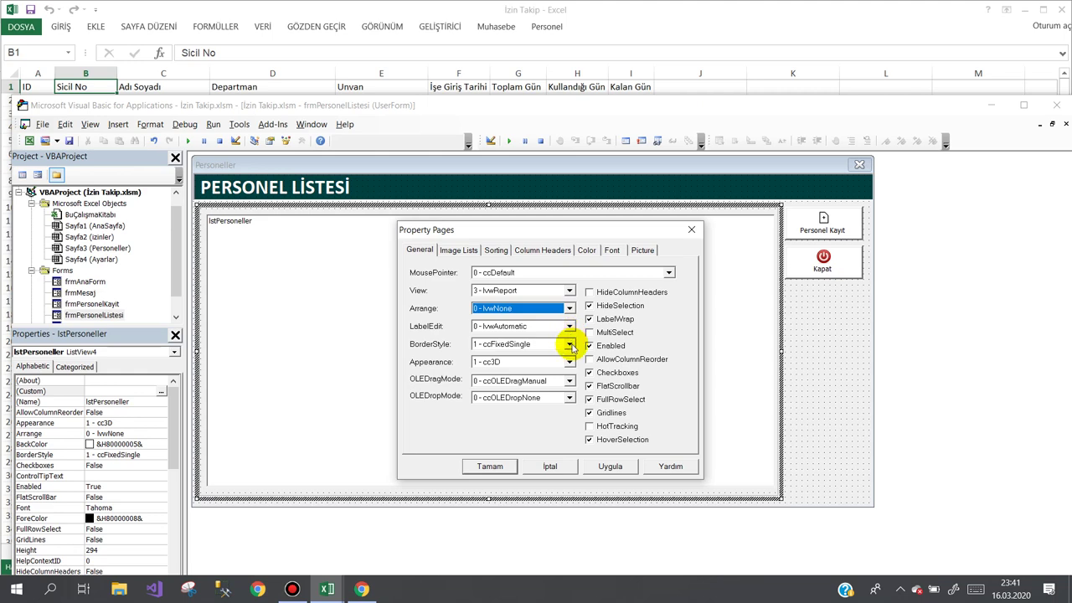
pyautogui.click(570, 346)
pyautogui.click(570, 345)
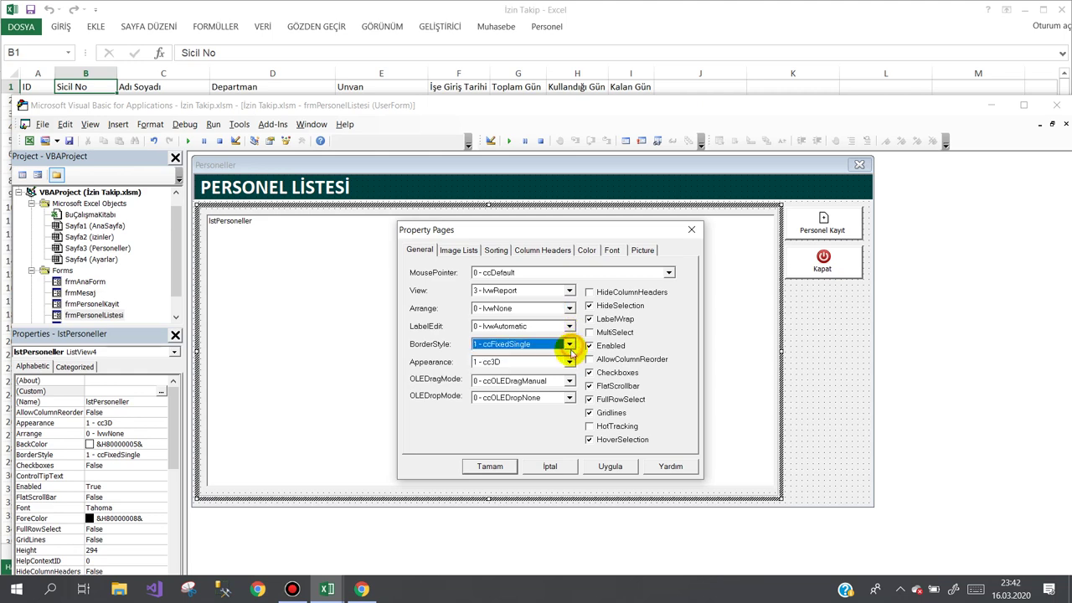
pyautogui.click(568, 363)
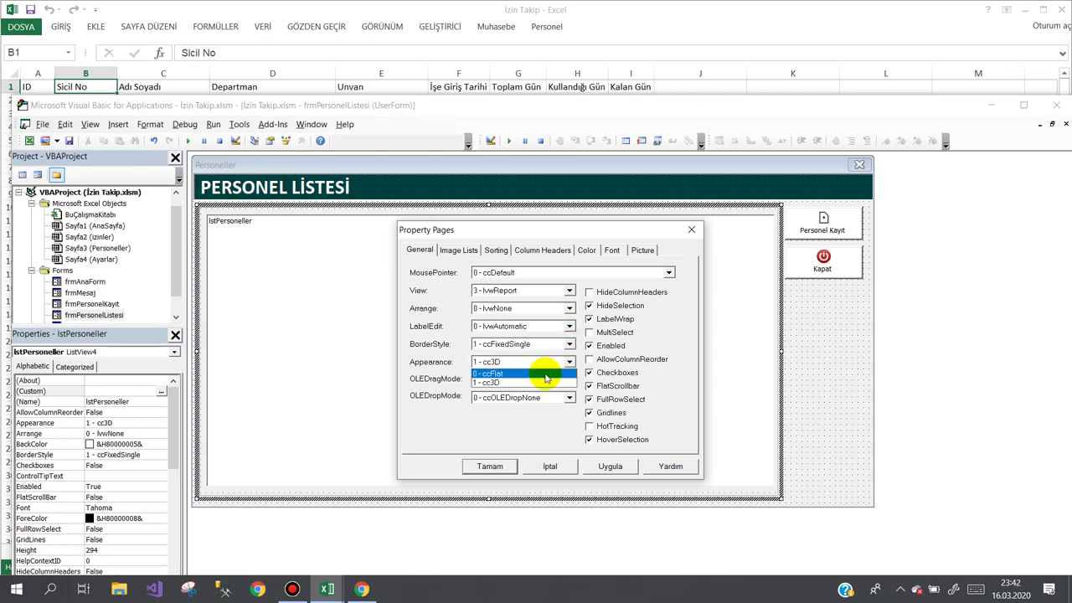
pyautogui.click(546, 377)
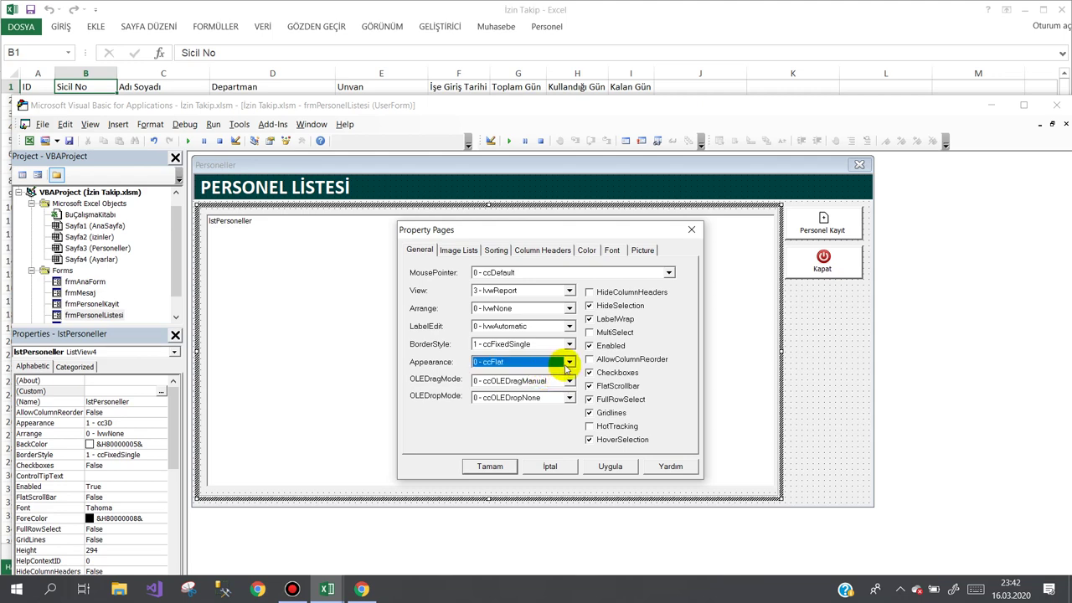
pyautogui.click(620, 467)
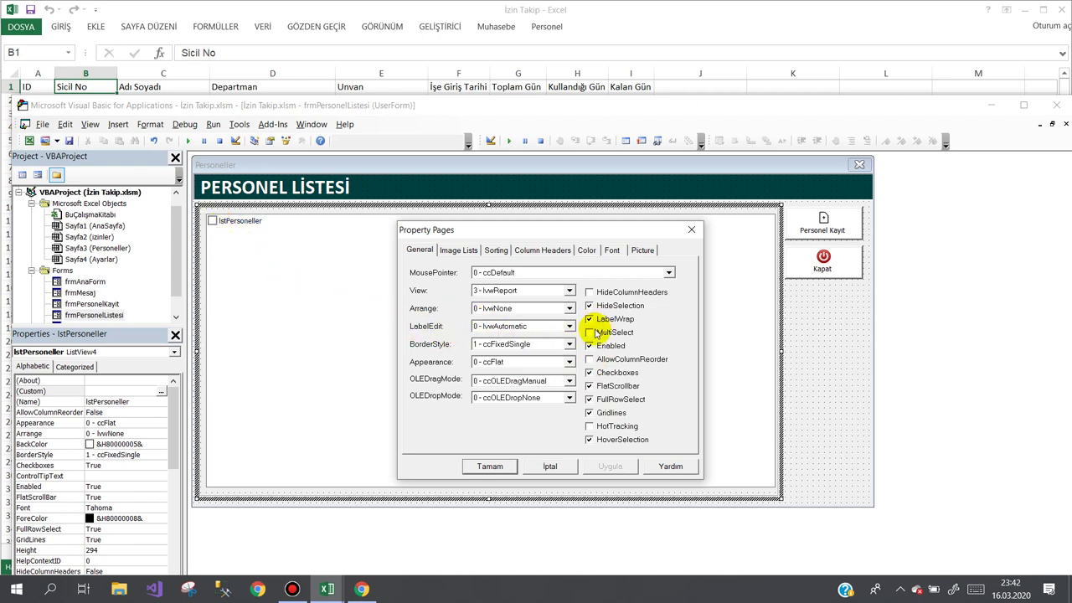
# - Check Sorted with SortOrder 0 - lvwAscending on the Sorting tab, then go to Column Headers
pyautogui.click(457, 250)
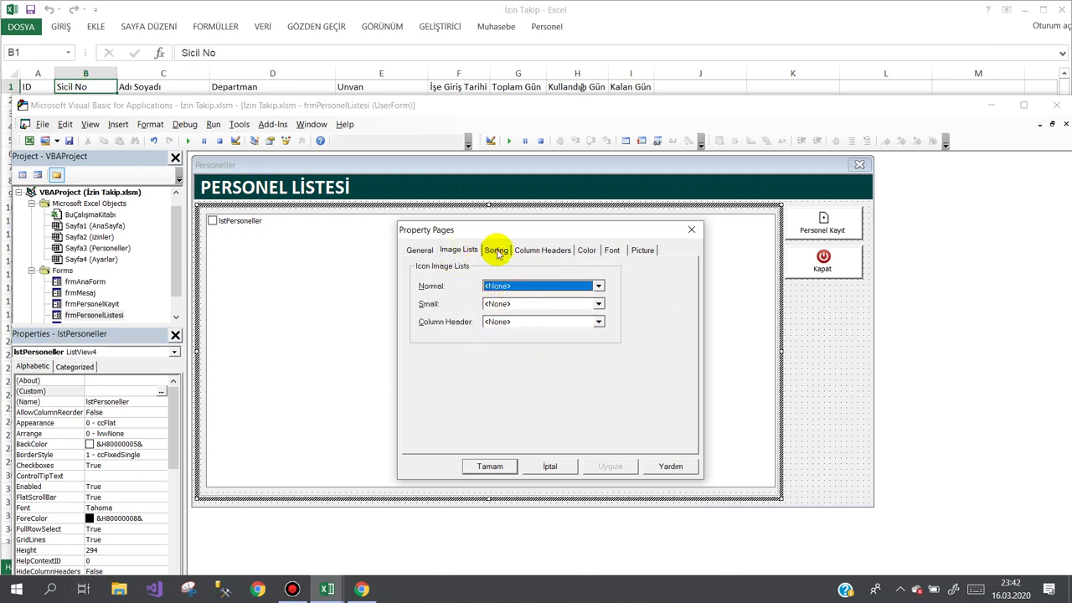
pyautogui.click(496, 250)
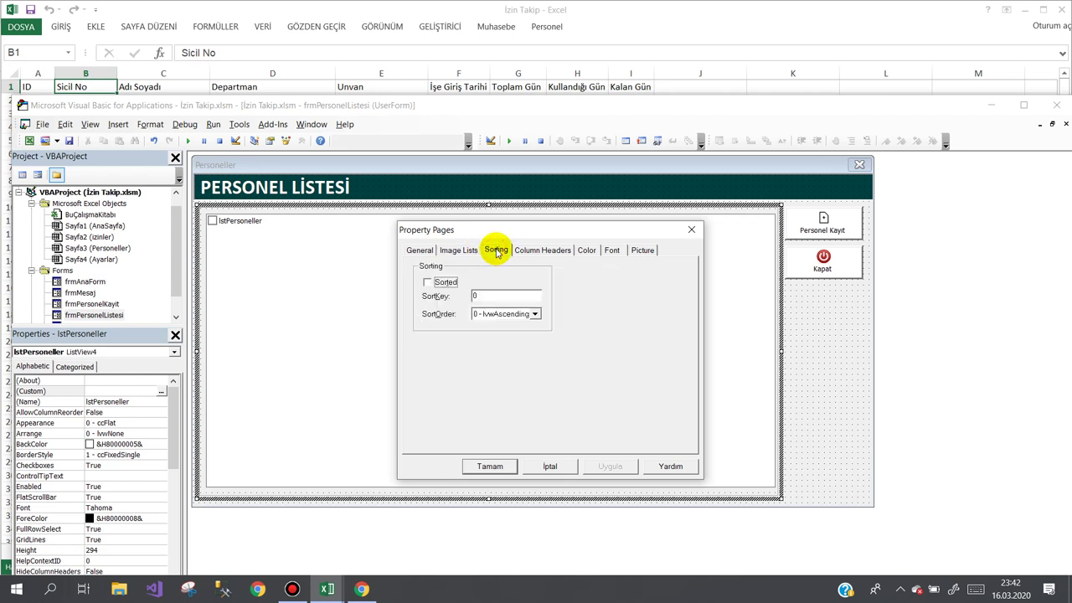
pyautogui.click(428, 282)
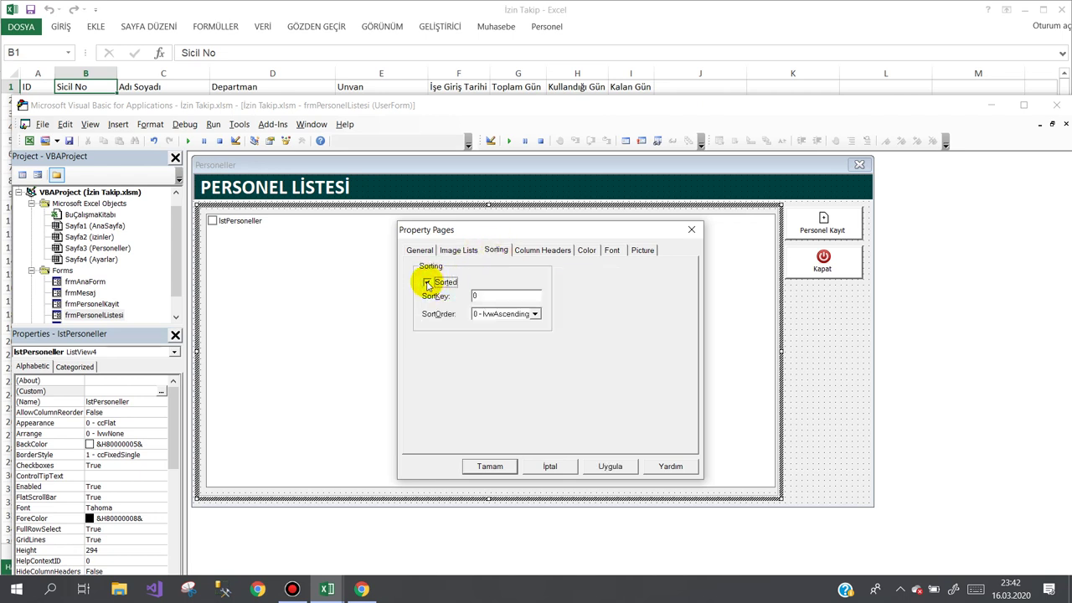
pyautogui.click(535, 314)
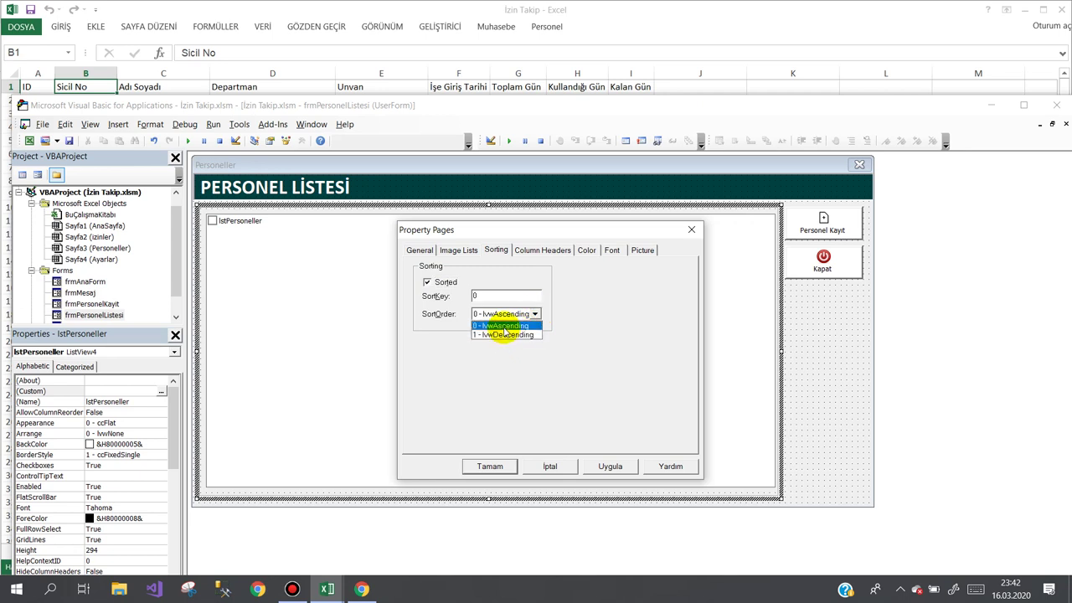
pyautogui.click(504, 326)
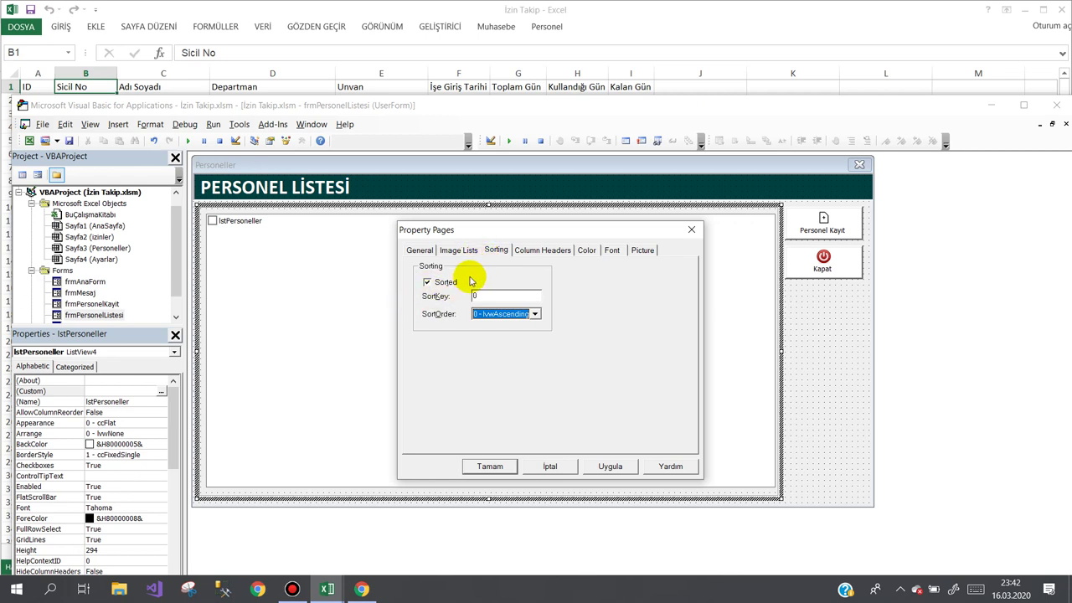
pyautogui.click(528, 250)
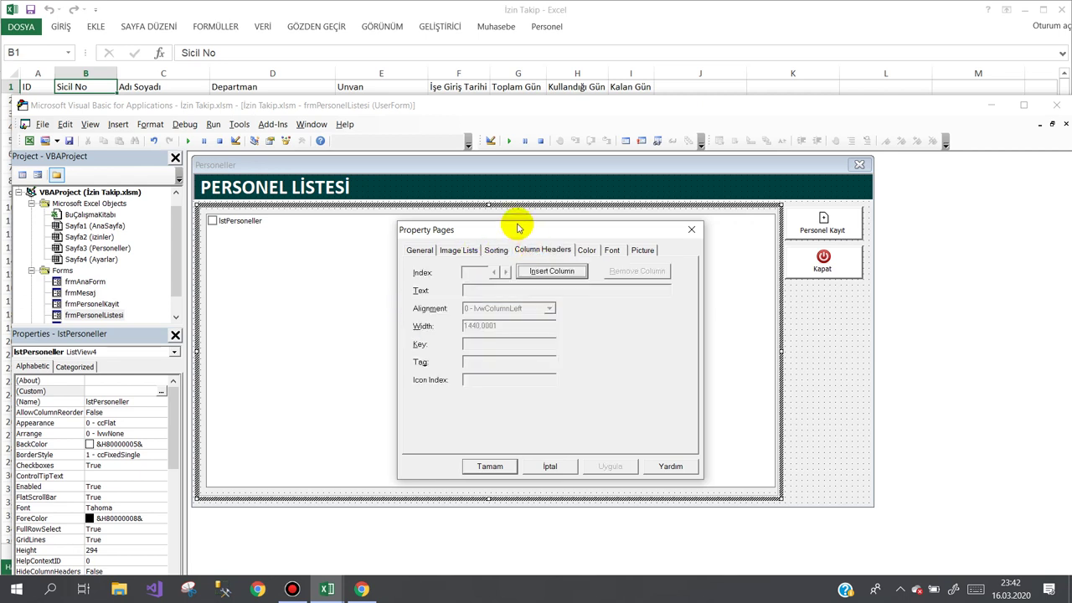
# - Insert the first column header with width 60 and left alignment
pyautogui.moveTo(517, 228); pyautogui.dragTo(687, 166)
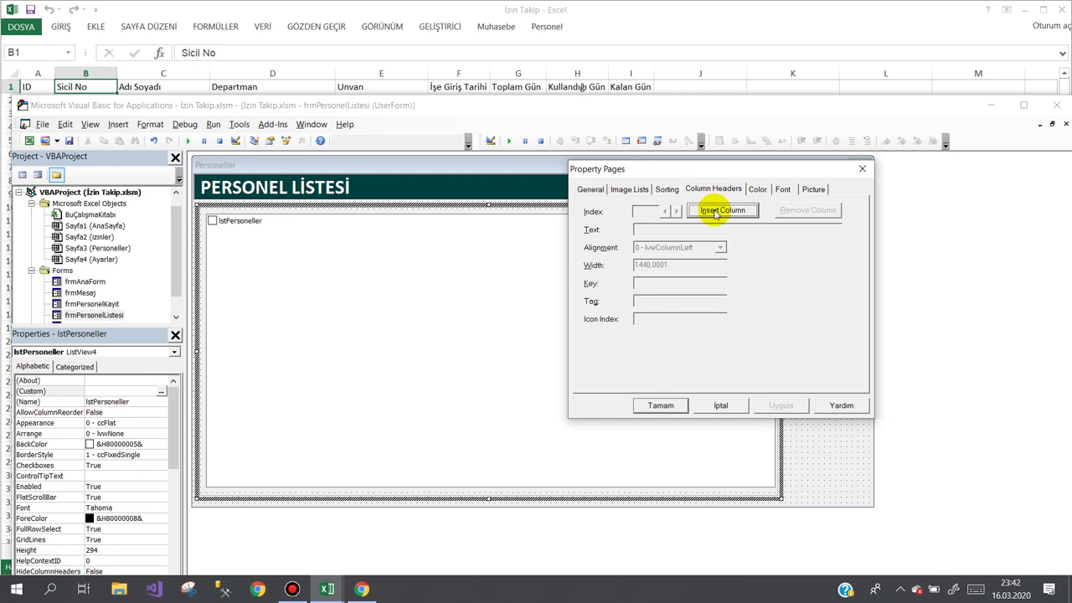
pyautogui.click(716, 212)
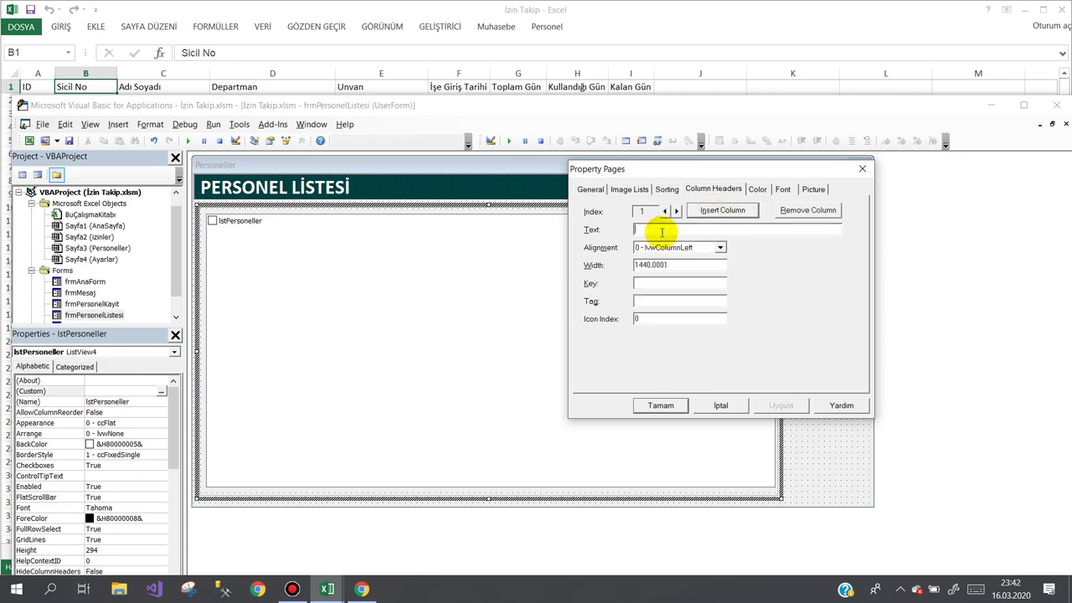
pyautogui.write('Sicil No')
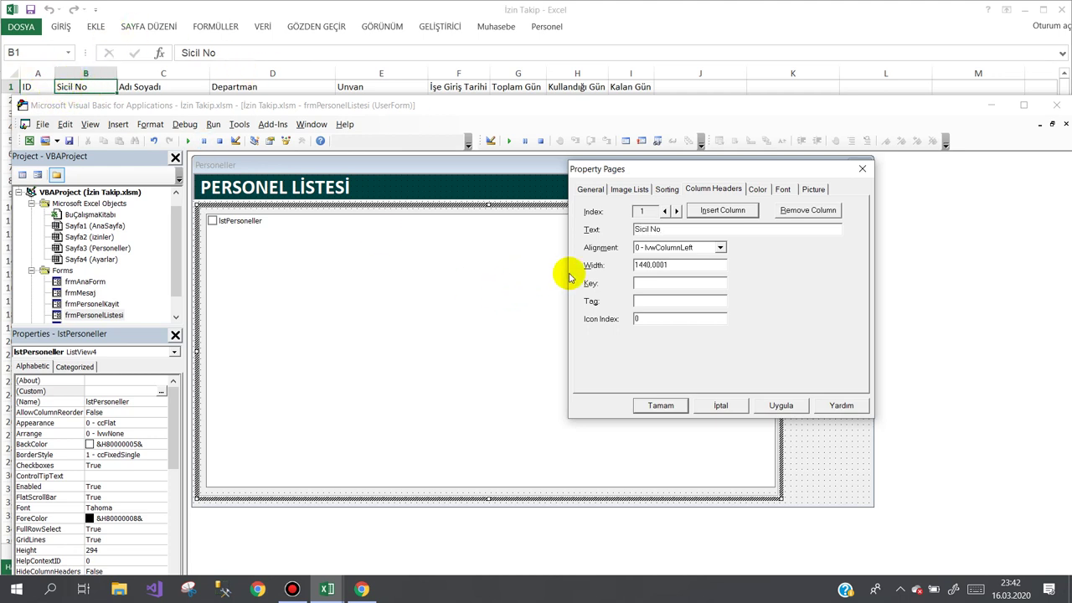
pyautogui.doubleClick(685, 265)
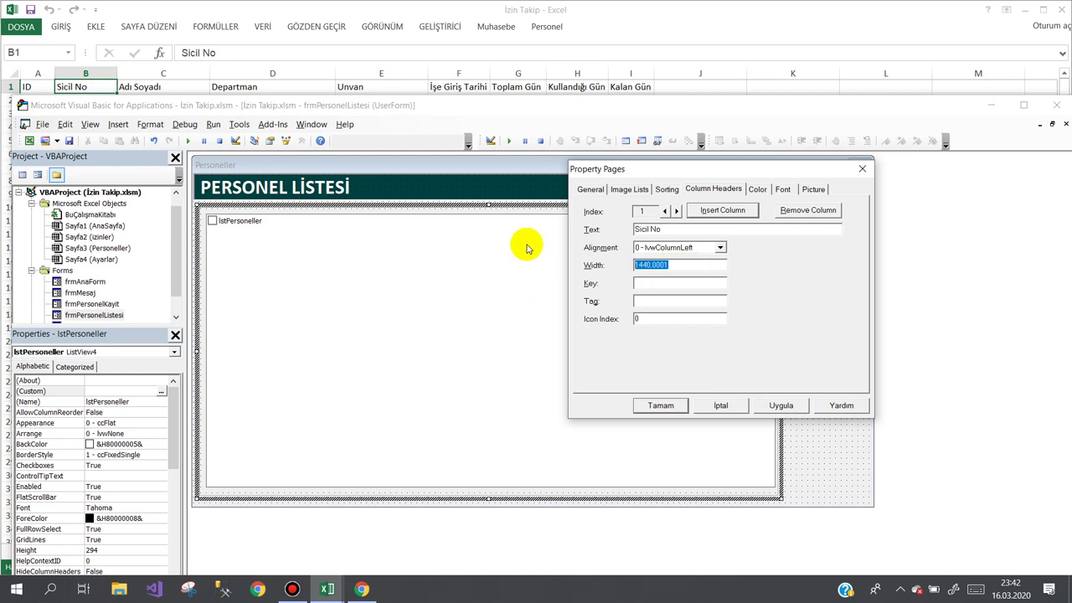
pyautogui.write('60')
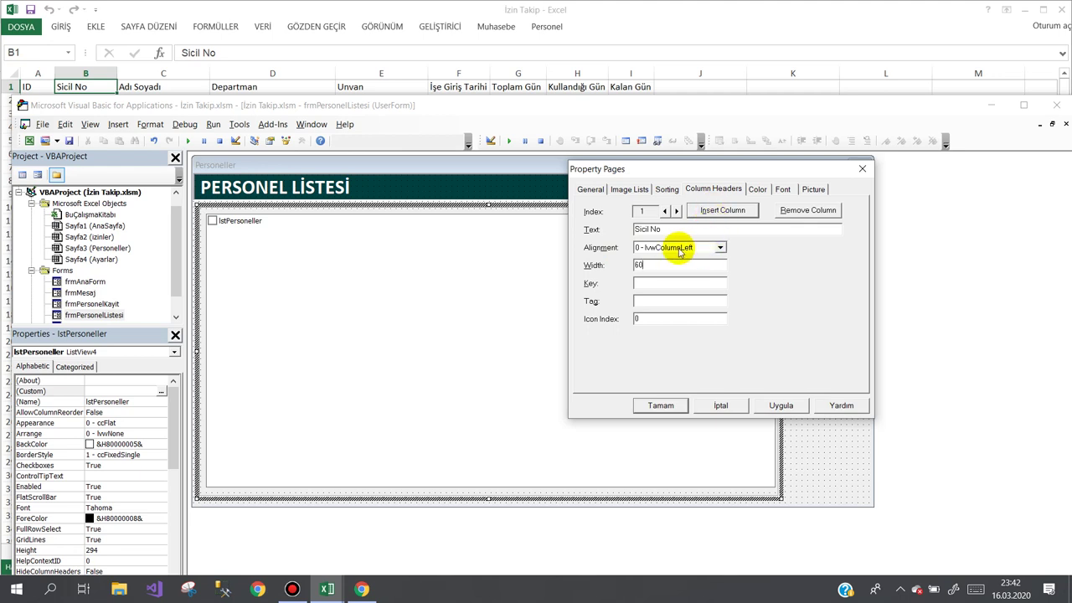
pyautogui.click(720, 249)
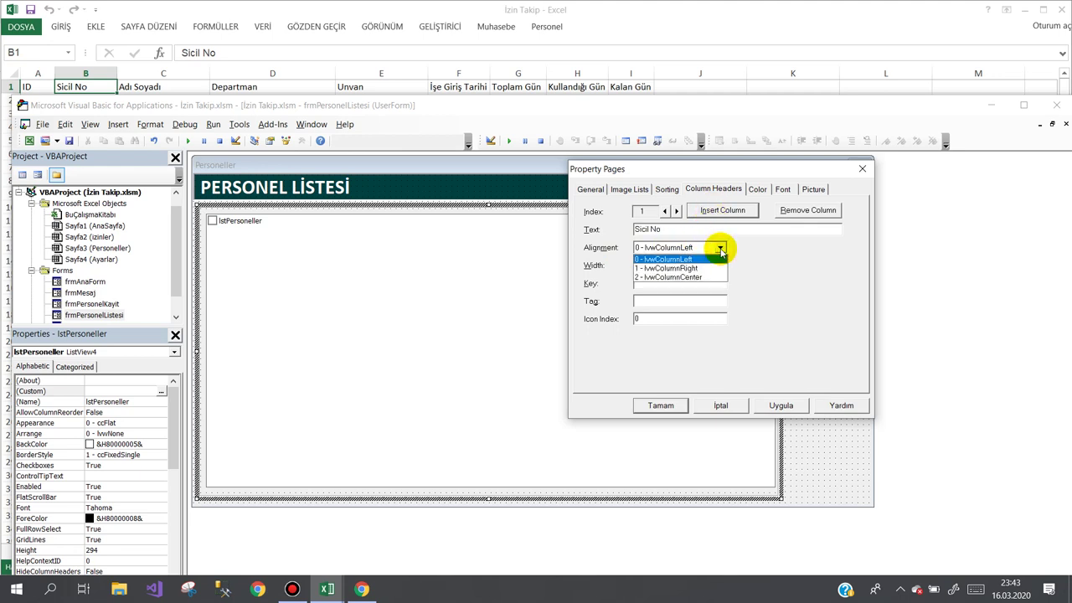
pyautogui.click(720, 248)
# - Add the Ad and Departman column headers, giving Departman width 150, and apply
pyautogui.click(712, 210)
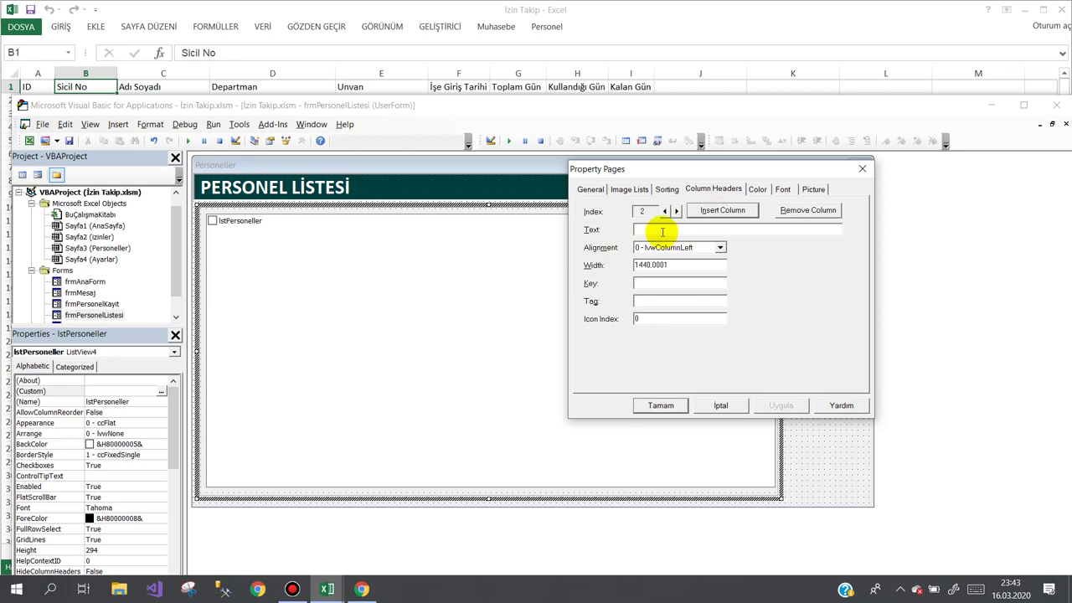
pyautogui.click(662, 232)
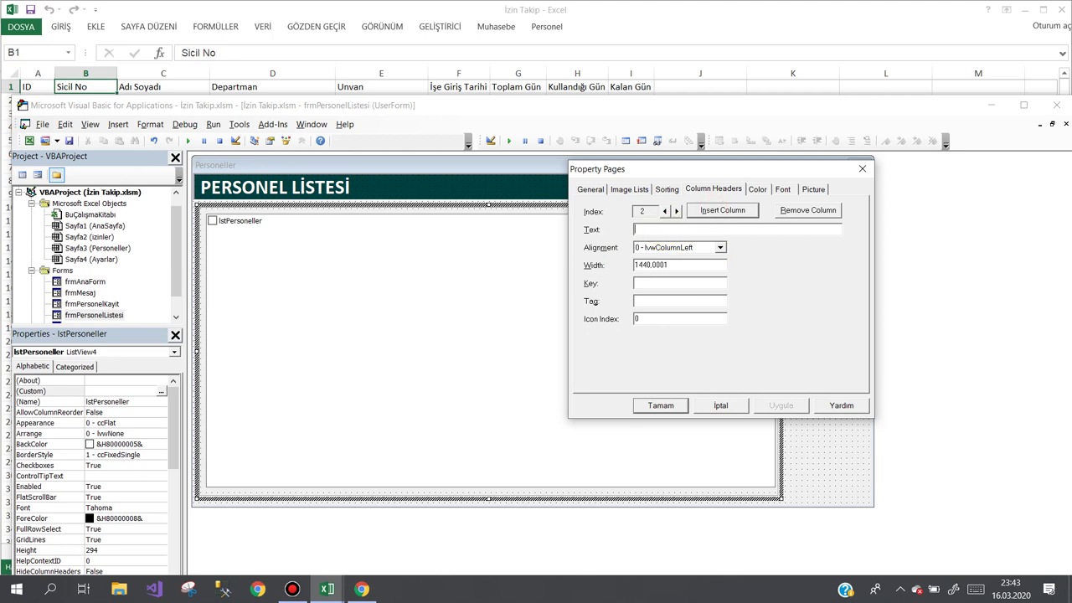
pyautogui.write('Adı Soyadı')
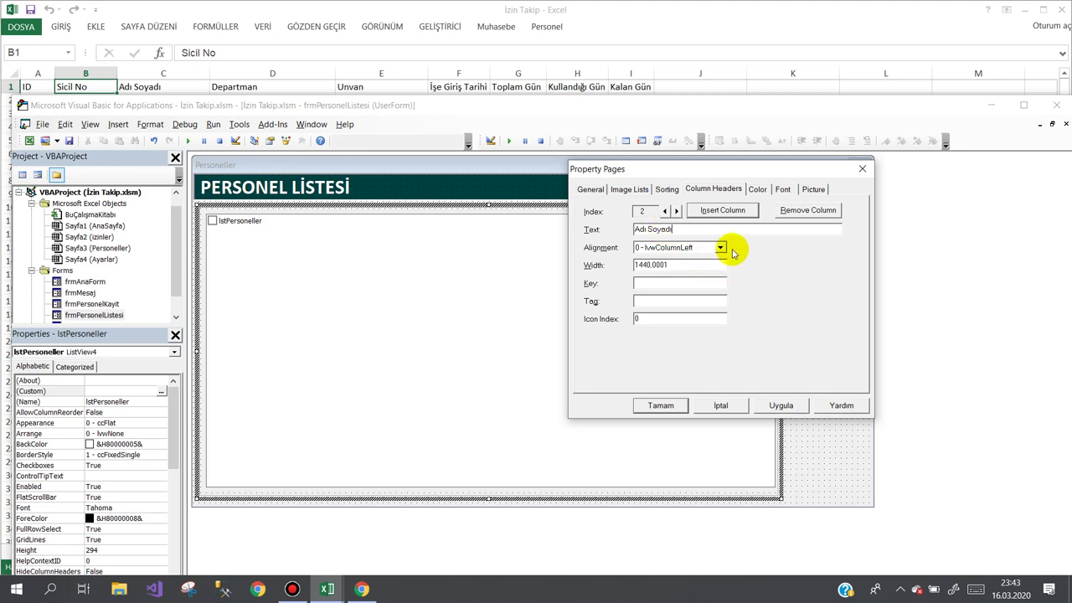
pyautogui.click(681, 266)
pyautogui.doubleClick(640, 267)
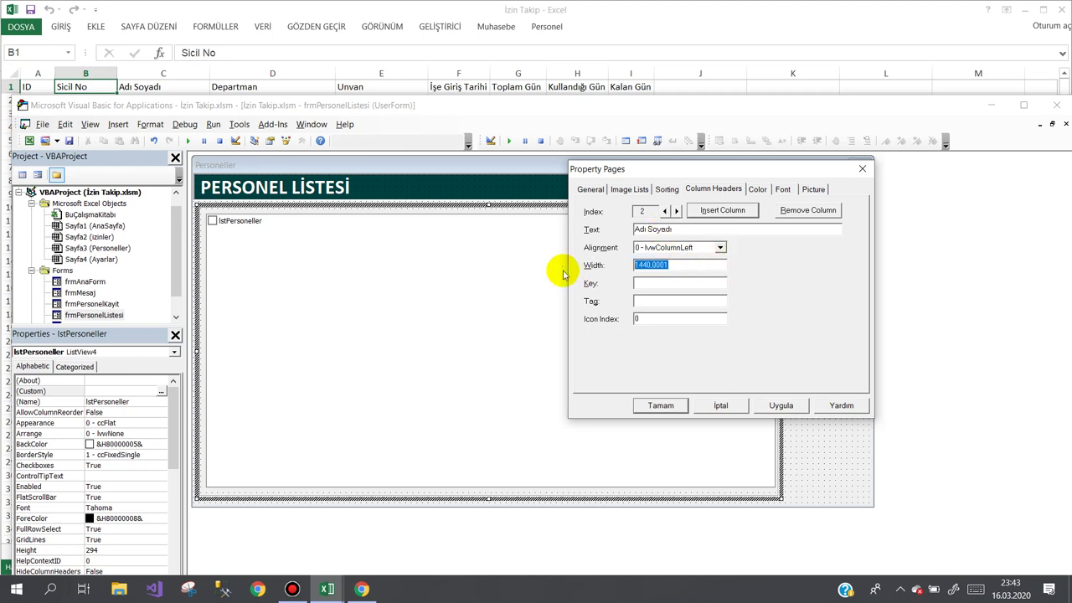
pyautogui.write('120')
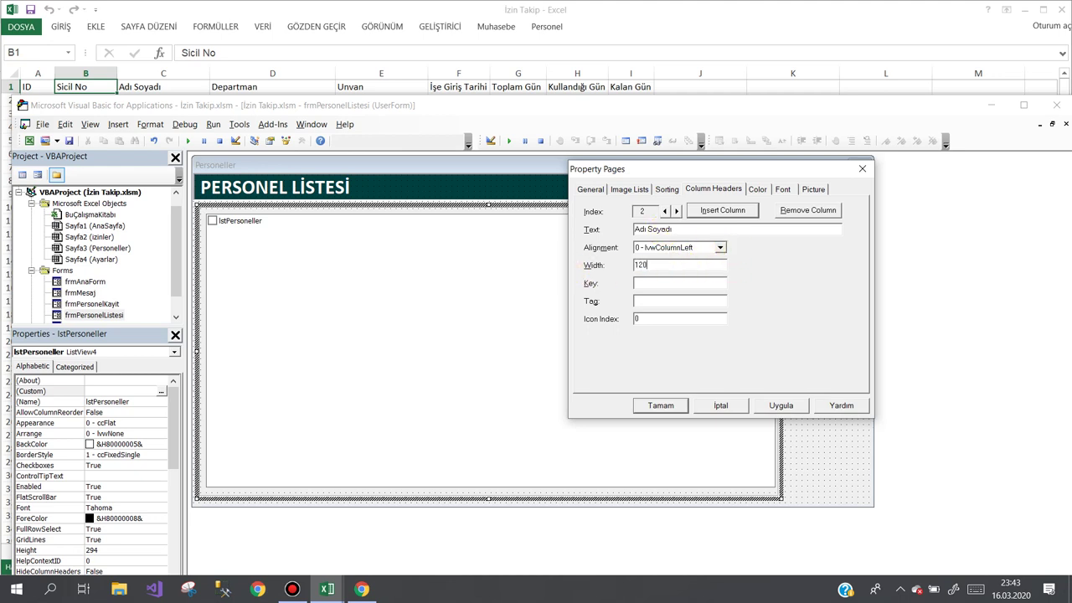
pyautogui.click(721, 212)
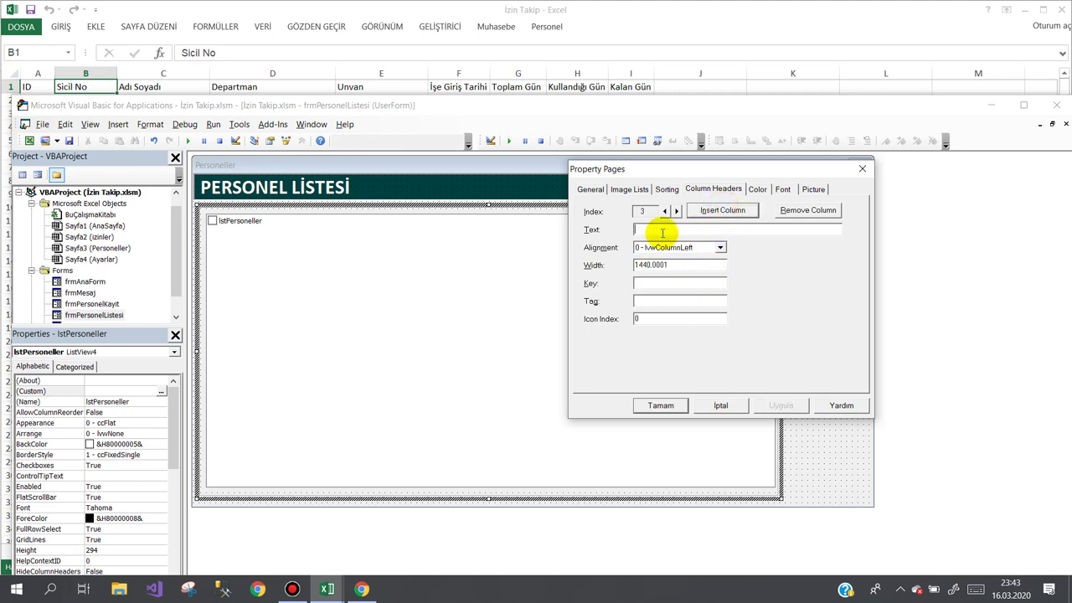
pyautogui.write('Departman')
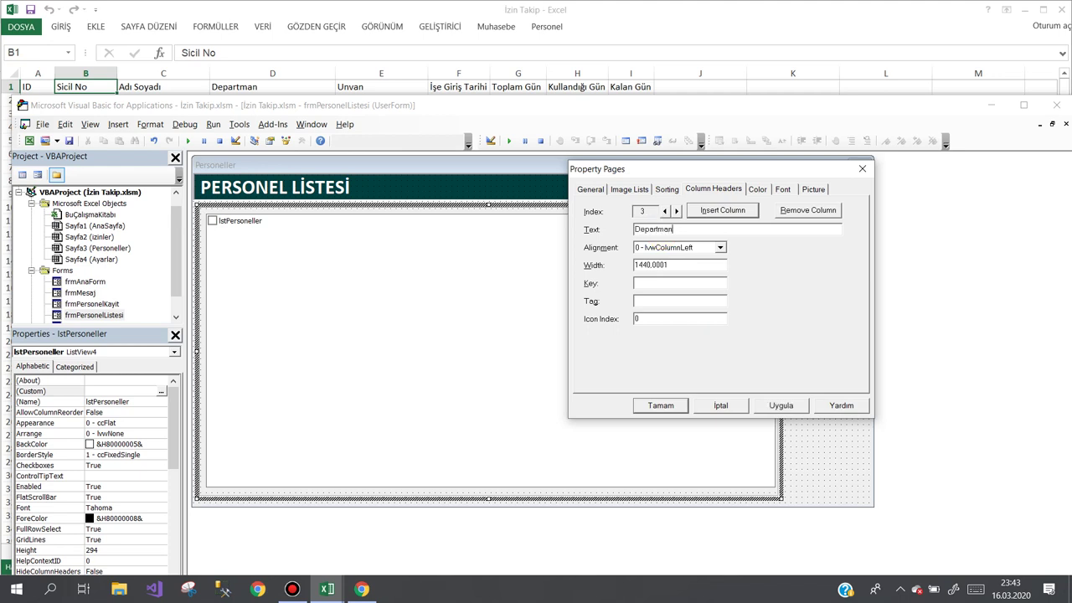
pyautogui.doubleClick(685, 265)
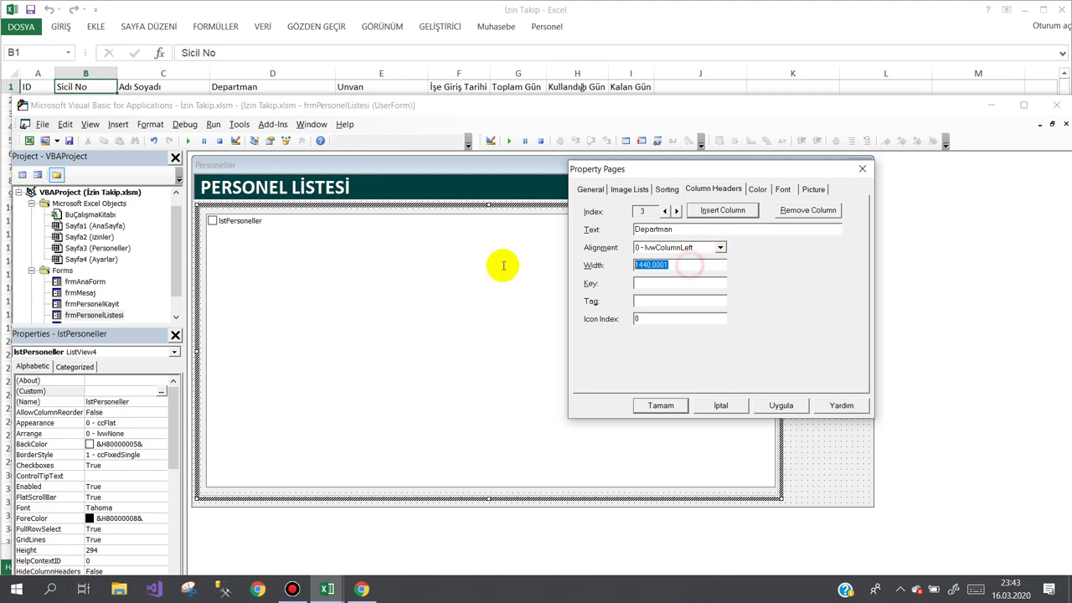
pyautogui.write('150')
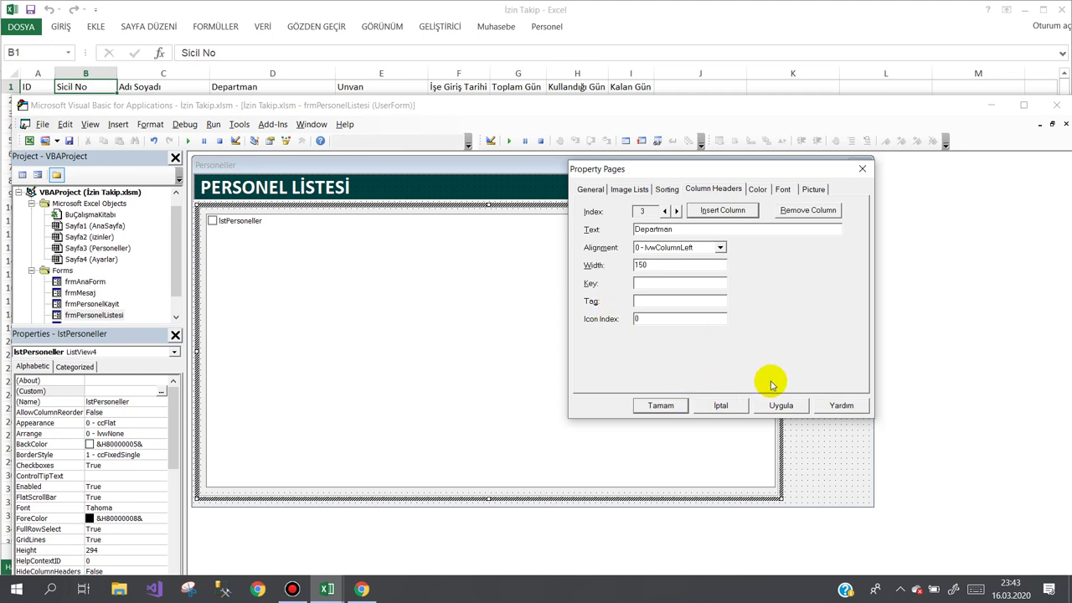
pyautogui.click(781, 405)
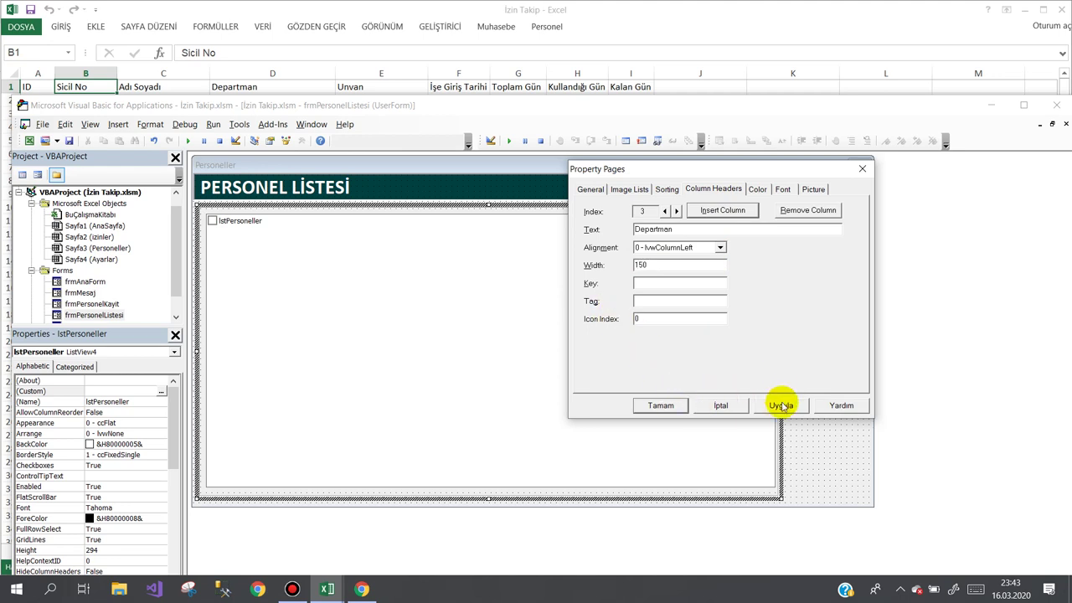
# - Add the Unvanı and İşe Giriş Tarihi column headers with their widths
pyautogui.click(722, 210)
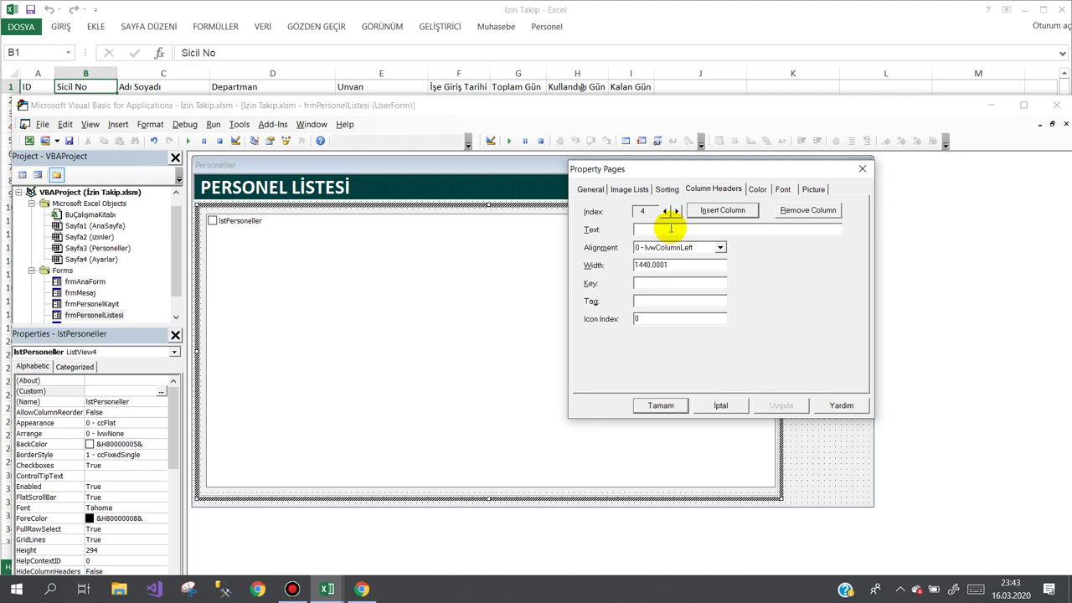
pyautogui.write('Unvanı')
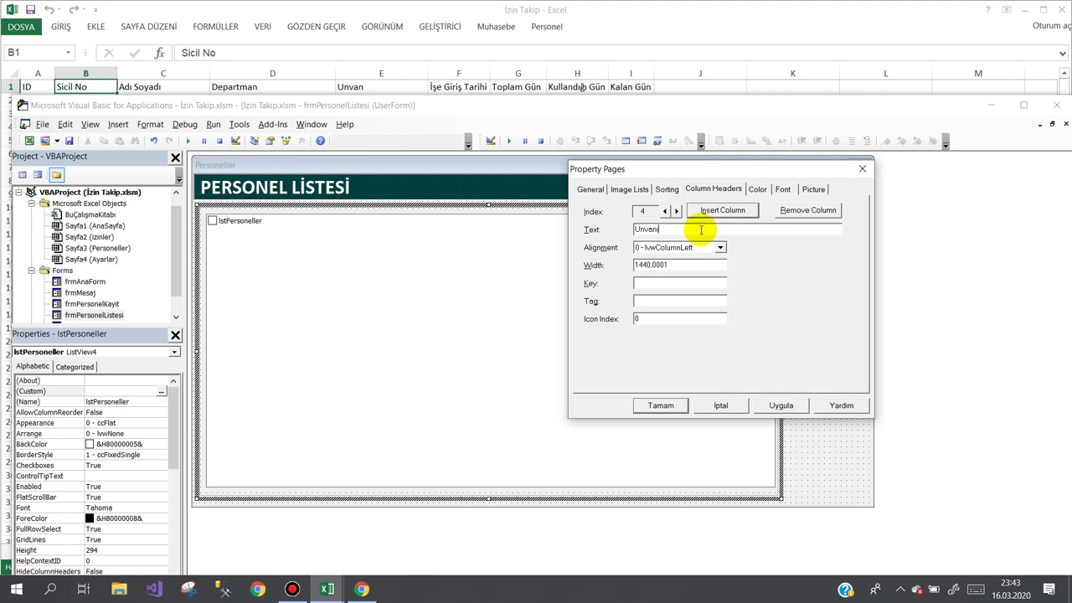
pyautogui.doubleClick(677, 265)
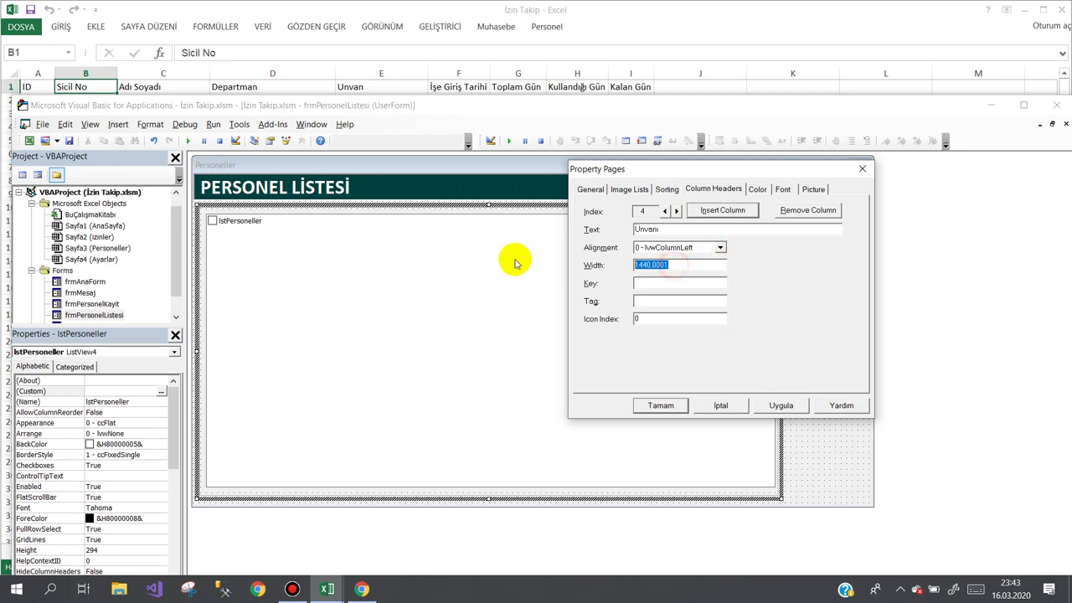
pyautogui.write('100')
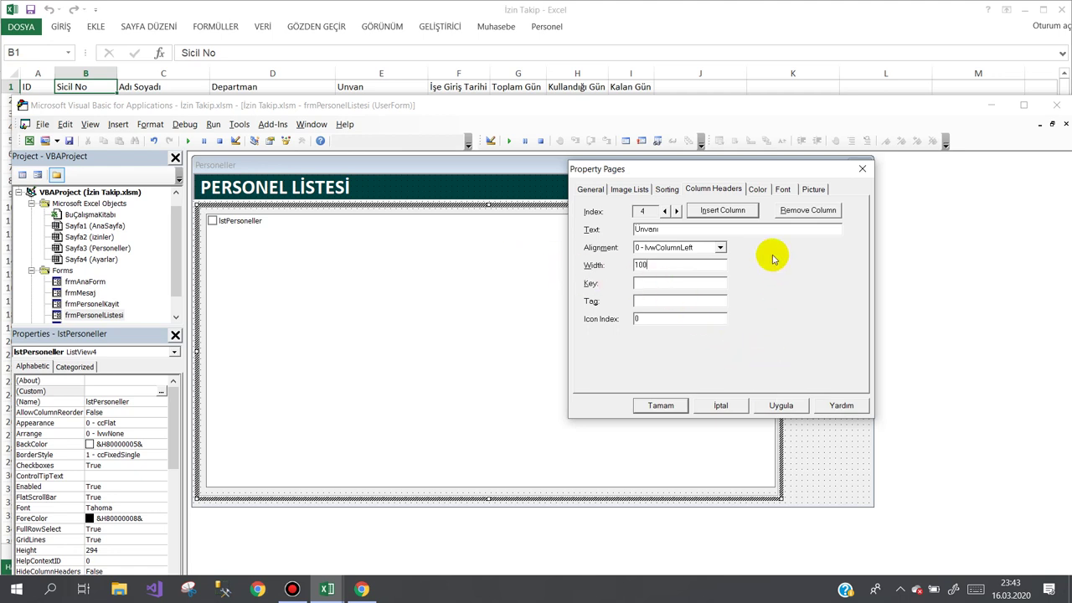
pyautogui.click(722, 209)
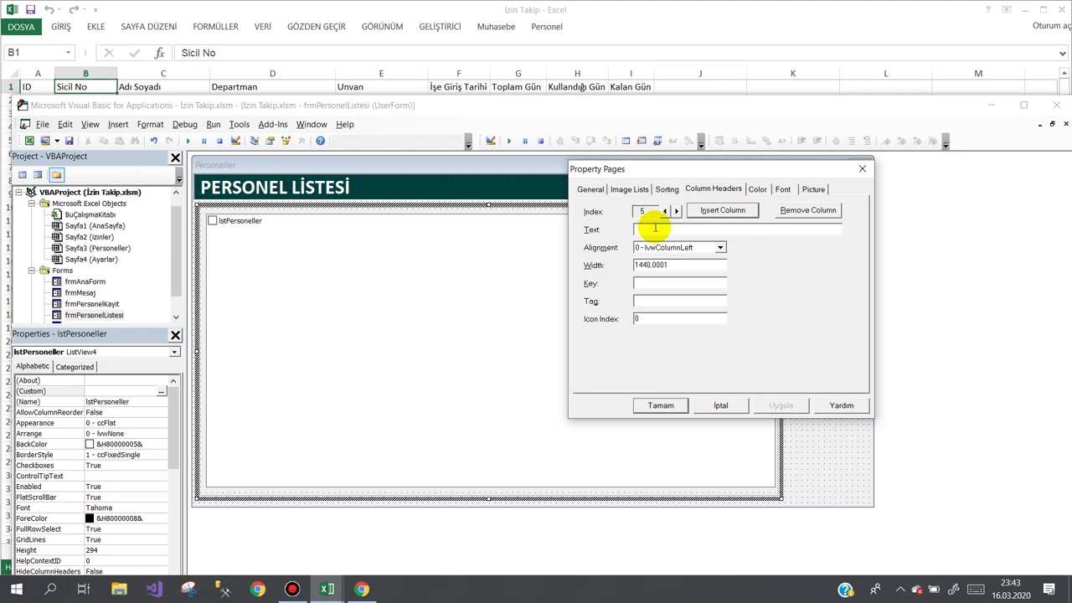
pyautogui.click(655, 228)
pyautogui.write('İşe Giriş Tarihi')
pyautogui.doubleClick(677, 264)
pyautogui.write('80')
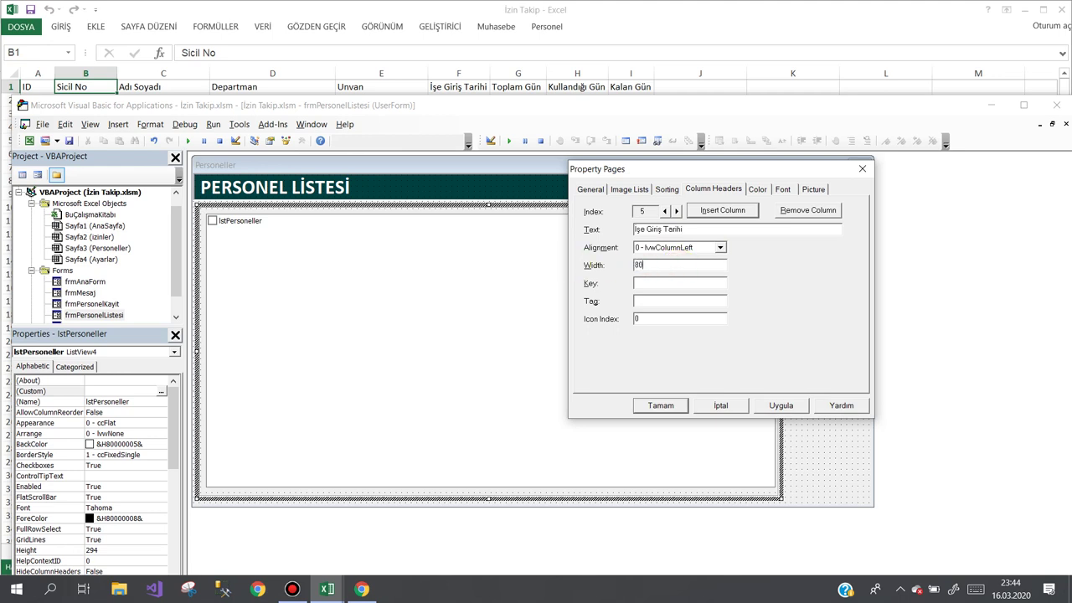
# - Add a Toplam column of width 60, rename it to Toplam İzin, and apply
pyautogui.click(711, 213)
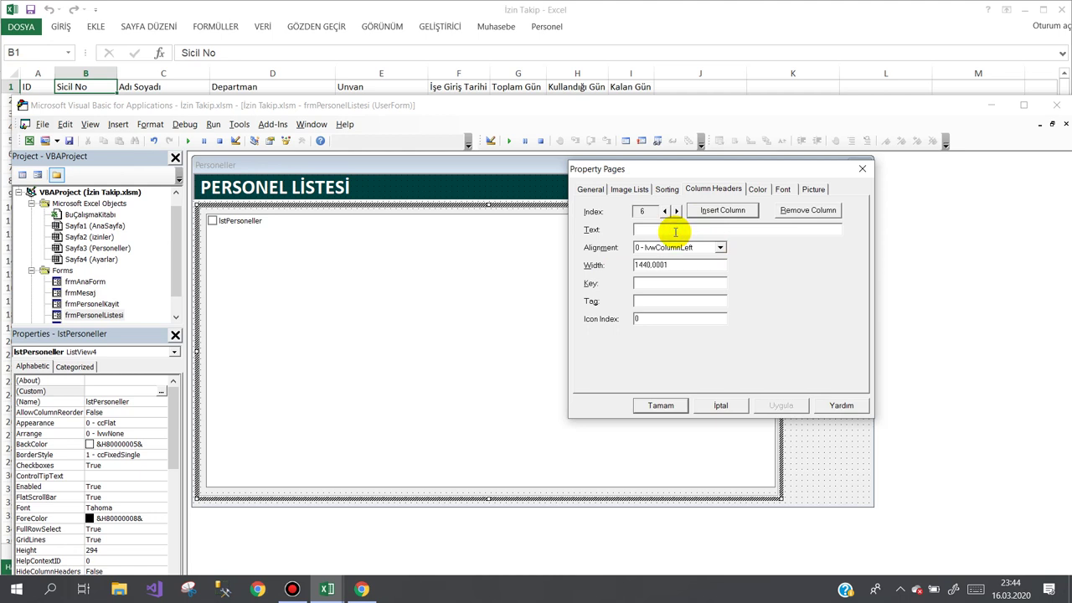
pyautogui.write('Toplam Gün')
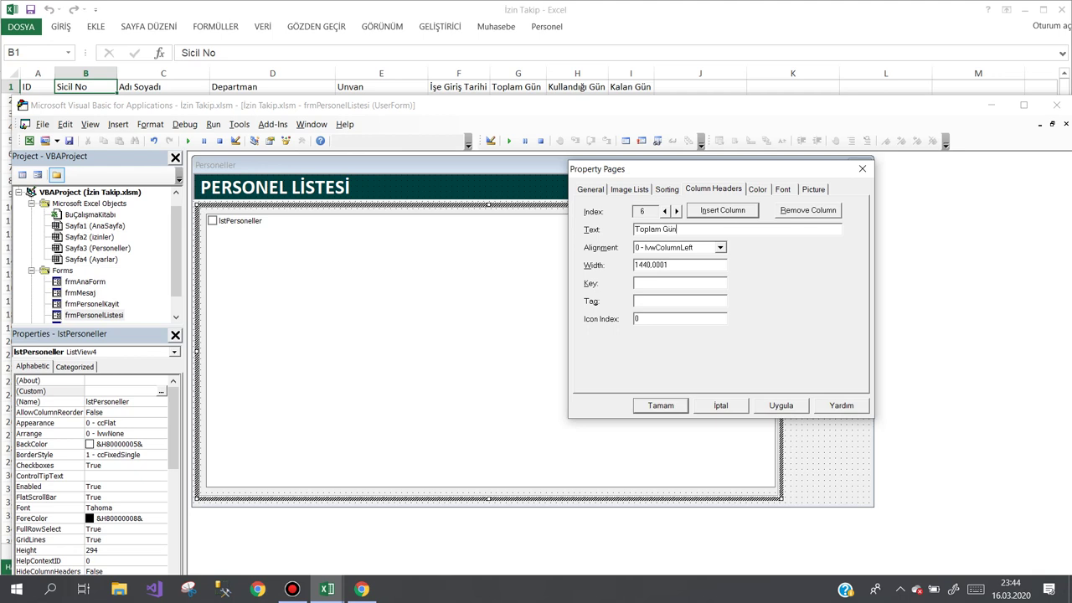
pyautogui.press('Tab')
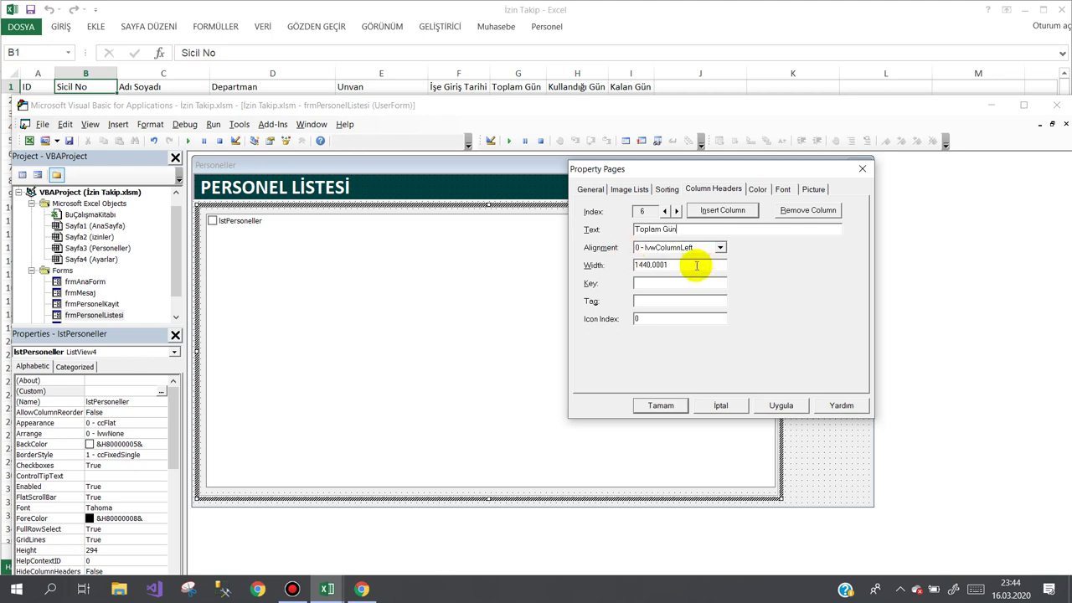
pyautogui.press('Tab')
pyautogui.write('60')
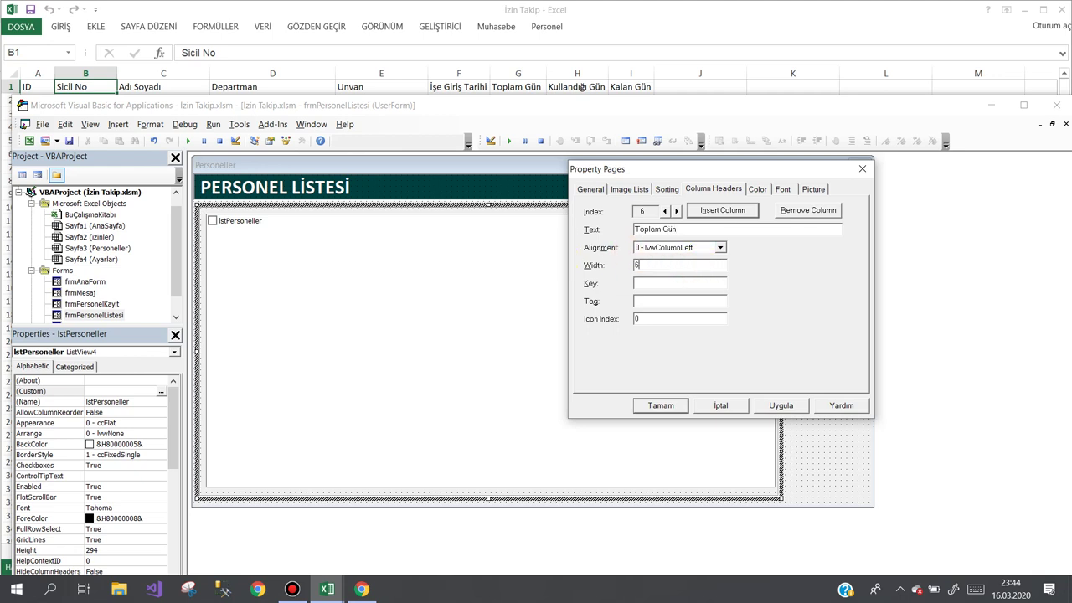
pyautogui.click(728, 212)
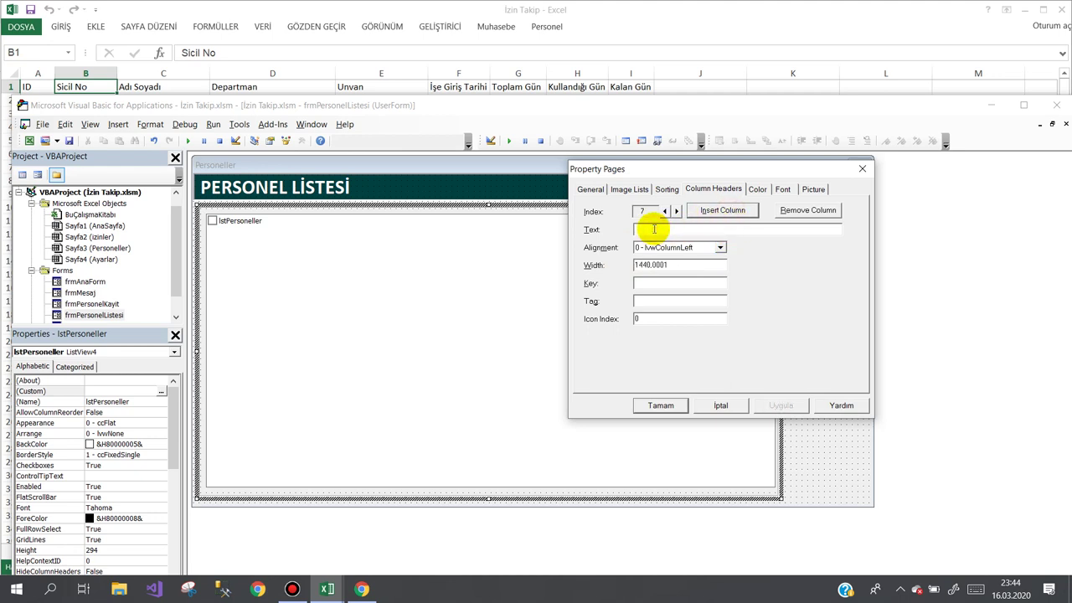
pyautogui.click(665, 210)
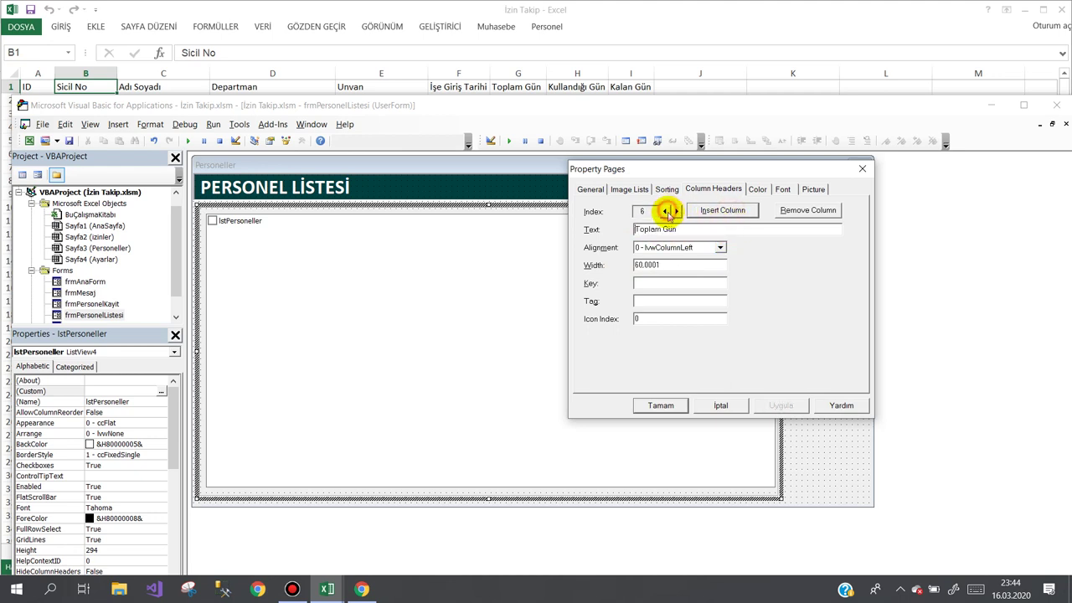
pyautogui.doubleClick(670, 228)
pyautogui.press('BackSpace')
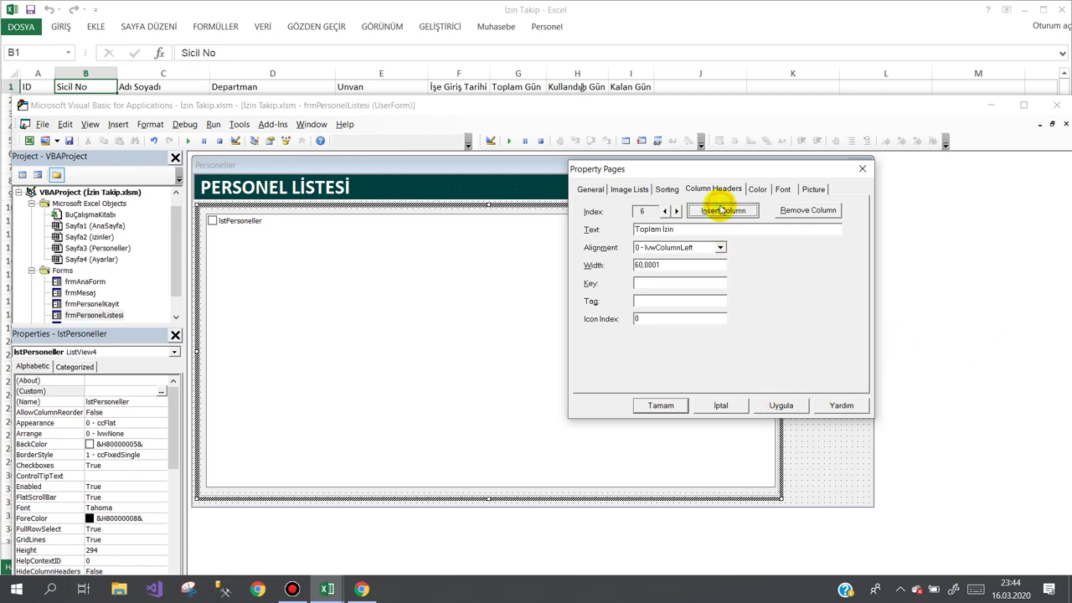
pyautogui.click(774, 405)
# - Add a right-aligned Kullandığı İzin column and right-align Toplam İzin too
pyautogui.click(677, 211)
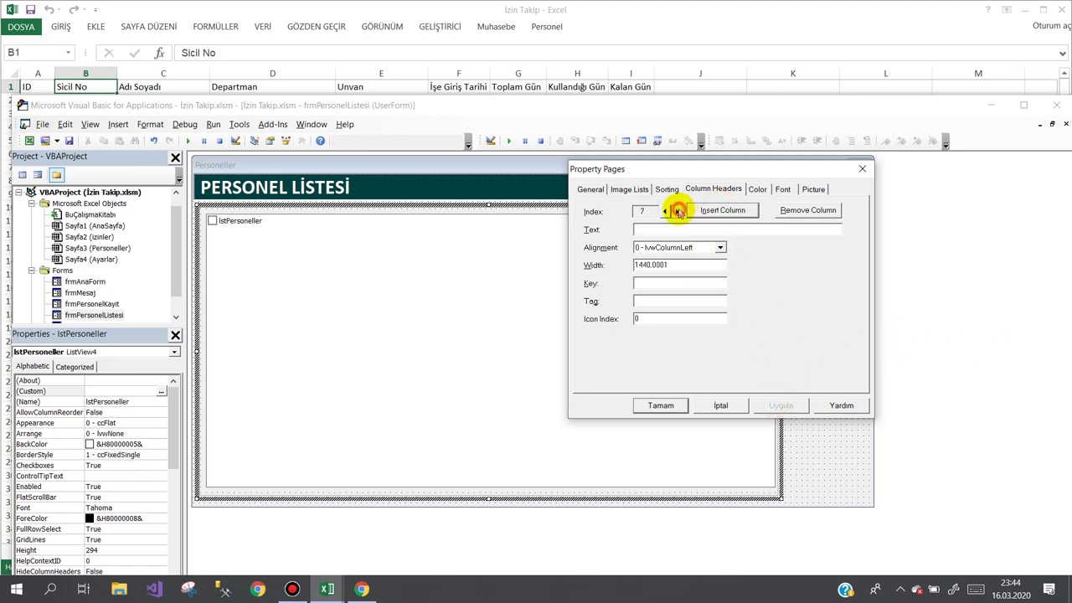
pyautogui.click(678, 228)
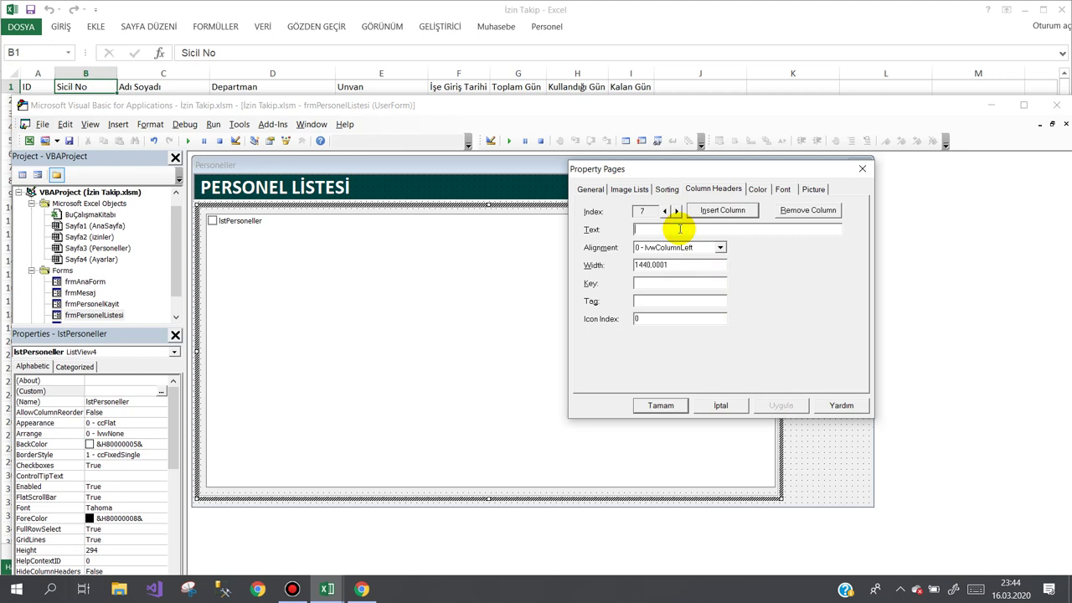
pyautogui.write('Kullandığı İzin')
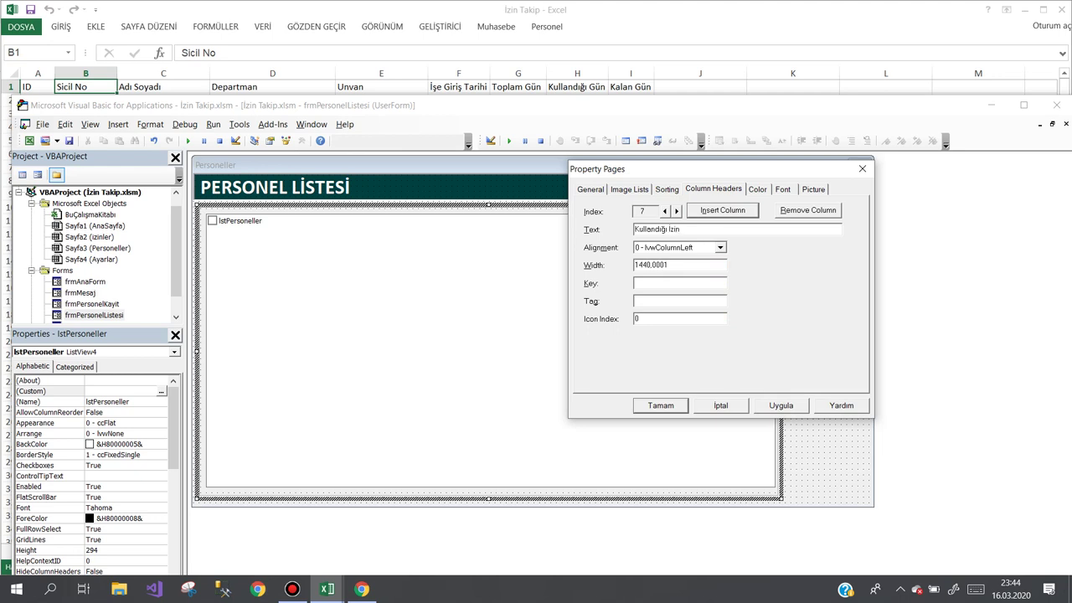
pyautogui.doubleClick(700, 264)
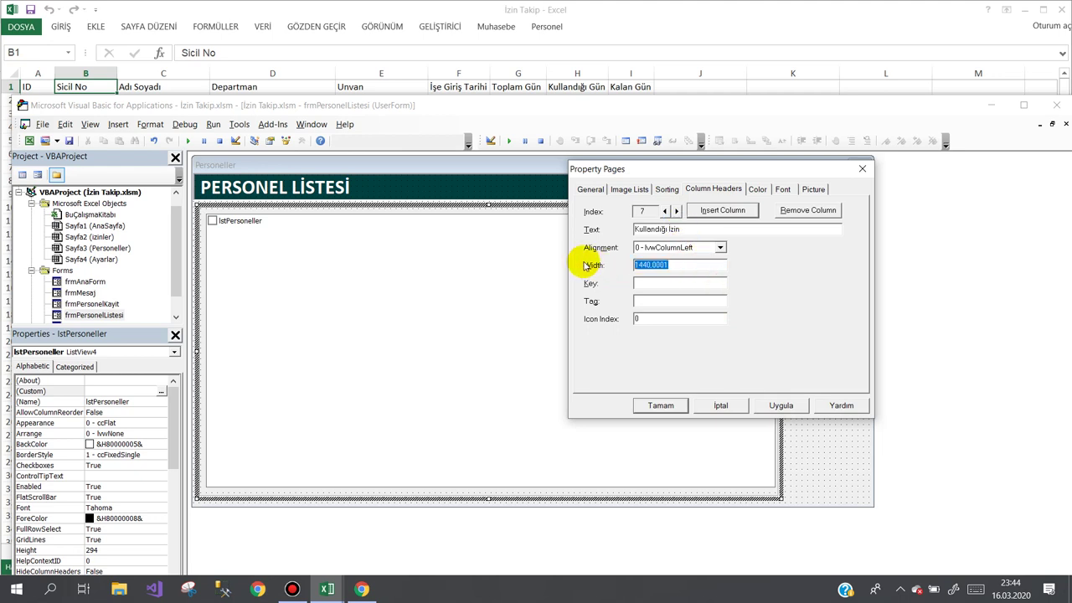
pyautogui.write('60')
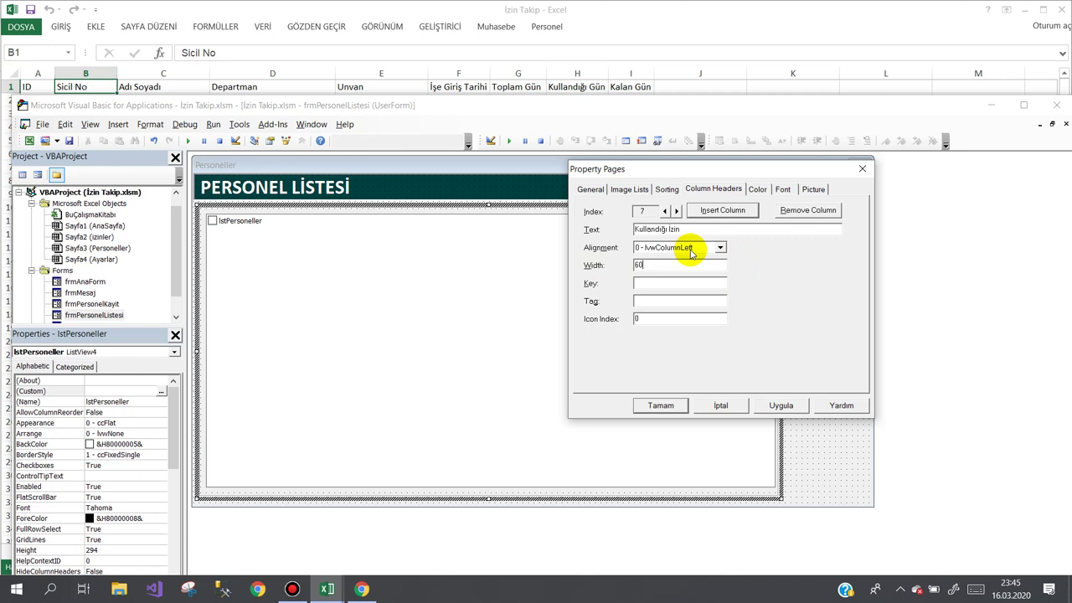
pyautogui.click(720, 247)
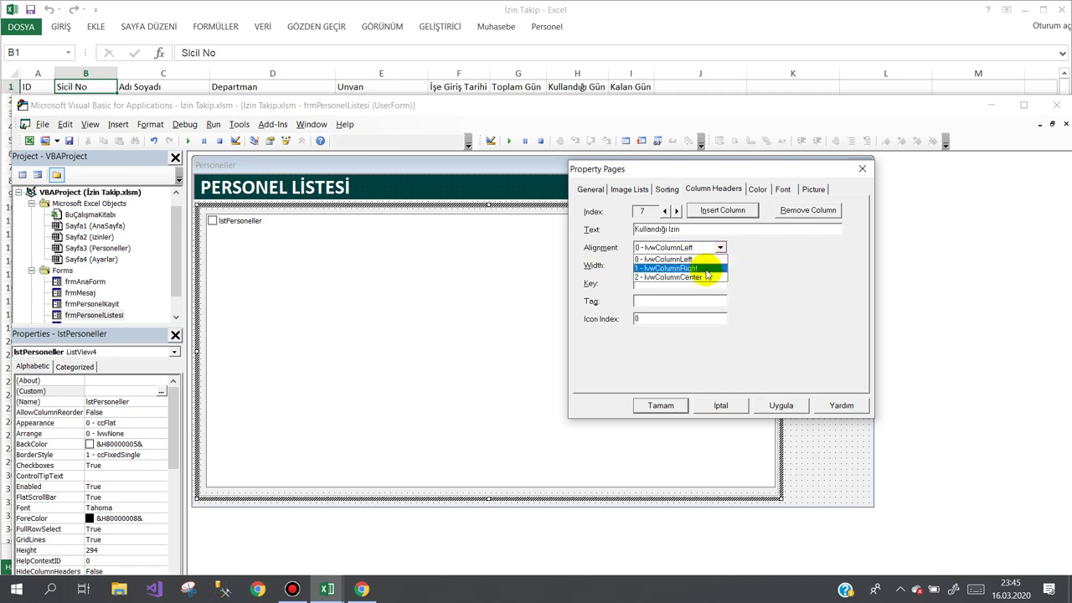
pyautogui.click(706, 268)
pyautogui.click(664, 210)
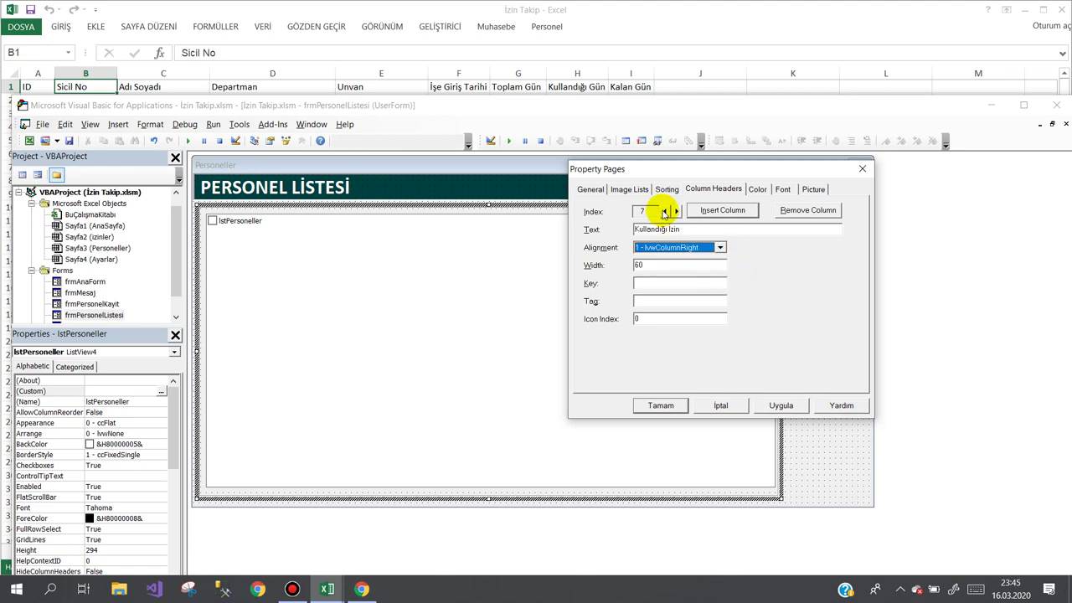
pyautogui.click(719, 248)
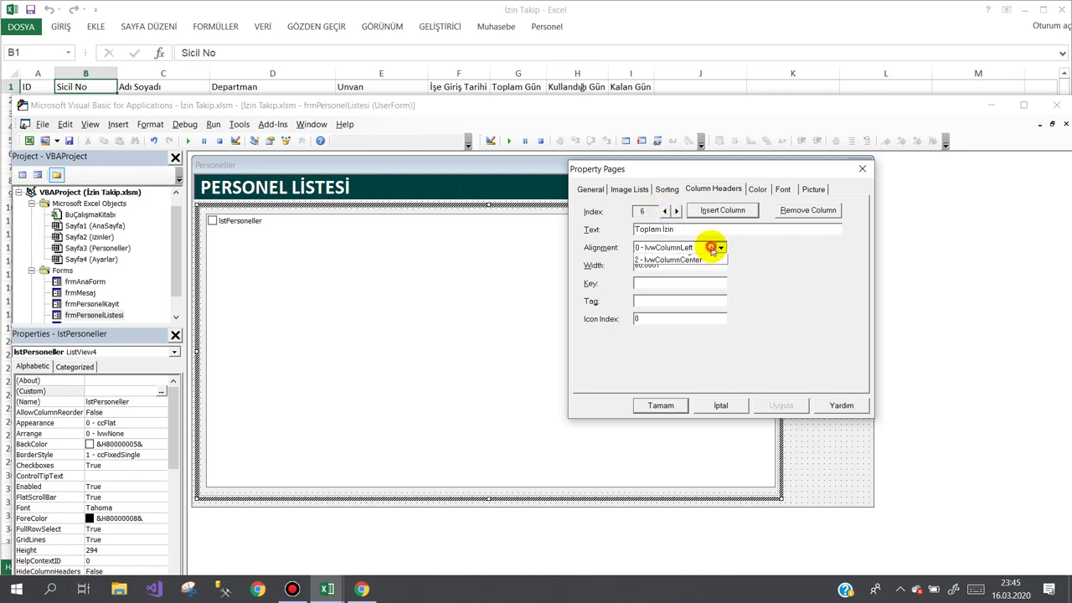
pyautogui.click(704, 269)
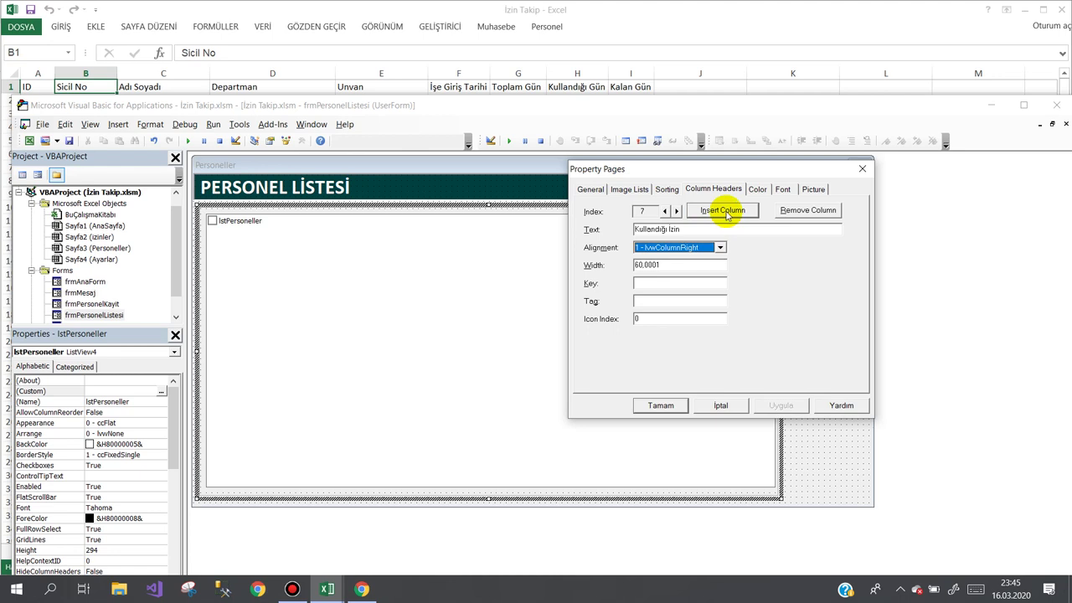
# - Add the final Kalan İzin column header and confirm with OK
pyautogui.click(706, 211)
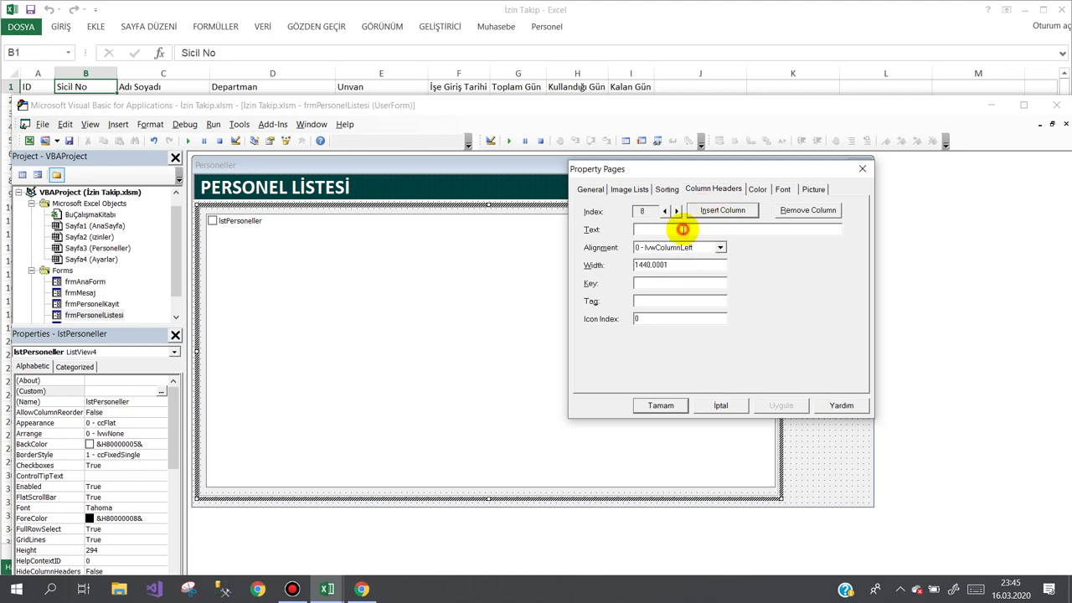
pyautogui.write('Kalan İzin')
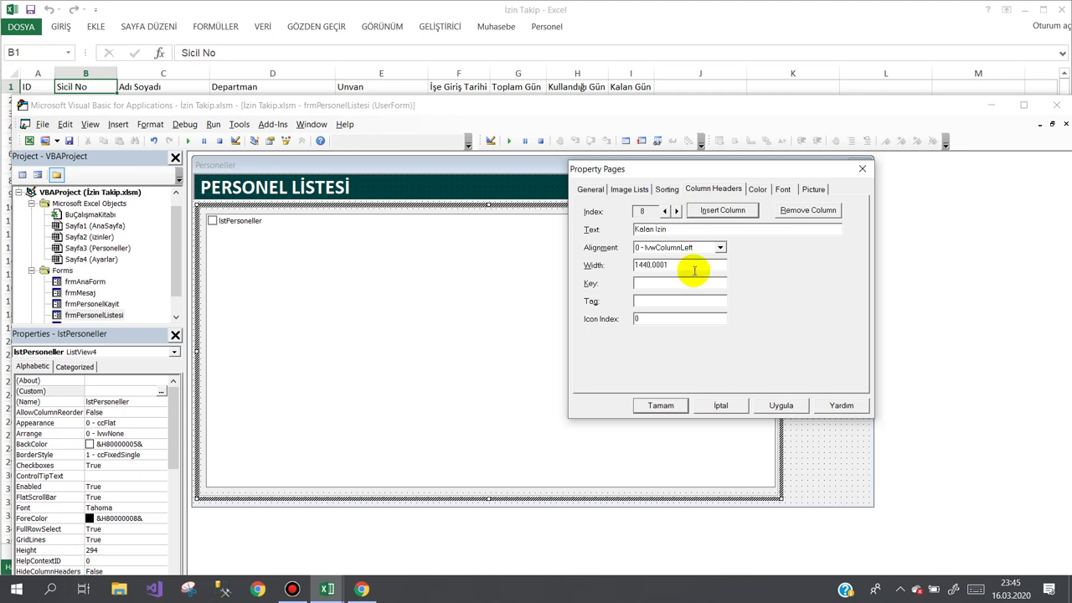
pyautogui.click(664, 406)
pyautogui.click(633, 173)
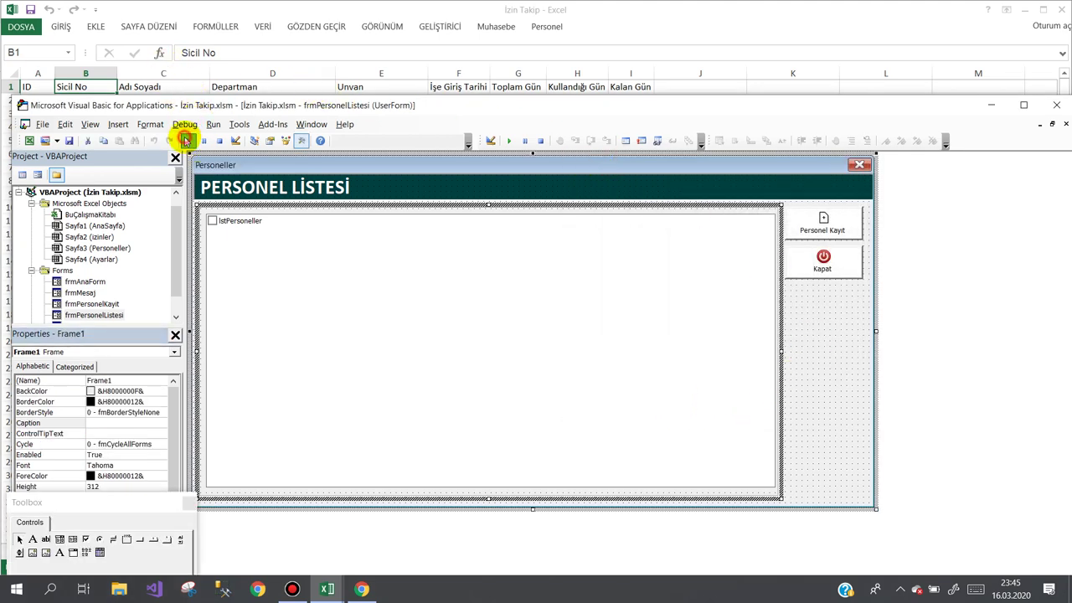
pyautogui.click(186, 140)
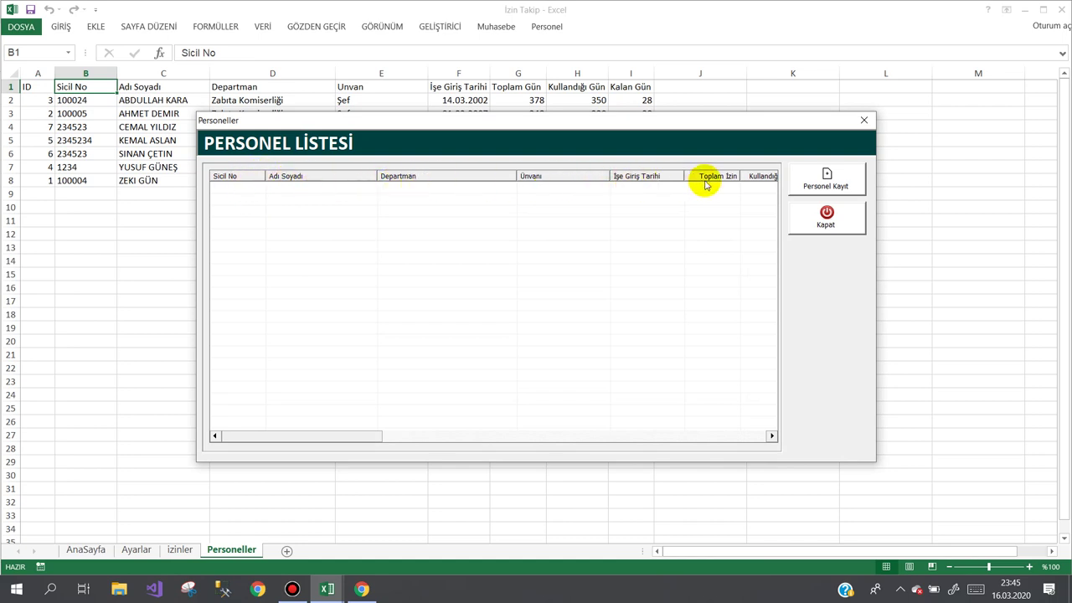
pyautogui.moveTo(376, 435)
pyautogui.mouseDown()
pyautogui.moveTo(536, 441)
pyautogui.moveTo(344, 441)
pyautogui.mouseUp()
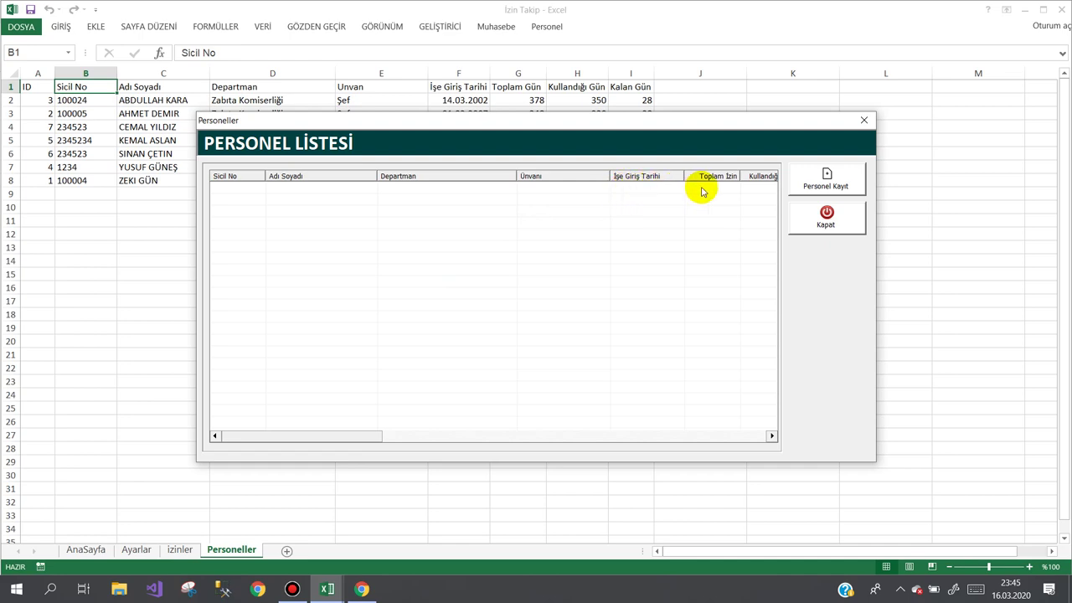
pyautogui.click(826, 216)
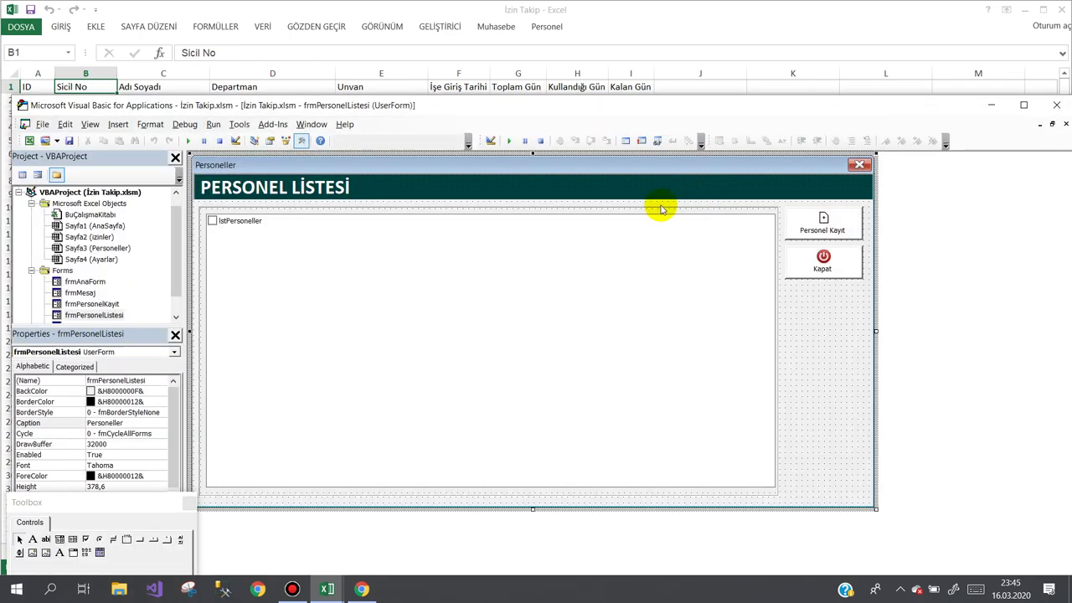
pyautogui.click(359, 335)
# - In the ListView Column Headers page, give the hire-date column width 60 and header 'İşe G.Tarihi'
pyautogui.click(156, 390)
pyautogui.click(160, 390)
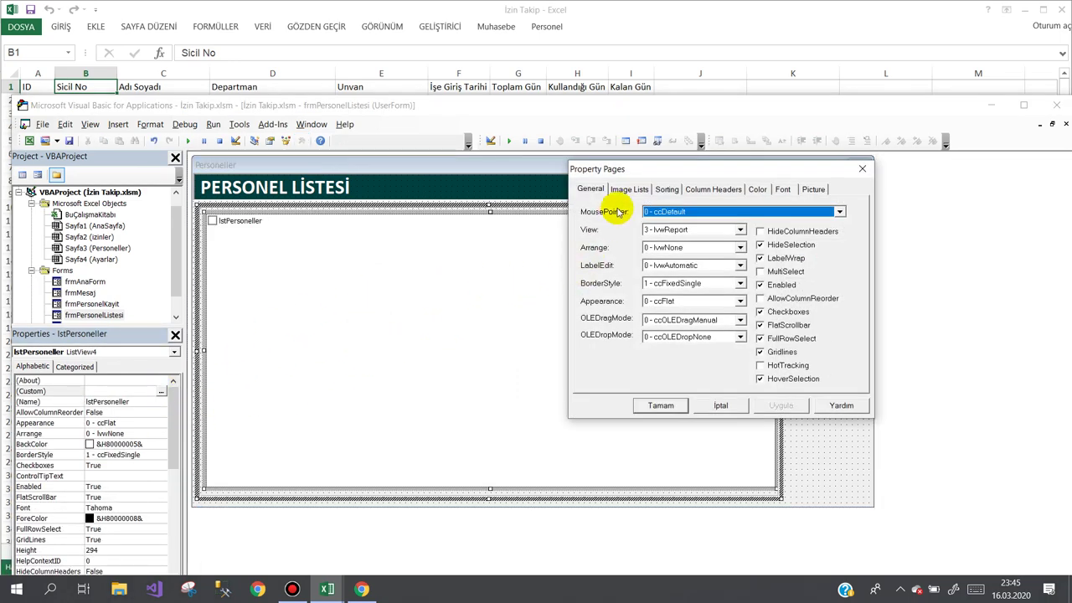
pyautogui.click(712, 189)
pyautogui.click(676, 212)
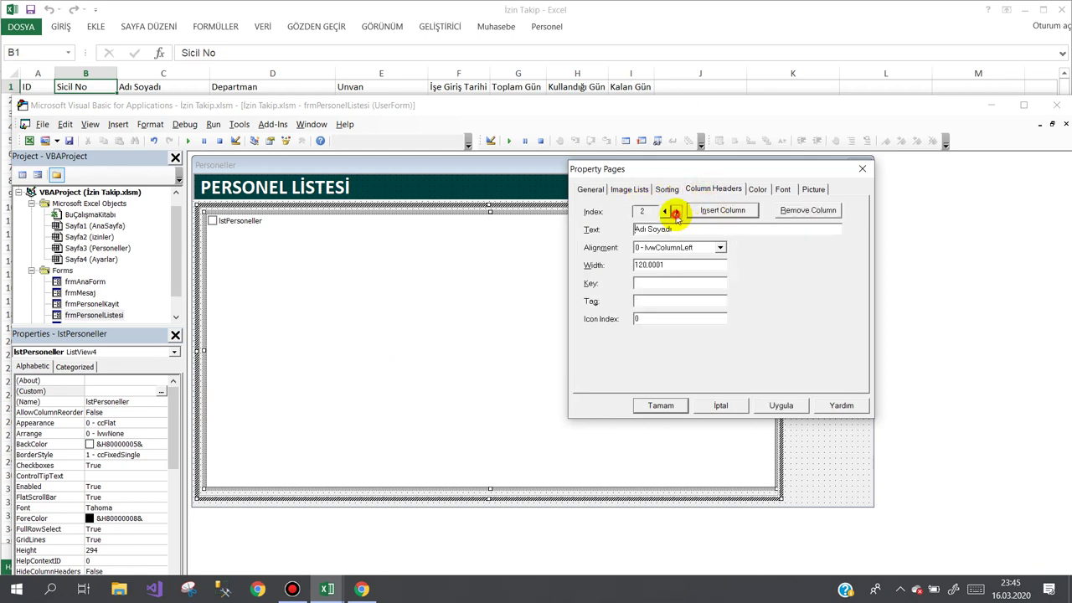
pyautogui.click(676, 212)
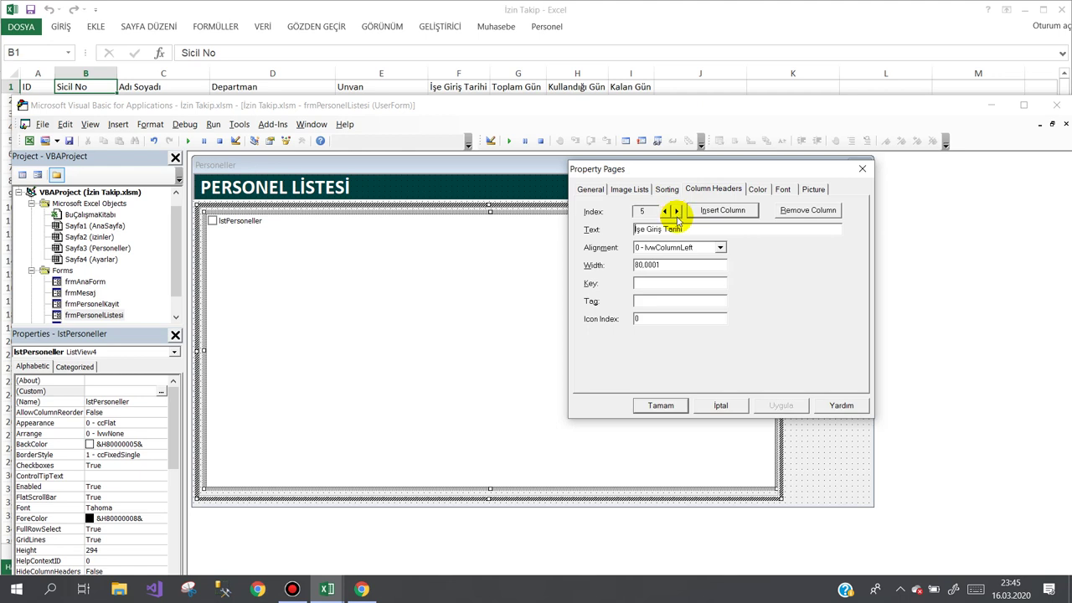
pyautogui.doubleClick(674, 264)
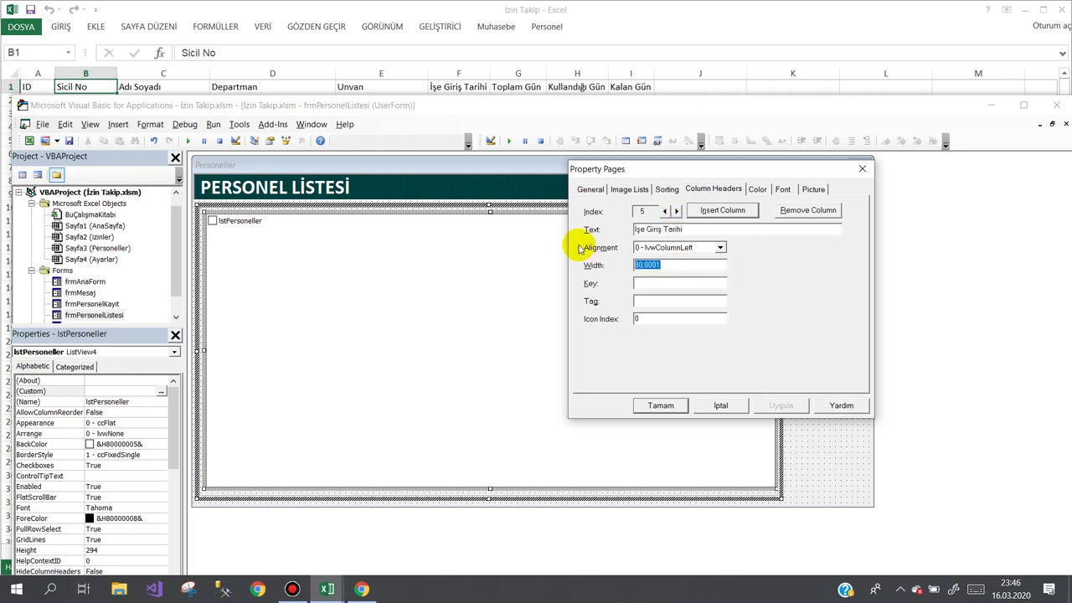
pyautogui.write('60')
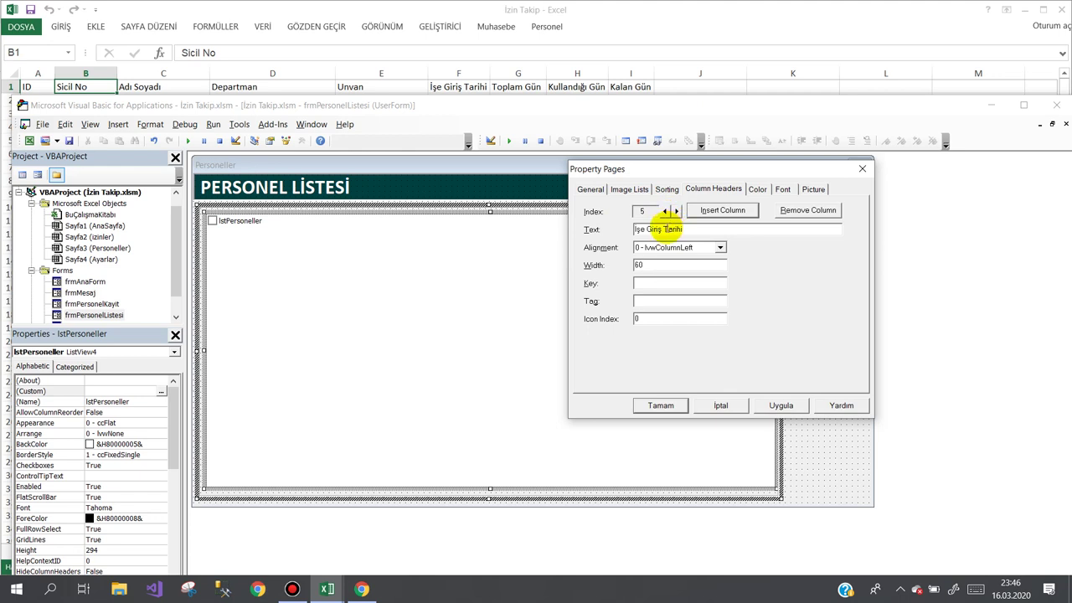
pyautogui.moveTo(668, 228)
pyautogui.mouseDown()
pyautogui.moveTo(685, 229)
pyautogui.moveTo(653, 232)
pyautogui.mouseUp()
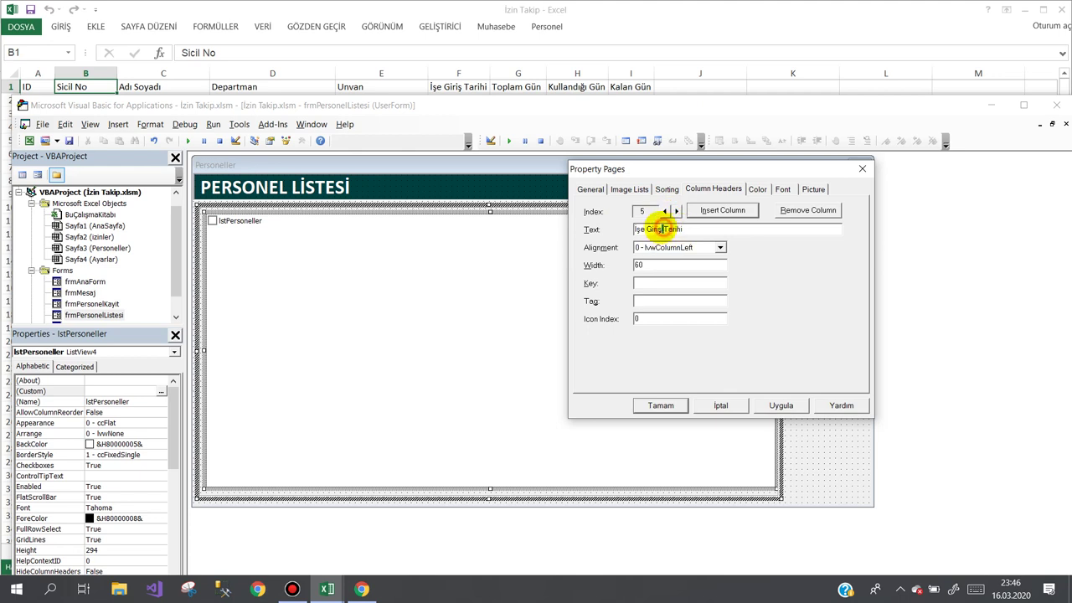
pyautogui.doubleClick(657, 229)
pyautogui.press('BackSpace')
pyautogui.write('.')
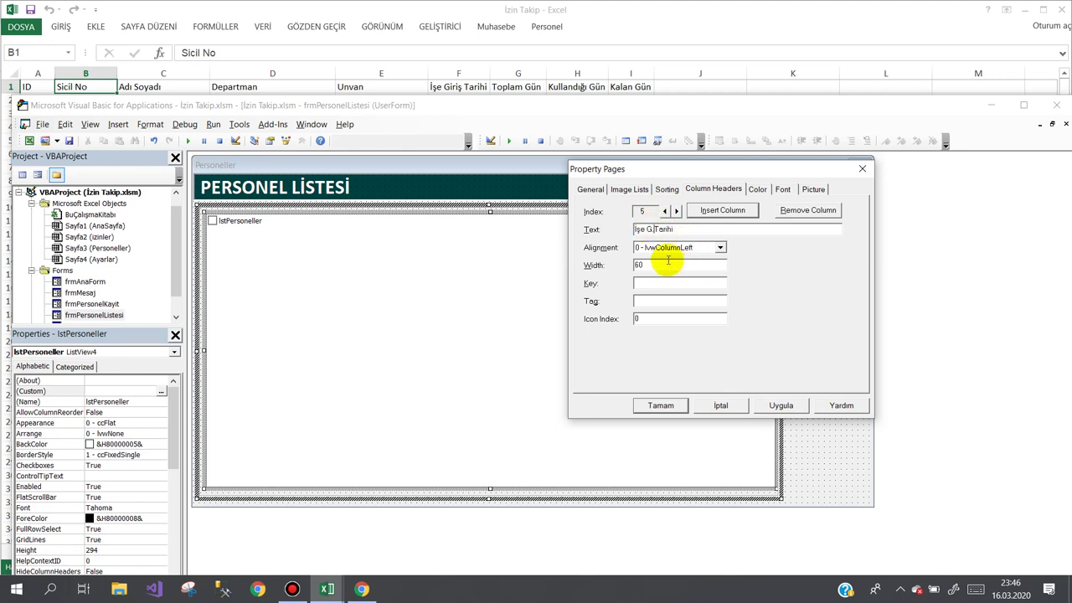
pyautogui.click(780, 406)
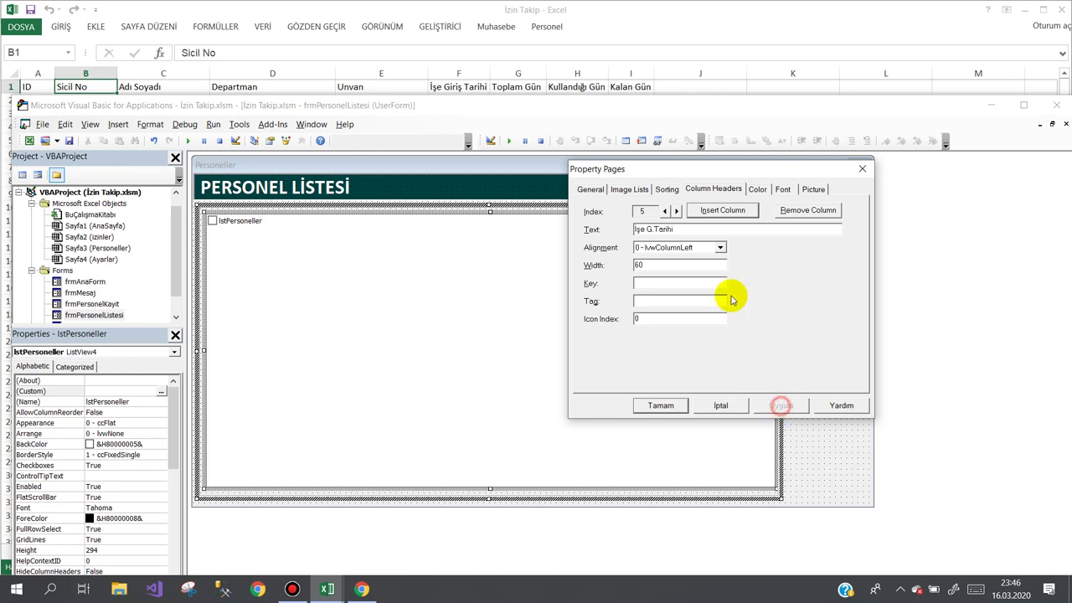
# - Set the Toplam İzin, Kullandığı İzin and Kalan İzin column widths to 50 and confirm
pyautogui.doubleClick(675, 264)
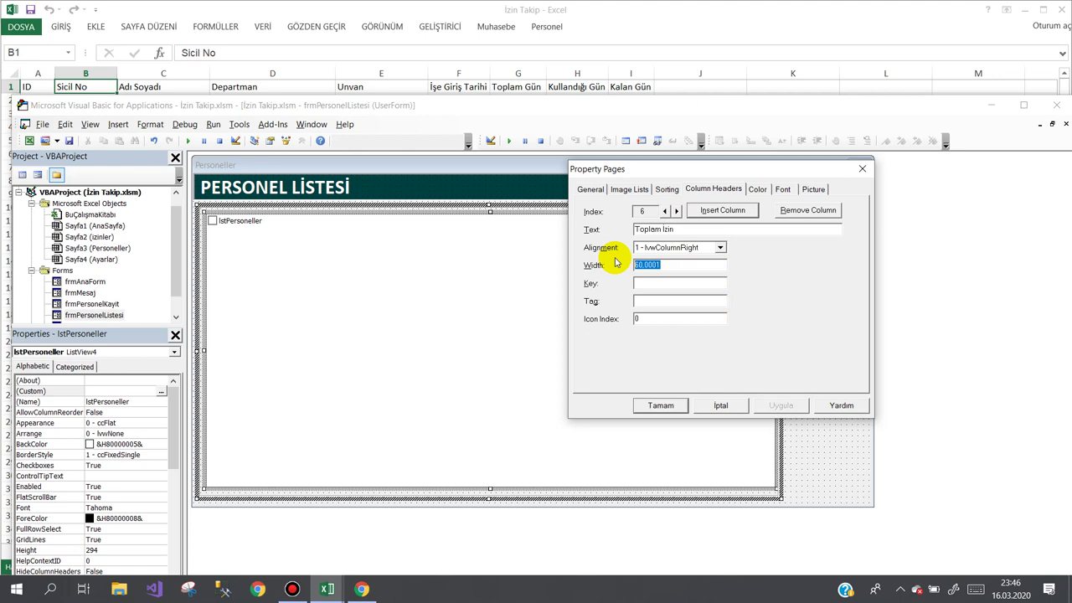
pyautogui.write('50')
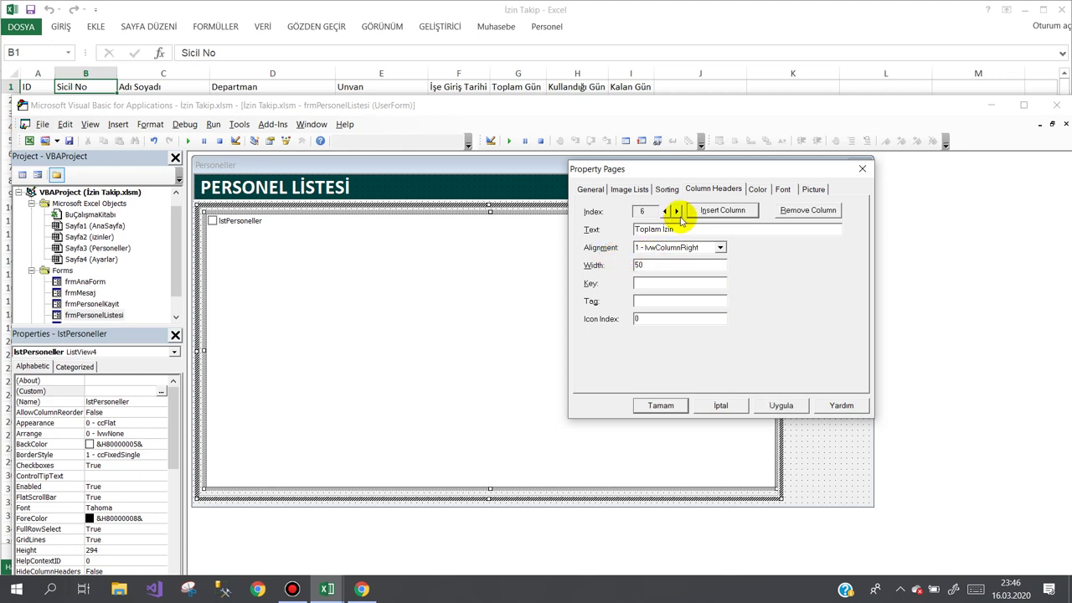
pyautogui.click(676, 211)
pyautogui.doubleClick(674, 266)
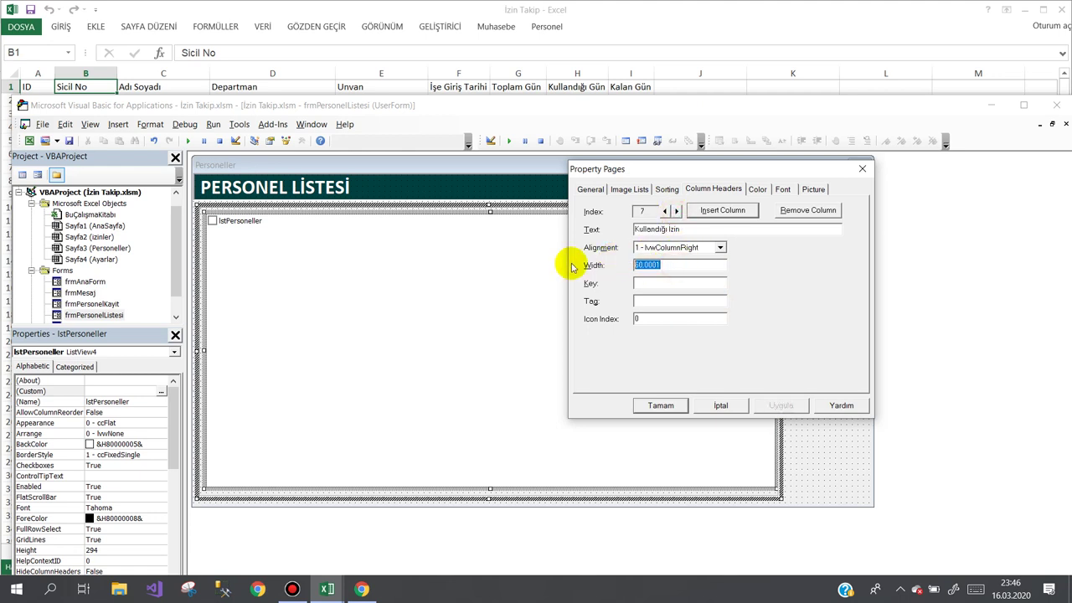
pyautogui.write('50')
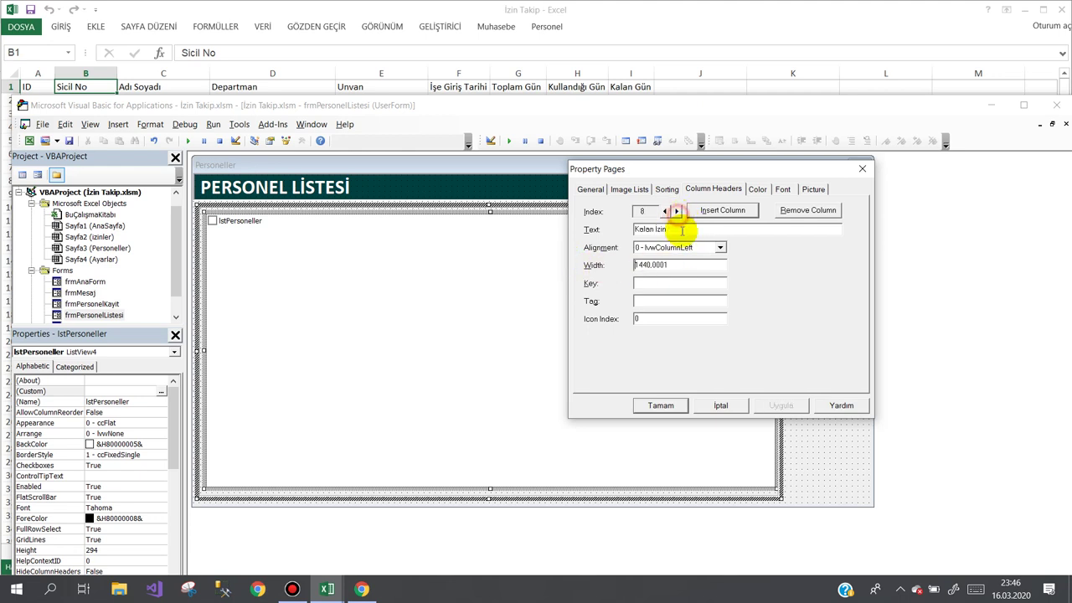
pyautogui.click(677, 211)
pyautogui.doubleClick(680, 267)
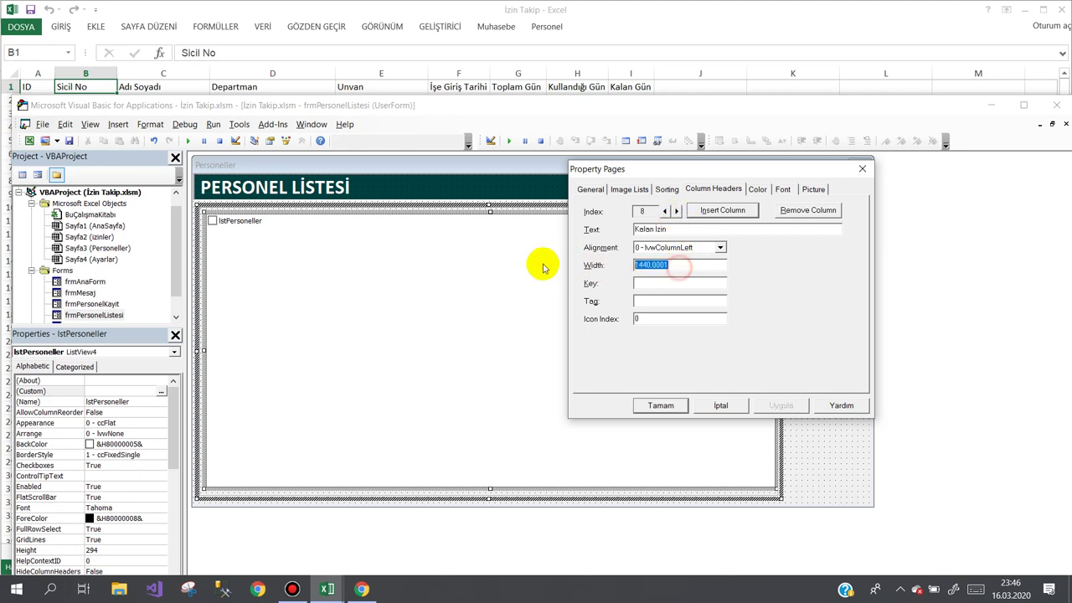
pyautogui.write('50')
pyautogui.click(660, 406)
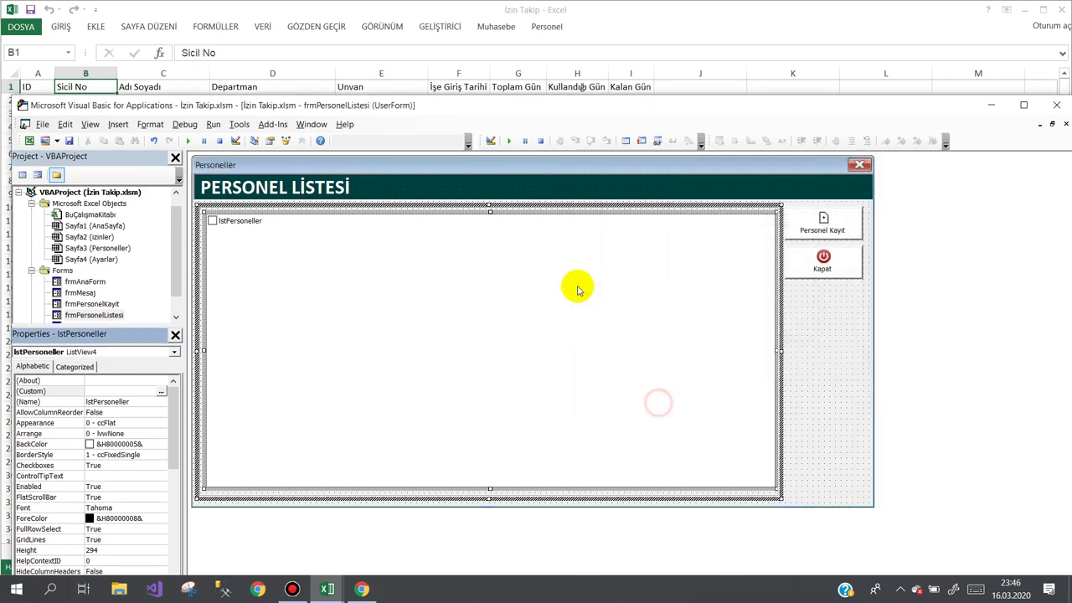
pyautogui.click(486, 170)
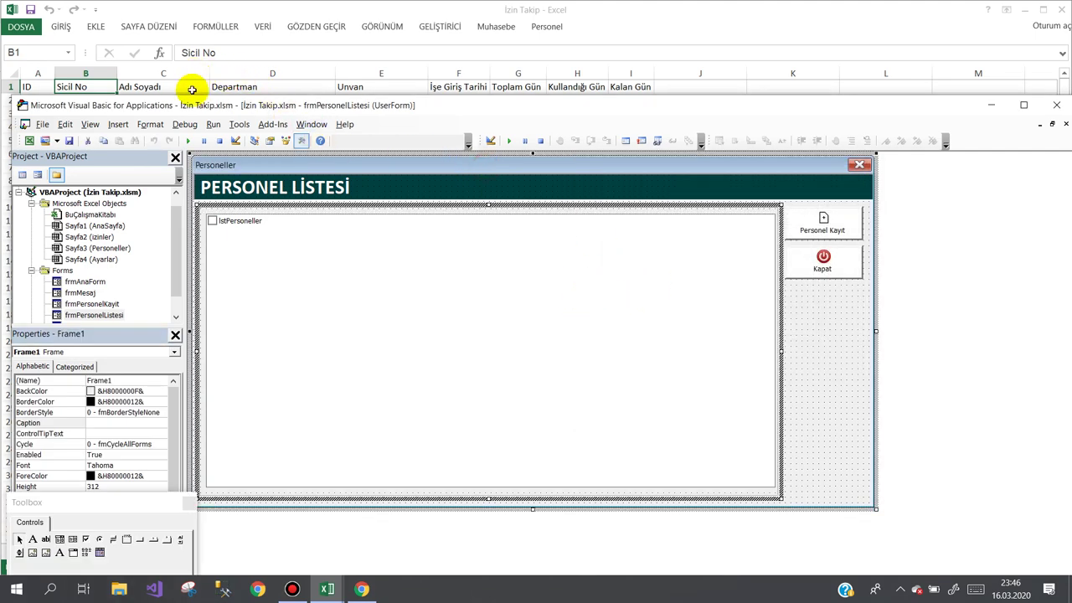
pyautogui.click(188, 141)
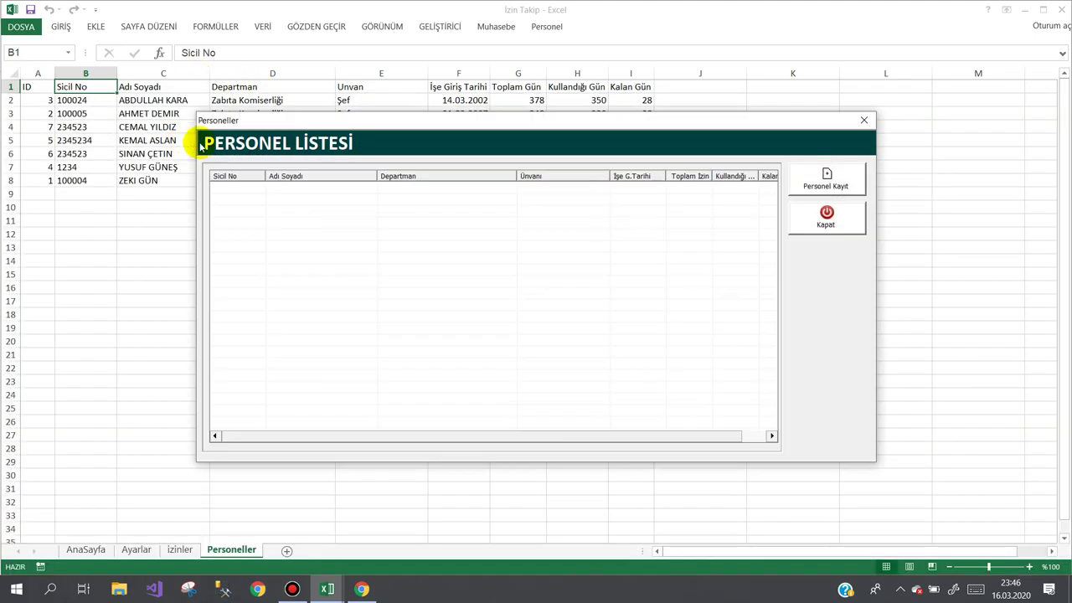
pyautogui.moveTo(543, 438)
pyautogui.mouseDown()
pyautogui.moveTo(606, 450)
pyautogui.moveTo(428, 439)
pyautogui.mouseUp()
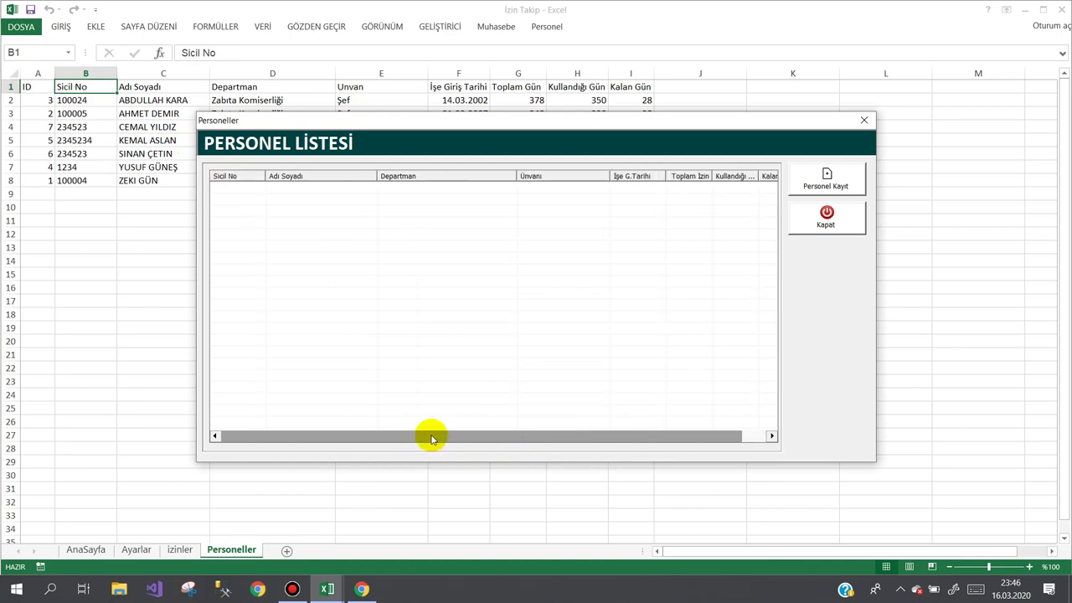
pyautogui.click(825, 226)
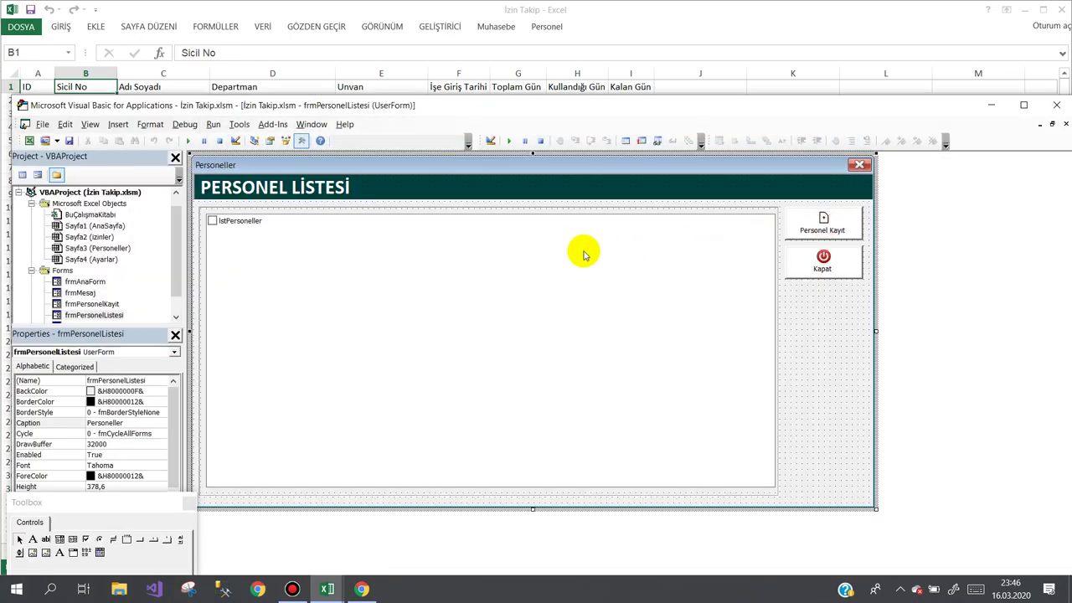
pyautogui.doubleClick(160, 389)
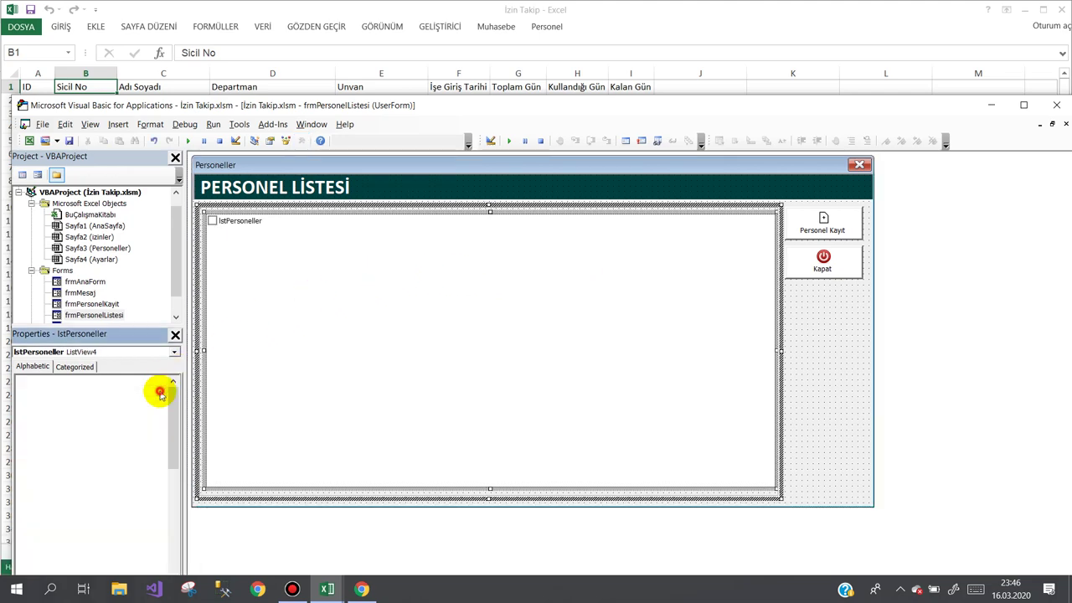
pyautogui.click(704, 189)
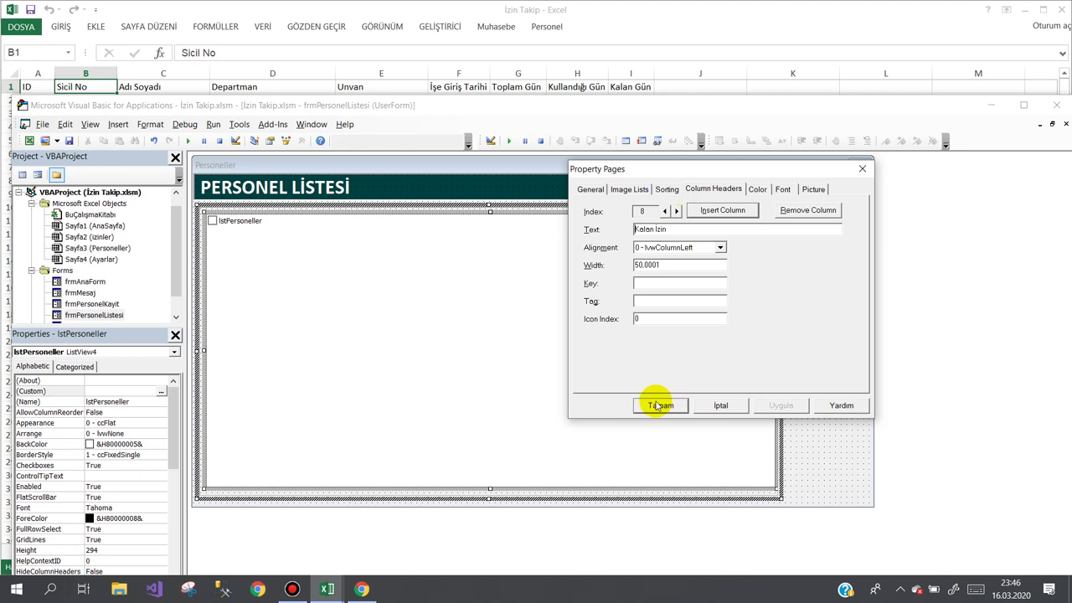
pyautogui.click(667, 189)
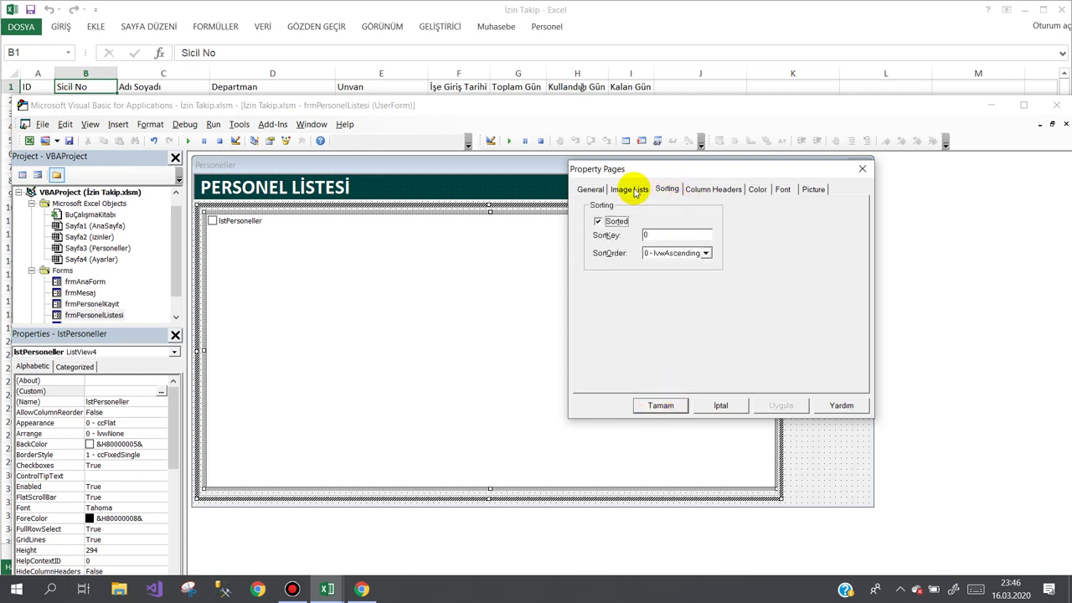
pyautogui.click(629, 189)
pyautogui.click(591, 189)
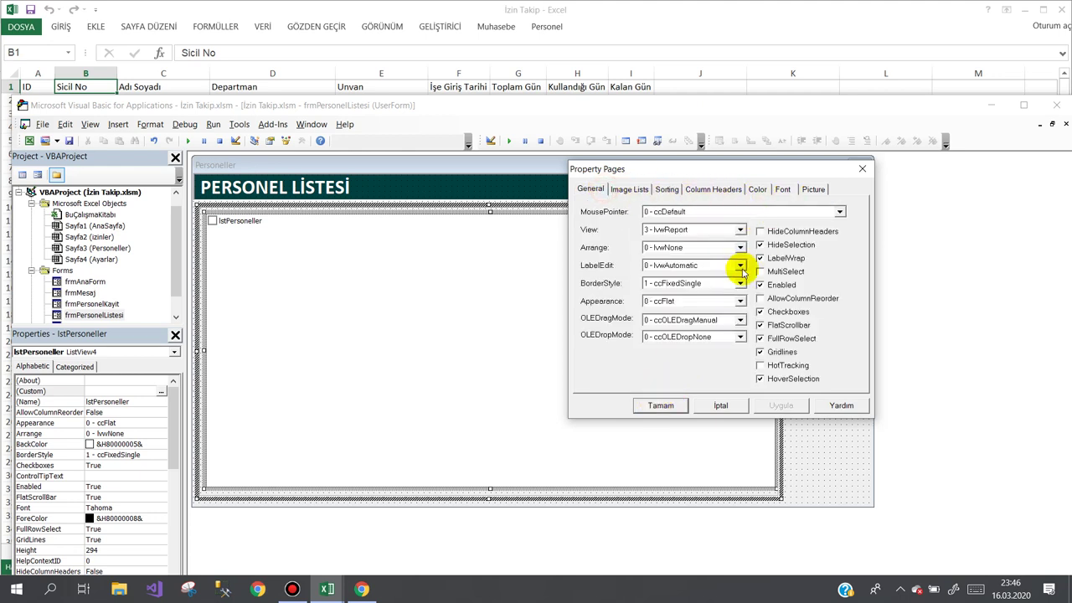
pyautogui.click(668, 405)
pyautogui.click(817, 341)
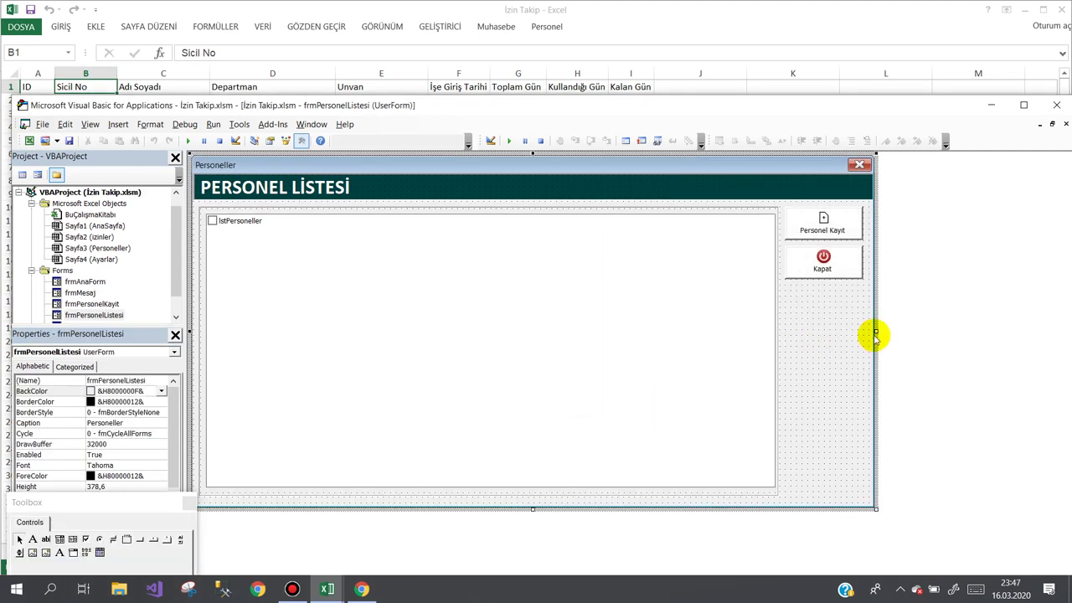
# - Widen the form and its PERSONEL LİSTESİ header band, and move both buttons right
pyautogui.moveTo(876, 331); pyautogui.dragTo(923, 331)
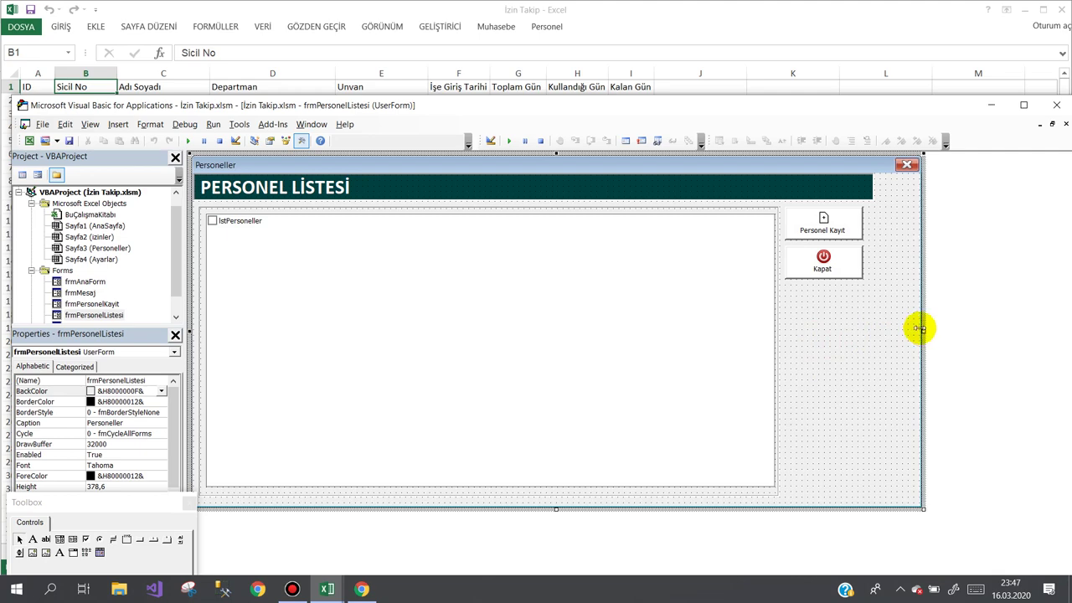
pyautogui.click(859, 191)
pyautogui.moveTo(875, 191); pyautogui.dragTo(920, 191)
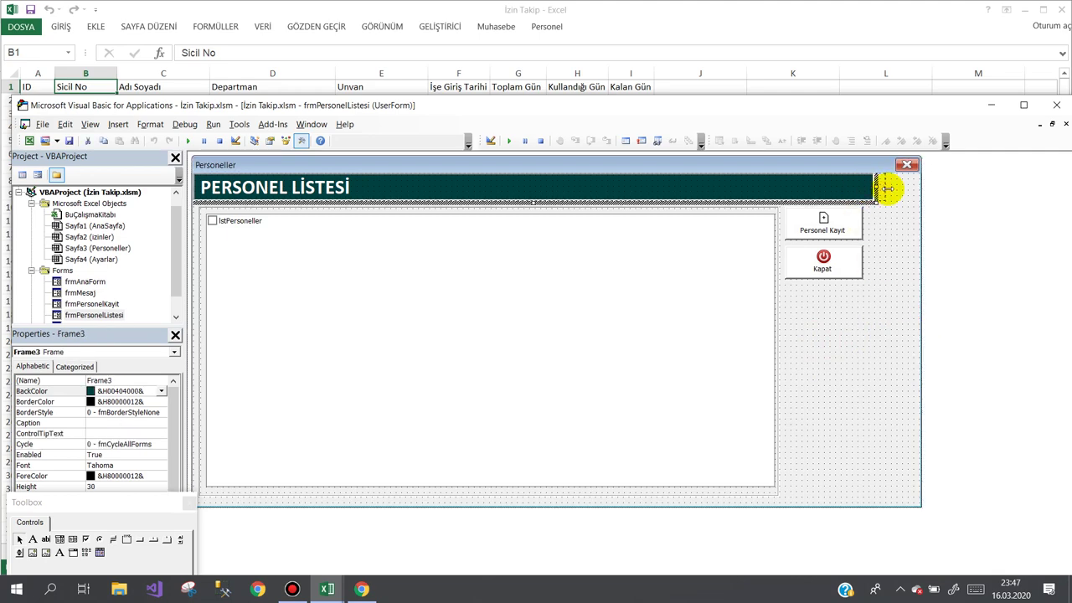
pyautogui.click(846, 298)
pyautogui.moveTo(824, 294)
pyautogui.mouseDown()
pyautogui.moveTo(790, 227)
pyautogui.moveTo(852, 231)
pyautogui.mouseUp()
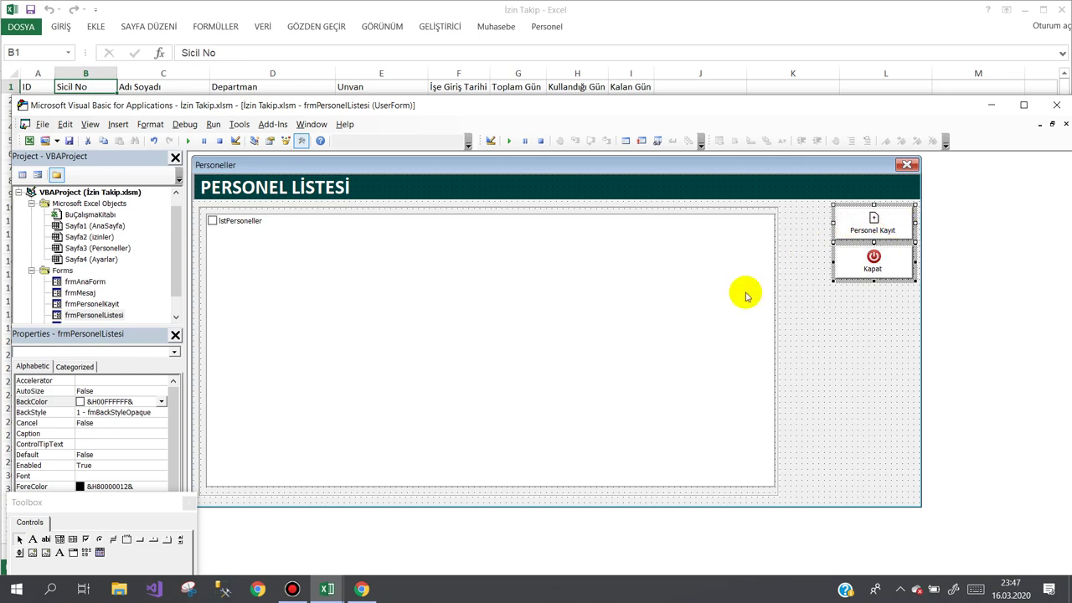
# - Widen the list frame and lstPersoneller to fill it, then run the form
pyautogui.click(773, 261)
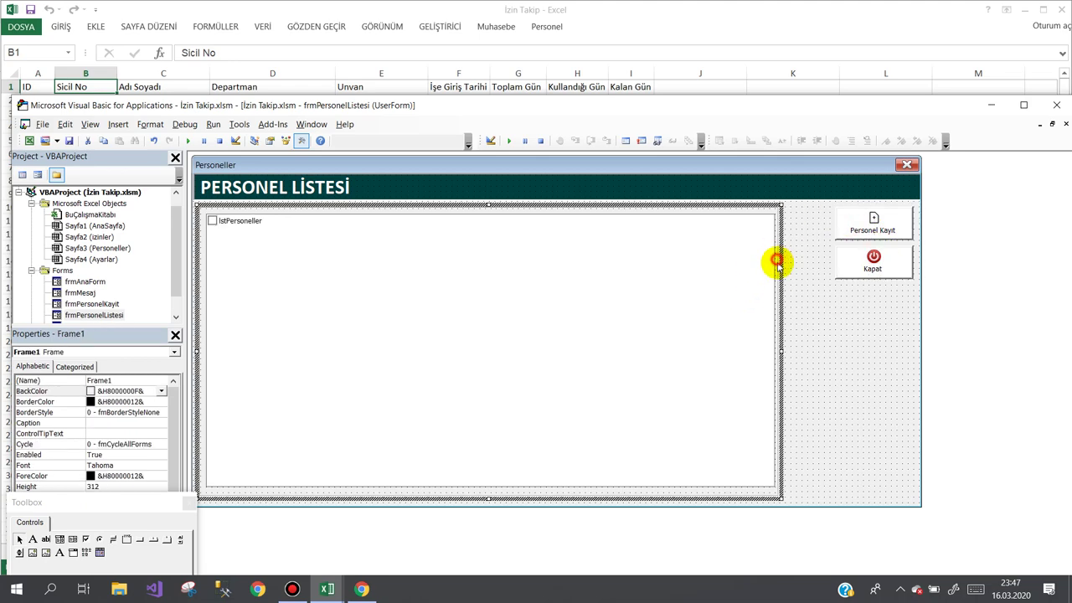
pyautogui.moveTo(780, 351); pyautogui.dragTo(826, 354)
pyautogui.click(758, 357)
pyautogui.click(870, 362)
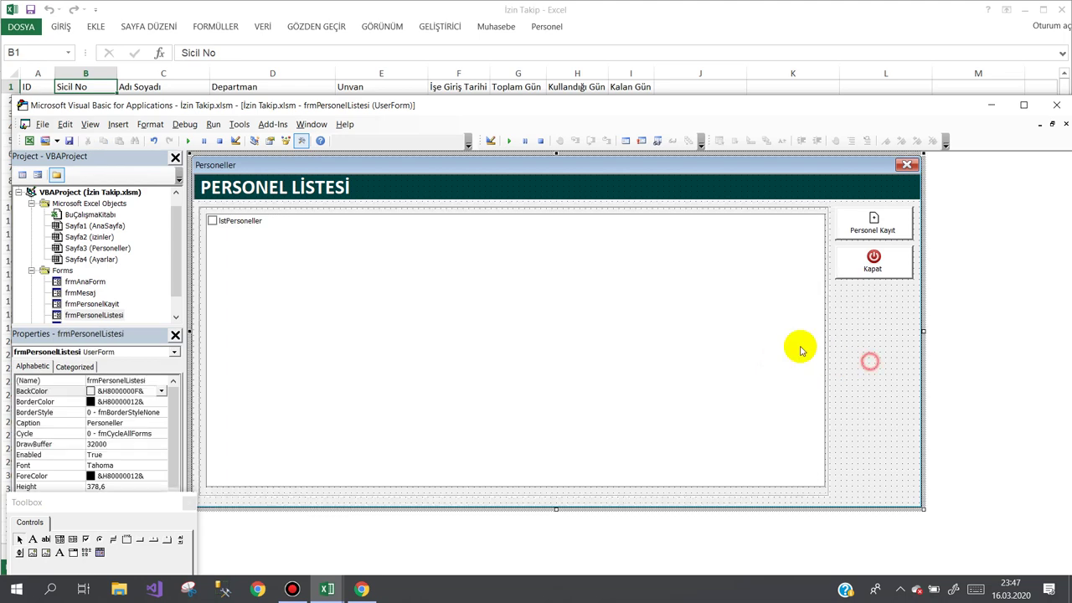
pyautogui.click(187, 140)
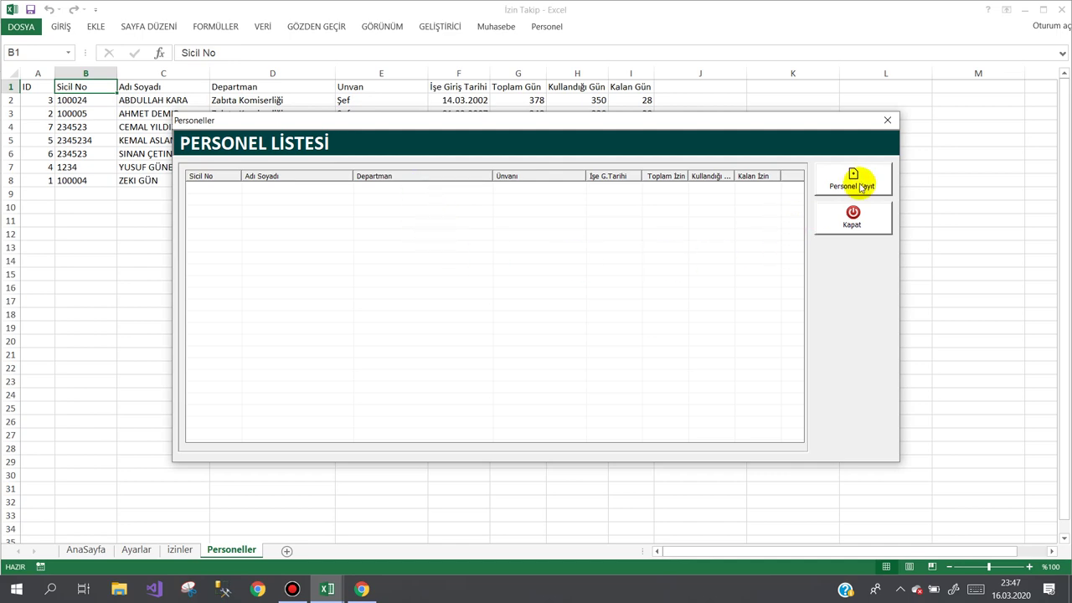
# - Narrow the staff list, shift both buttons slightly left, narrow the form, and preview it
pyautogui.click(852, 219)
pyautogui.click(820, 278)
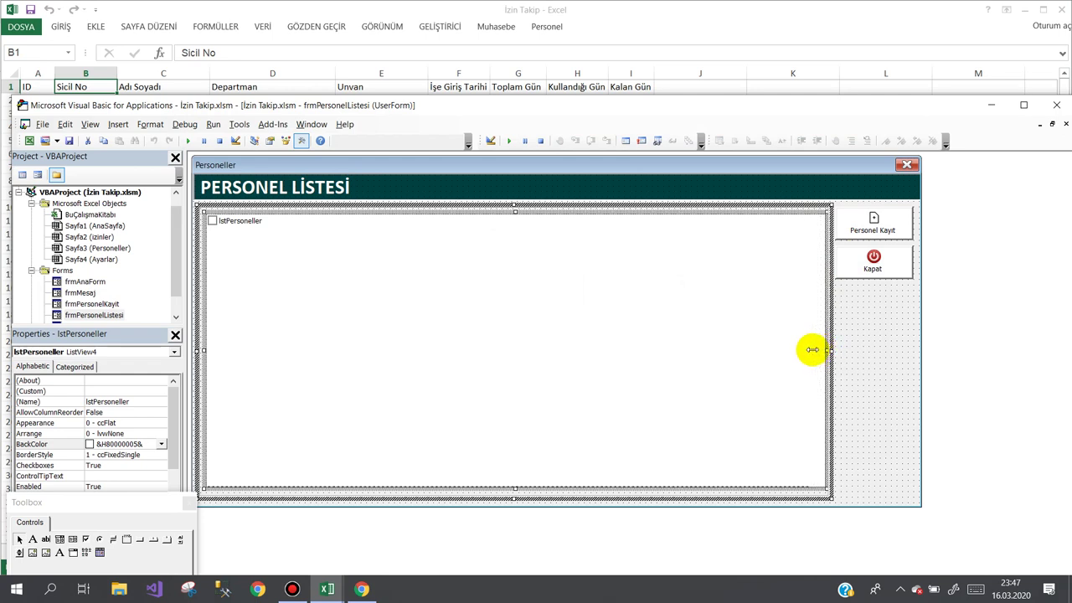
pyautogui.moveTo(811, 350); pyautogui.dragTo(819, 352)
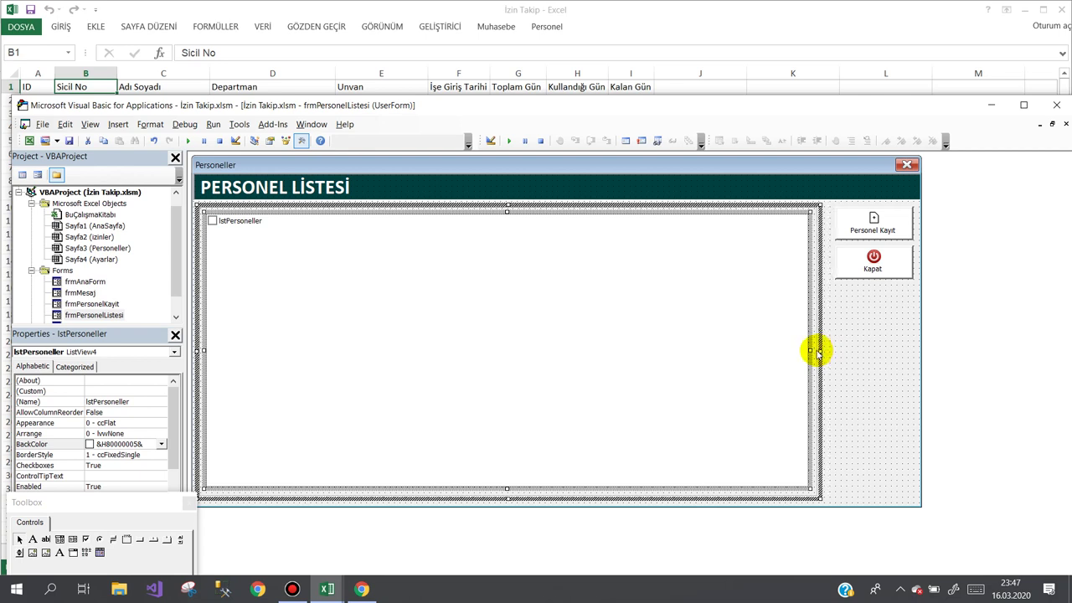
pyautogui.click(818, 350)
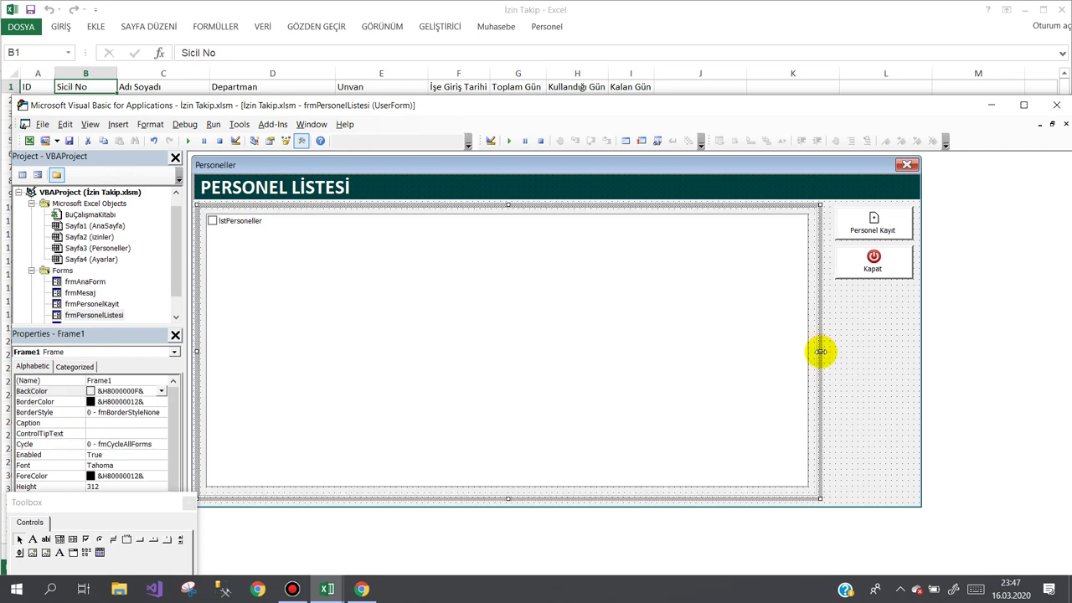
pyautogui.click(848, 326)
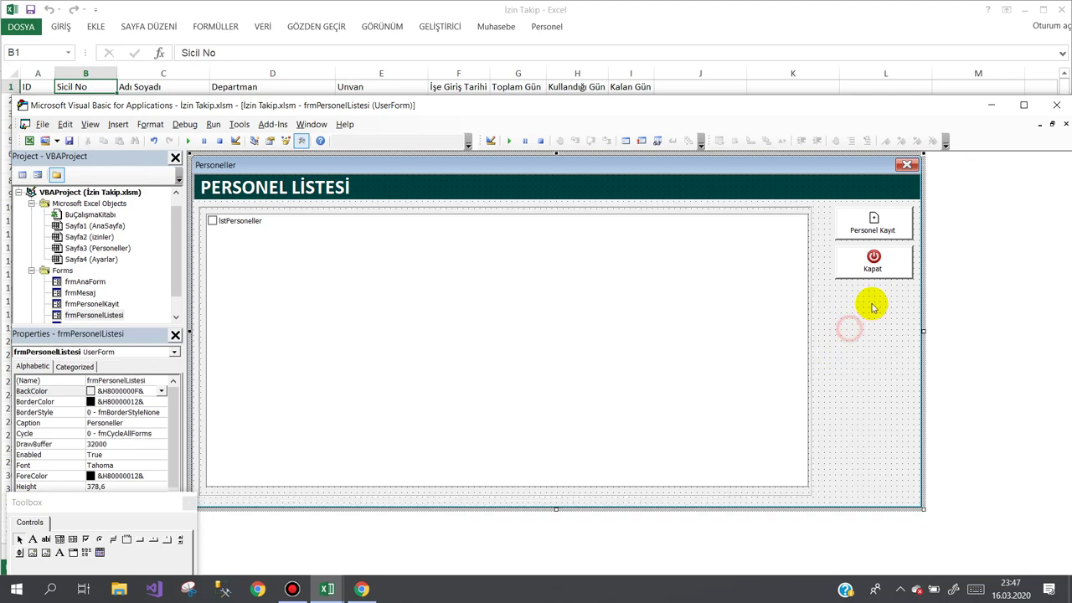
pyautogui.moveTo(874, 300)
pyautogui.mouseDown()
pyautogui.moveTo(863, 226)
pyautogui.moveTo(844, 231)
pyautogui.mouseUp()
pyautogui.click(876, 305)
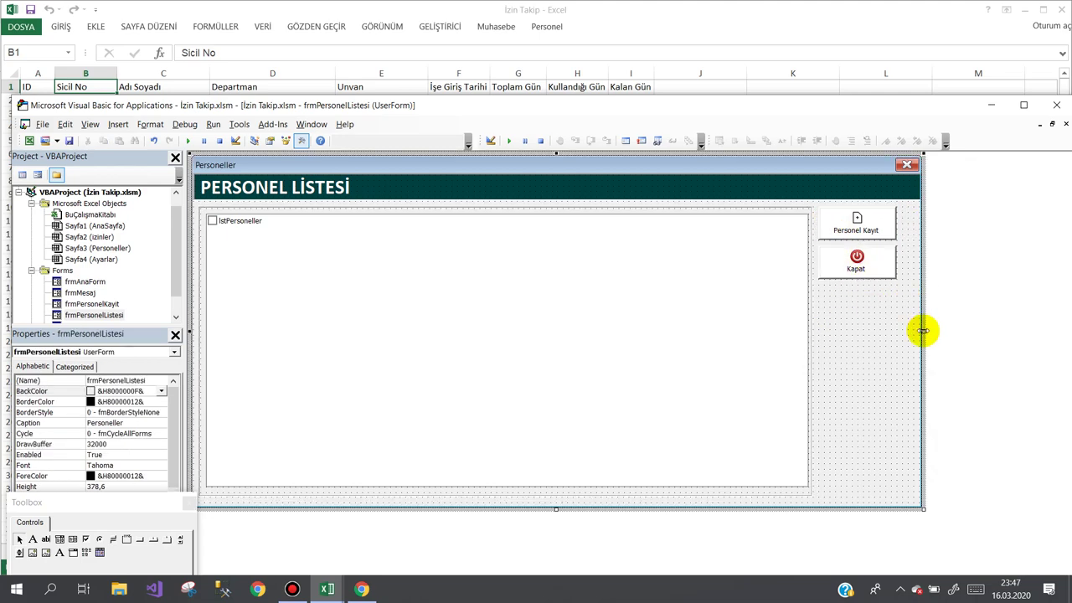
pyautogui.moveTo(922, 331); pyautogui.dragTo(906, 330)
pyautogui.click(873, 339)
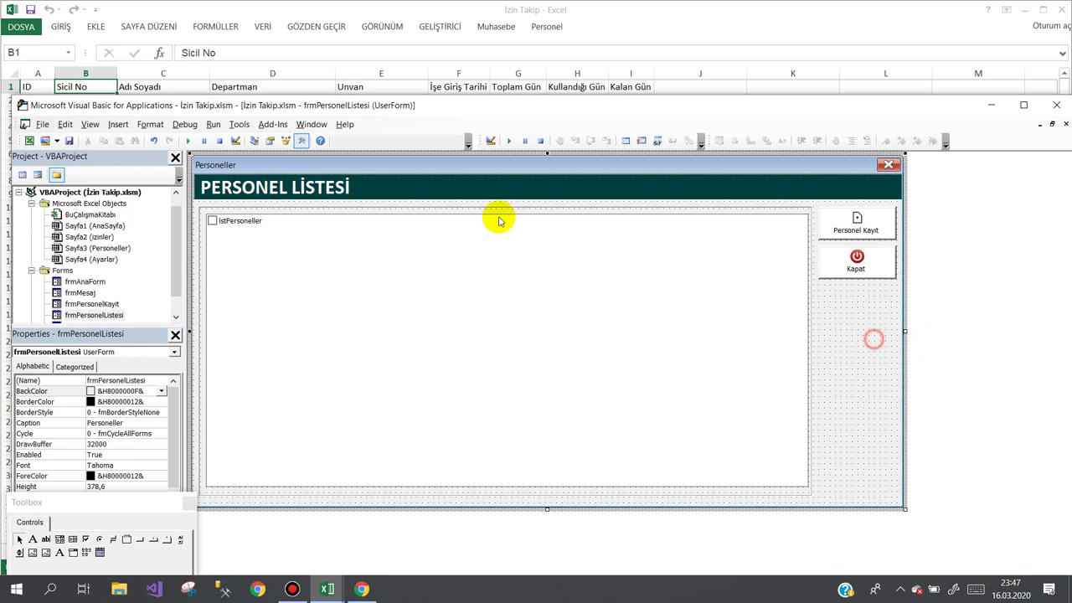
pyautogui.click(188, 140)
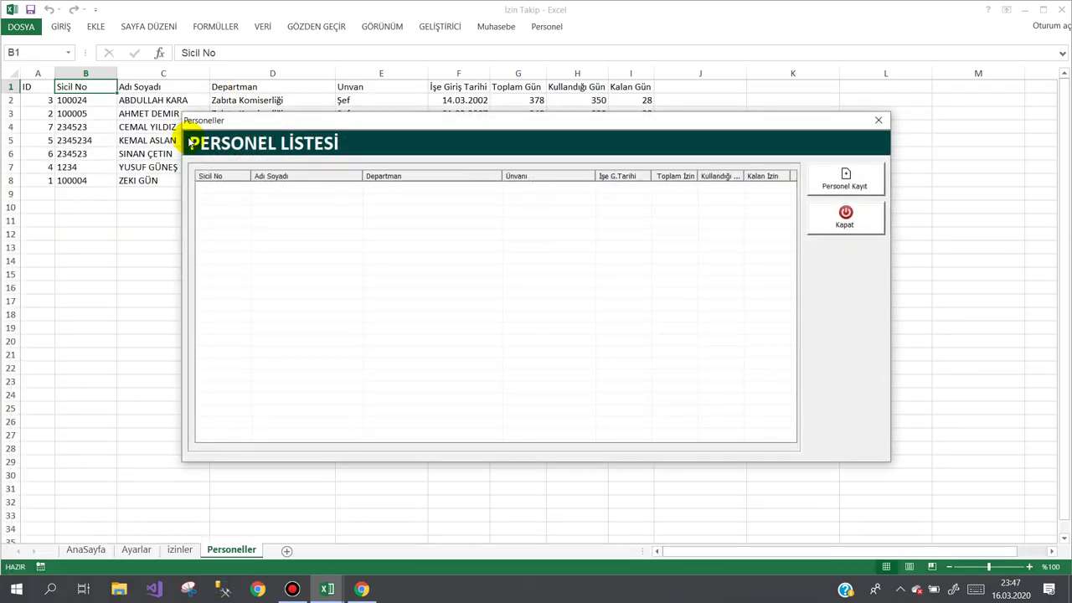
# - Pull the list's right edge in slightly more and re-run to check the Kullandığı İzin heading
pyautogui.click(857, 218)
pyautogui.click(797, 292)
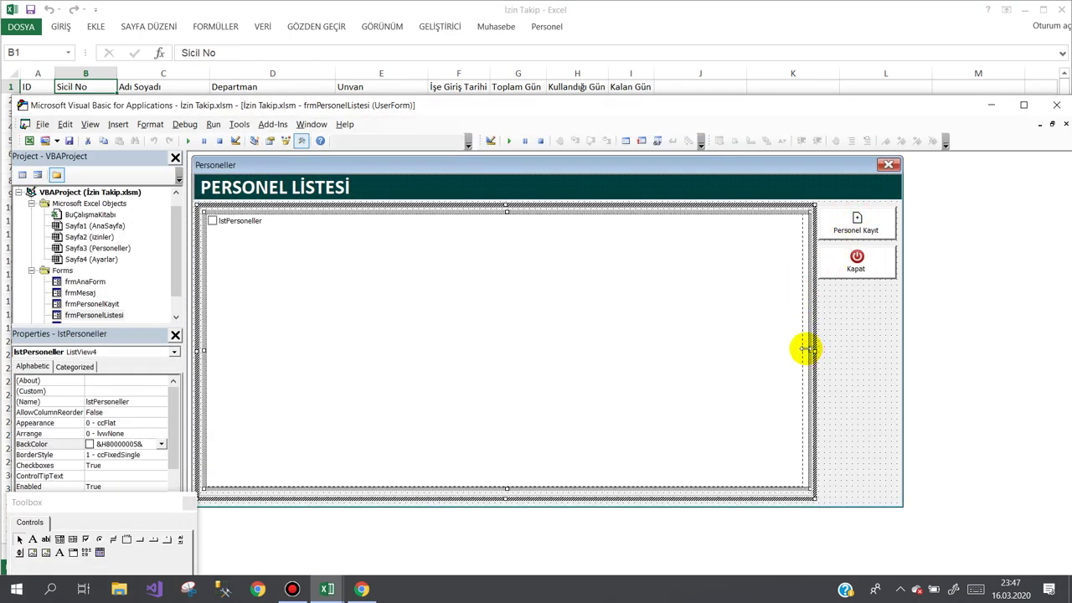
pyautogui.moveTo(804, 348); pyautogui.dragTo(805, 350)
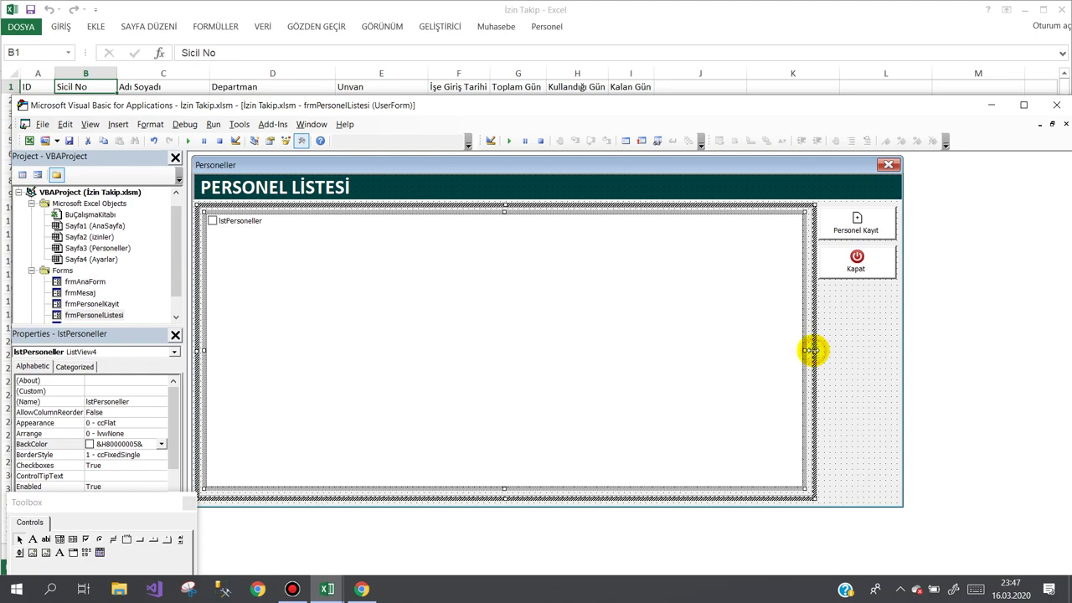
pyautogui.click(840, 347)
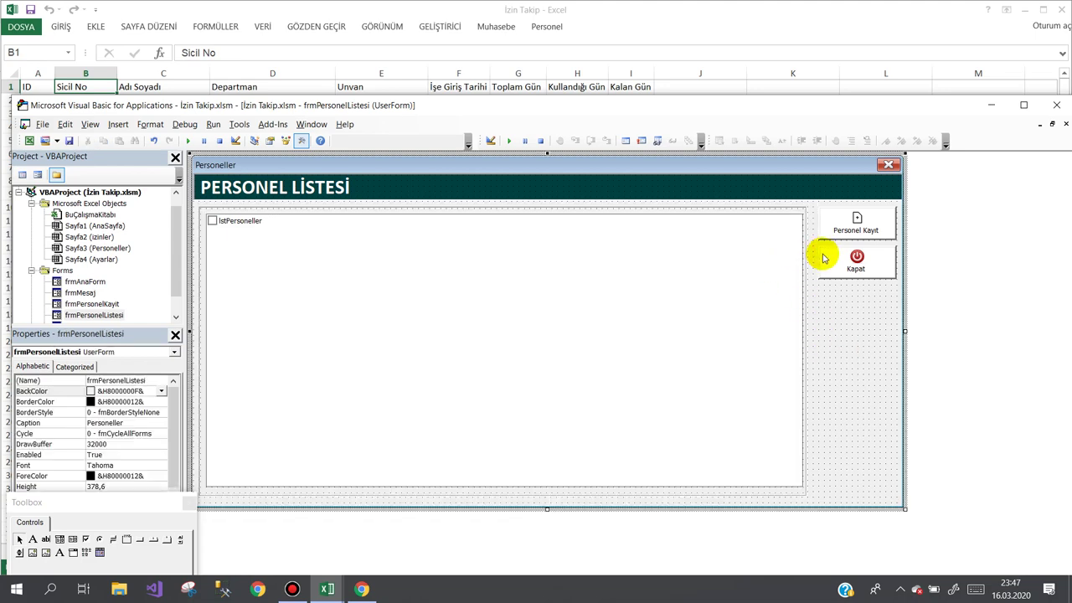
pyautogui.click(188, 141)
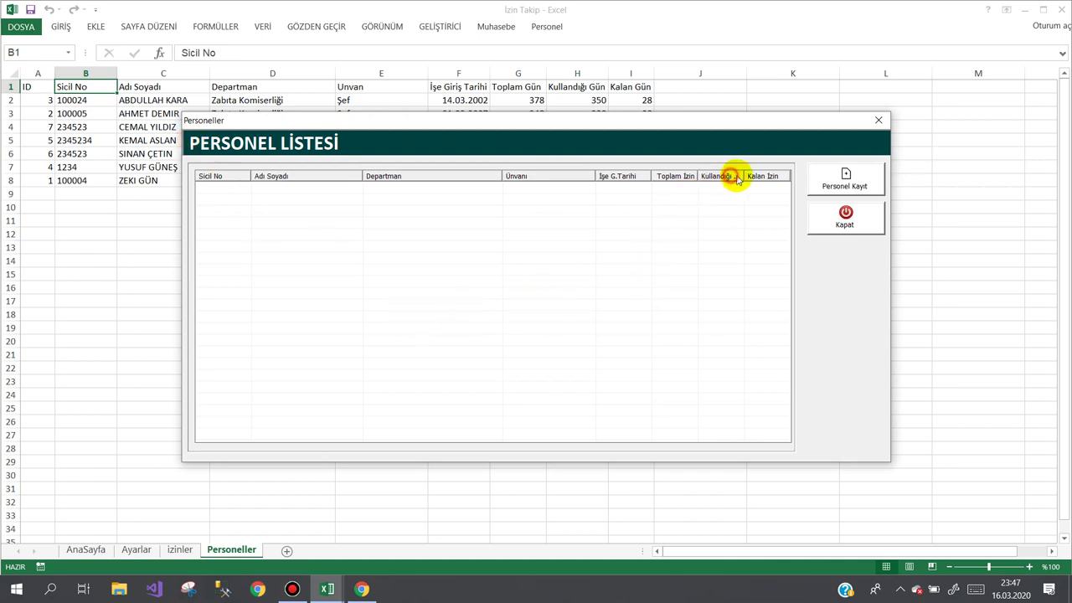
pyautogui.moveTo(745, 176); pyautogui.dragTo(754, 176)
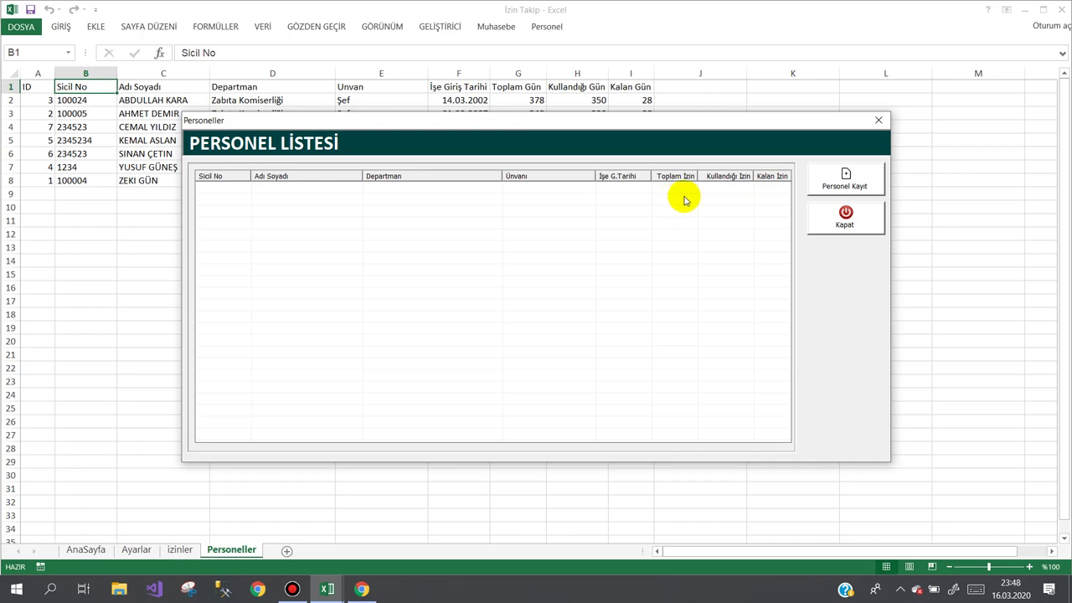
pyautogui.click(828, 216)
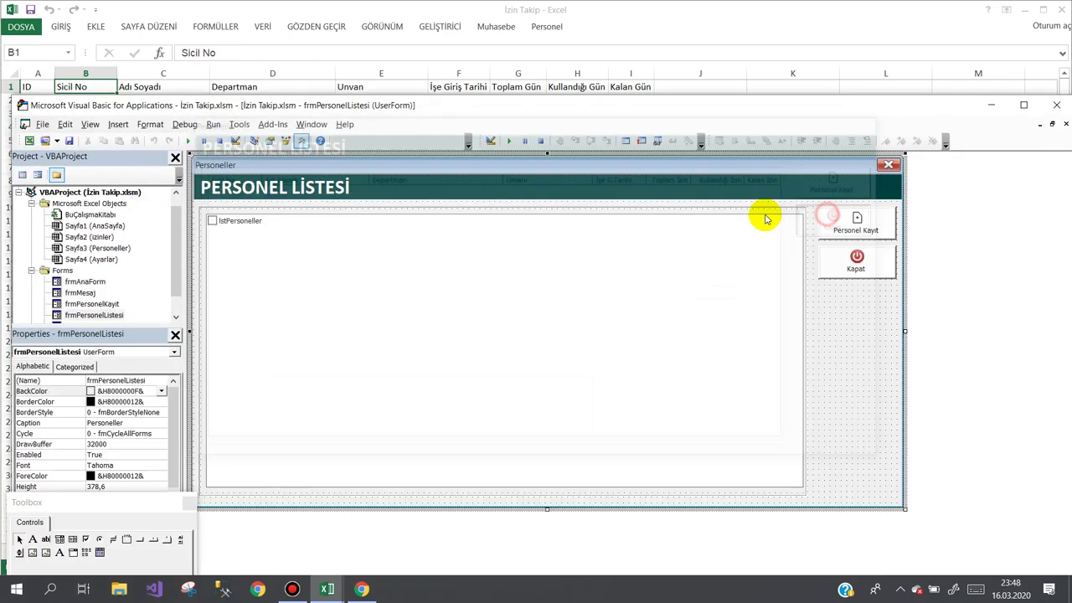
# - Set the Kullandığı İzin column (index 7) width to 55 and test-run the form
pyautogui.click(674, 269)
pyautogui.click(142, 392)
pyautogui.click(161, 391)
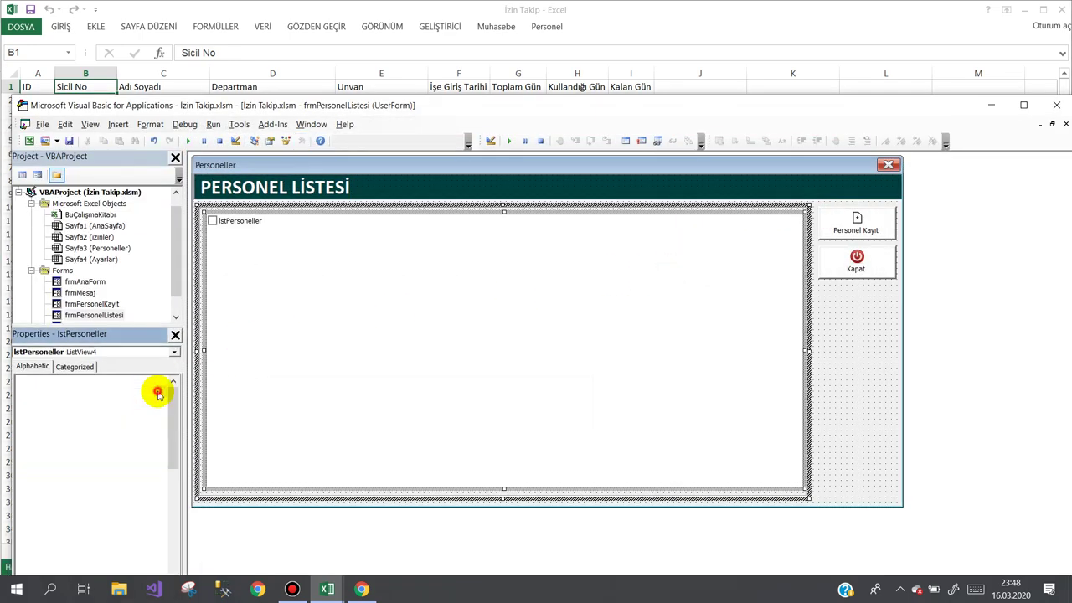
pyautogui.click(700, 189)
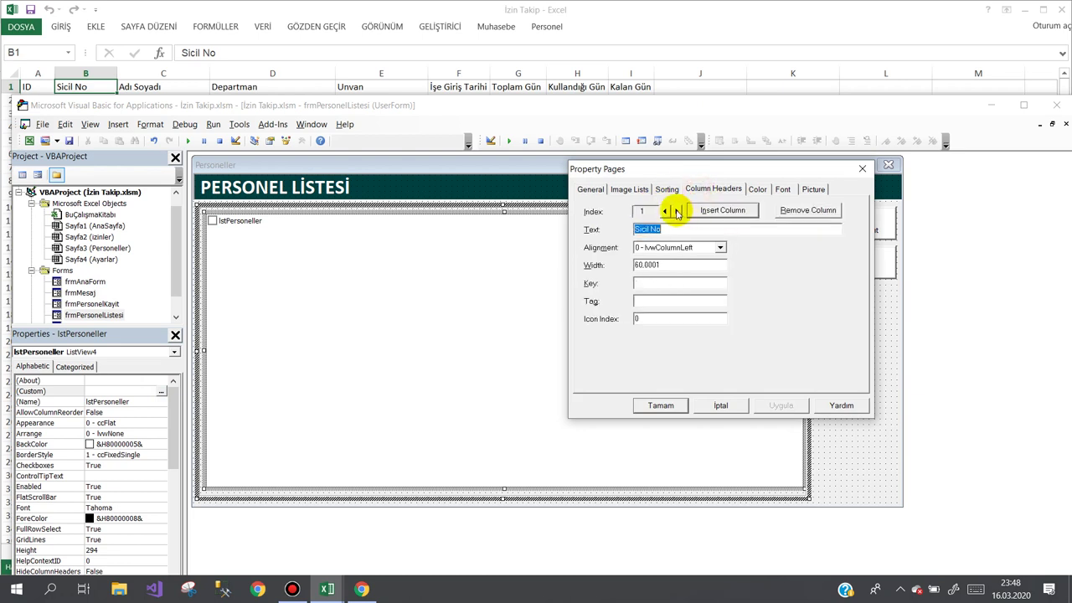
pyautogui.click(676, 211)
pyautogui.click(676, 211)
pyautogui.click(677, 211)
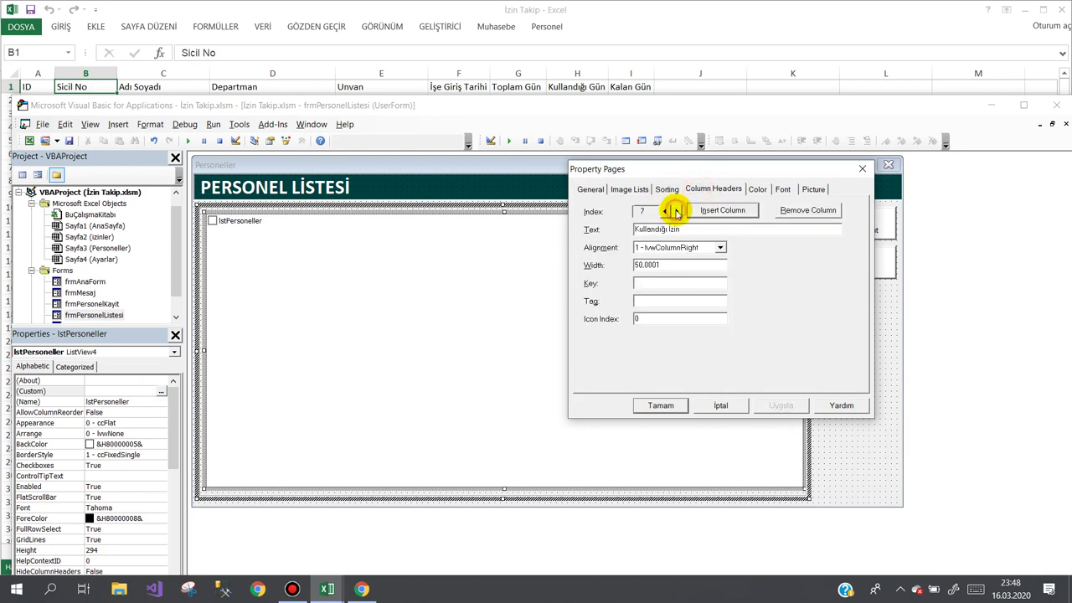
pyautogui.moveTo(677, 265); pyautogui.dragTo(611, 267)
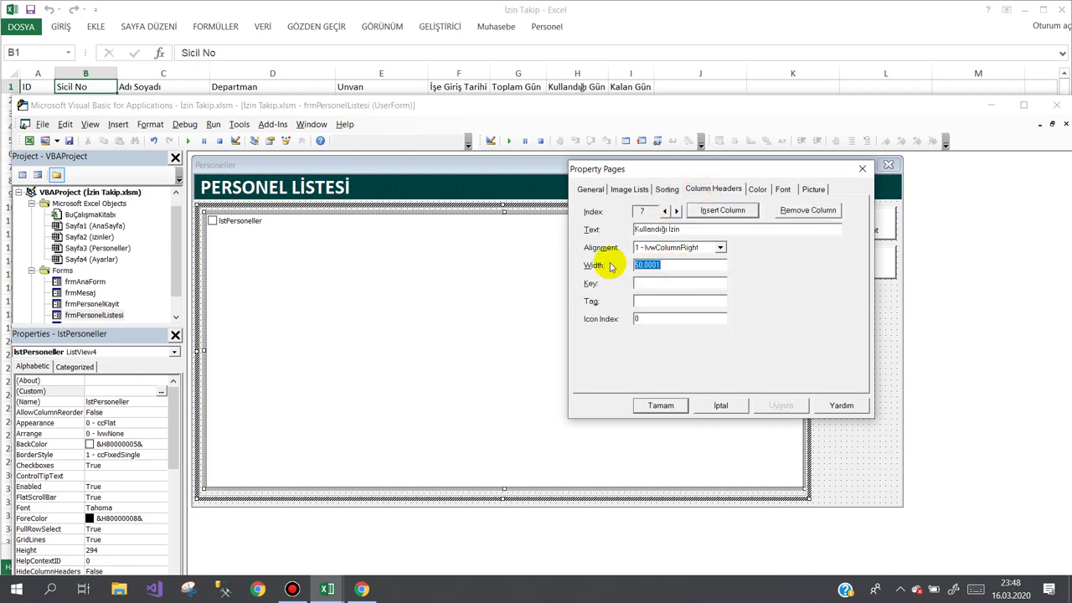
pyautogui.write('55')
pyautogui.click(643, 405)
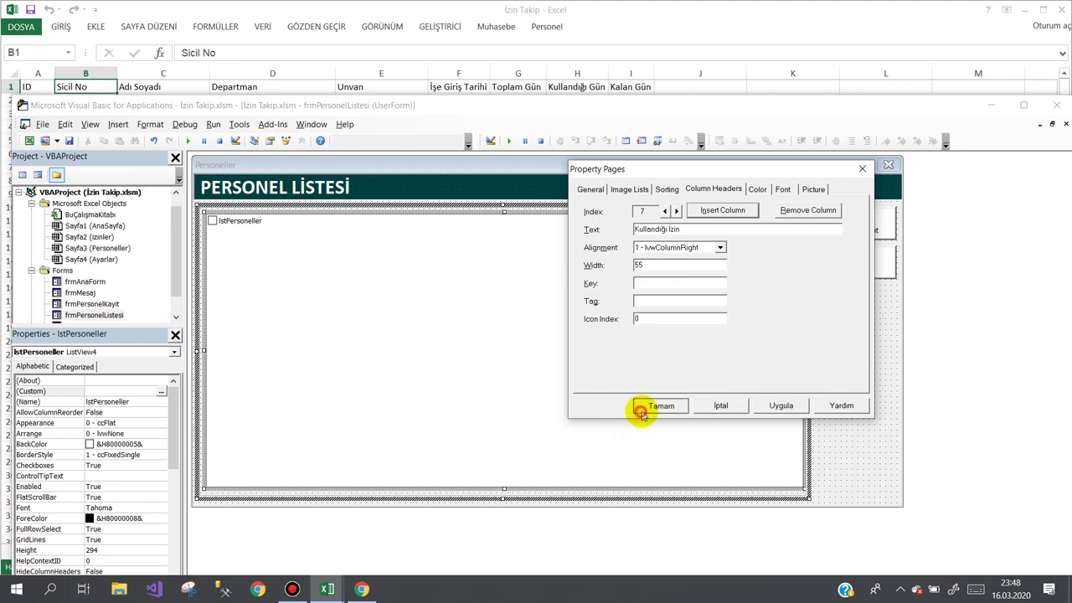
pyautogui.click(844, 355)
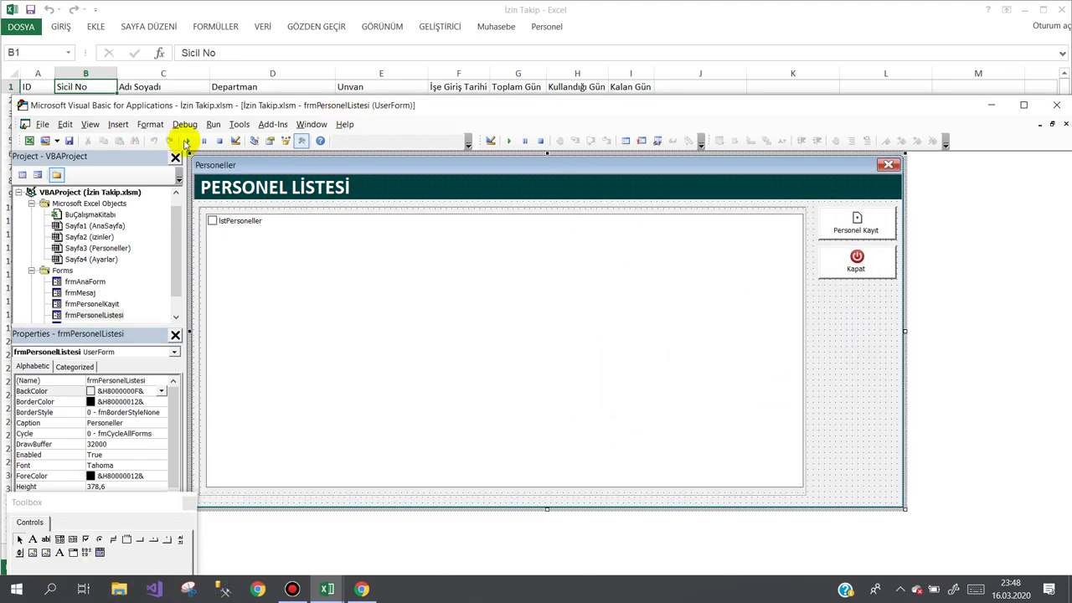
pyautogui.click(188, 141)
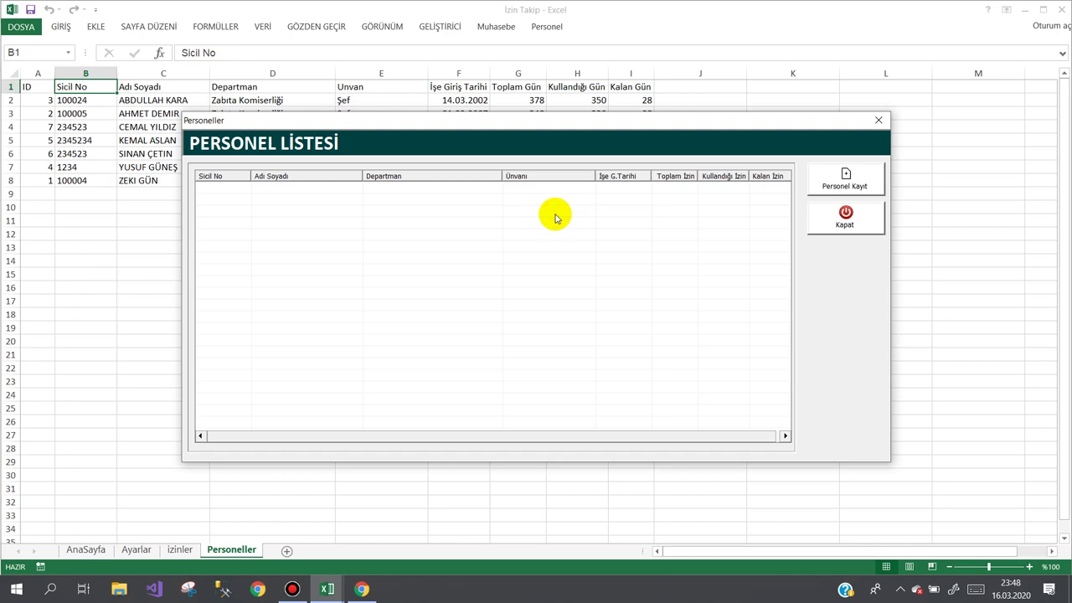
pyautogui.click(848, 221)
# - From AnaSayfa, launch the program, open Personeller and Personel Kayıt, then close all forms
pyautogui.click(327, 589)
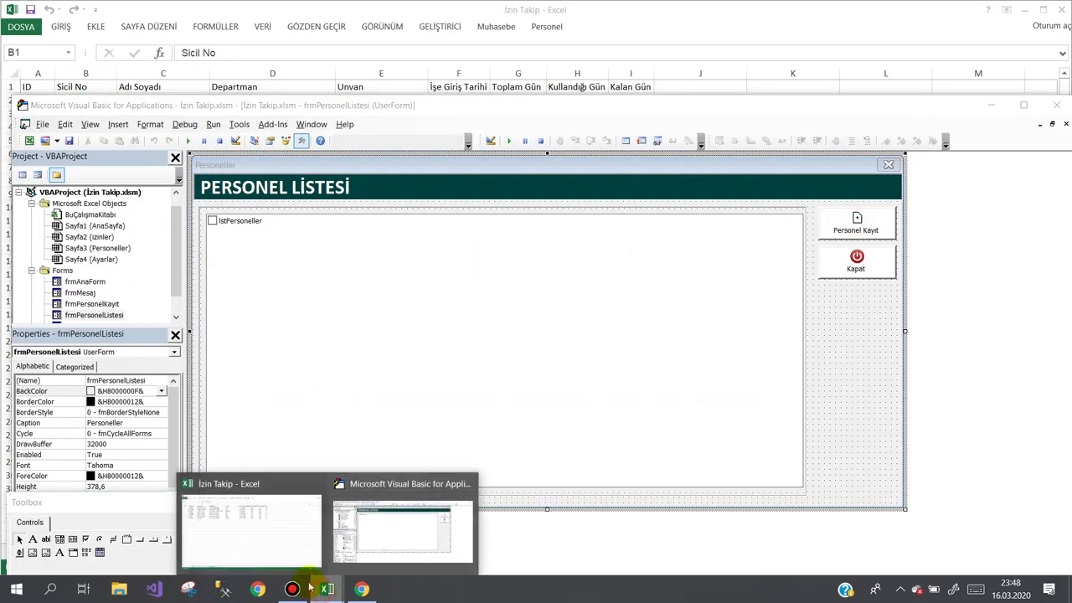
pyautogui.click(251, 528)
pyautogui.click(88, 548)
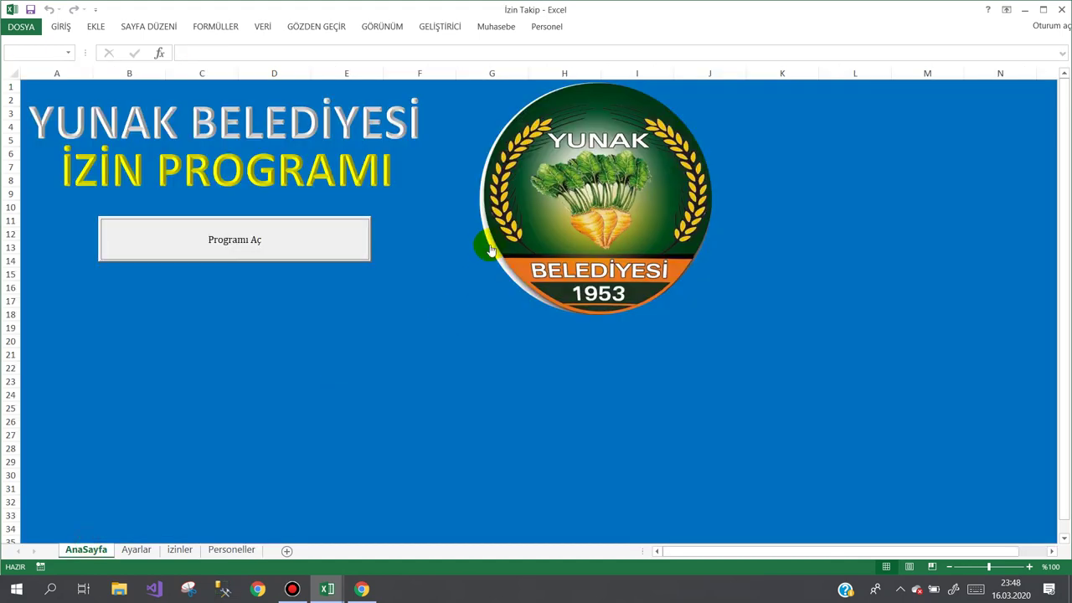
pyautogui.click(282, 247)
pyautogui.click(234, 499)
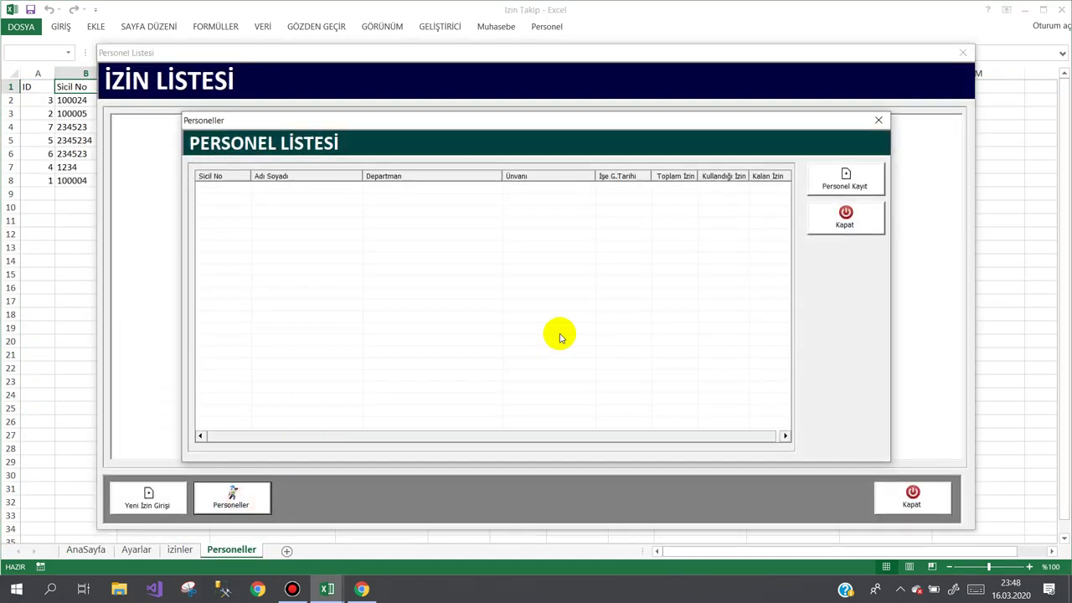
pyautogui.click(832, 190)
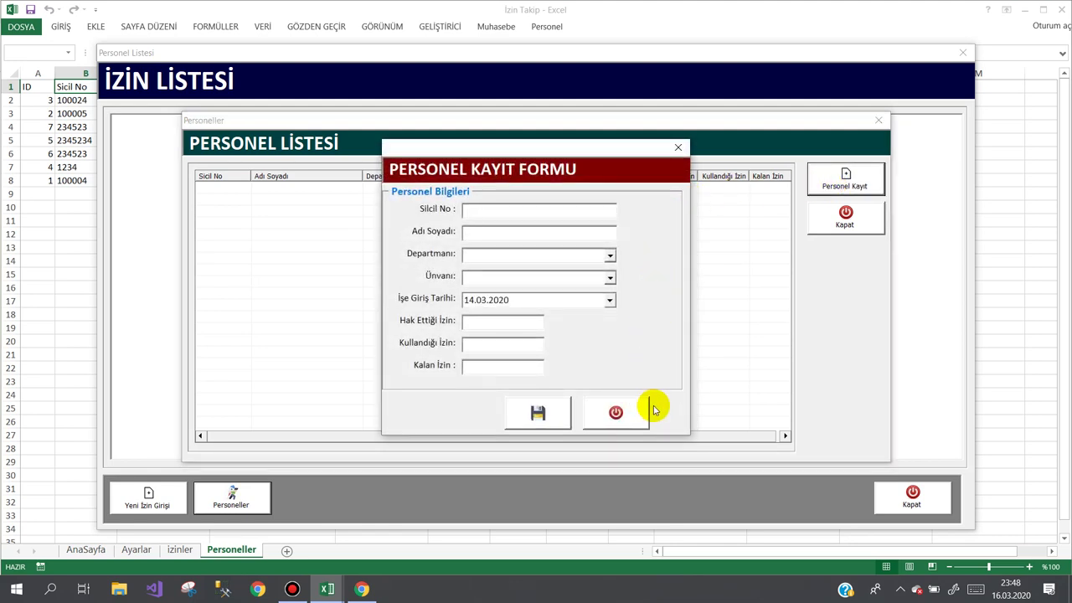
pyautogui.click(617, 412)
pyautogui.click(834, 219)
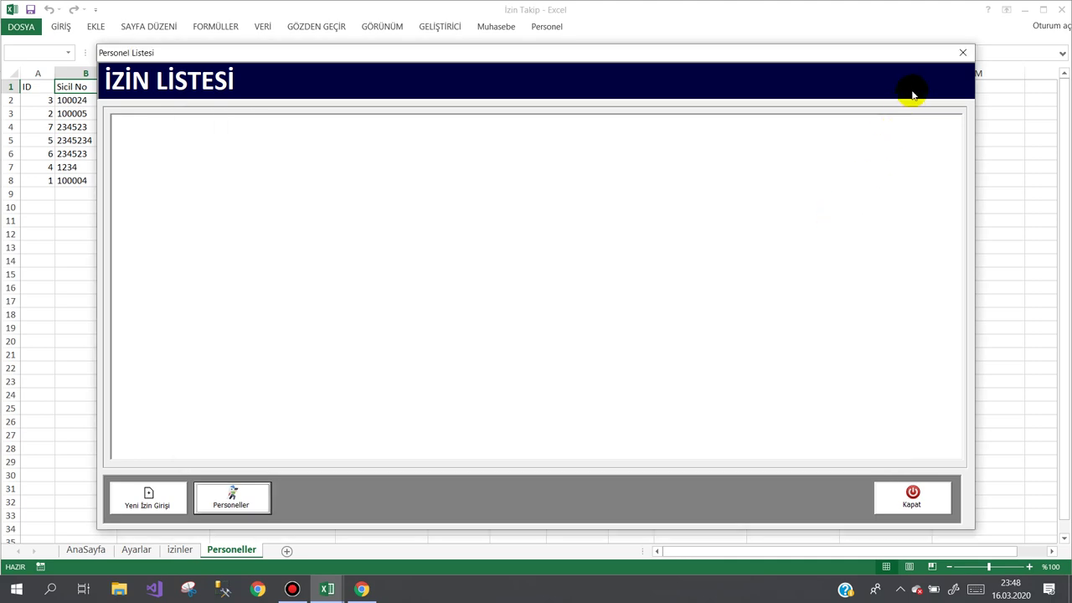
pyautogui.click(912, 496)
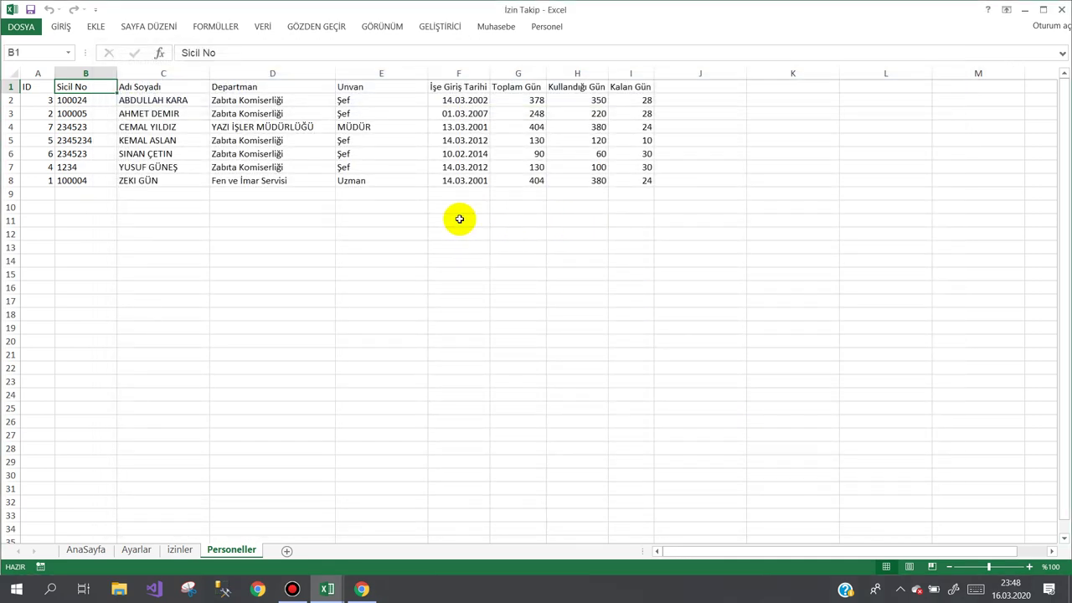
# - Back in the VBA editor, open the frmPersonelListesi design and maximize the editor
pyautogui.moveTo(335, 586)
pyautogui.click(376, 527)
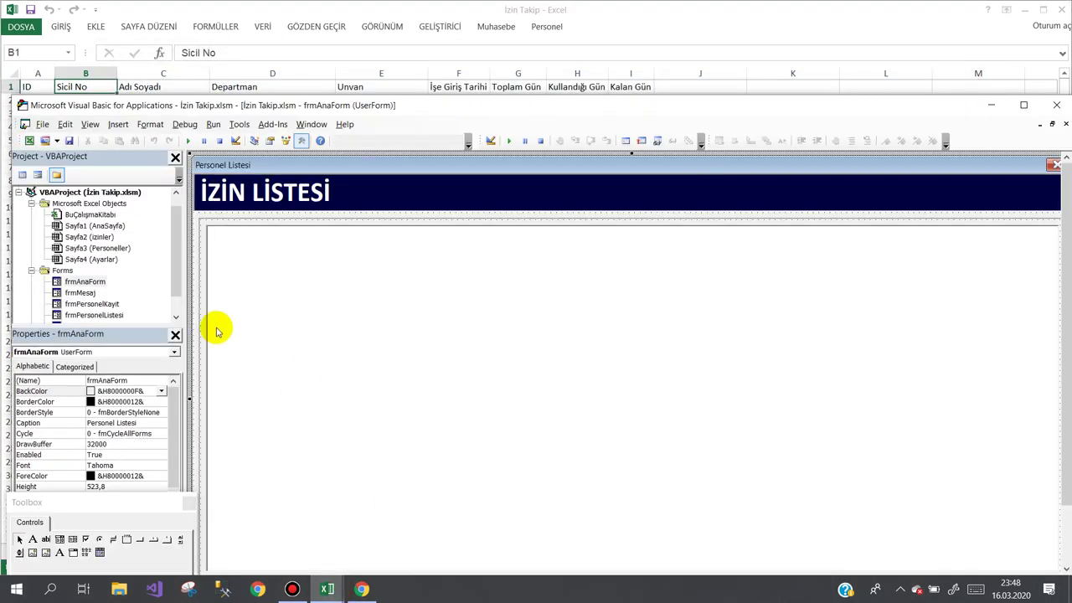
pyautogui.doubleClick(94, 315)
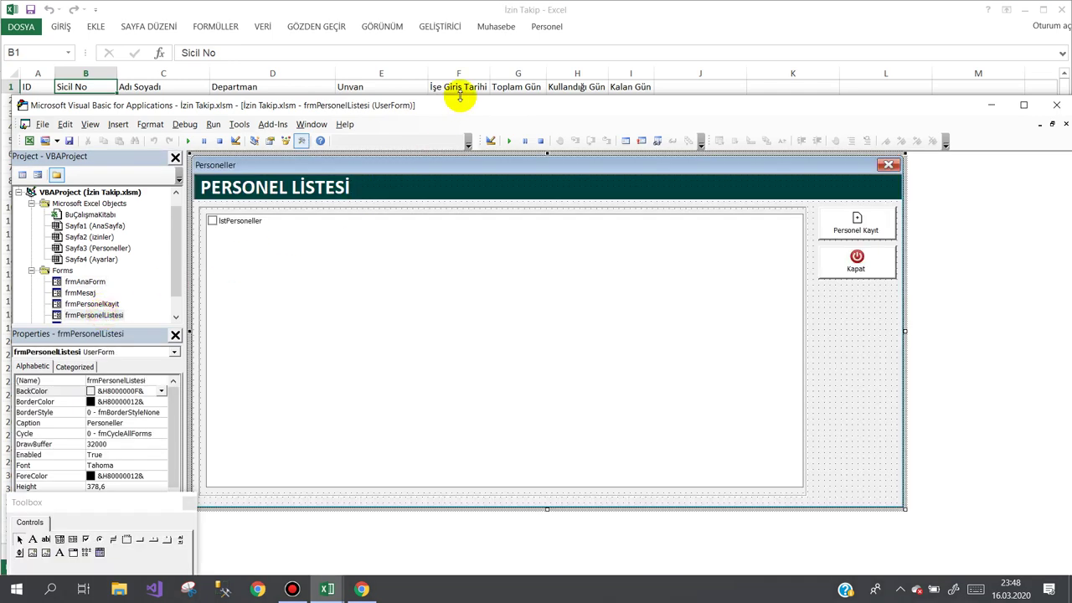
pyautogui.doubleClick(528, 104)
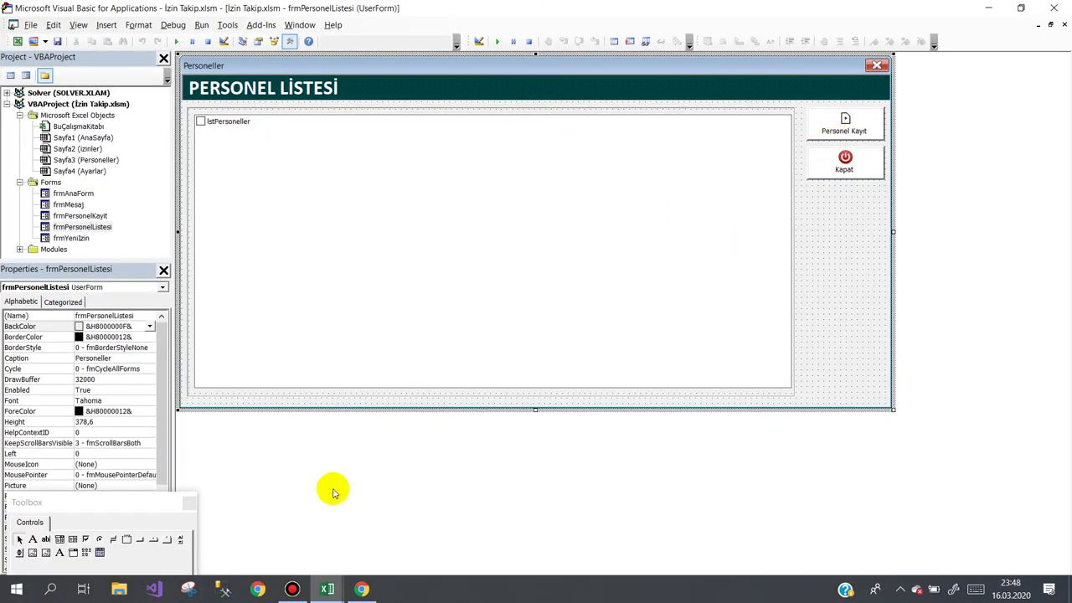
pyautogui.click(292, 589)
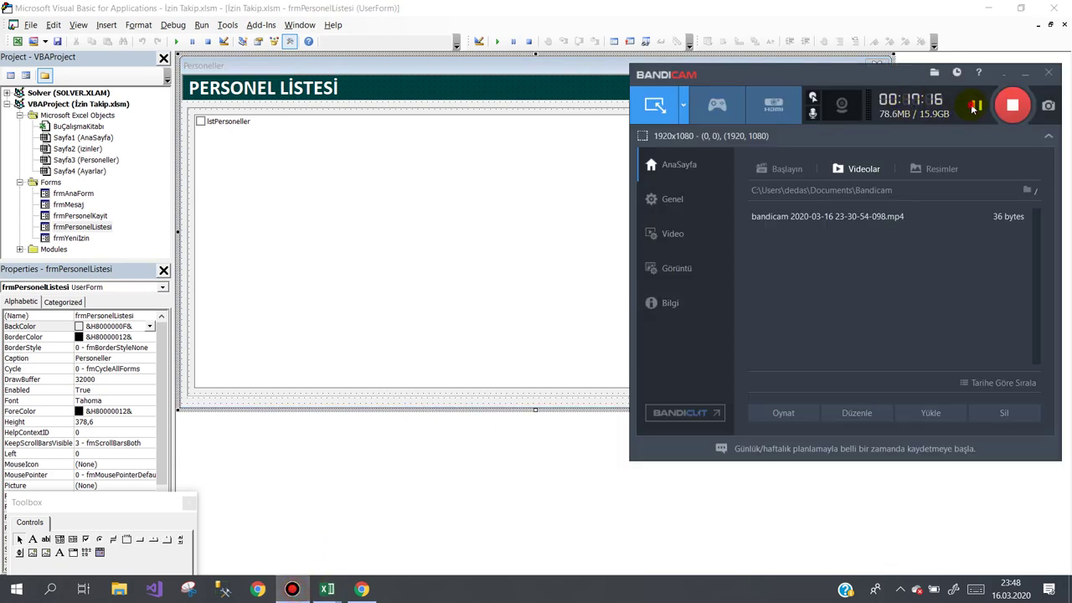
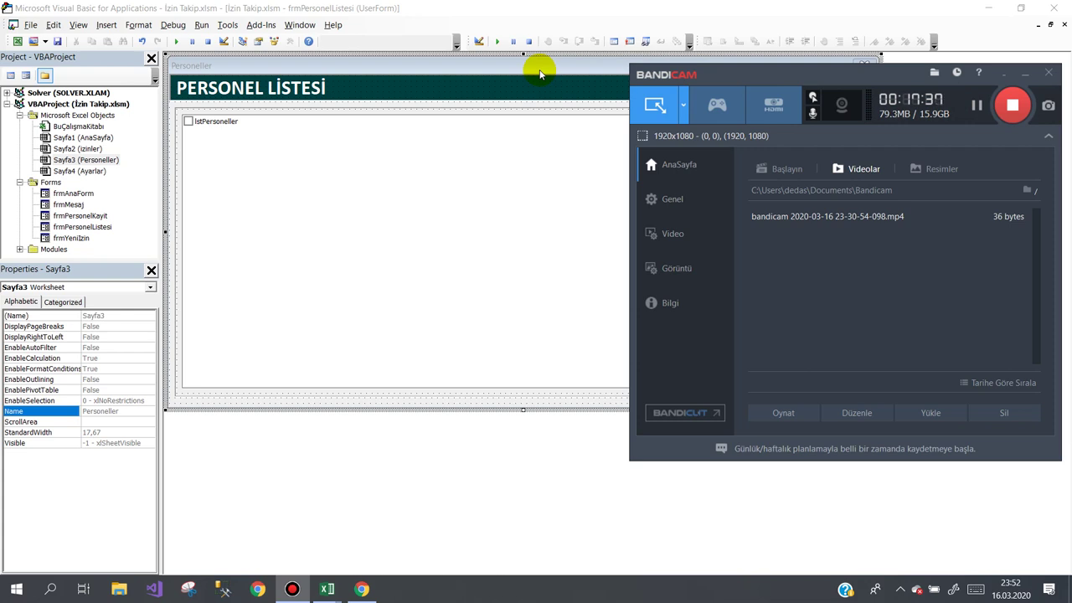
# - Add a UserForm_Activate procedure to frmPersonelListesi's code that calls PersonelListele
pyautogui.click(390, 403)
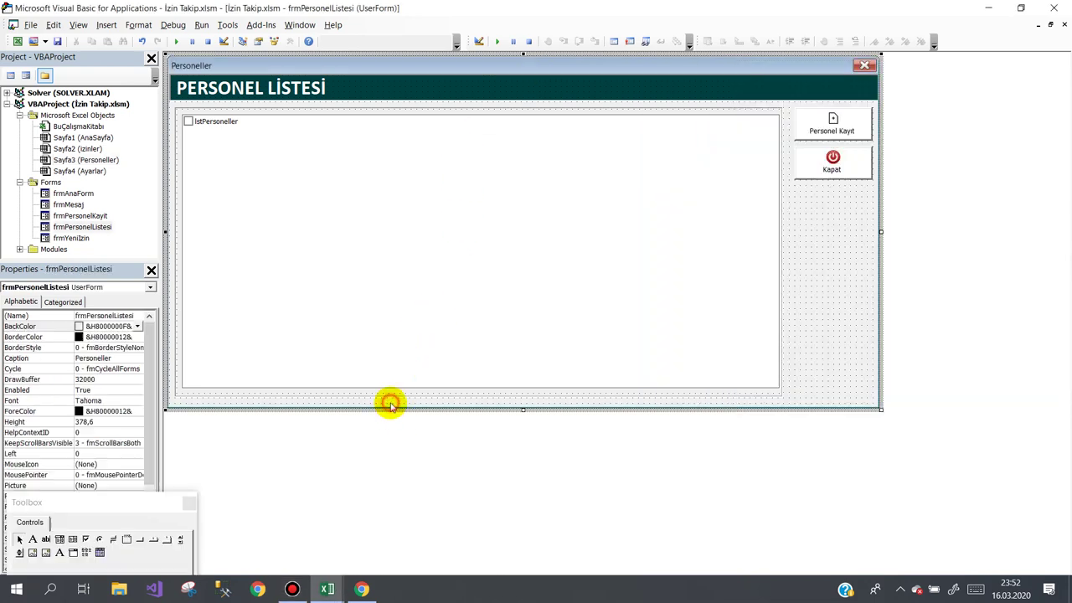
pyautogui.doubleClick(390, 403)
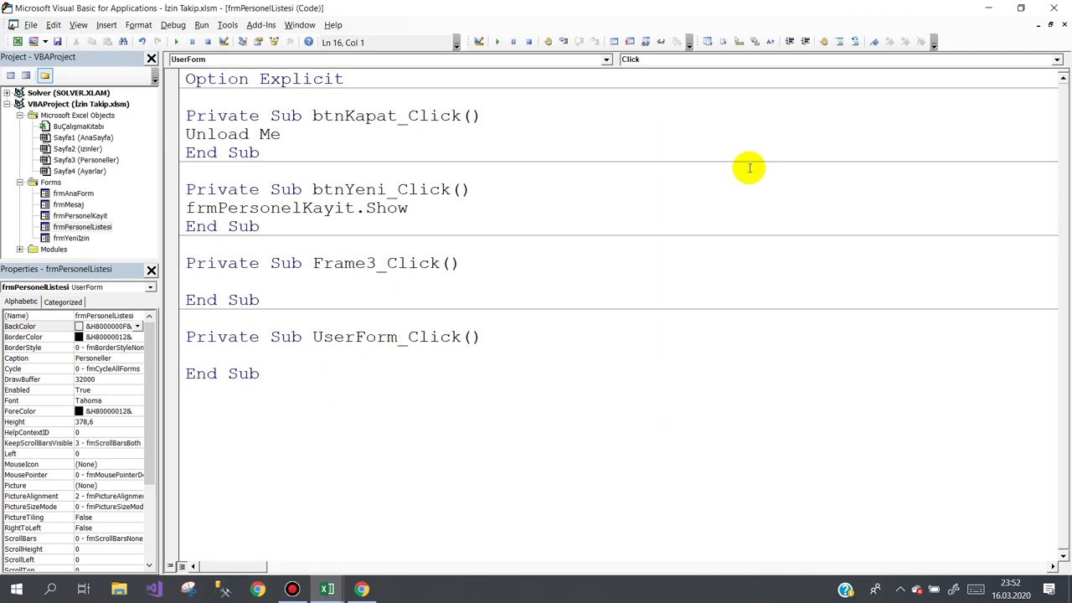
pyautogui.click(630, 59)
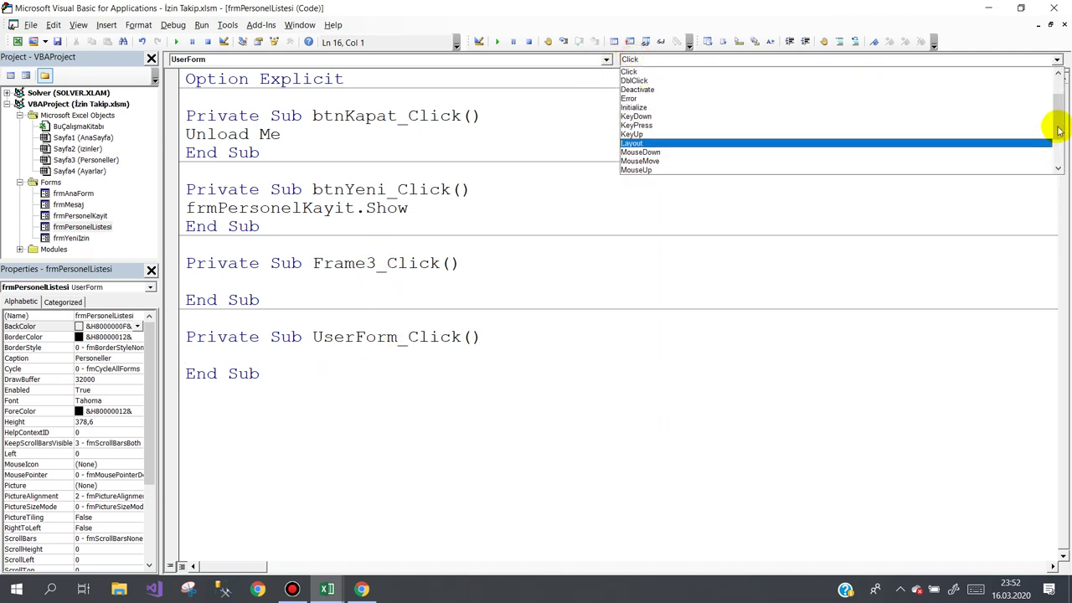
pyautogui.moveTo(1055, 132); pyautogui.dragTo(1059, 107)
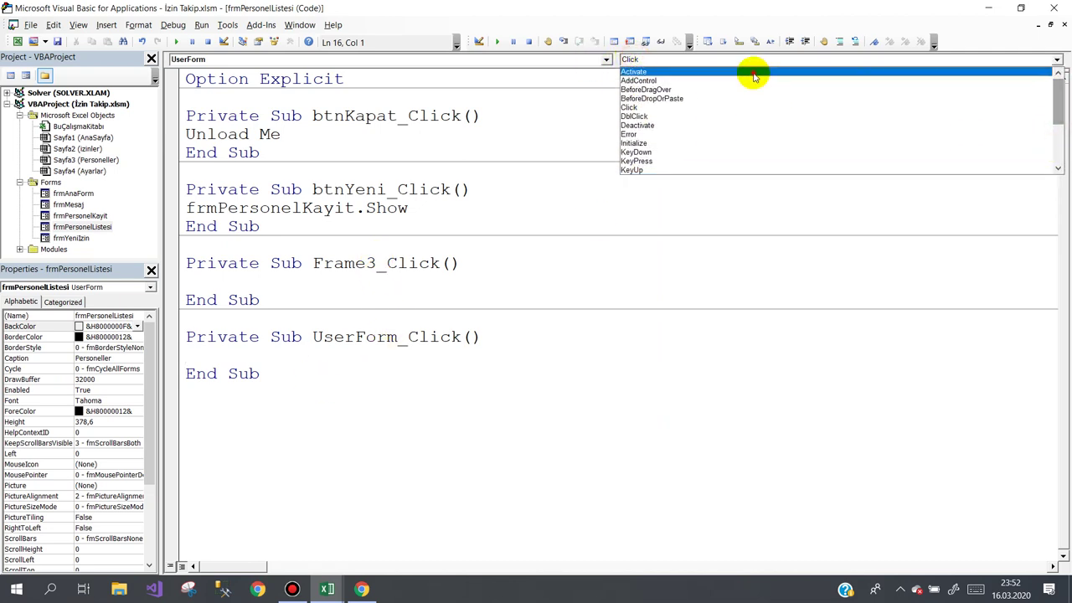
pyautogui.click(753, 72)
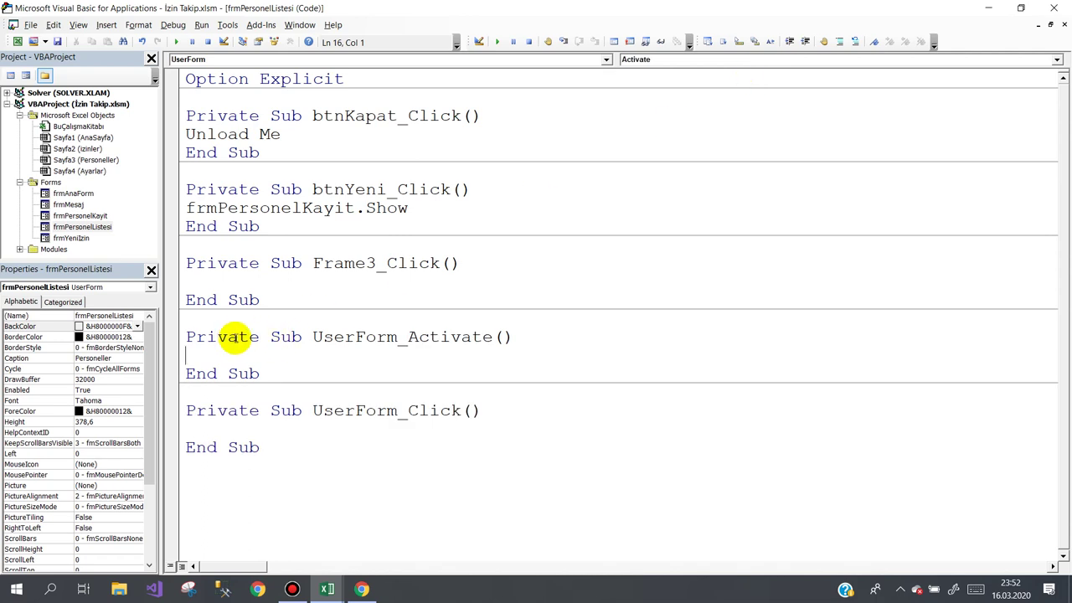
pyautogui.write('Li')
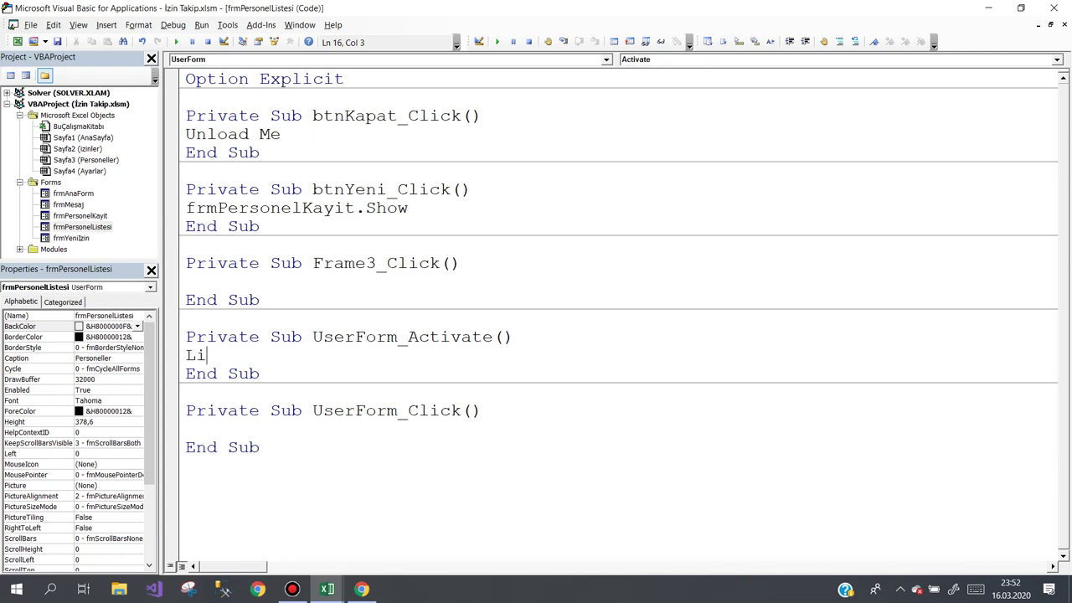
pyautogui.press('BackSpace')
pyautogui.press('BackSpace')
pyautogui.press('BackSpace')
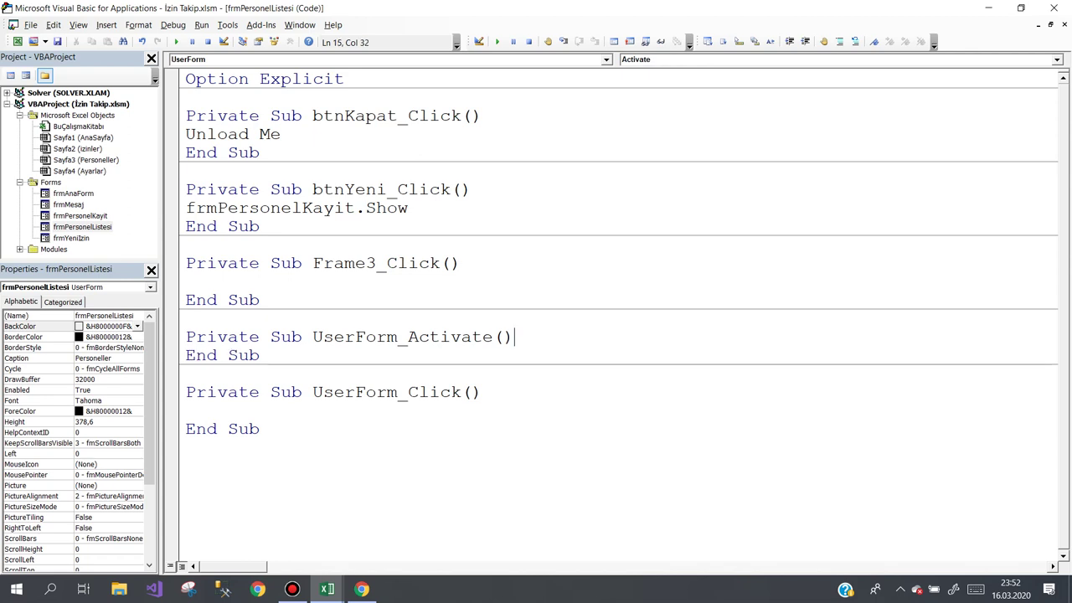
pyautogui.press('Return')
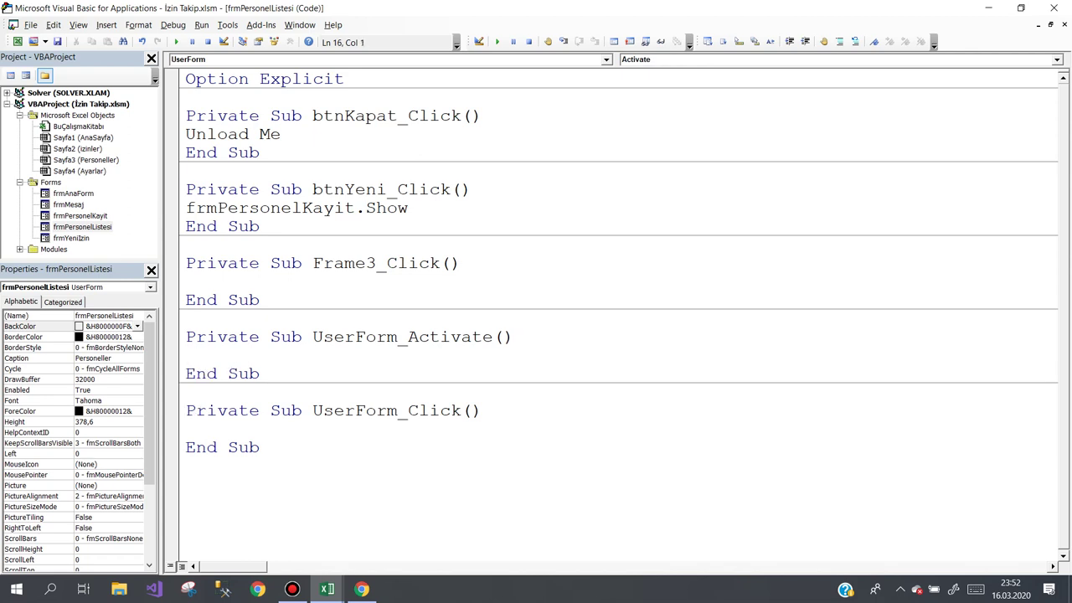
pyautogui.write('PersonelL')
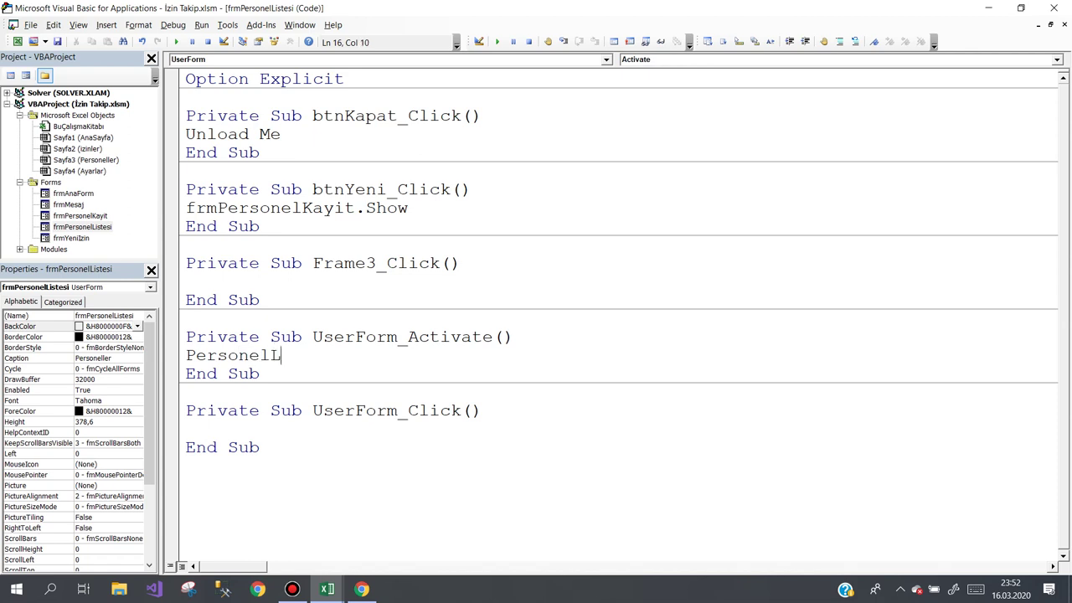
pyautogui.write('istele')
# - Declare Sub PersonelListele with Dim x As Long and Dim prs As ListItem
pyautogui.click(186, 392)
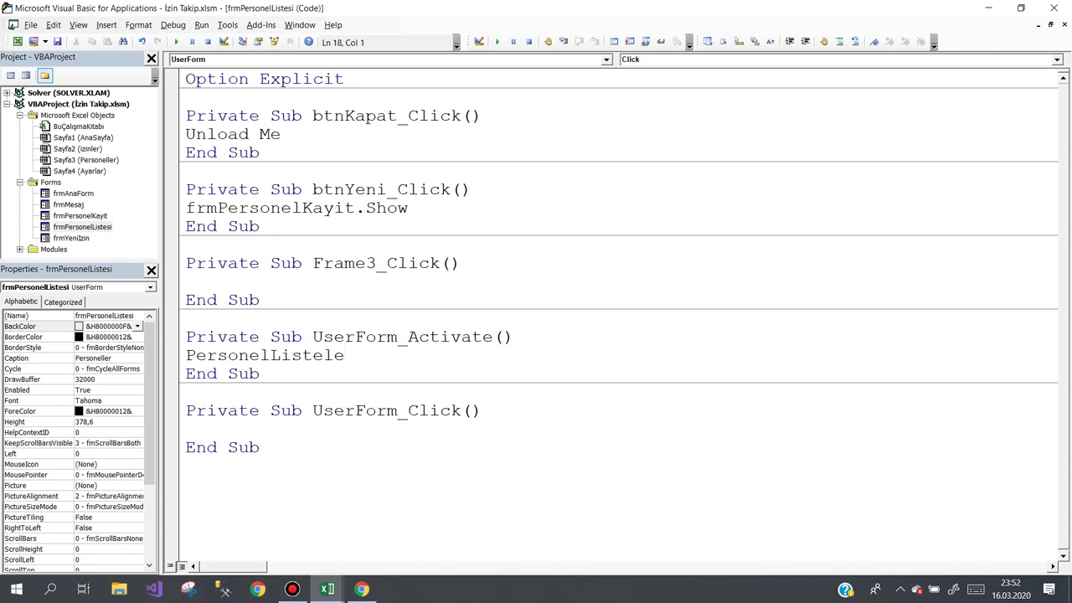
pyautogui.write('sub ')
pyautogui.write('Person')
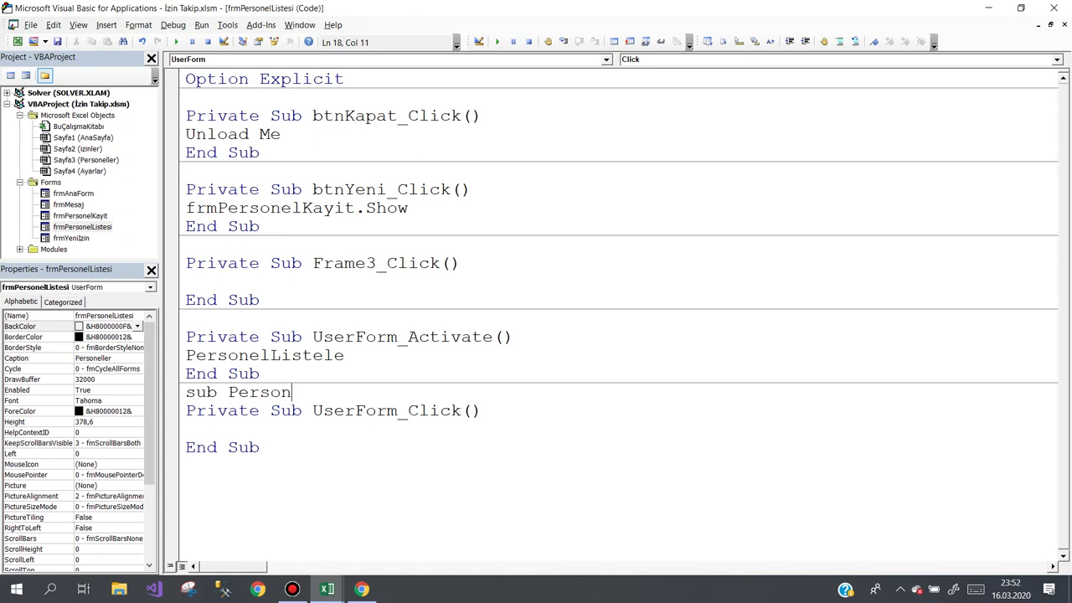
pyautogui.write('elListel')
pyautogui.write('e')
pyautogui.press('Return')
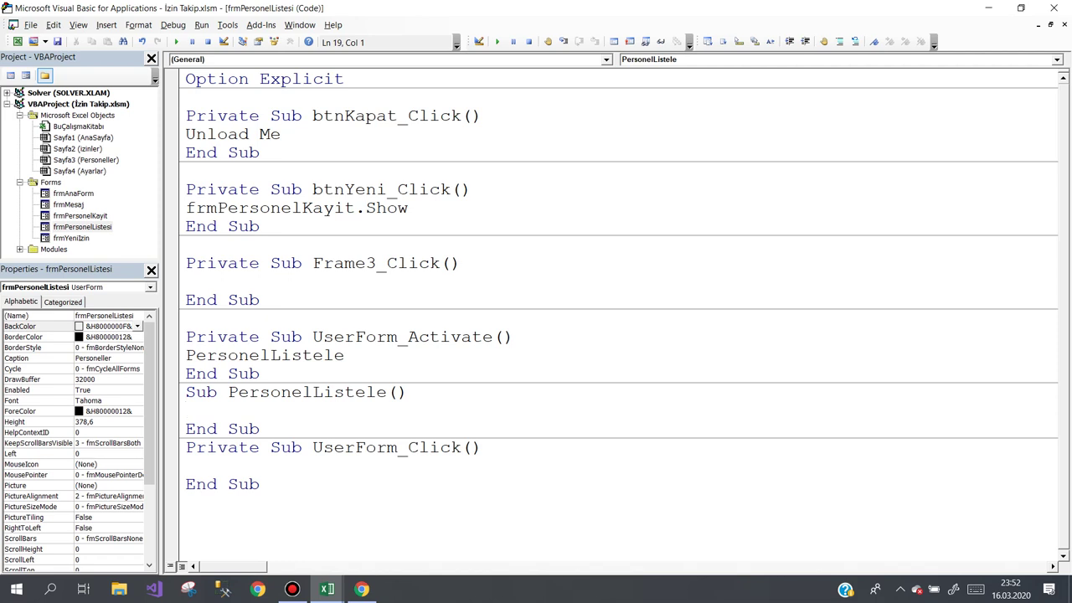
pyautogui.write('dim')
pyautogui.write(' x as l')
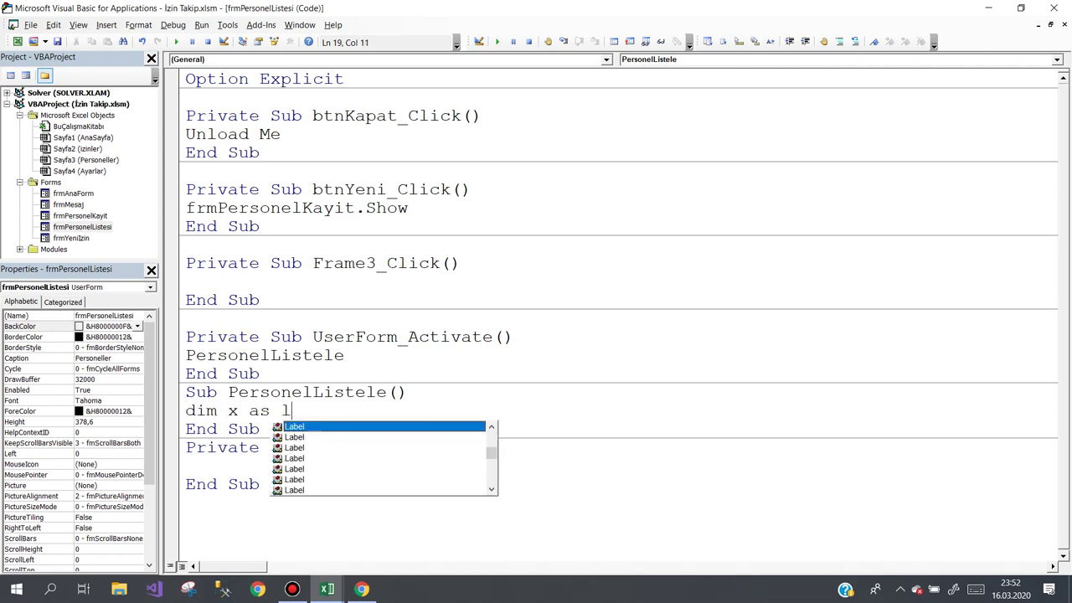
pyautogui.write('ong')
pyautogui.press('Return')
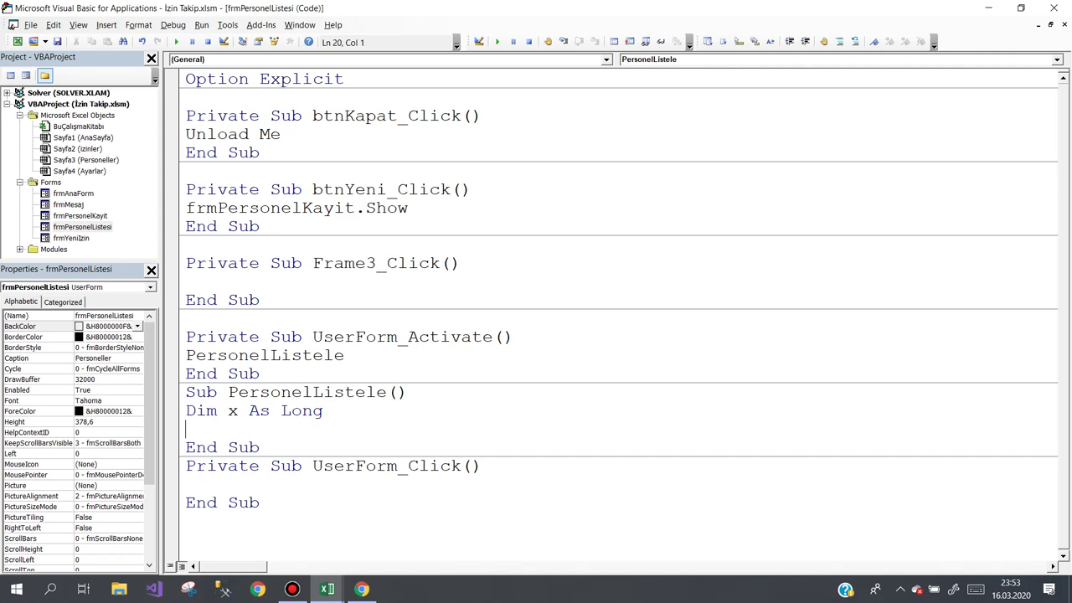
pyautogui.write('dim ')
pyautogui.write('pr')
pyautogui.write('s as lis')
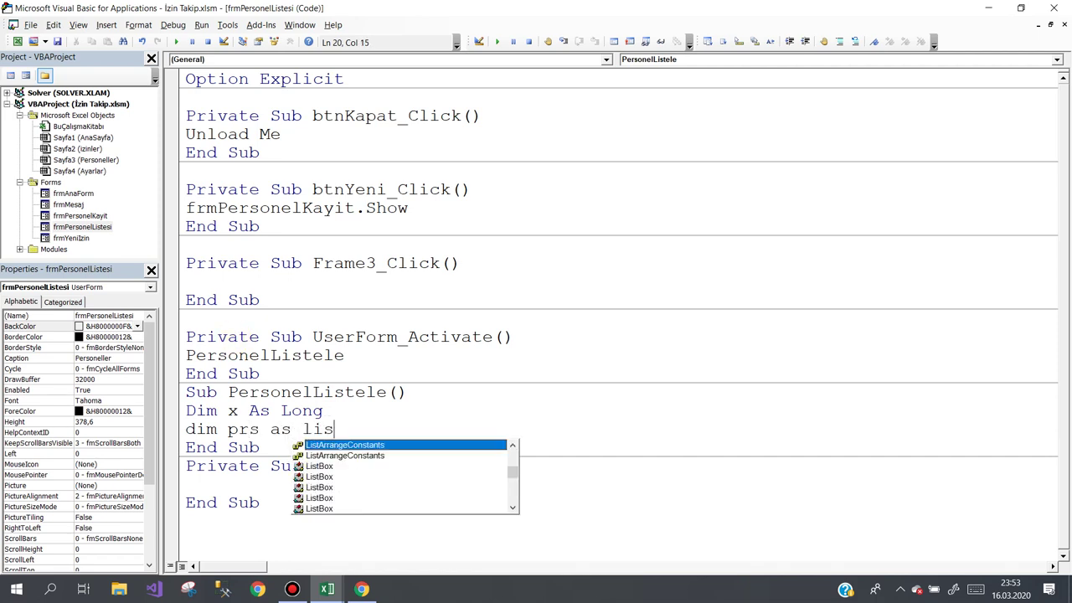
pyautogui.write('t')
pyautogui.write('i')
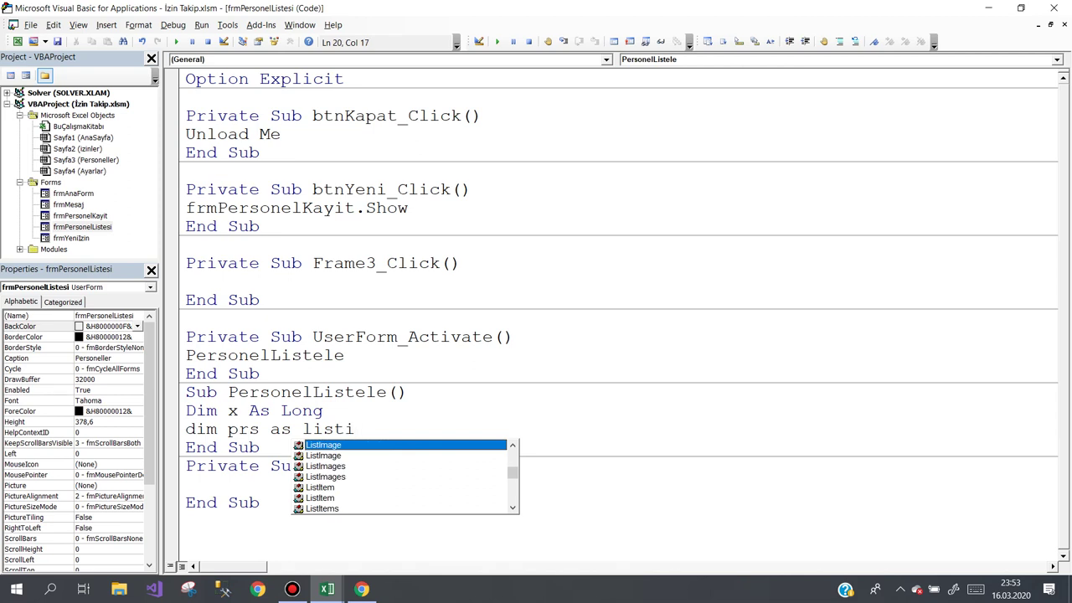
pyautogui.press('Down')
pyautogui.press('Down')
pyautogui.press('Down')
pyautogui.press('Down')
pyautogui.press('space')
pyautogui.press('Return')
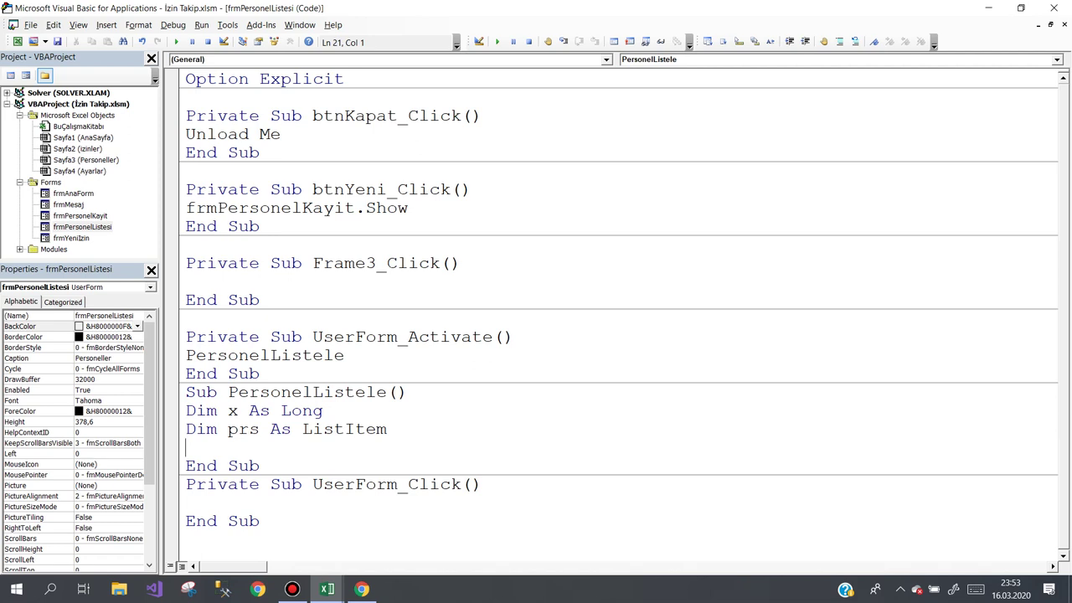
# - Add lstPersoneller.ListItems.Clear as the procedure's next line
pyautogui.write('li')
pyautogui.press('BackSpace')
pyautogui.write('stP')
pyautogui.hotkey('ctrl', 'space')
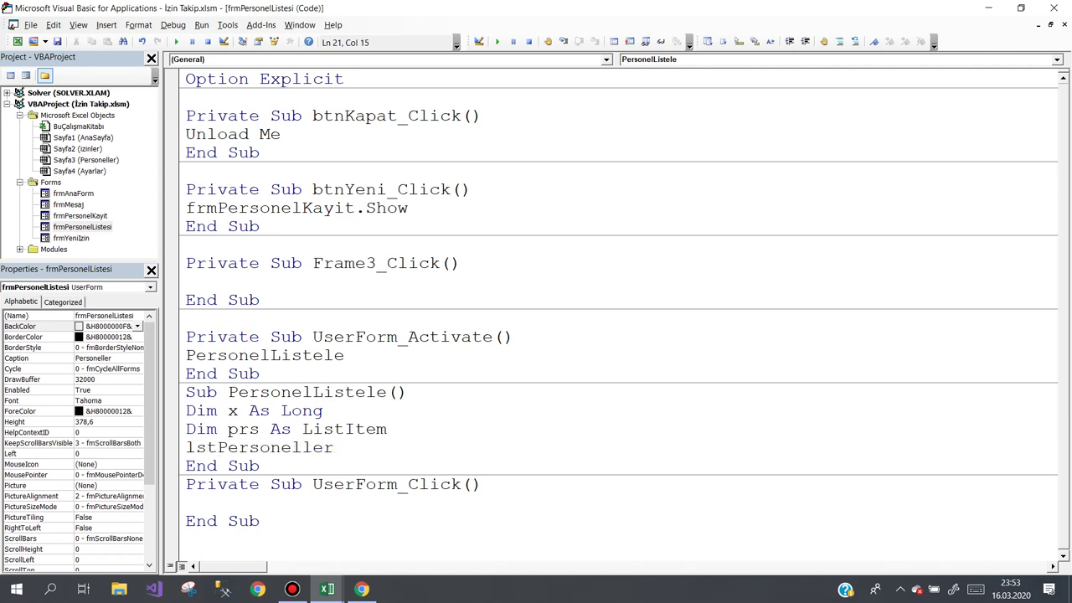
pyautogui.write('.li')
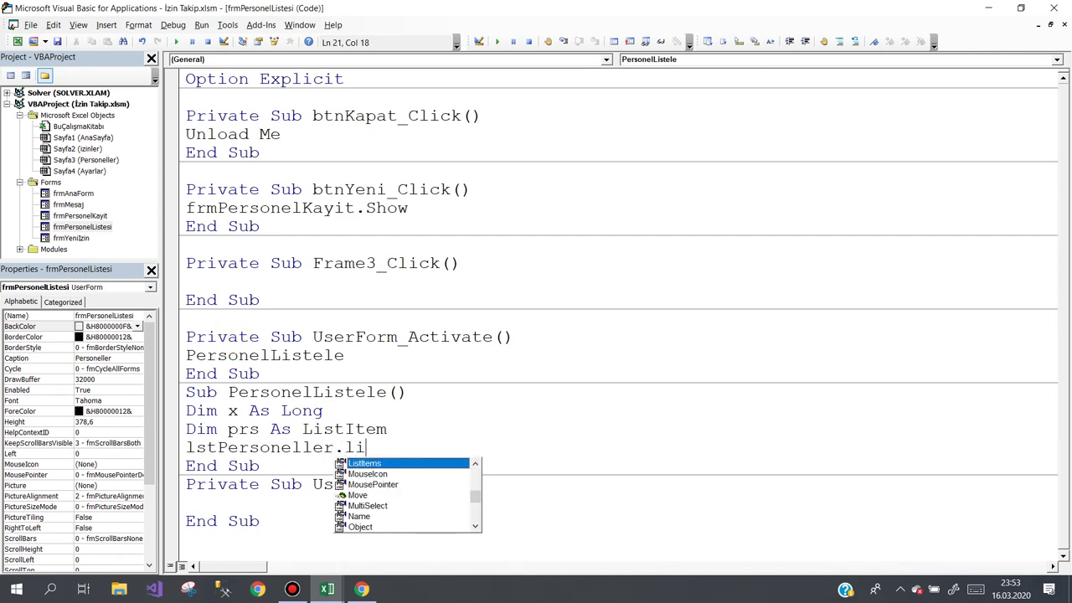
pyautogui.write('s')
pyautogui.write('.c')
pyautogui.press('Tab')
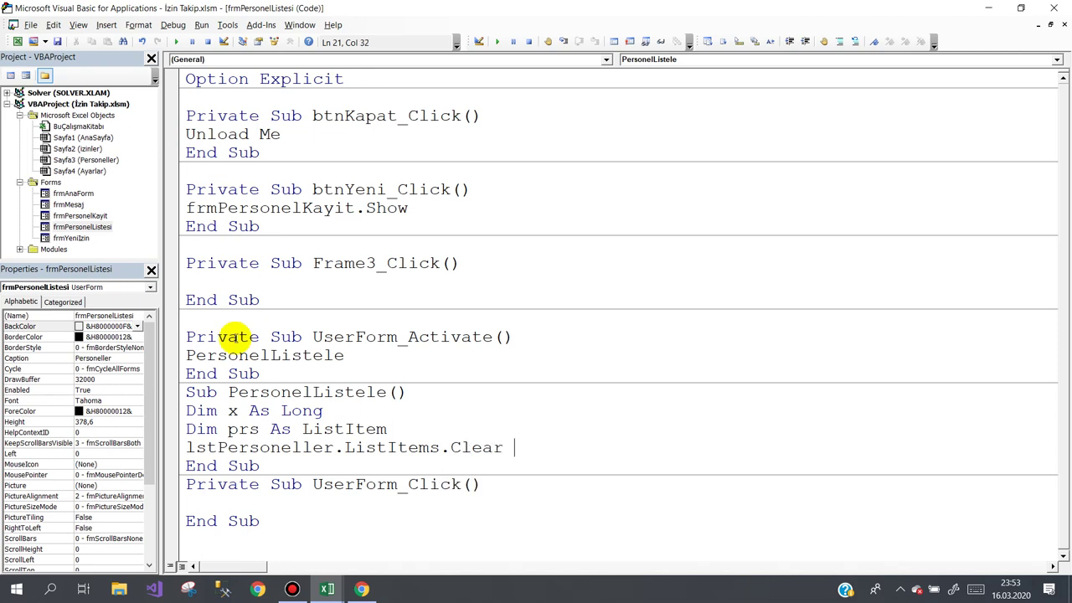
pyautogui.press('Return')
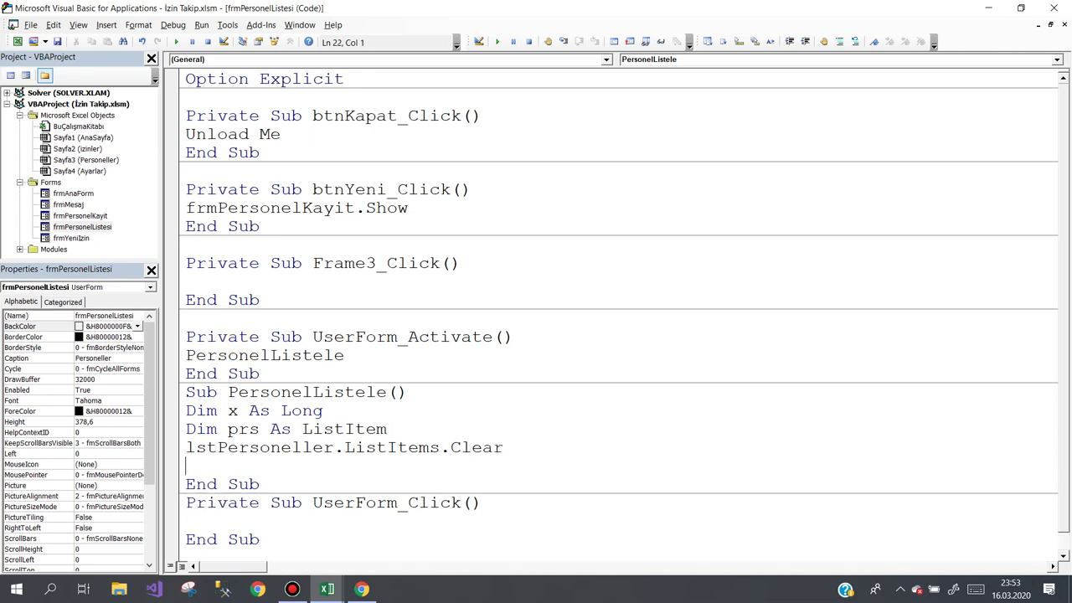
# - Write a For x = 2 To 1000000 … Next loop and begin an If Sheets( condition inside it
pyautogui.write('for ')
pyautogui.write('x=2 to')
pyautogui.write(' 1000000')
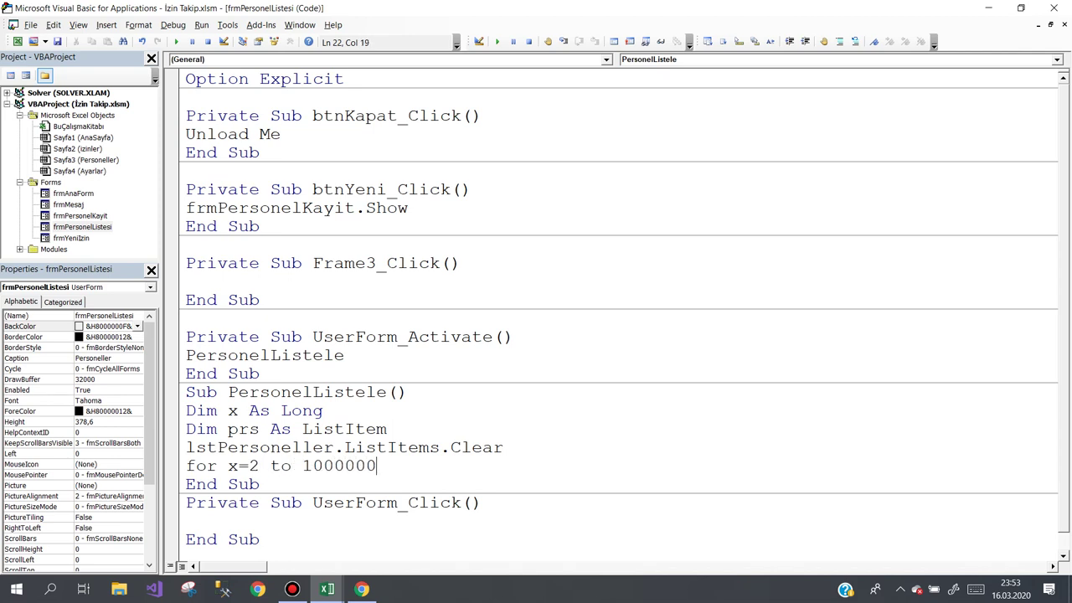
pyautogui.press('Return')
pyautogui.press('Return')
pyautogui.press('Return')
pyautogui.write('nex')
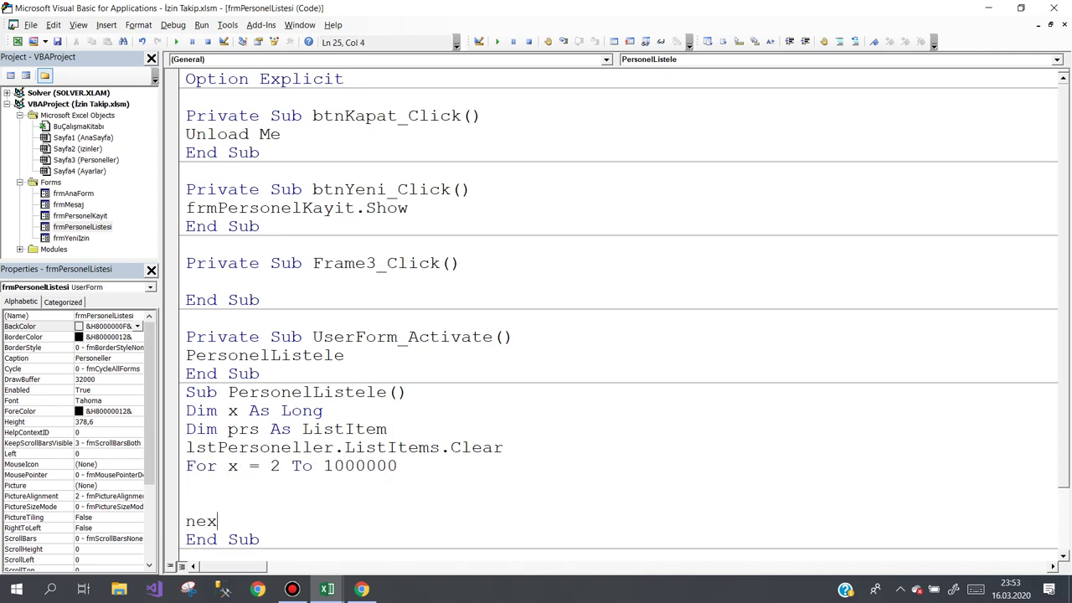
pyautogui.write('t')
pyautogui.press('Up')
pyautogui.press('Up')
pyautogui.write('if ')
pyautogui.write('she')
pyautogui.hotkey('ctrl', 'space')
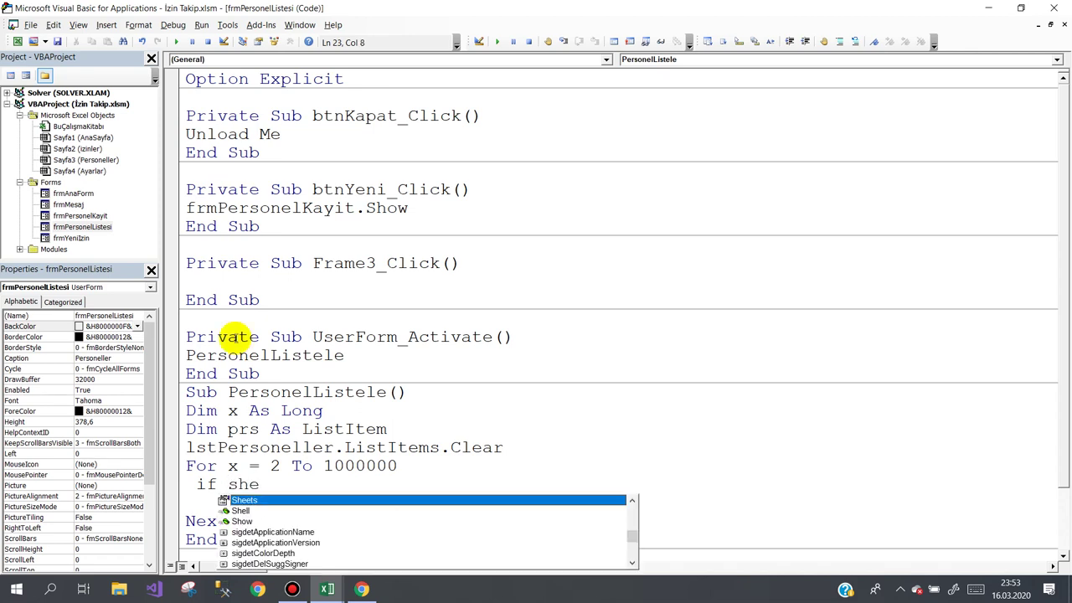
pyautogui.write('("')
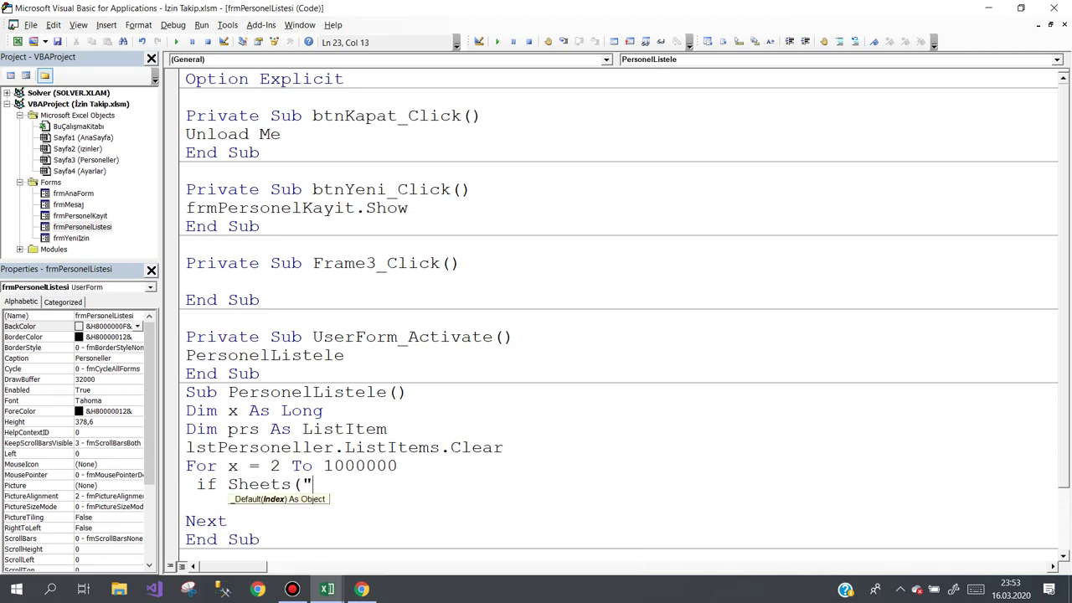
pyautogui.write('pe')
pyautogui.press('BackSpace')
pyautogui.press('BackSpace')
# - Replace 'Gün' with 'İzin' in headers G1, H1 and I1: Toplam İzin, Kullandığı İzin, Kalan İzin
pyautogui.click(327, 589)
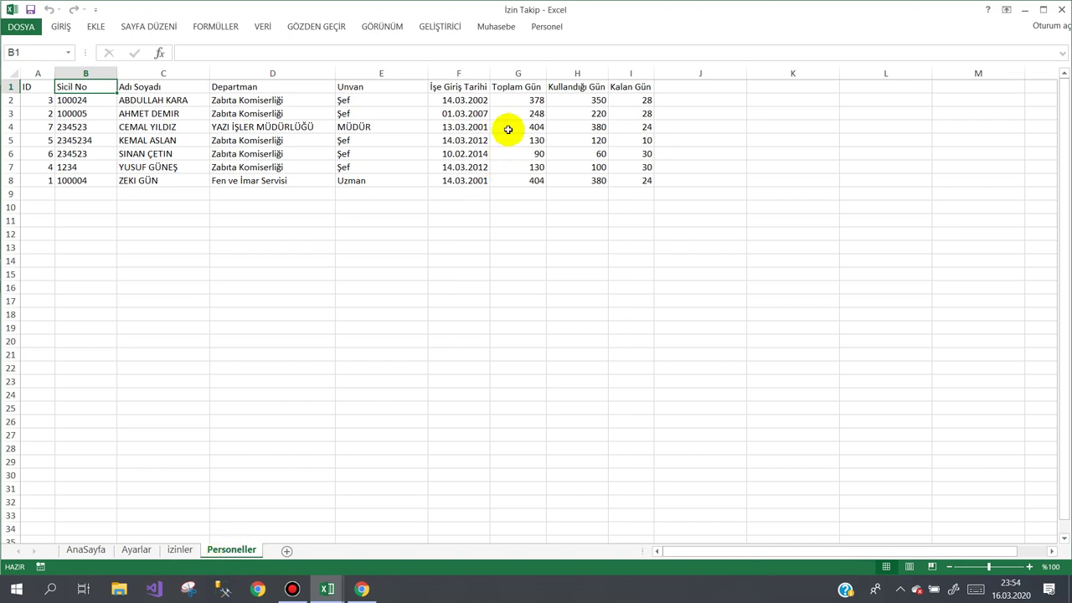
pyautogui.click(512, 87)
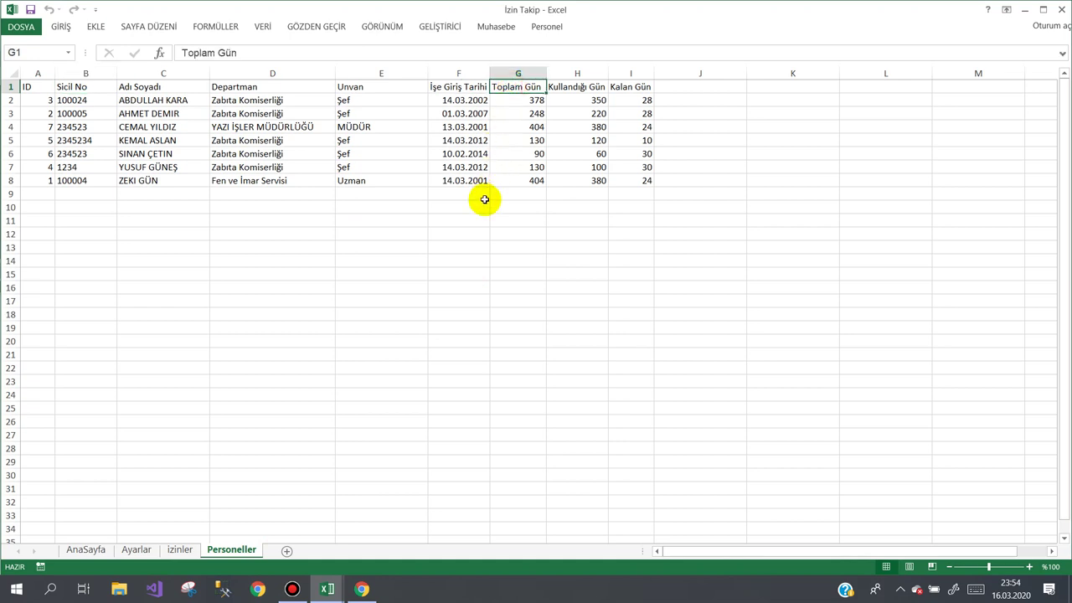
pyautogui.doubleClick(523, 87)
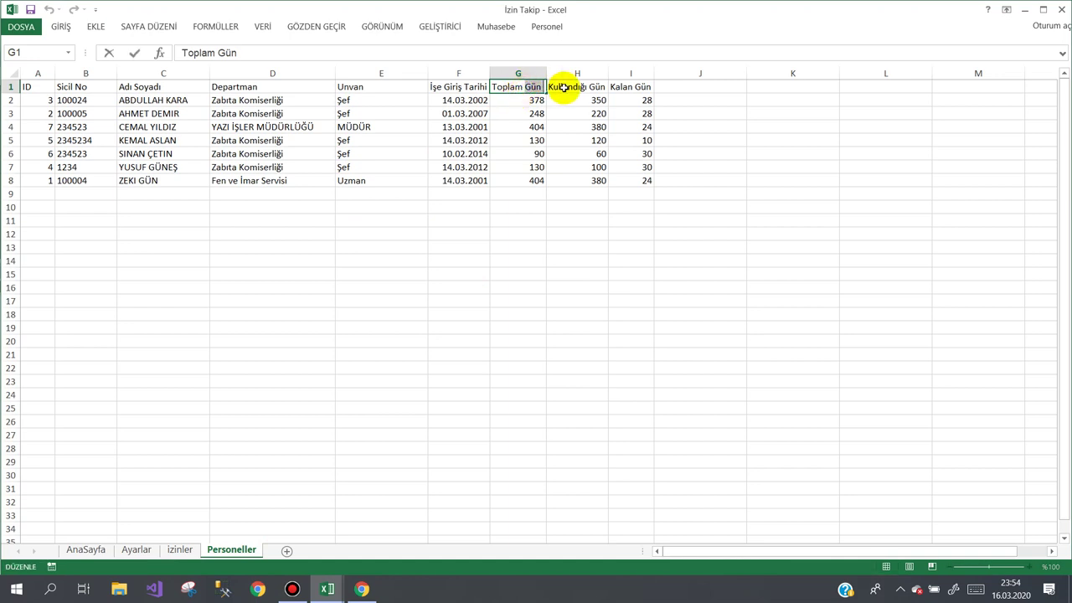
pyautogui.write('İzin')
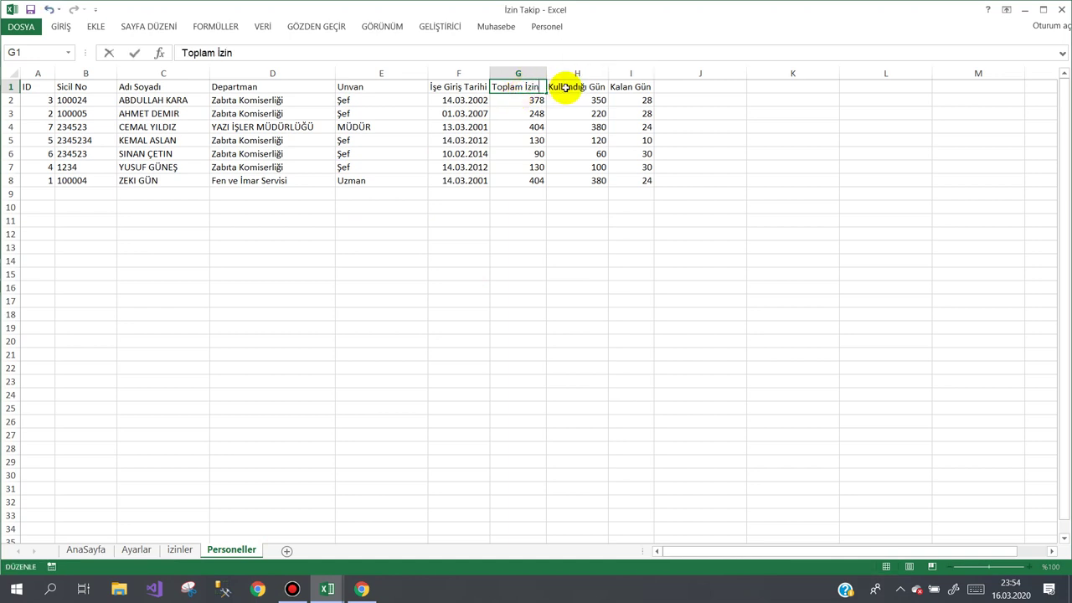
pyautogui.doubleClick(590, 87)
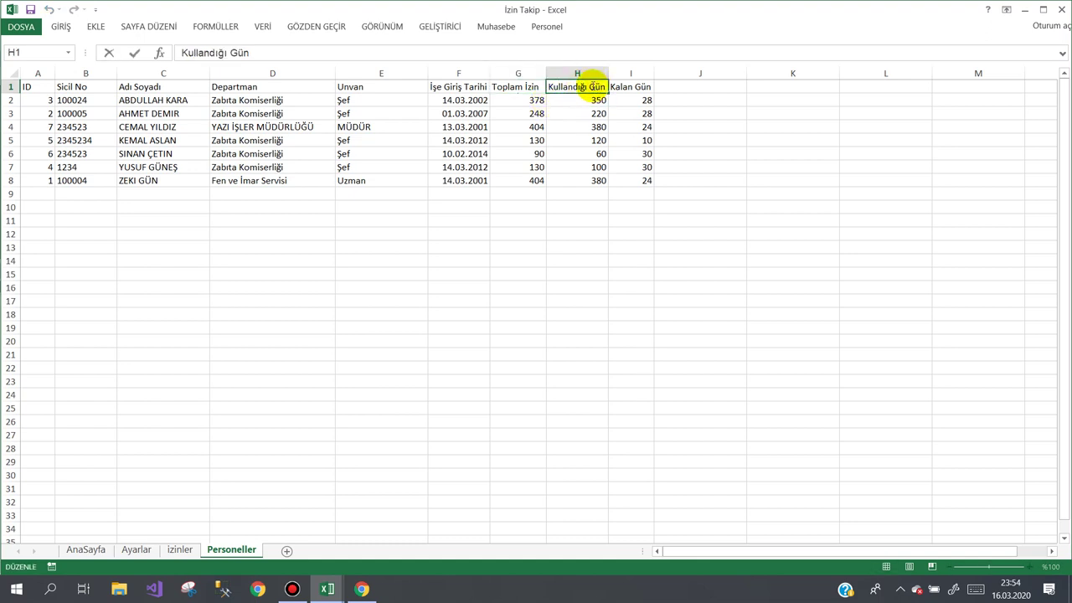
pyautogui.doubleClick(603, 87)
pyautogui.write('İzi')
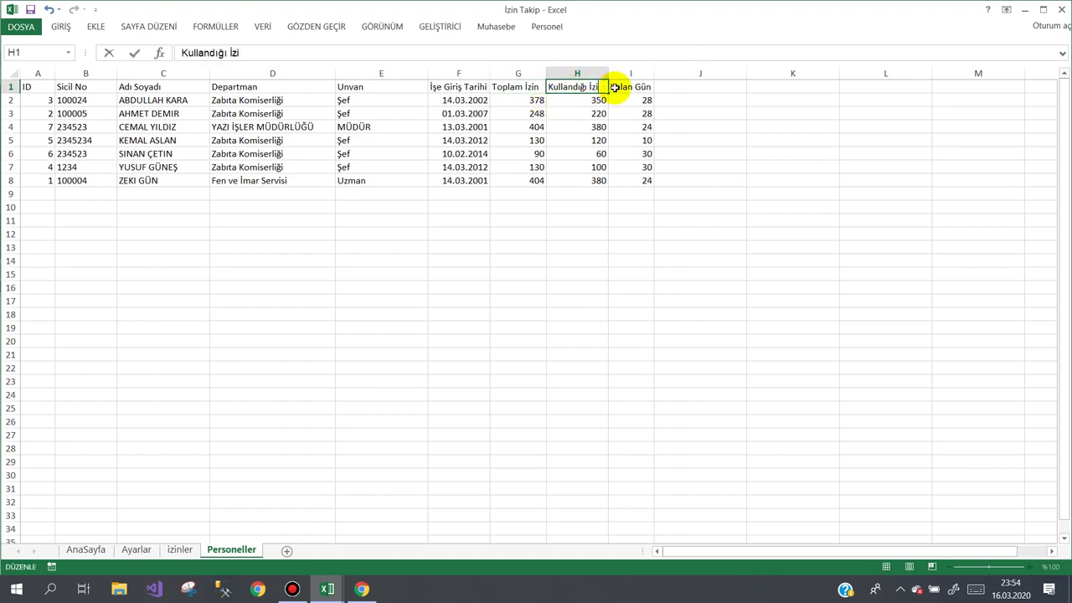
pyautogui.write('n')
pyautogui.doubleClick(636, 87)
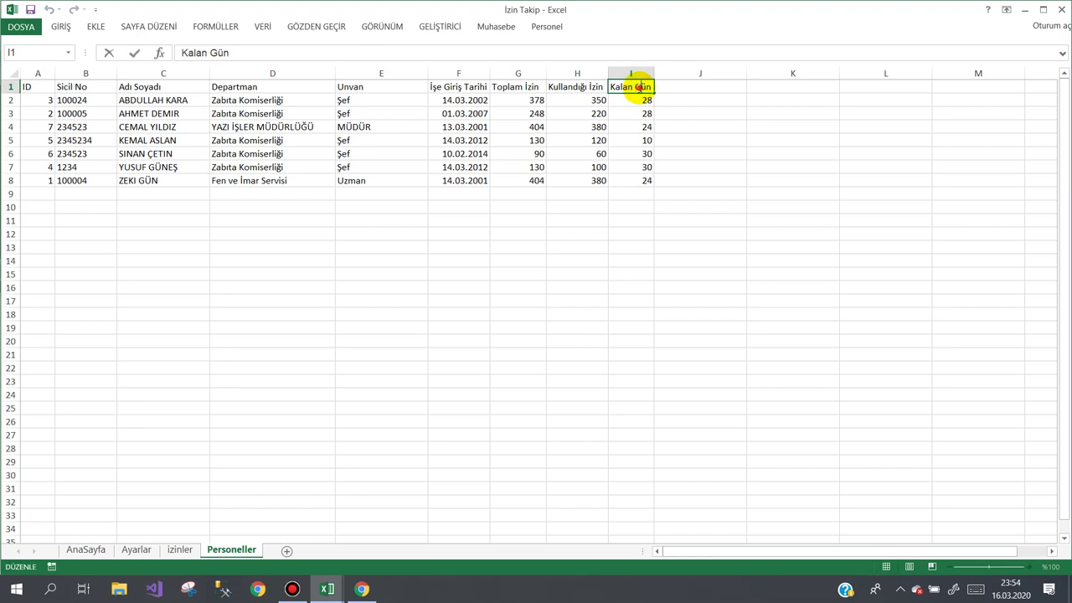
pyautogui.moveTo(635, 87); pyautogui.dragTo(679, 88)
pyautogui.write('İ')
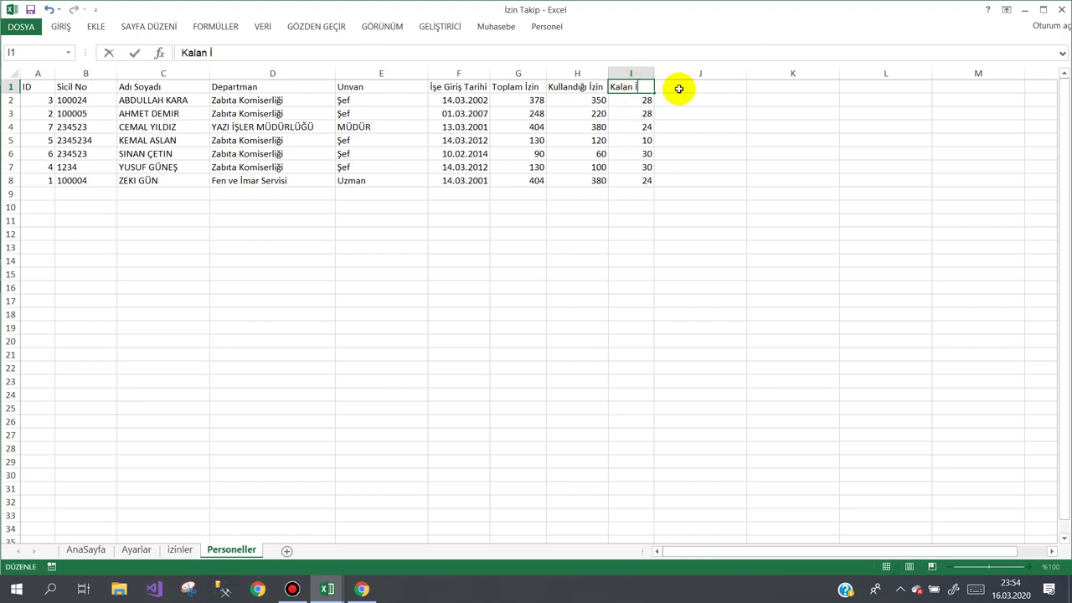
pyautogui.write('zin')
pyautogui.click(553, 194)
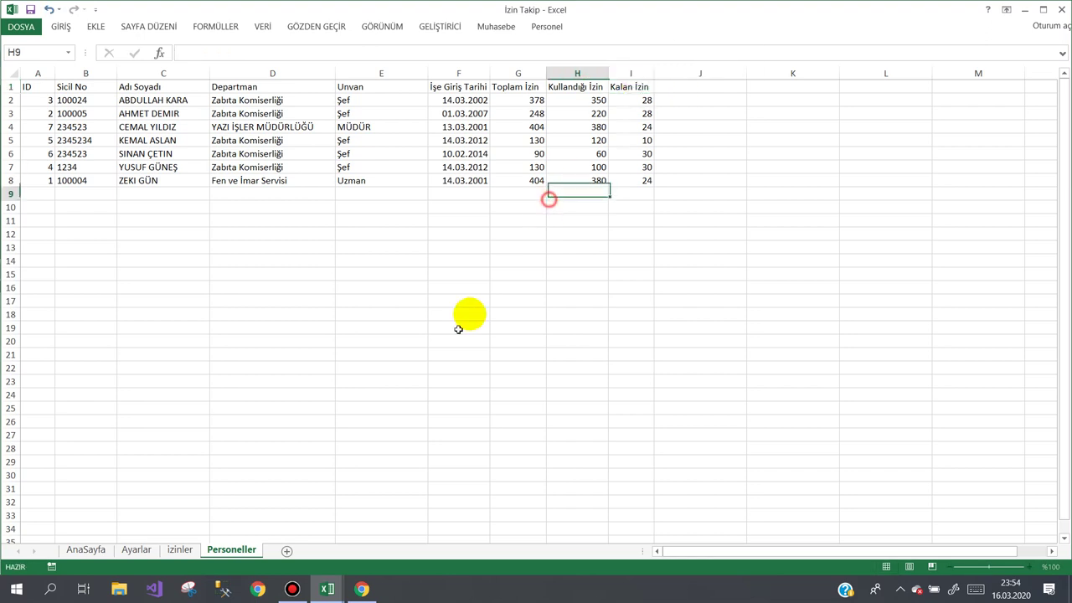
# - Look over the frmYeniIzin and frmPersonelKayit designs, then reopen frmPersonelListesi's code at PersonelListele
pyautogui.moveTo(327, 589)
pyautogui.click(356, 540)
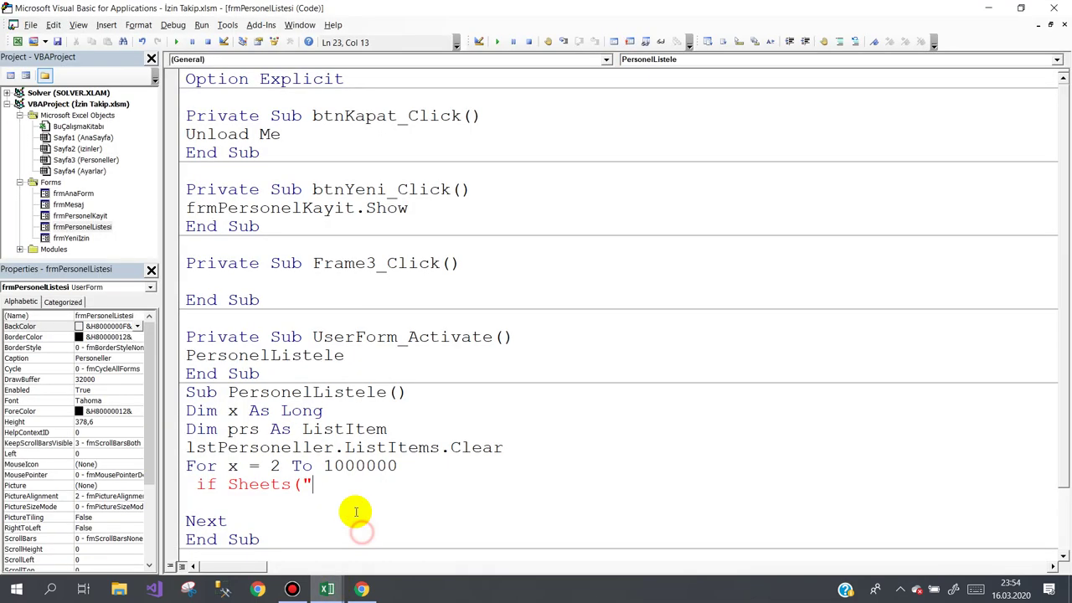
pyautogui.doubleClick(72, 239)
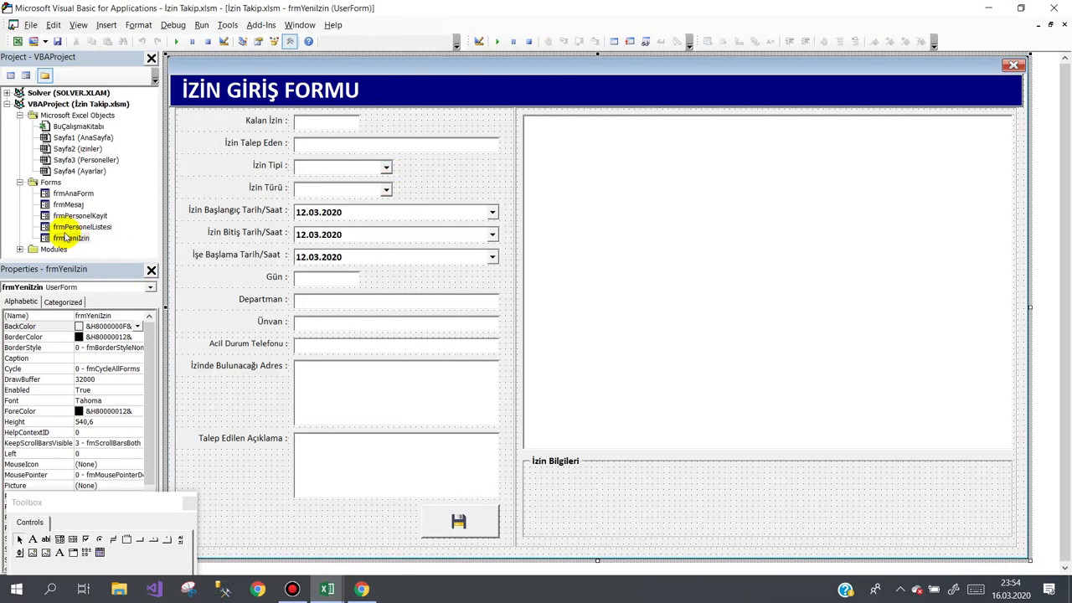
pyautogui.doubleClick(72, 216)
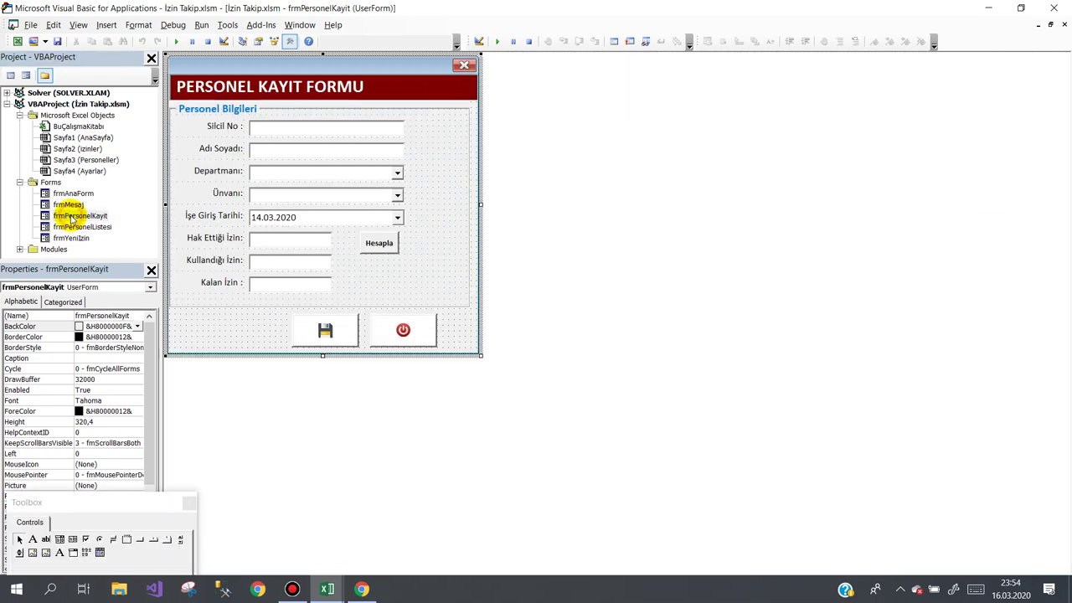
pyautogui.click(222, 239)
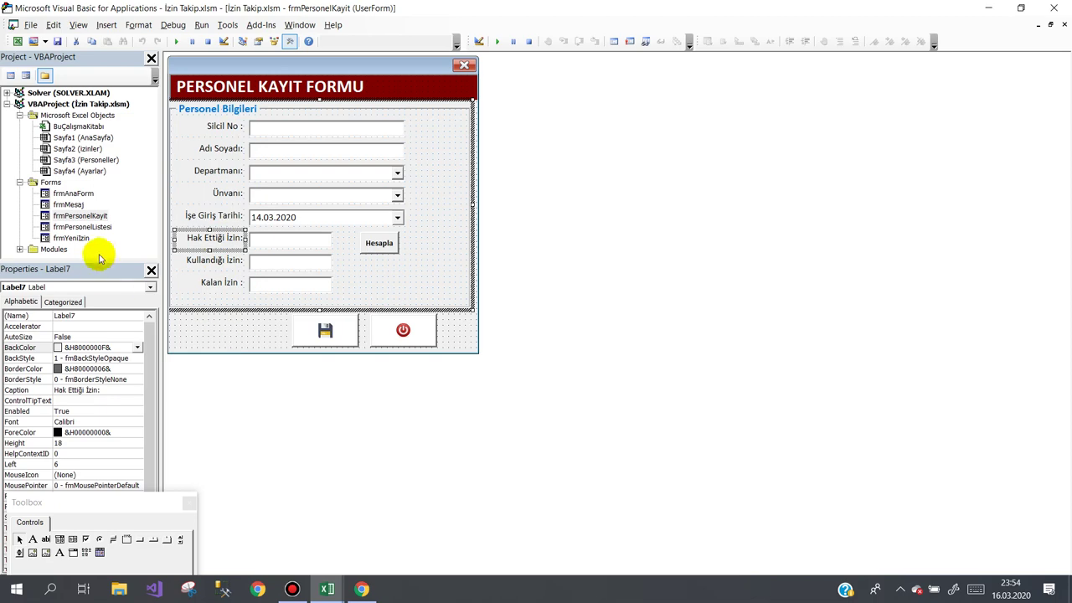
pyautogui.doubleClick(84, 227)
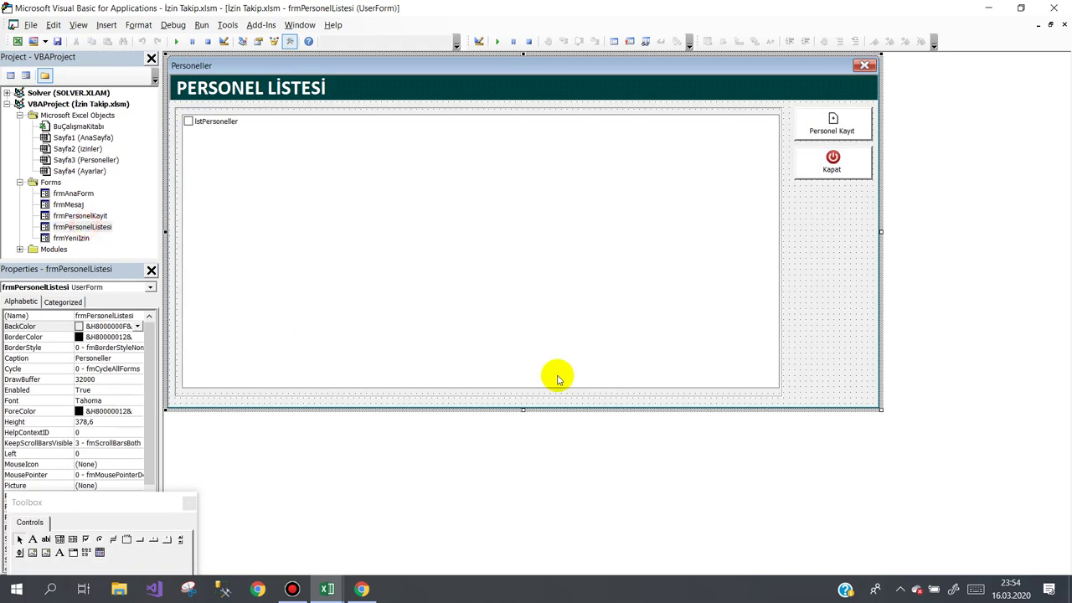
pyautogui.press('F7')
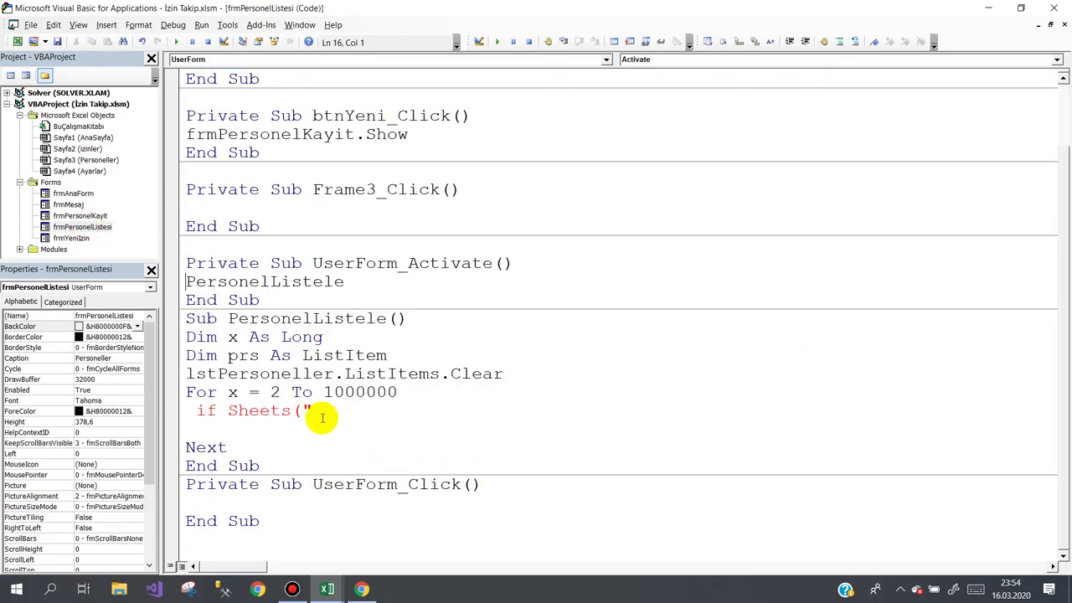
pyautogui.click(317, 410)
# - Copy the Personeller sheet tab's name in Excel, leaving the name unchanged
pyautogui.click(329, 587)
pyautogui.click(289, 546)
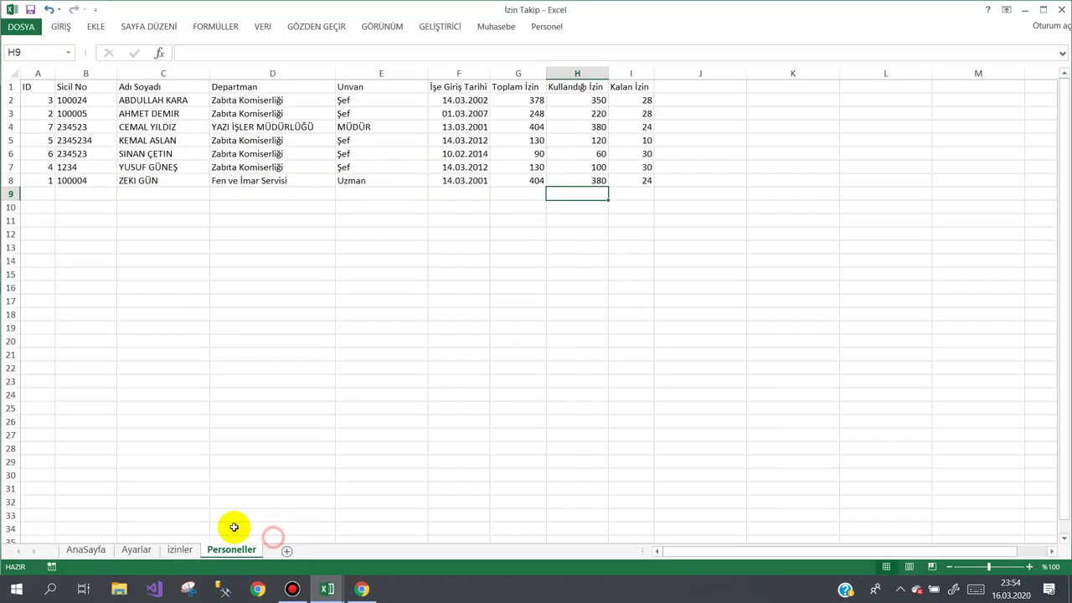
pyautogui.press('Right')
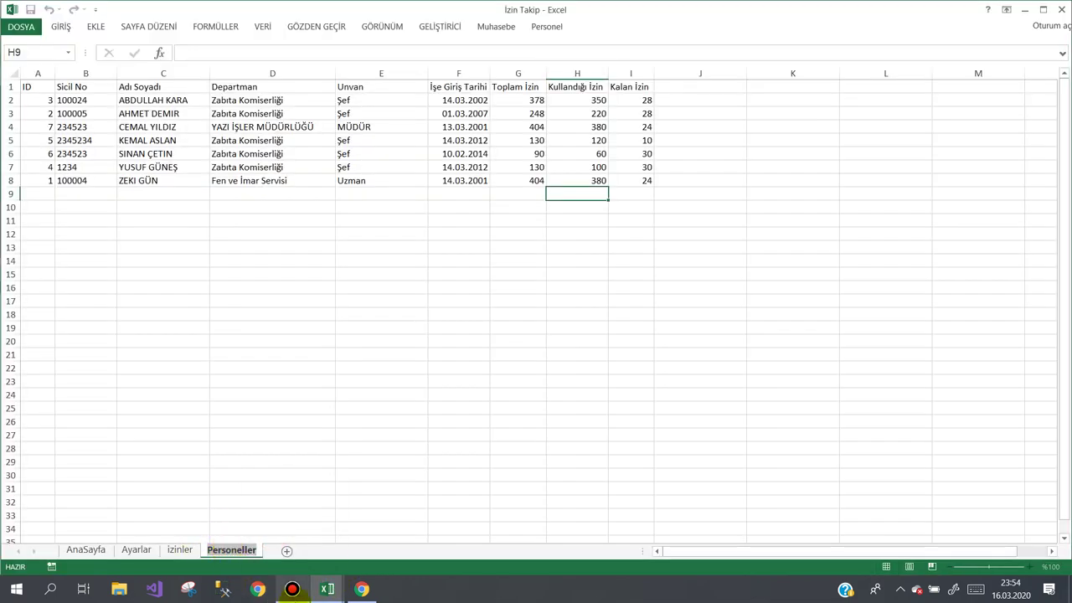
pyautogui.click(147, 302)
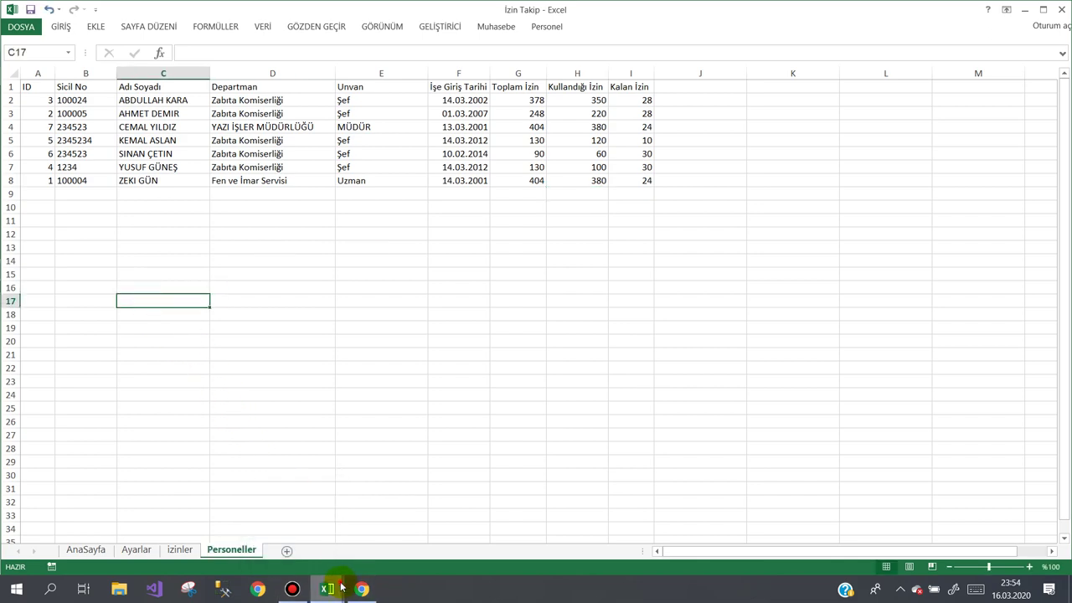
# - Complete the line If Sheets("Personeller").Range("A" & x).Value = "" Then Exit For
pyautogui.moveTo(341, 587)
pyautogui.click(395, 536)
pyautogui.write('Personeller')
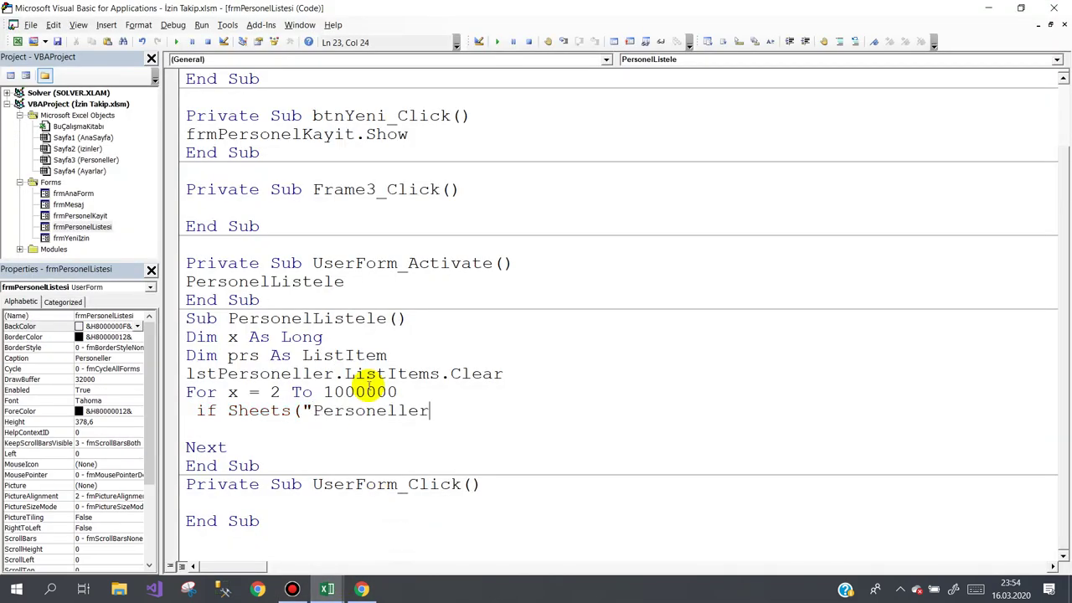
pyautogui.write('")')
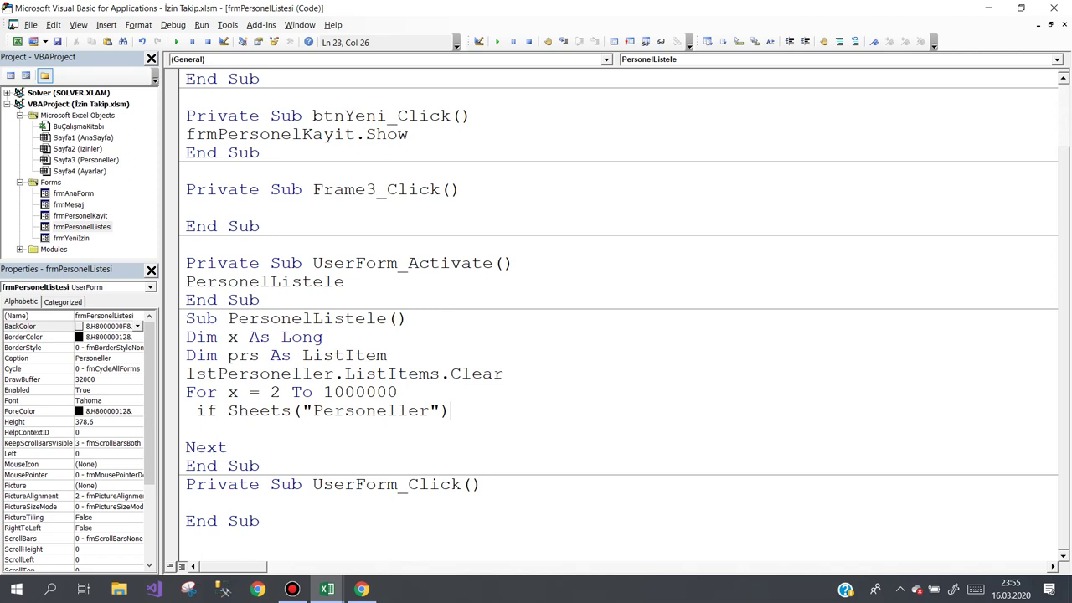
pyautogui.write('.ra')
pyautogui.write('nge(')
pyautogui.write('"A"')
pyautogui.write(').')
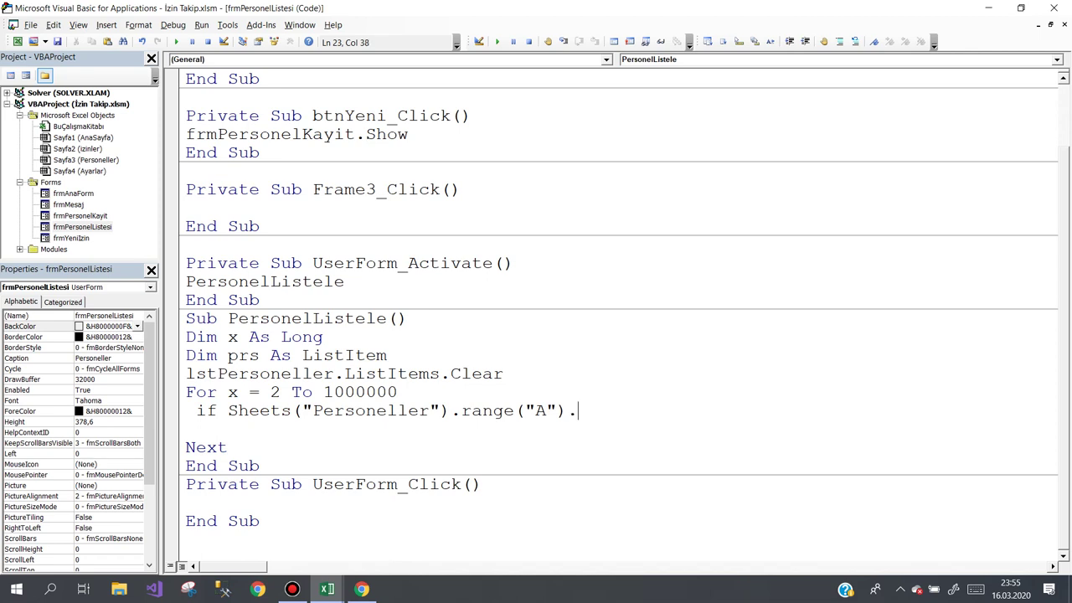
pyautogui.press('BackSpace')
pyautogui.click(546, 411)
pyautogui.write('&x')
pyautogui.press('Right')
pyautogui.write('.va')
pyautogui.write('lue=')
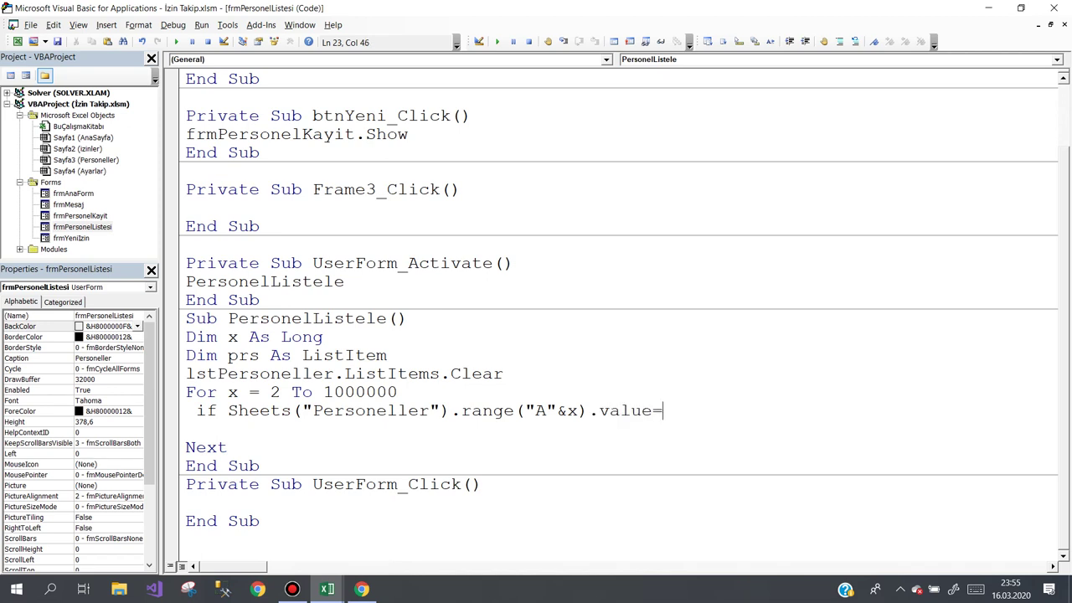
pyautogui.write('"" then e')
pyautogui.write('xit f')
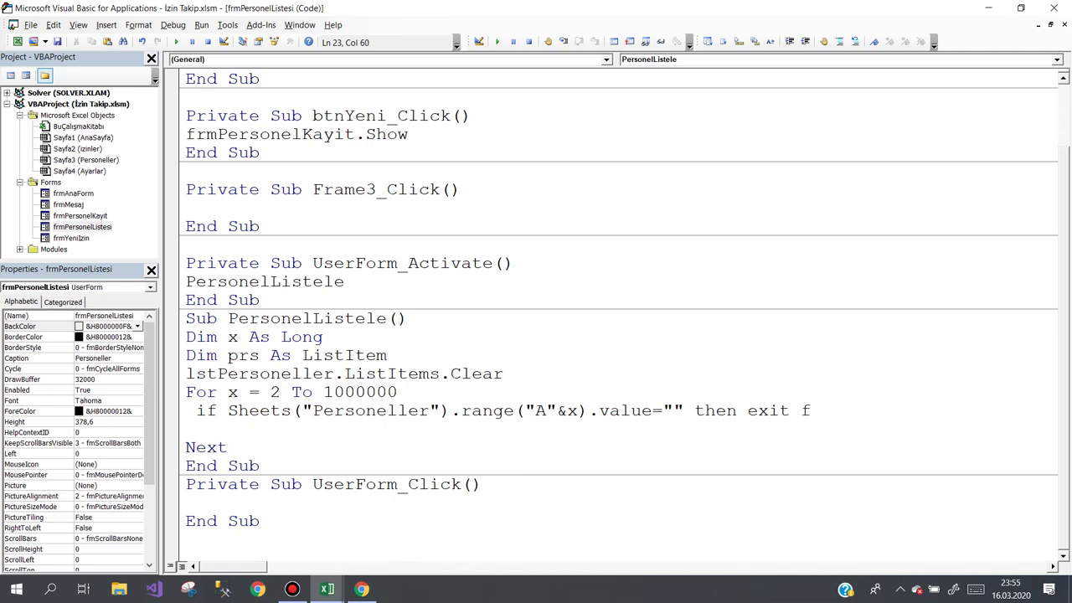
pyautogui.write('or')
pyautogui.press('Return')
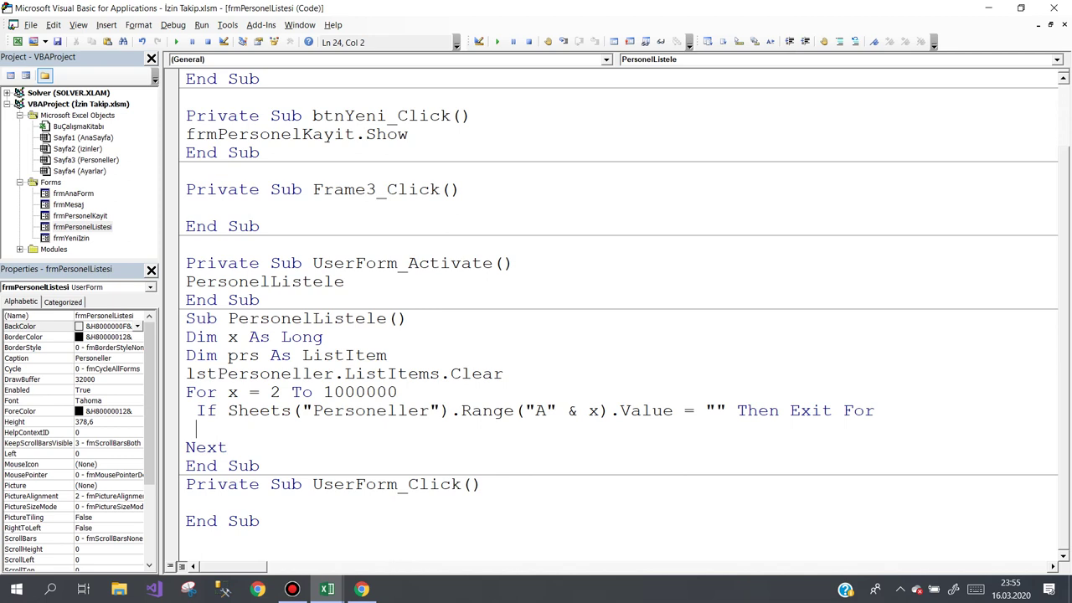
# - Type Set prs = lstPersoneller.ListItems.Add(Text:= inside the loop
pyautogui.write('s')
pyautogui.write('et p')
pyautogui.write('rs')
pyautogui.write('=lstp')
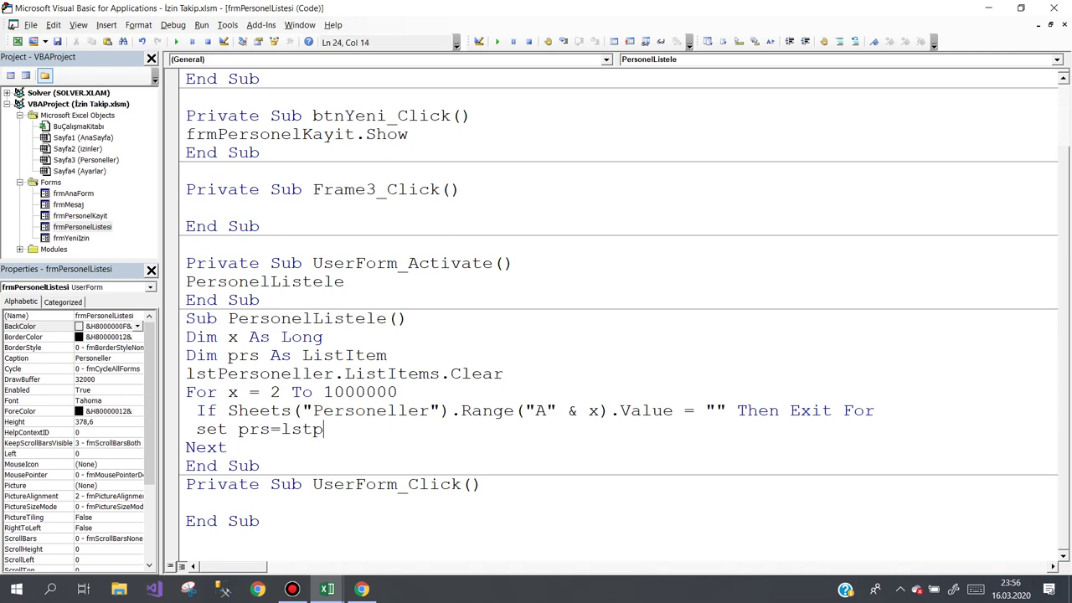
pyautogui.hotkey('ctrl', 'space')
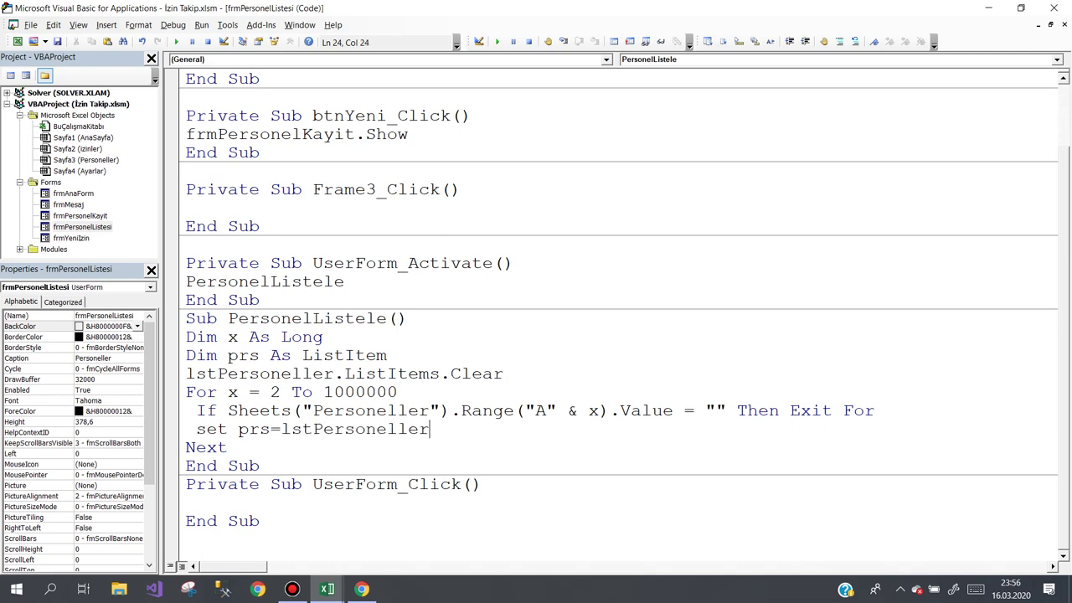
pyautogui.write('.l')
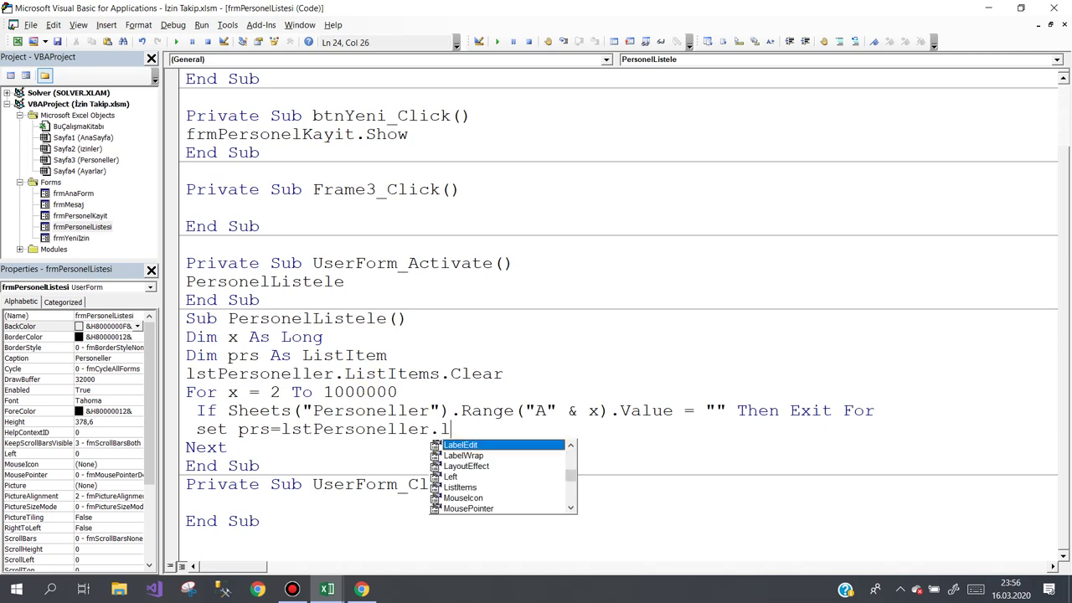
pyautogui.write('i')
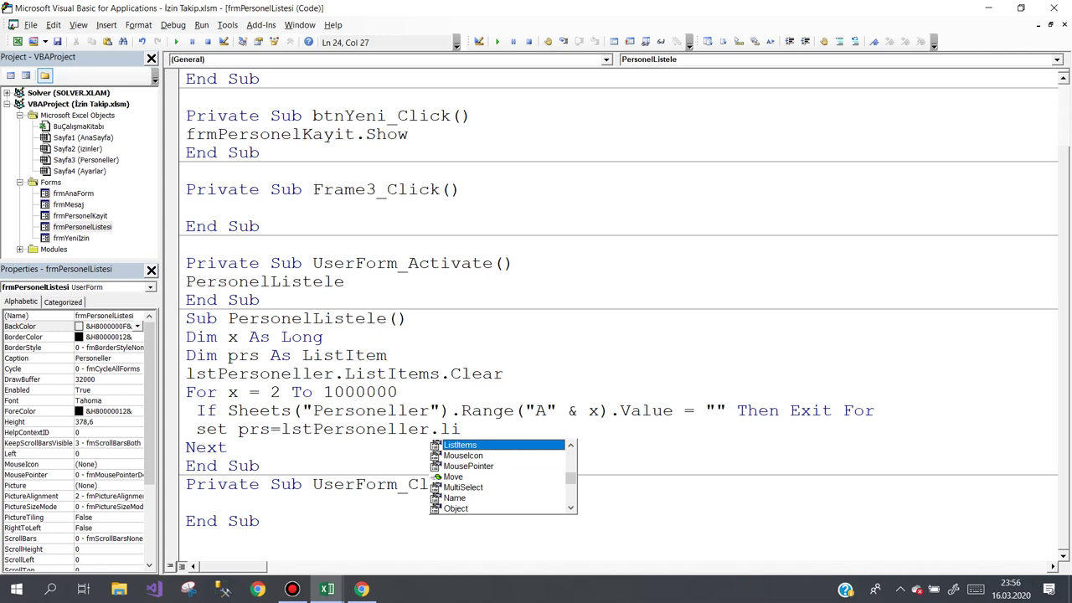
pyautogui.write('.')
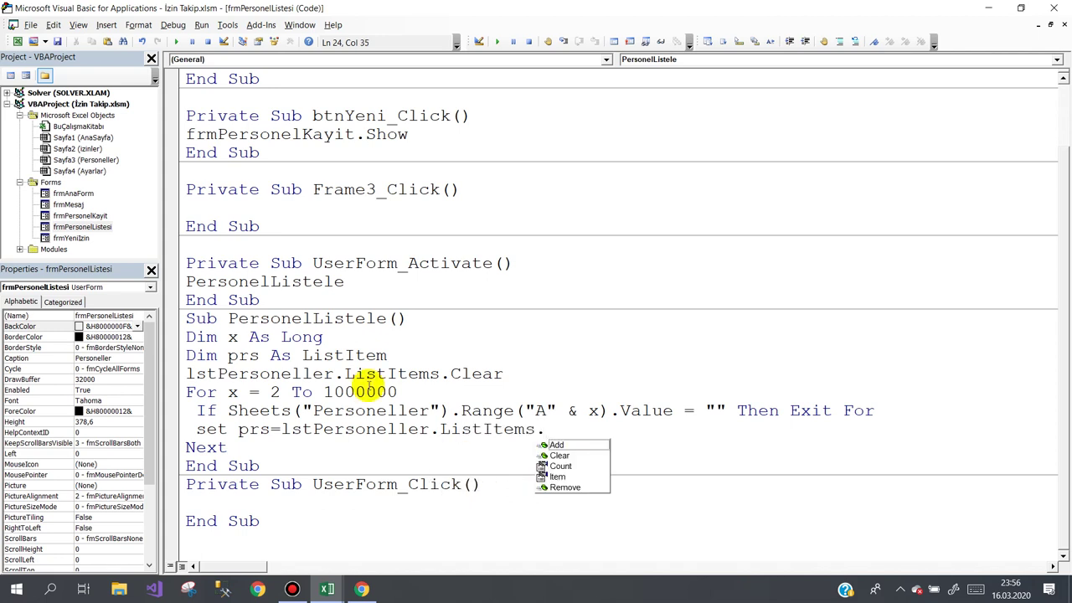
pyautogui.write('Add(')
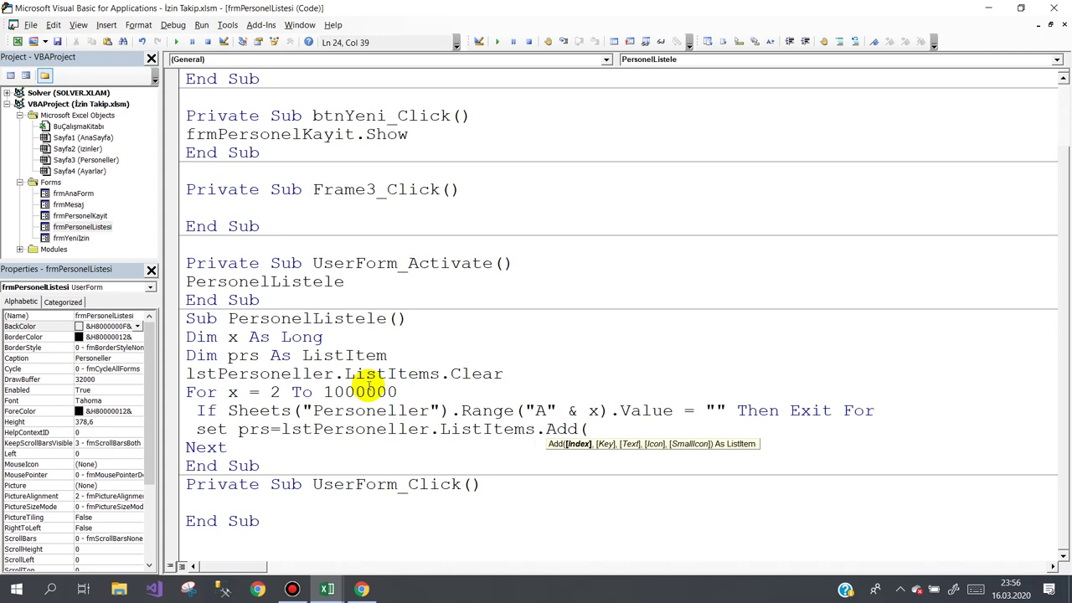
pyautogui.write('Te')
pyautogui.write('xt:')
pyautogui.write('=')
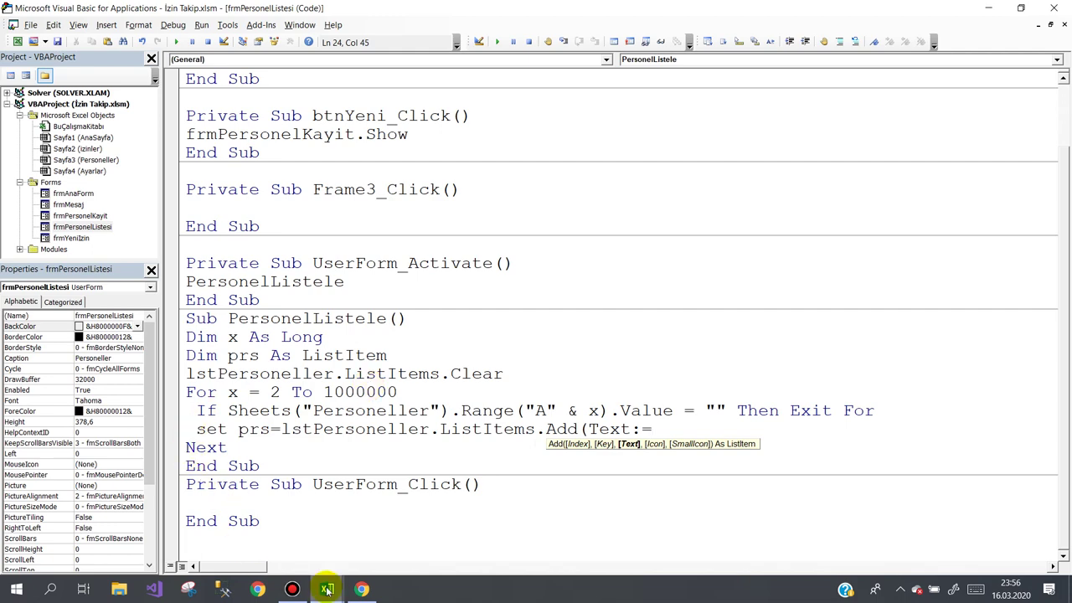
# - Check the Personeller sheet's columns, then select lstPersoneller on the Personel Listesi form design
pyautogui.moveTo(325, 585)
pyautogui.click(252, 537)
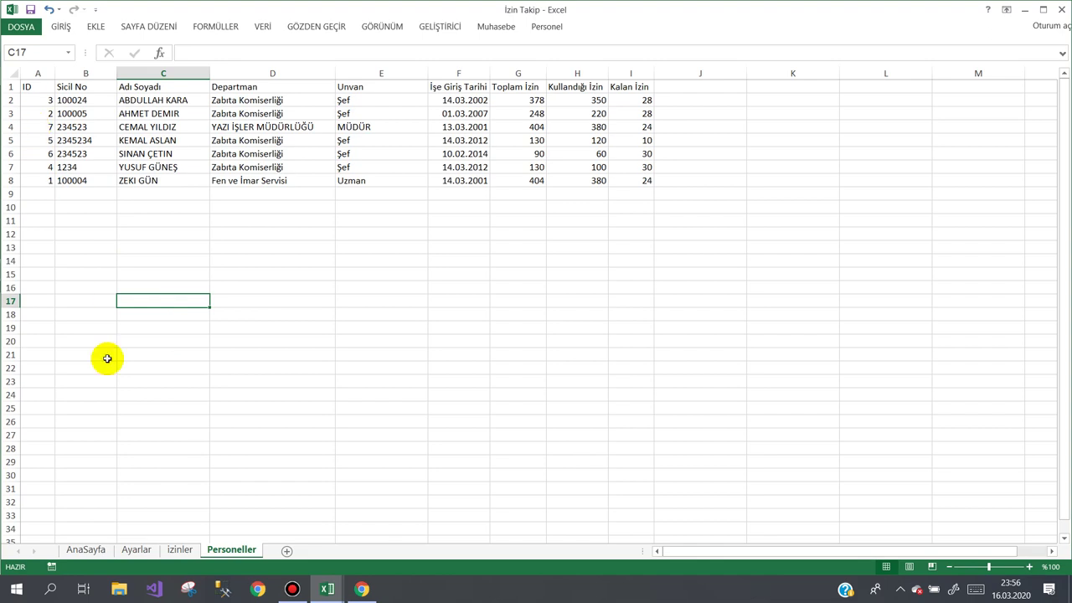
pyautogui.moveTo(337, 594)
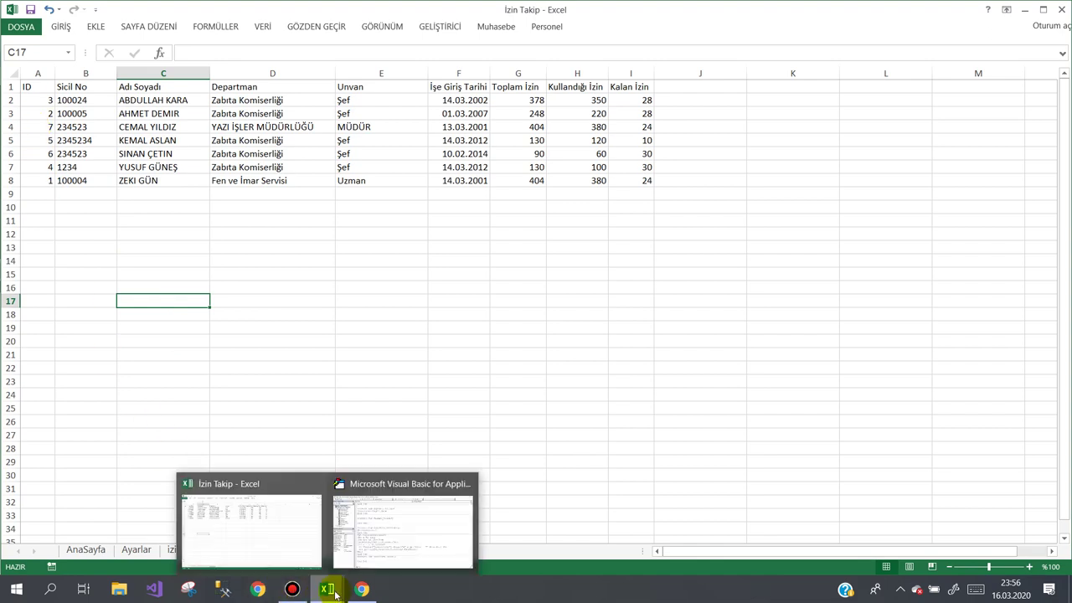
pyautogui.click(374, 528)
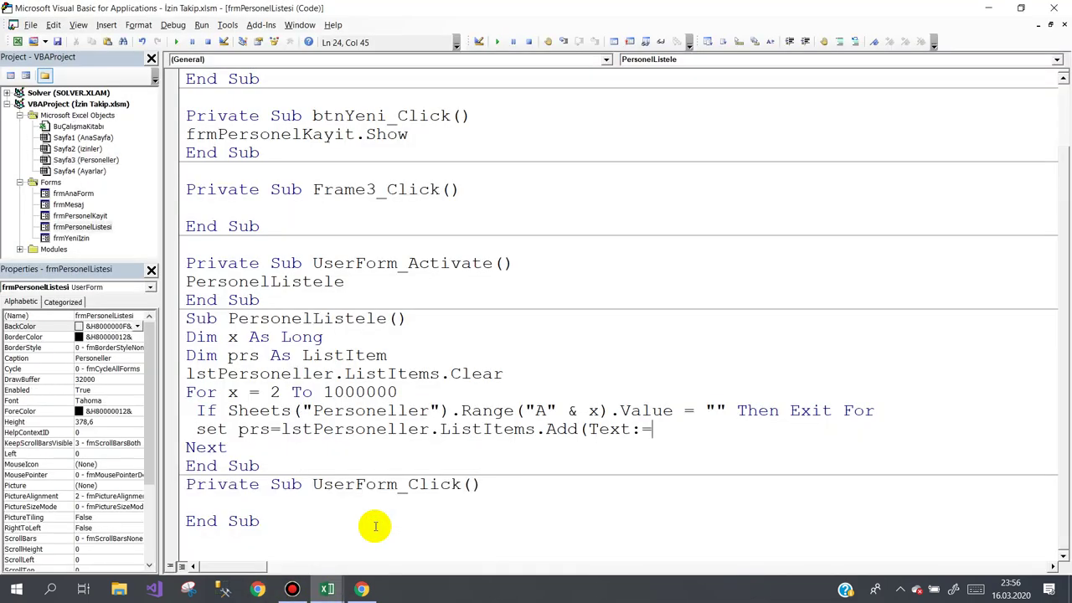
pyautogui.doubleClick(84, 227)
pyautogui.click(529, 293)
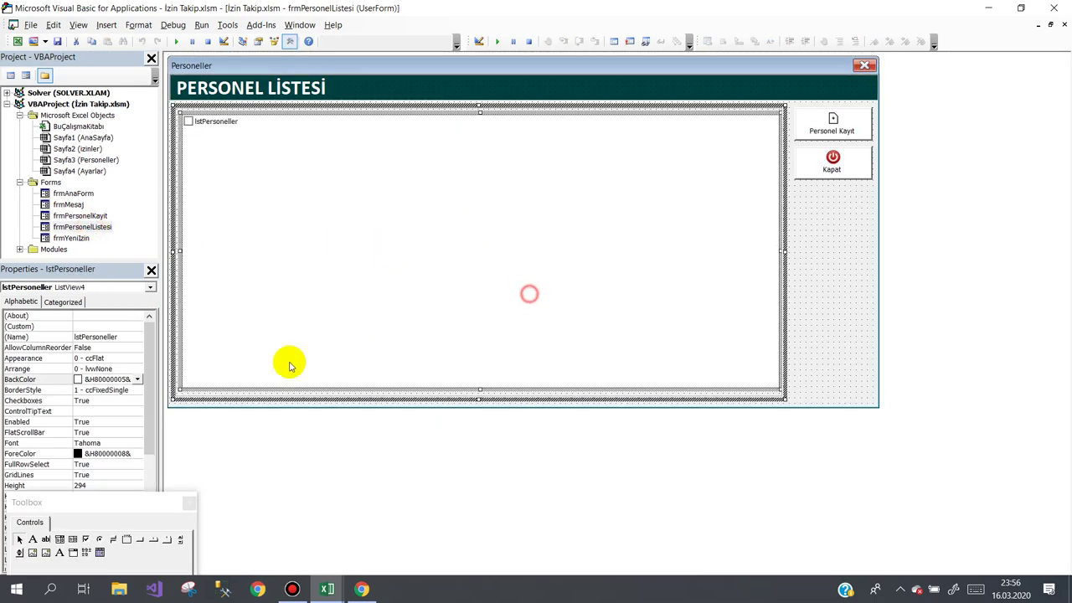
# - Insert a new column header in lstPersoneller's property pages and make the first column Id with width 0
pyautogui.click(130, 326)
pyautogui.click(137, 326)
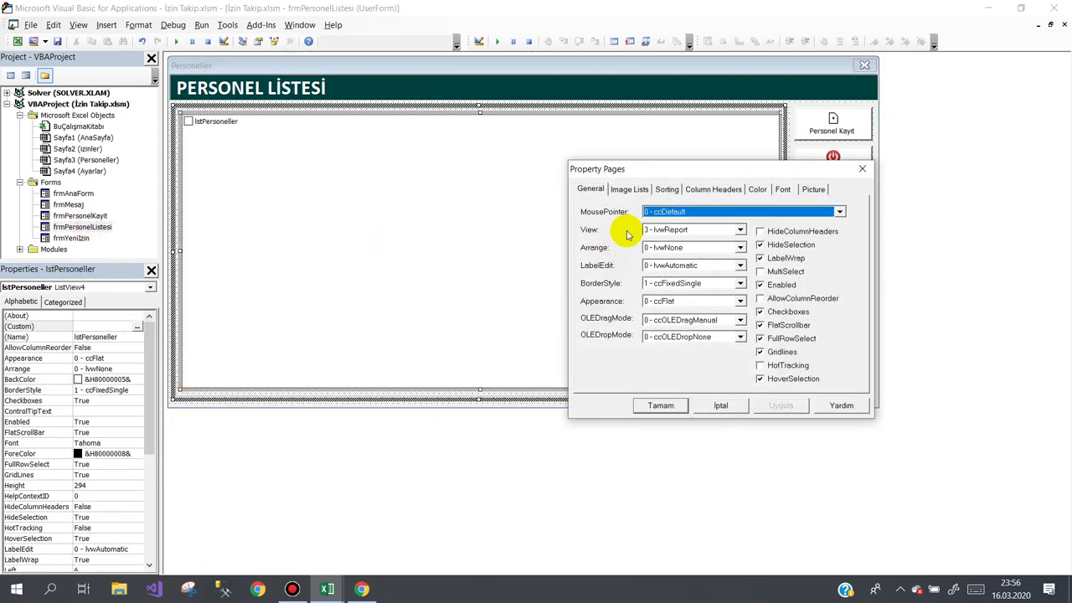
pyautogui.click(692, 190)
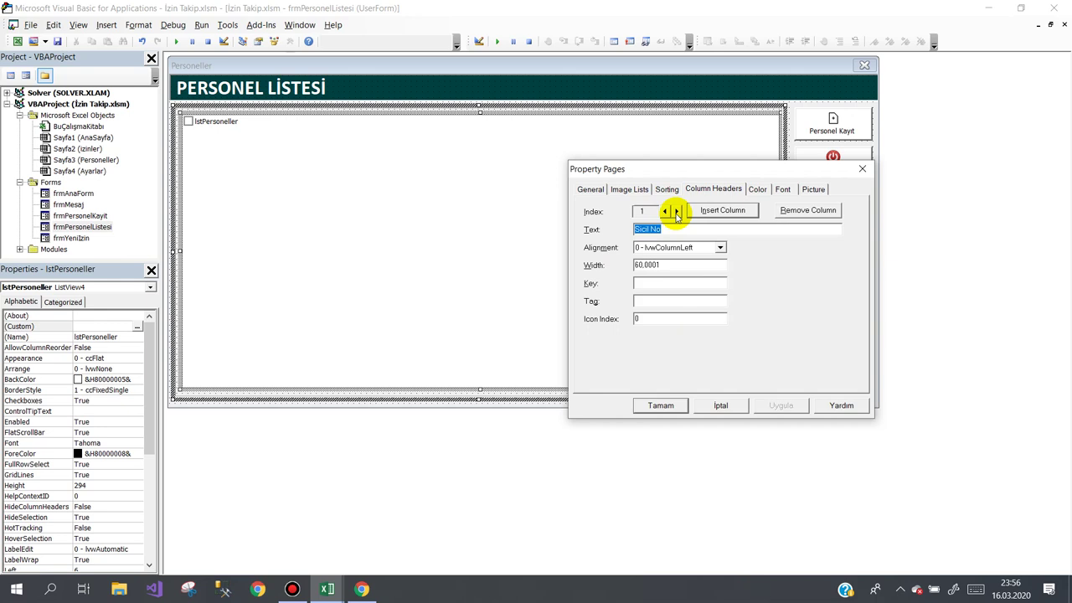
pyautogui.click(695, 213)
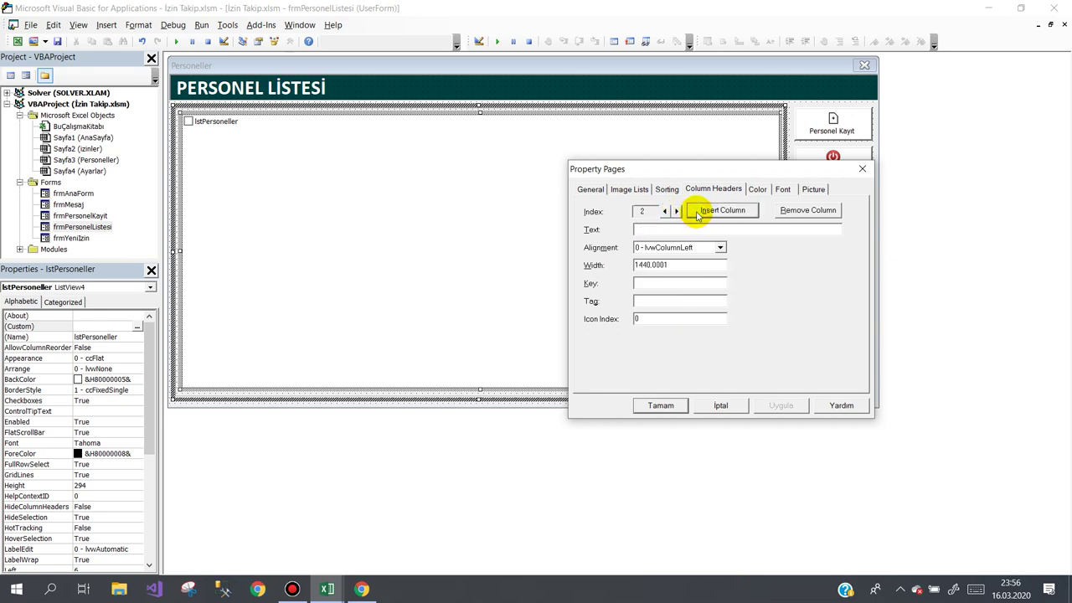
pyautogui.click(677, 211)
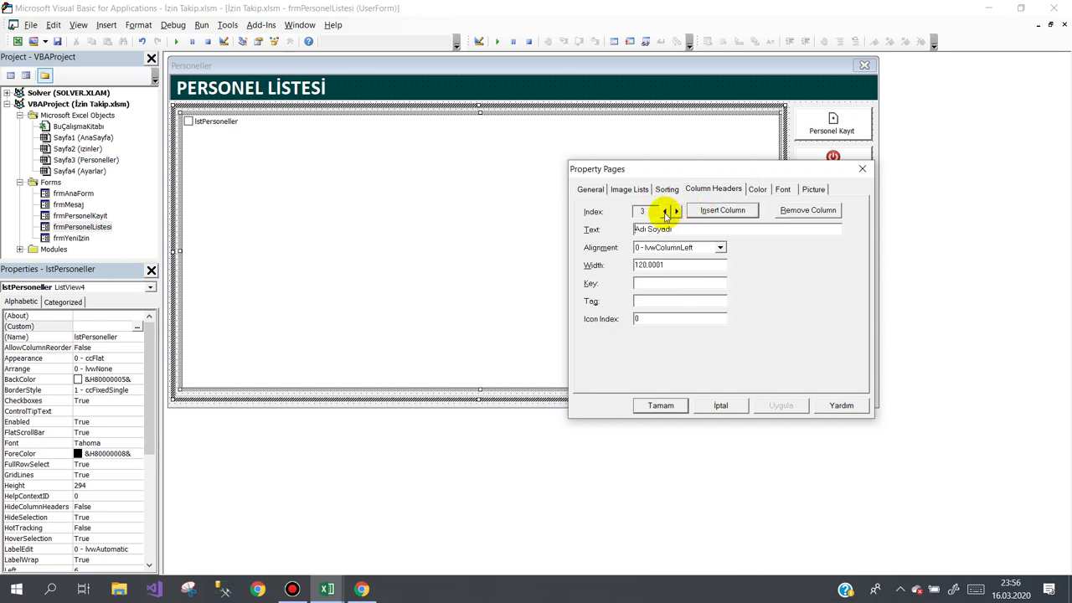
pyautogui.click(664, 211)
pyautogui.click(664, 212)
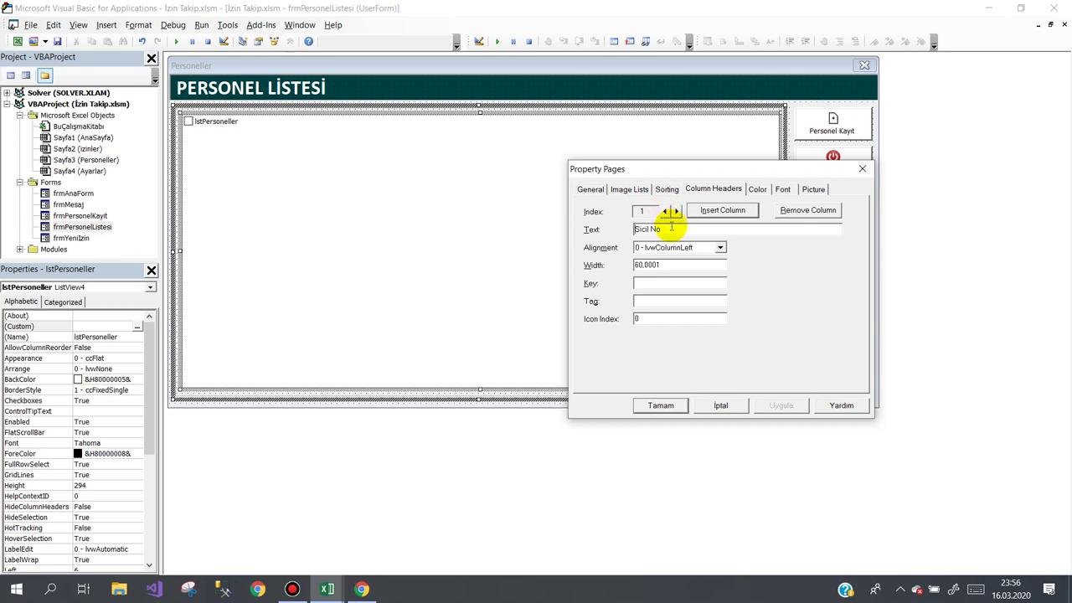
pyautogui.doubleClick(672, 229)
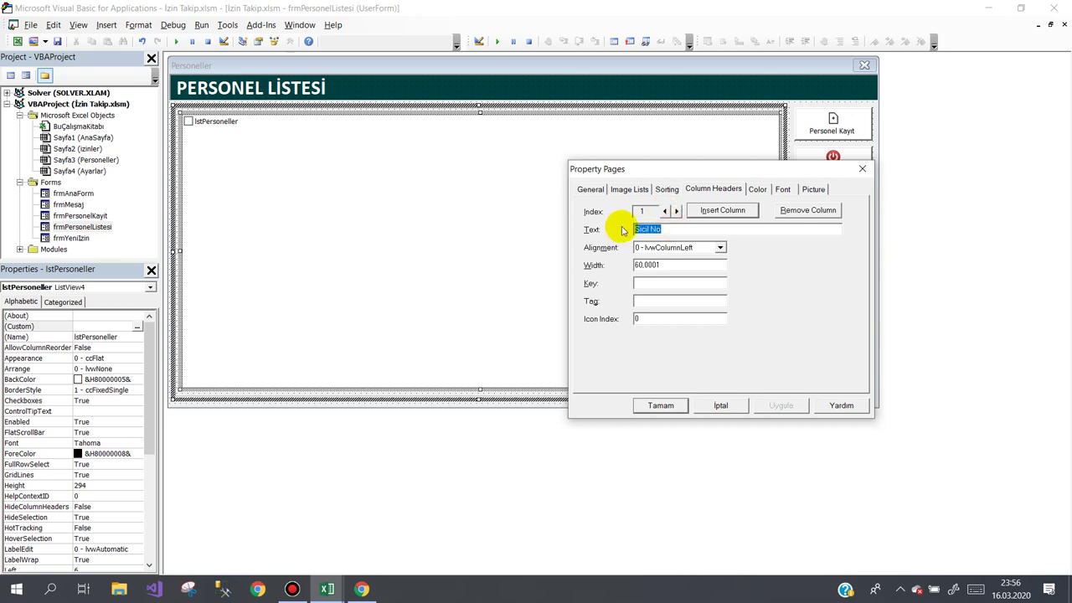
pyautogui.press('BackSpace')
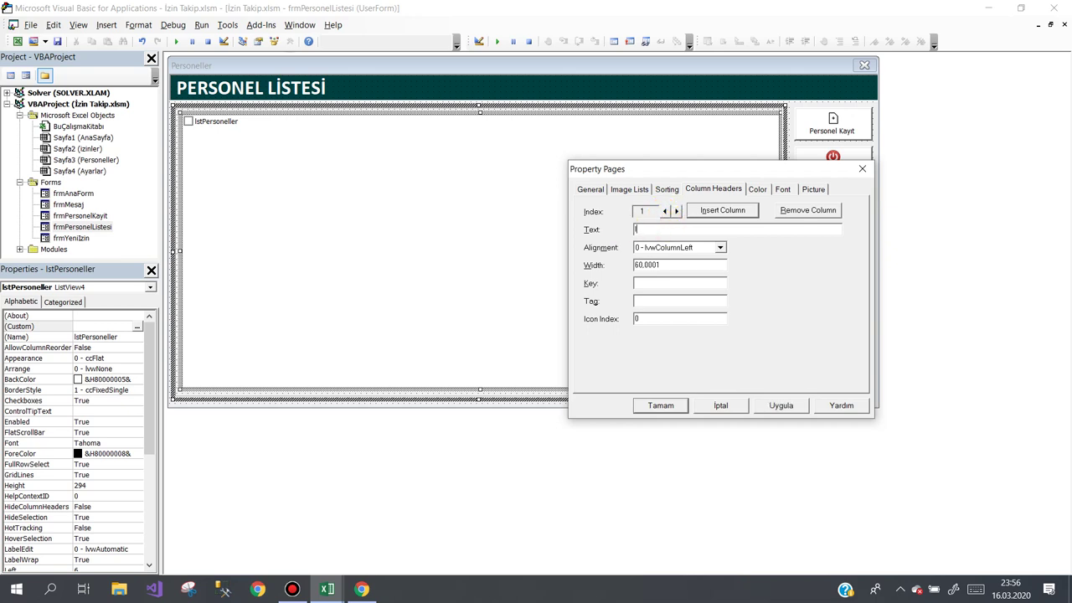
pyautogui.write('Id')
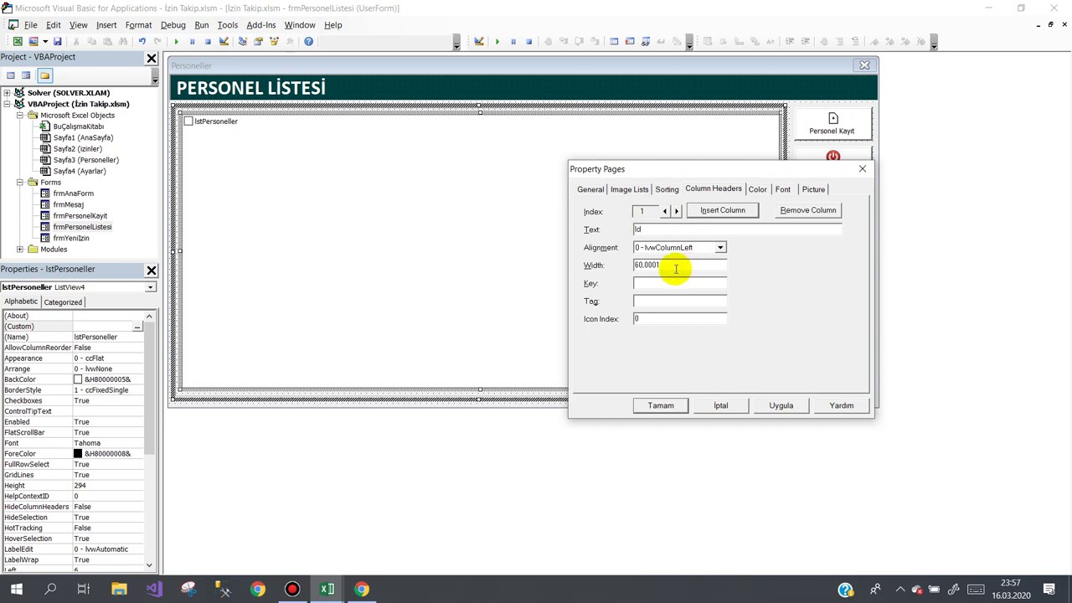
pyautogui.moveTo(680, 267); pyautogui.dragTo(557, 265)
pyautogui.write('0')
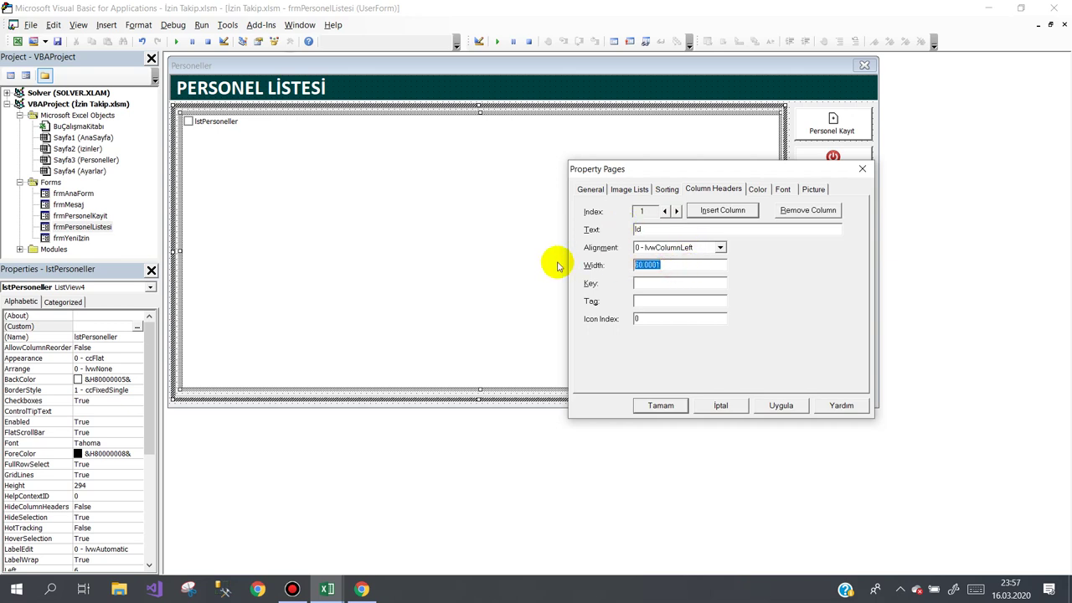
# - Name the second column Sicil No with width 60 and apply the column changes
pyautogui.click(677, 211)
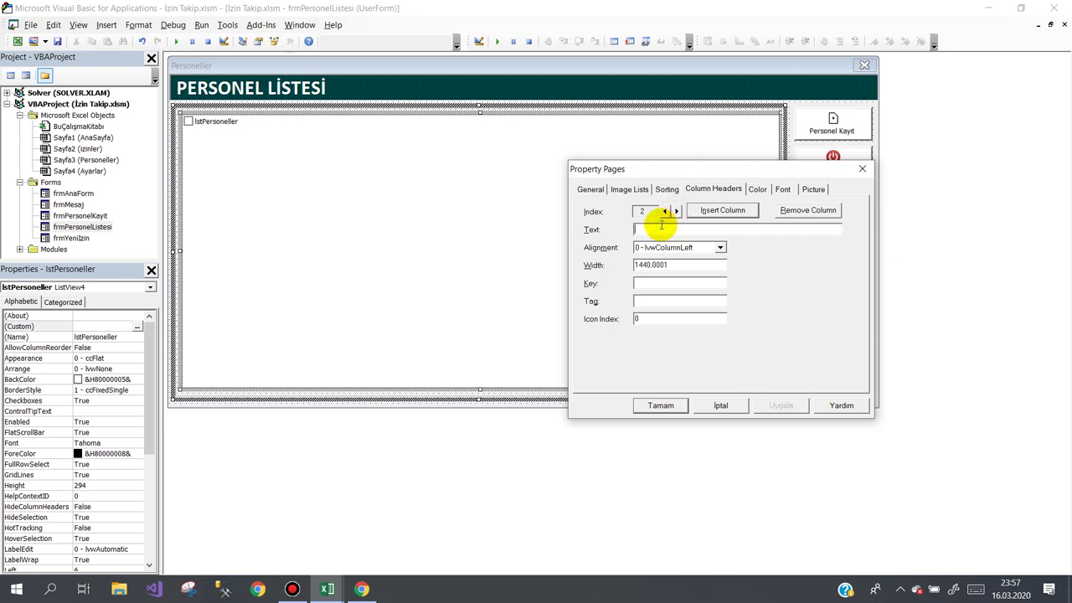
pyautogui.write('Sicil No')
pyautogui.moveTo(678, 265); pyautogui.dragTo(577, 243)
pyautogui.write('60')
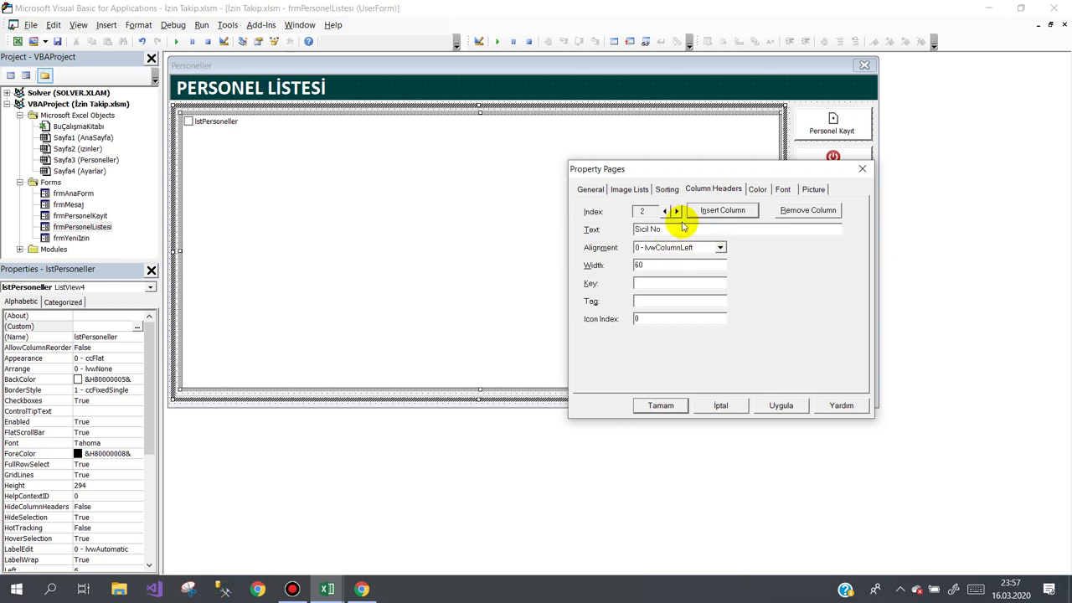
pyautogui.click(677, 211)
pyautogui.click(677, 212)
pyautogui.click(677, 211)
pyautogui.click(676, 212)
pyautogui.click(676, 211)
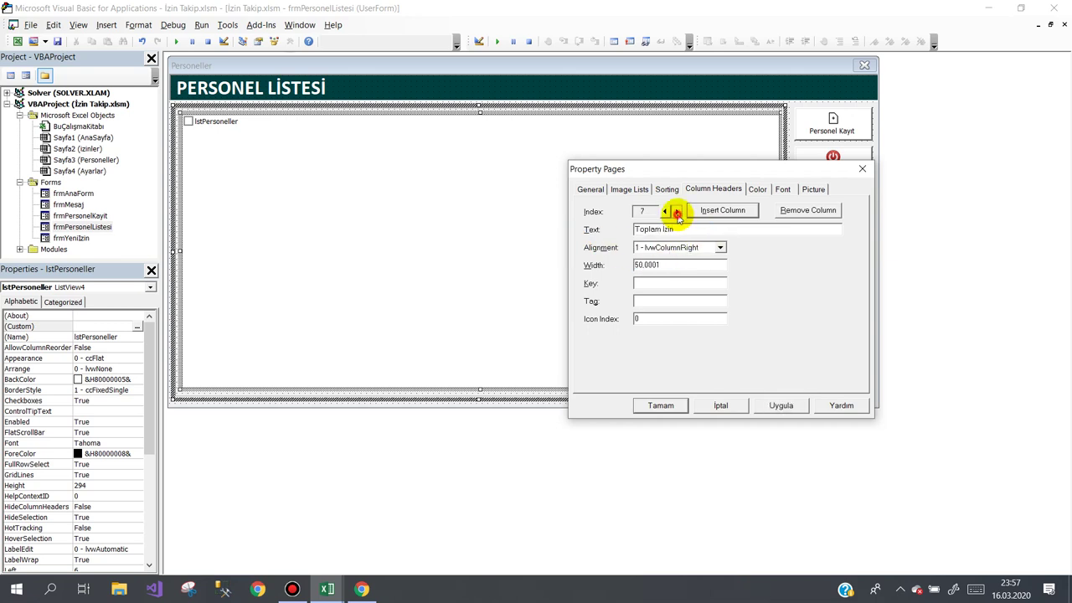
pyautogui.click(650, 407)
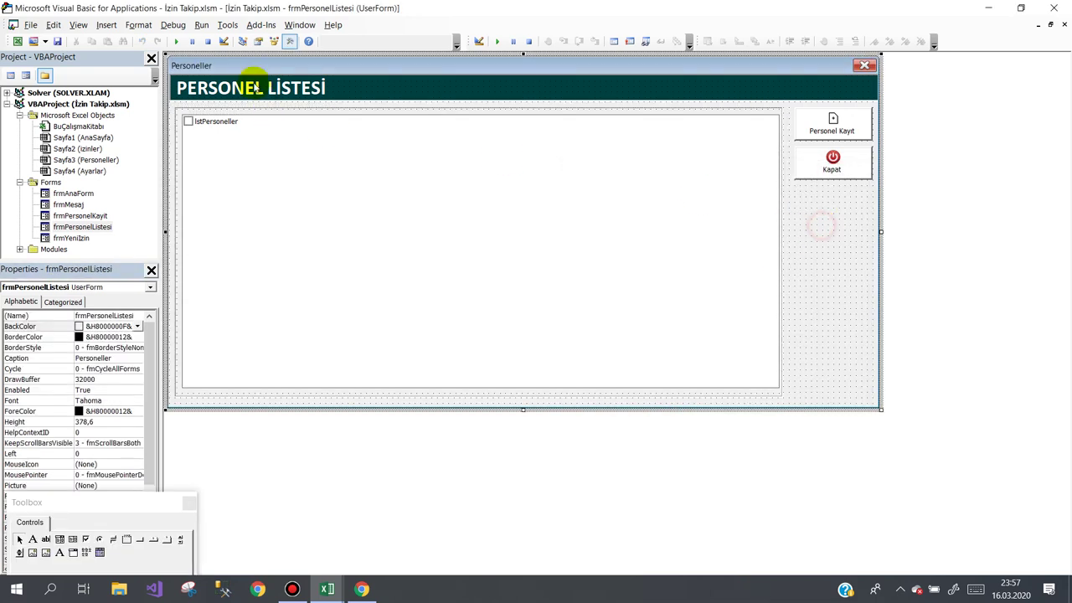
# - Test-run the form, dismiss the compile error and reset, then return to the Add line after Text:=
pyautogui.click(176, 41)
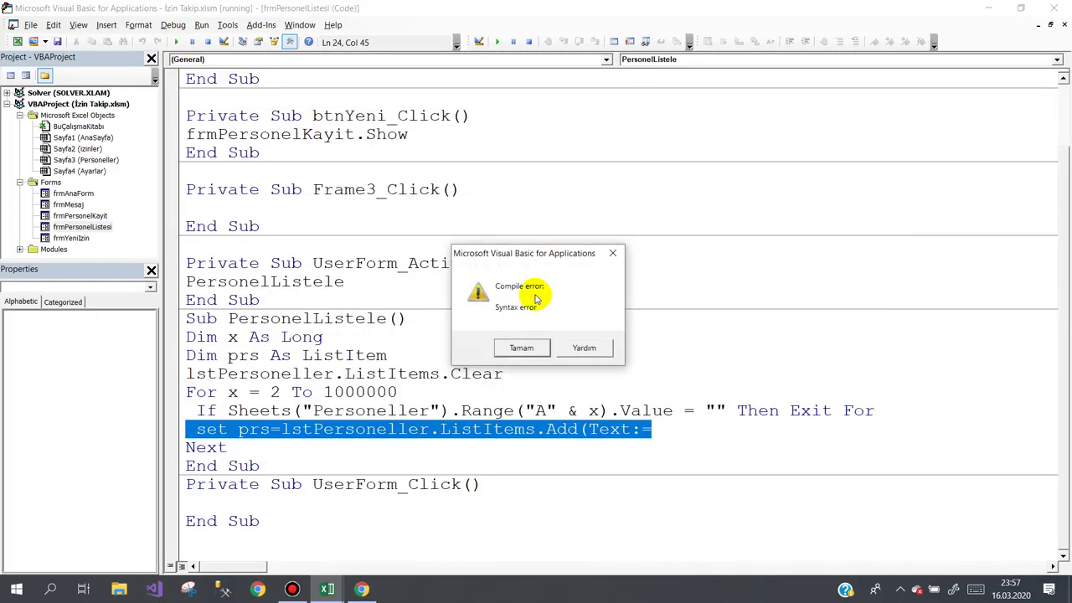
pyautogui.click(521, 348)
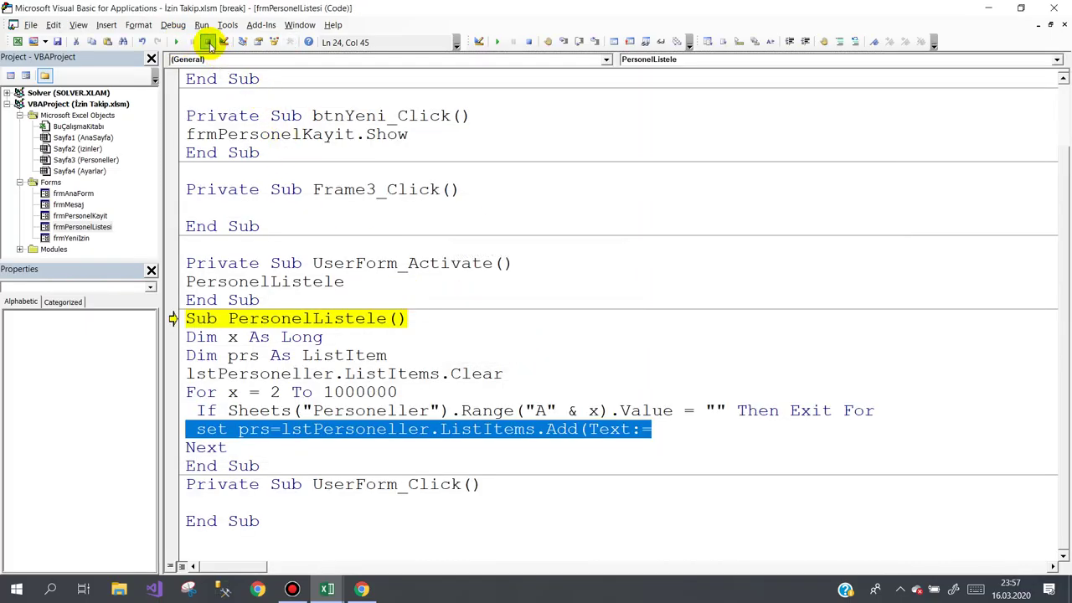
pyautogui.click(208, 42)
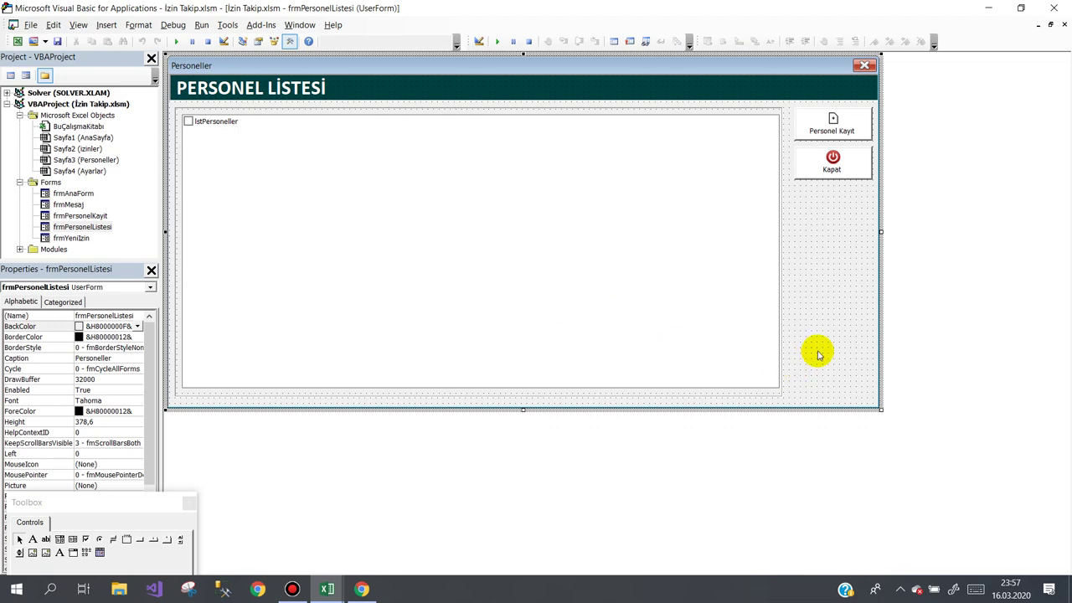
pyautogui.press('F7')
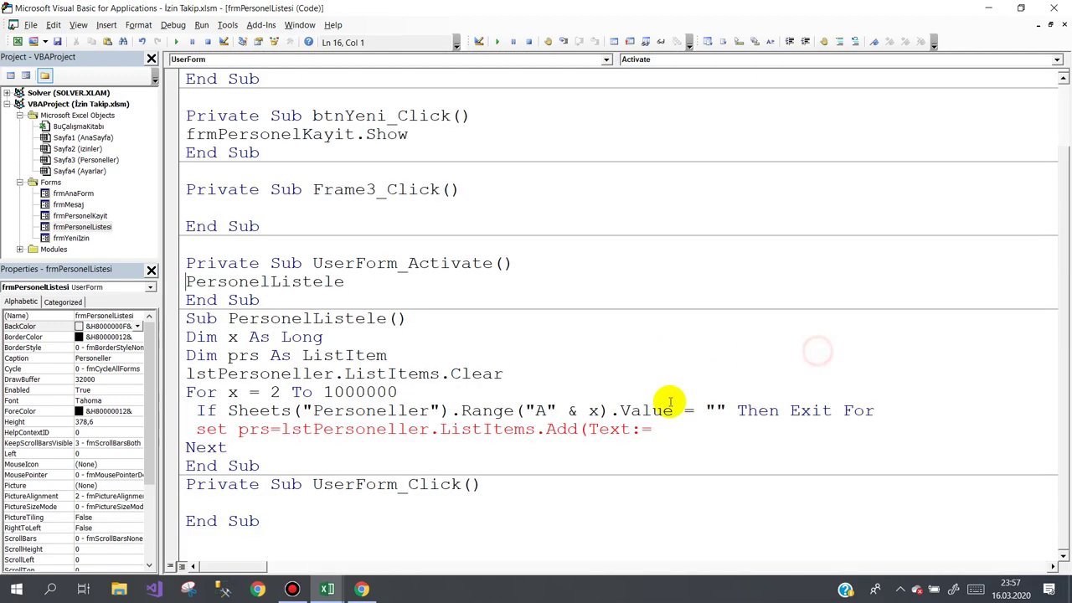
pyautogui.click(669, 431)
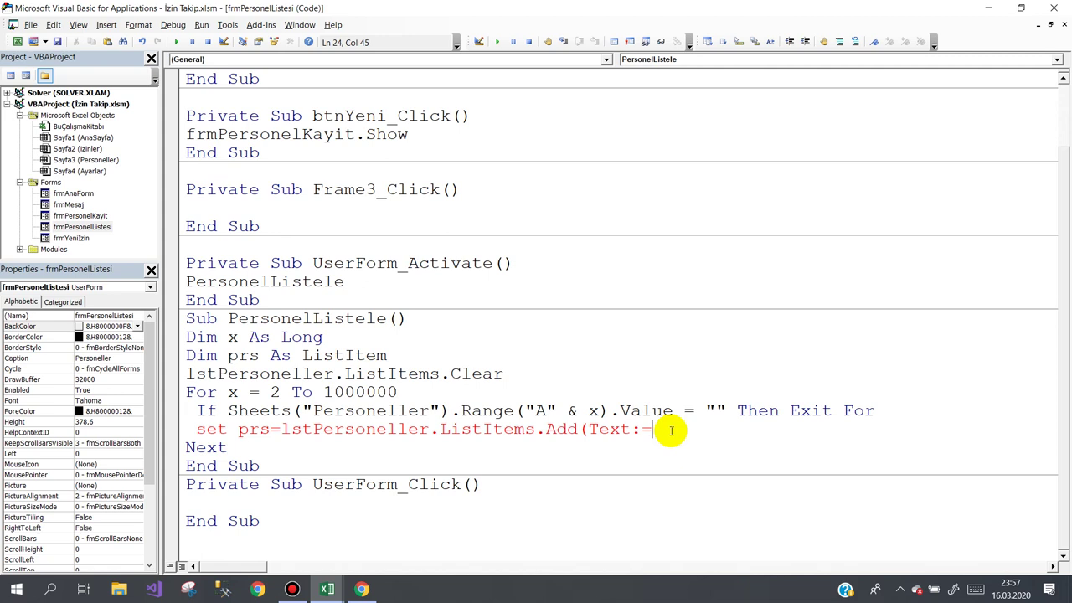
# - Complete the list Add line so its text comes from Sheets("Personeller").Range("A"&x).Value
pyautogui.write('she')
pyautogui.hotkey('ctrl', 'space')
pyautogui.write('(')
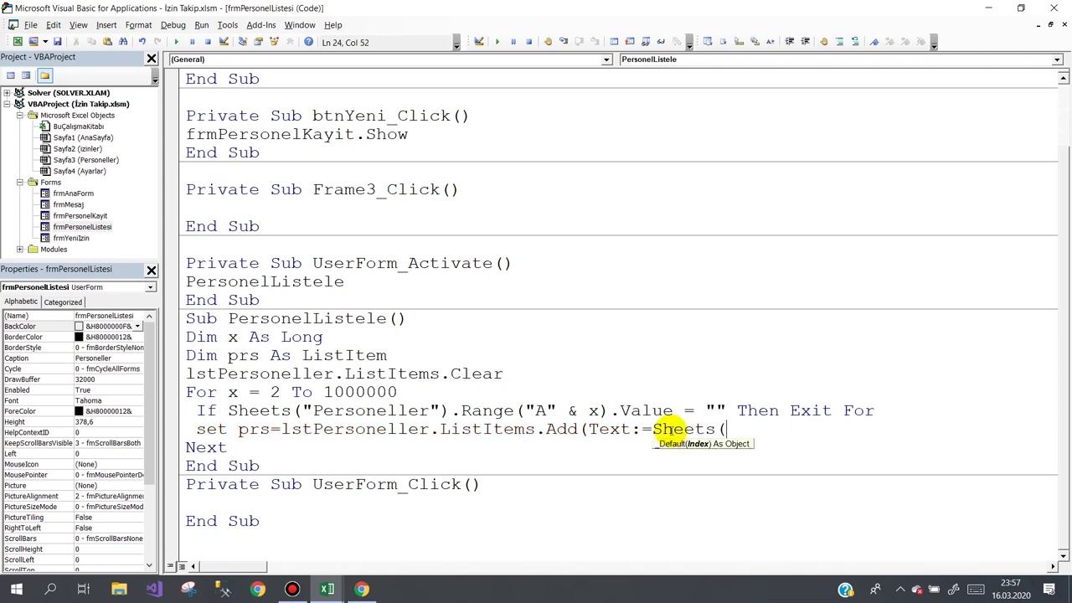
pyautogui.write('"')
pyautogui.write('Sicil No')
pyautogui.press('BackSpace')
pyautogui.press('BackSpace')
pyautogui.press('BackSpace')
pyautogui.press('BackSpace')
pyautogui.press('BackSpace')
pyautogui.press('BackSpace')
pyautogui.press('BackSpace')
pyautogui.write('Personelle')
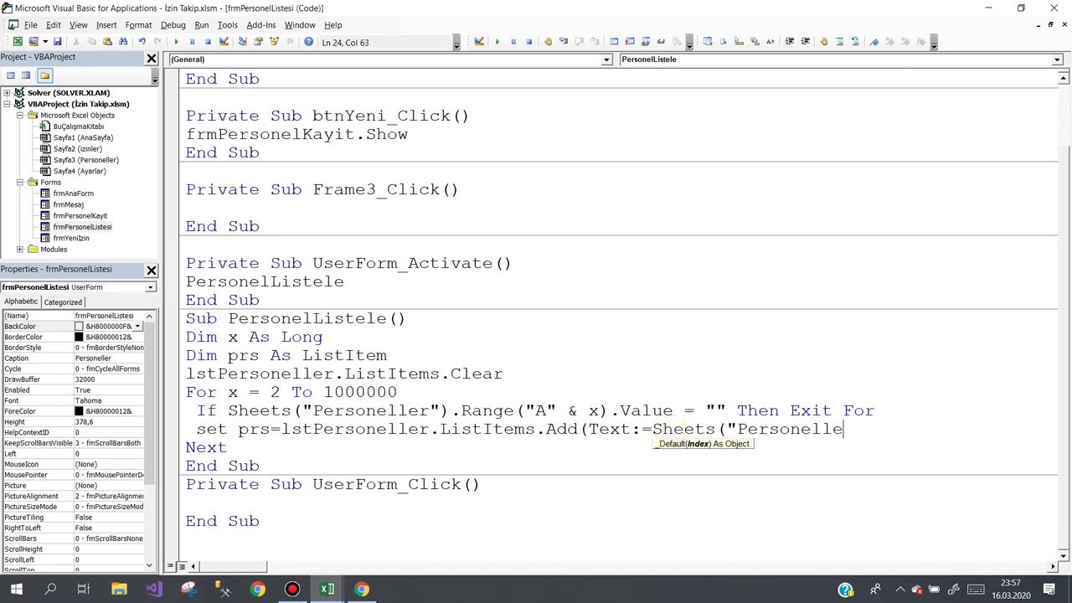
pyautogui.write('r").')
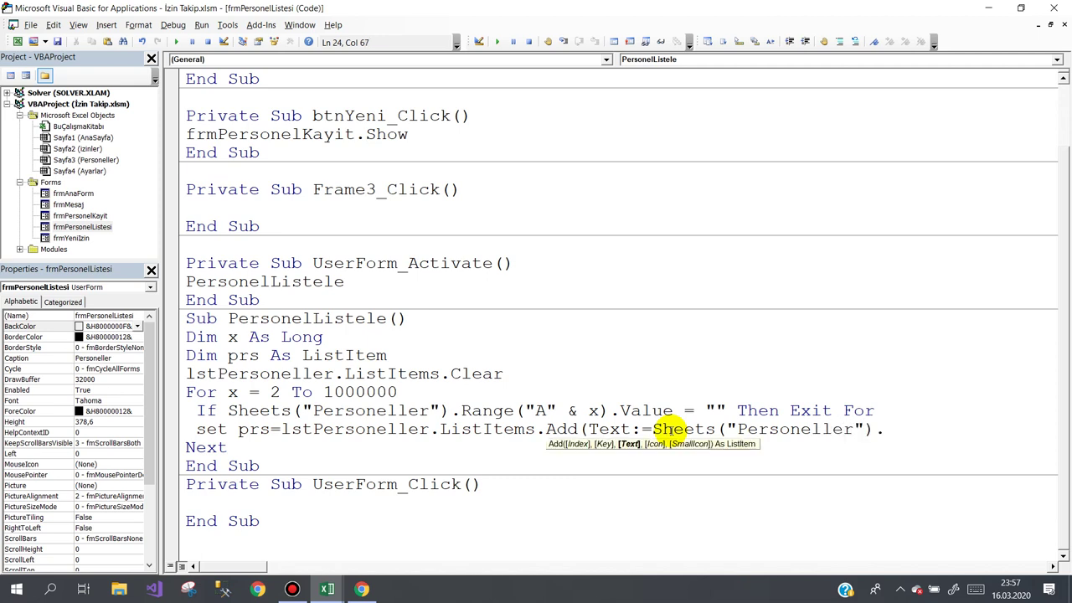
pyautogui.write('range("')
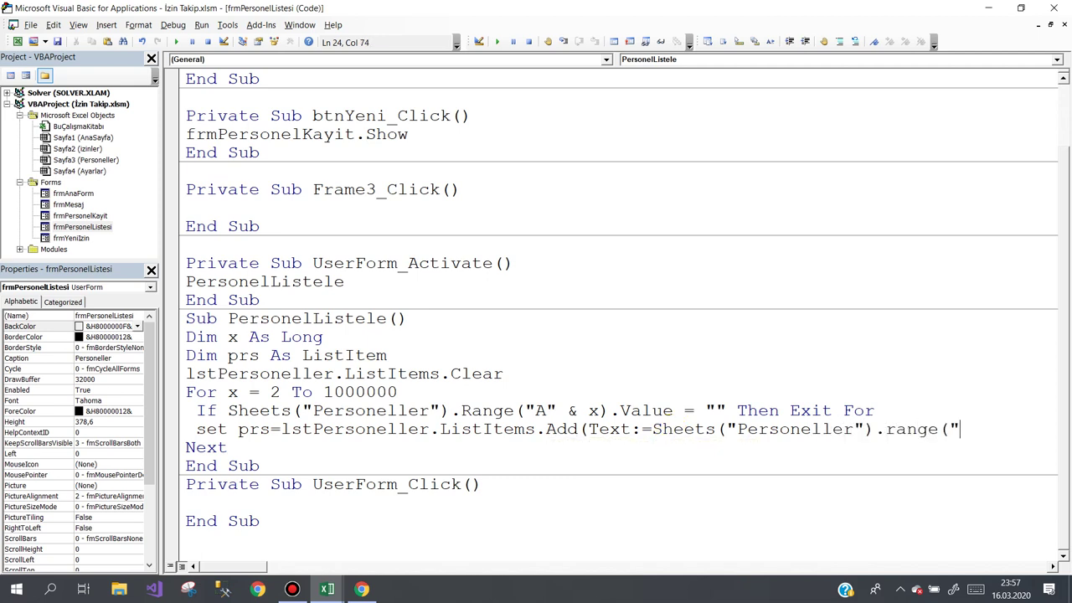
pyautogui.write('A"&')
pyautogui.write('x).va')
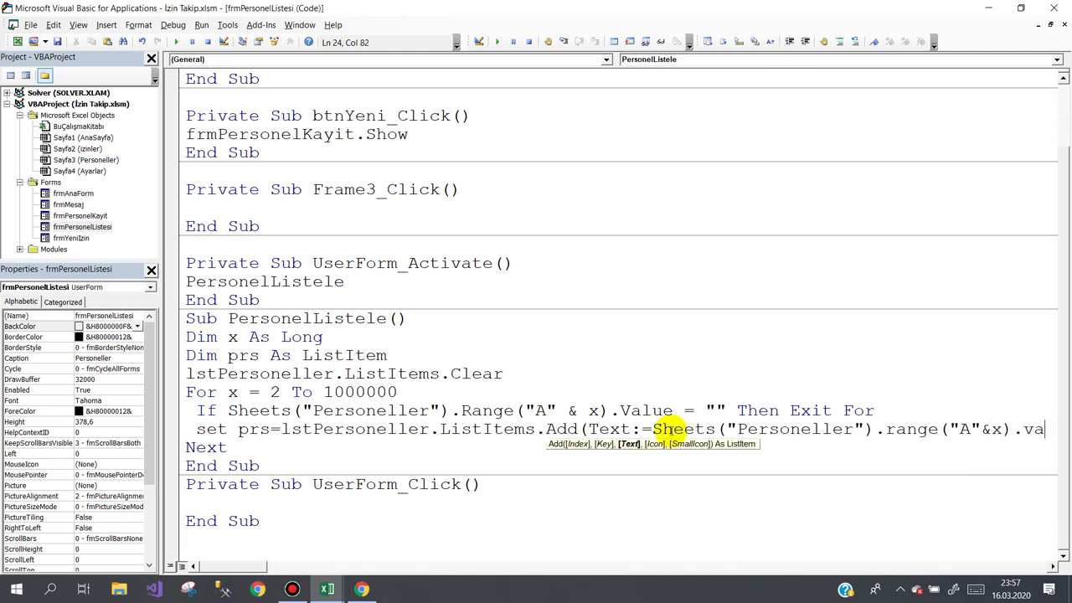
pyautogui.write('lue)')
pyautogui.press('Return')
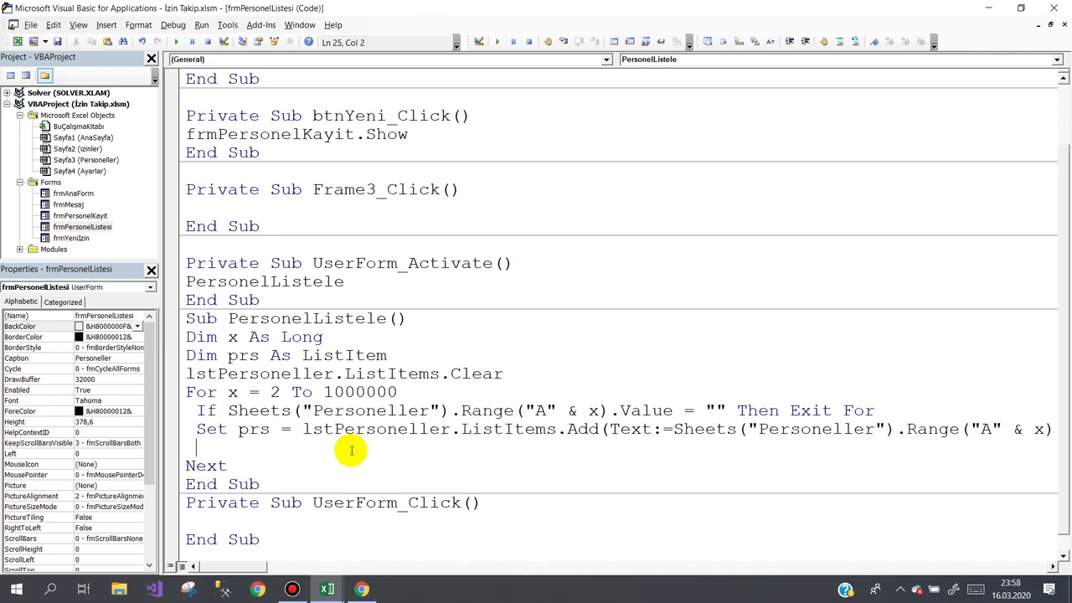
# - Add a prs.SubItems(1) line that takes its value from column B of Personeller
pyautogui.write('pr')
pyautogui.write('s.')
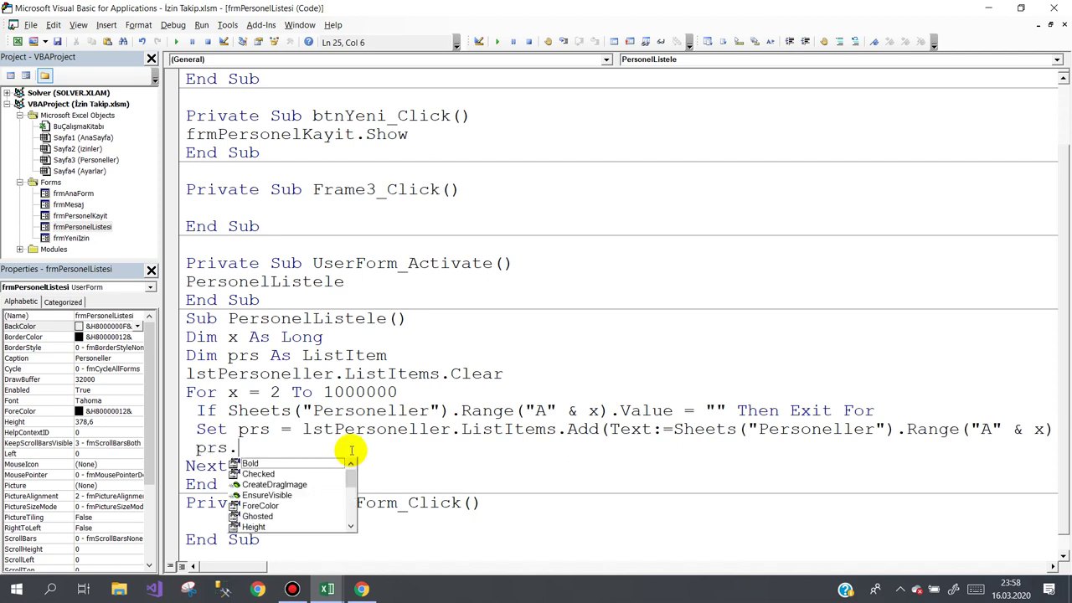
pyautogui.write('a')
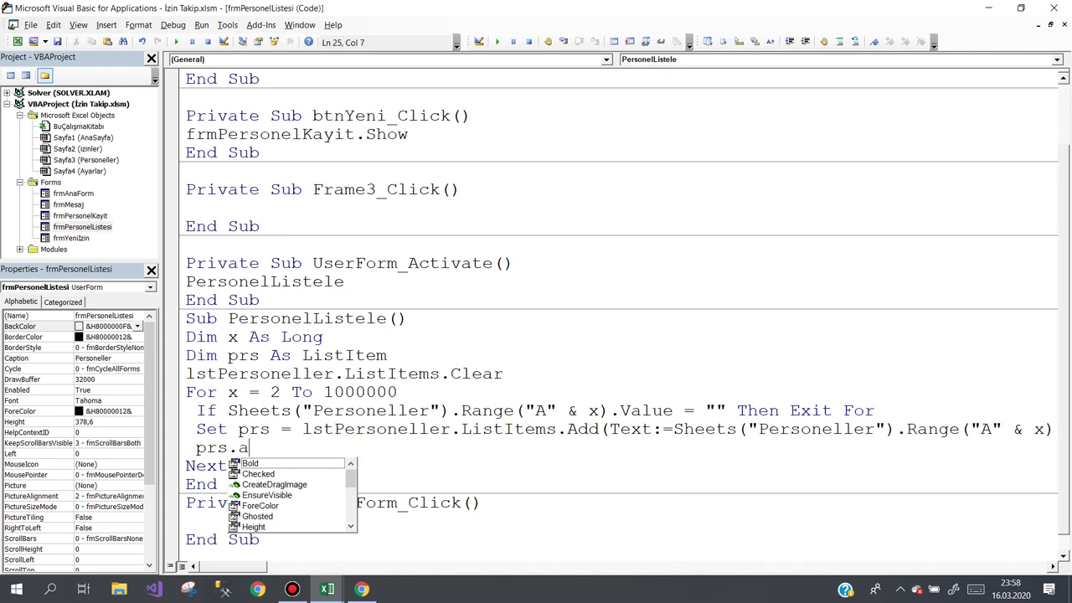
pyautogui.press('BackSpace')
pyautogui.write('s')
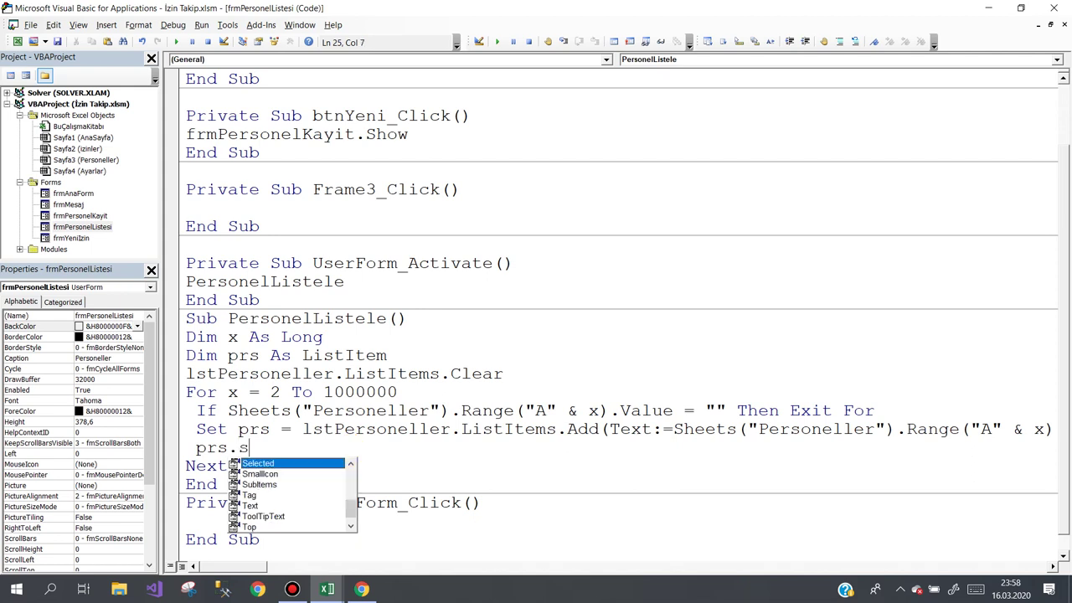
pyautogui.press('Down')
pyautogui.press('Down')
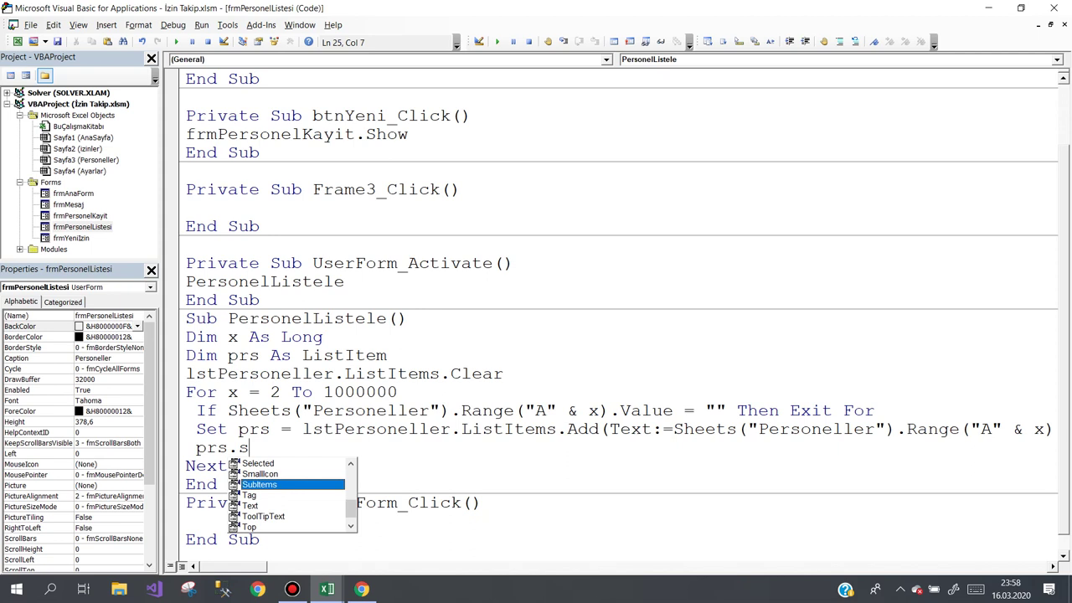
pyautogui.write(')')
pyautogui.press('BackSpace')
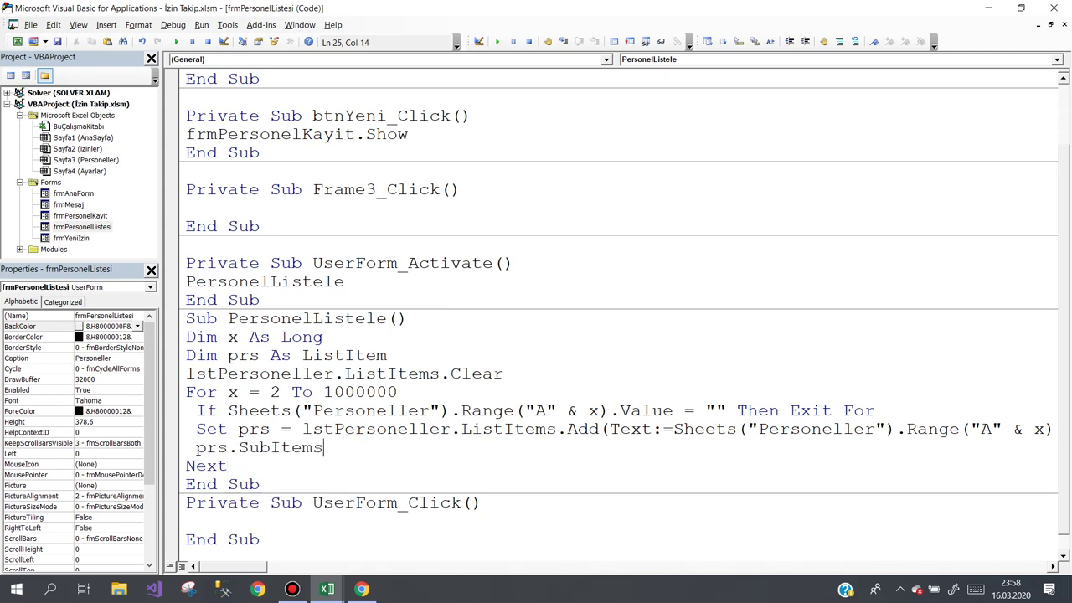
pyautogui.write('(1)')
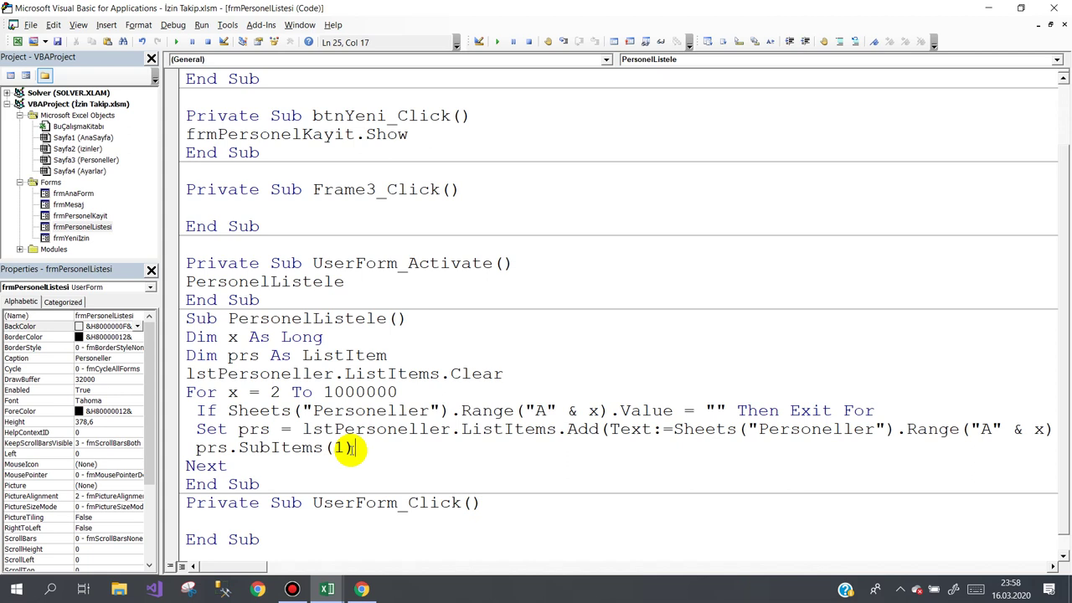
pyautogui.write('=')
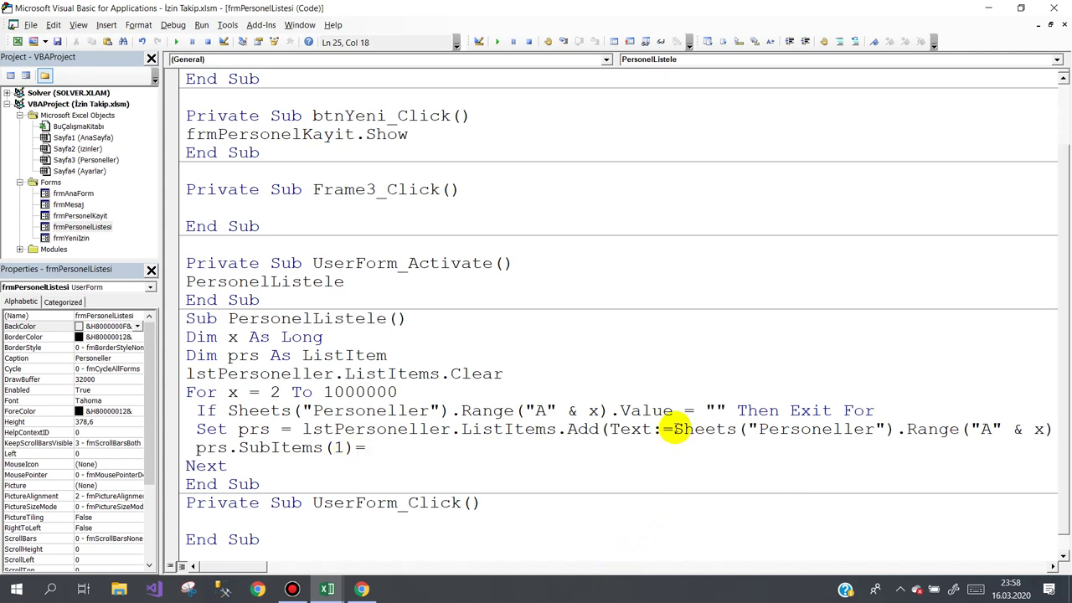
pyautogui.moveTo(674, 429); pyautogui.dragTo(1064, 426)
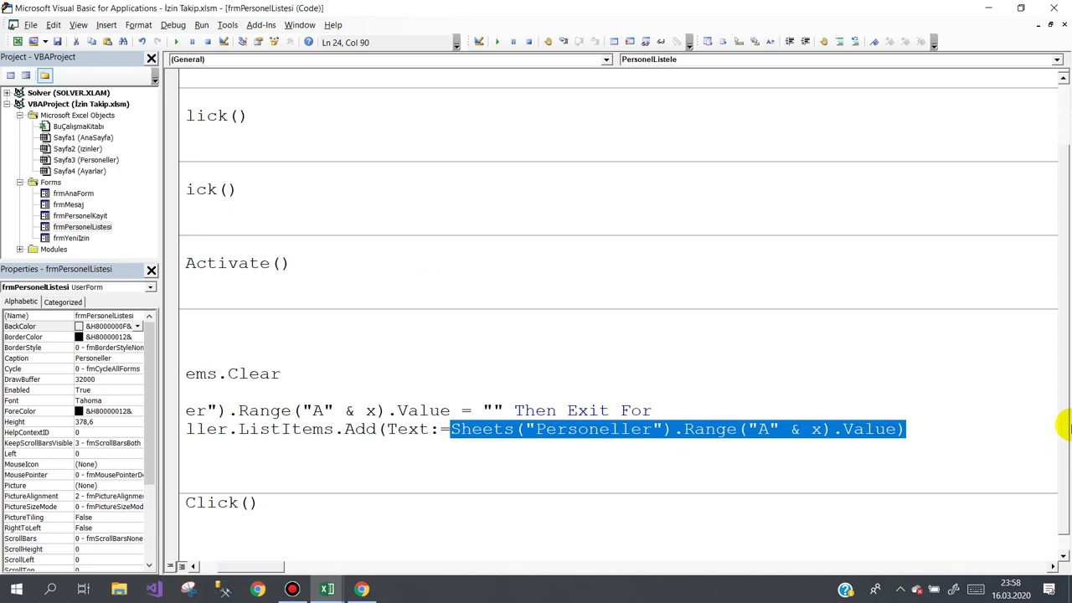
pyautogui.moveTo(251, 567); pyautogui.dragTo(233, 566)
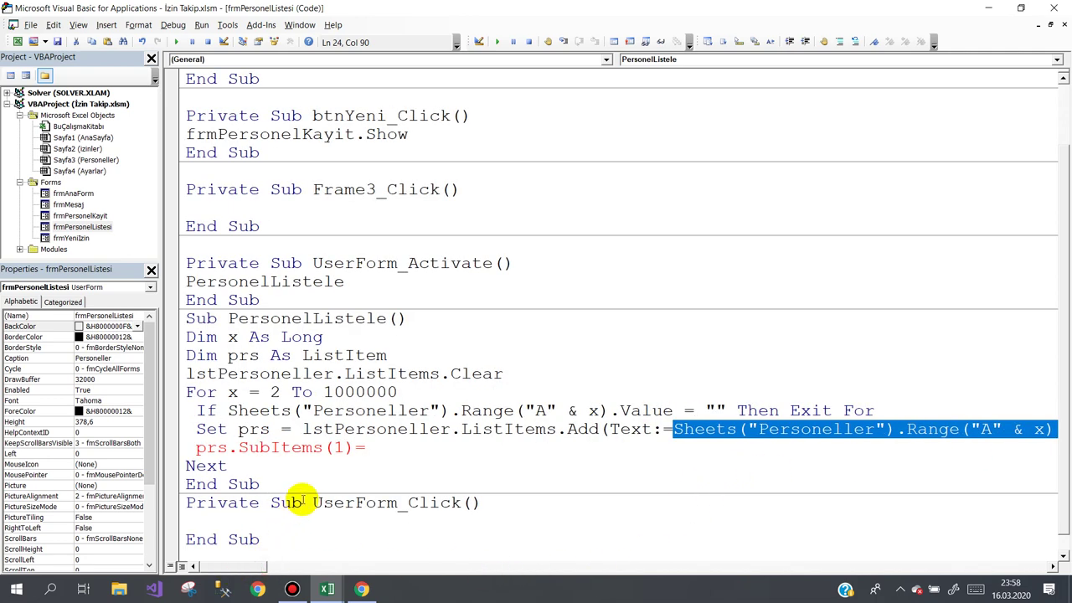
pyautogui.click(373, 448)
pyautogui.write('Sheets("Personeller").Range("A" & x).Value)')
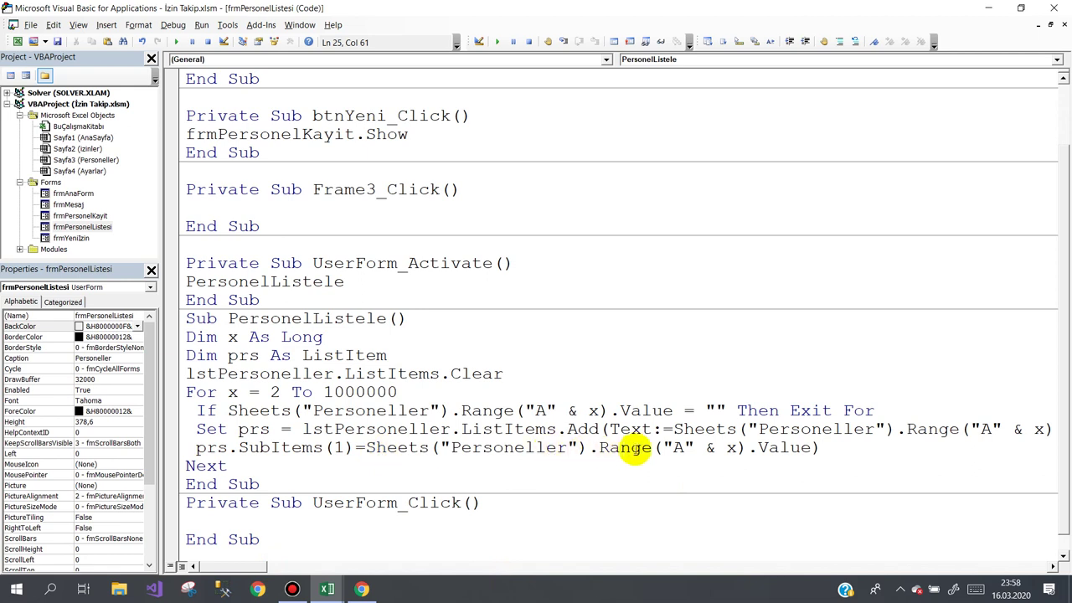
pyautogui.doubleClick(679, 448)
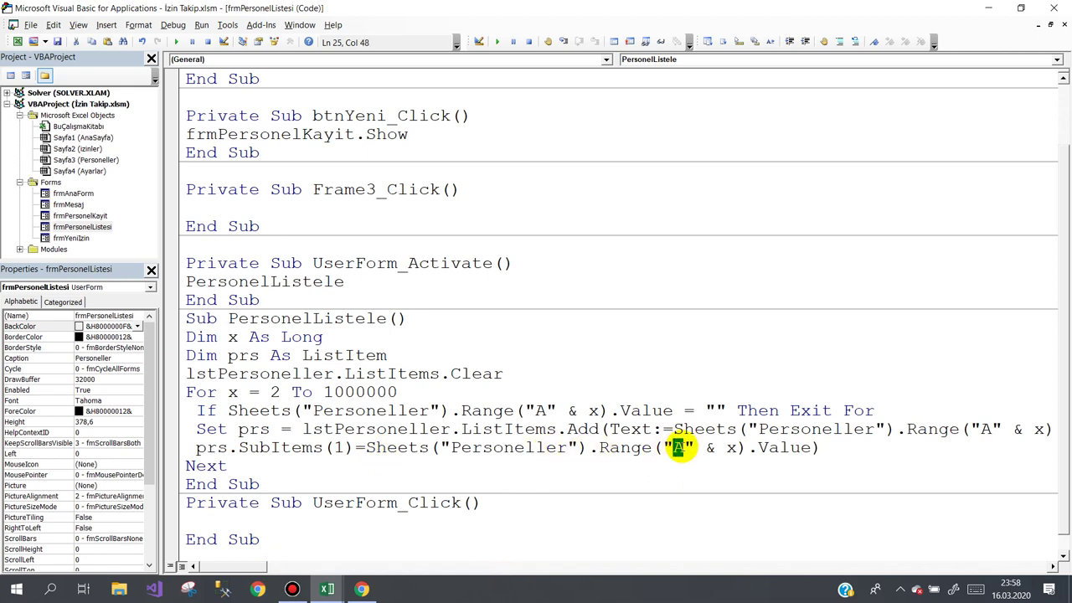
pyautogui.write('B')
pyautogui.click(883, 450)
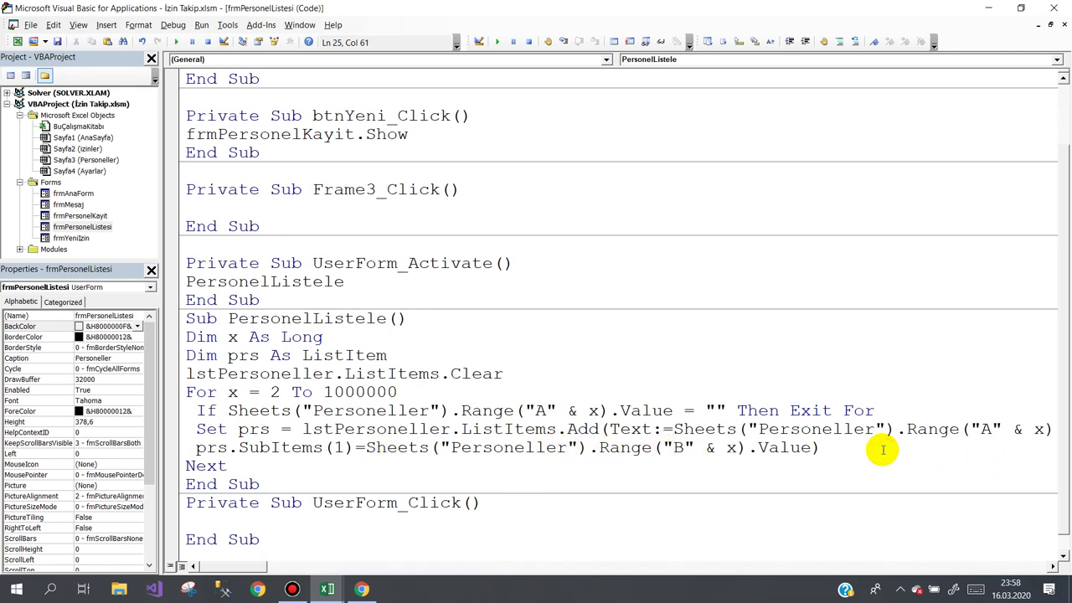
pyautogui.press('Return')
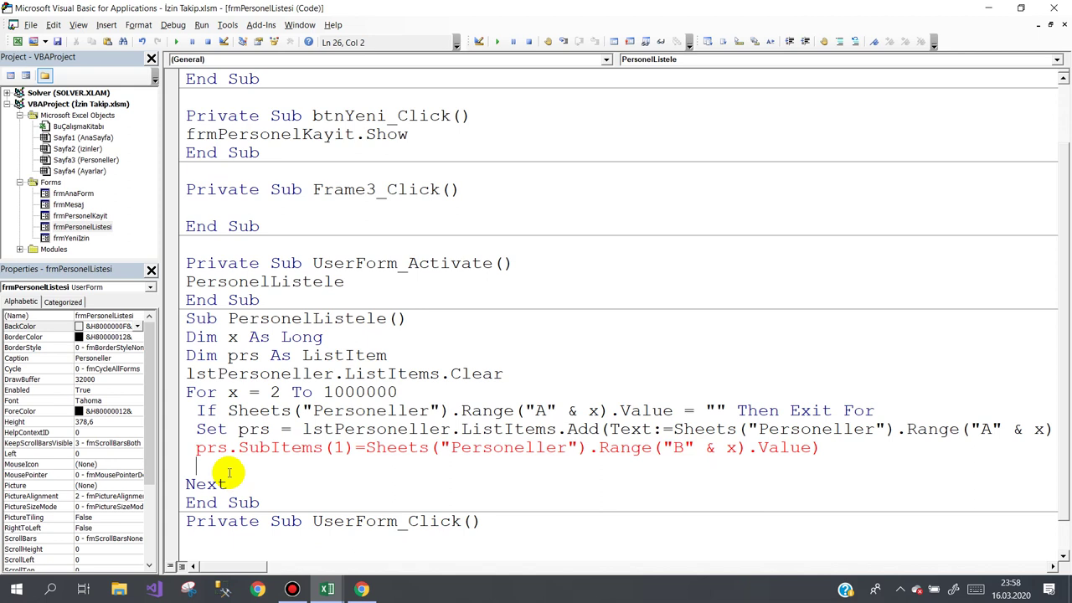
# - Delete the stray ')' from the SubItems(1) line and paste two copies below it
pyautogui.doubleClick(814, 450)
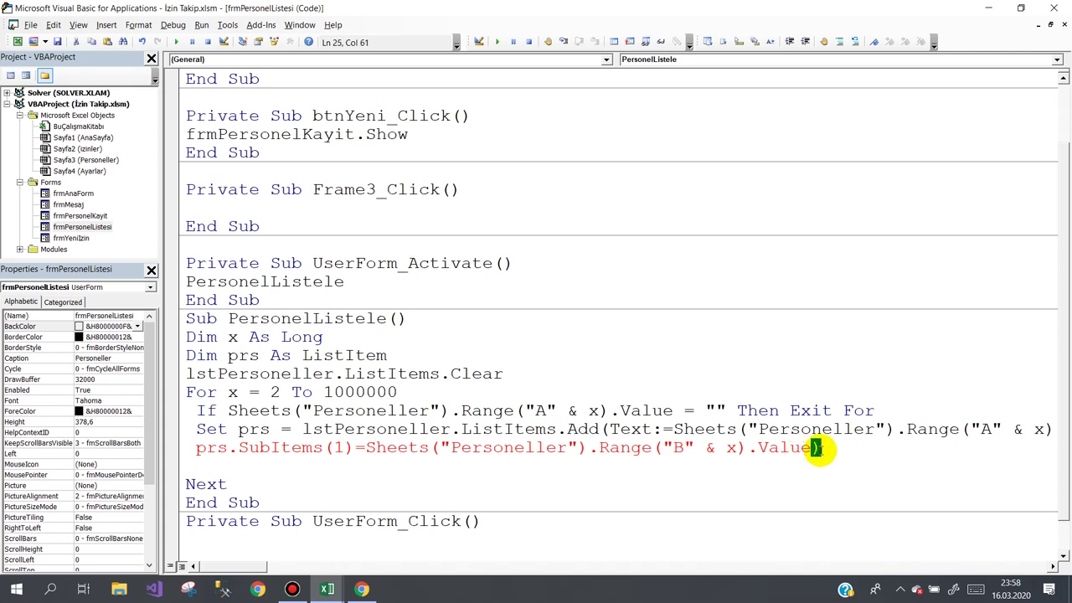
pyautogui.press('Delete')
pyautogui.click(777, 469)
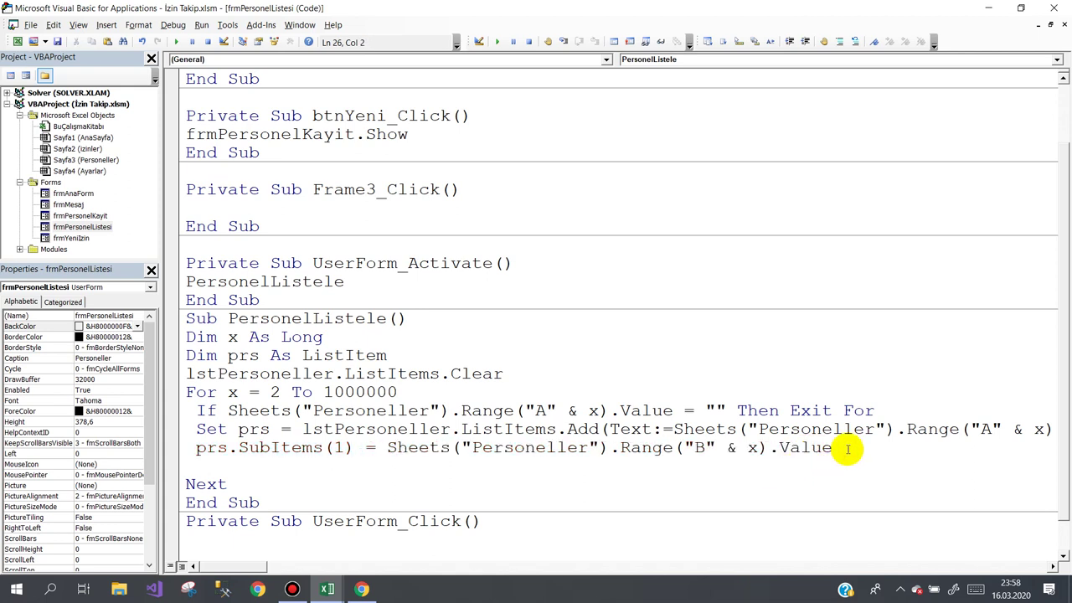
pyautogui.moveTo(841, 448); pyautogui.dragTo(330, 449)
pyautogui.moveTo(834, 448); pyautogui.dragTo(196, 452)
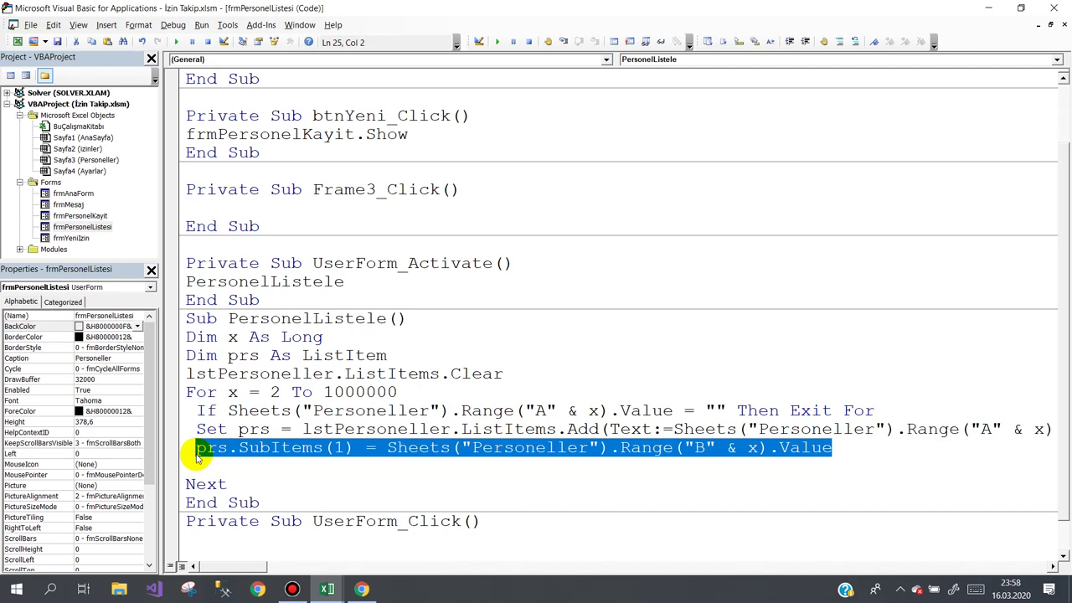
pyautogui.click(201, 465)
pyautogui.write('prs.SubItems(1) = Sheets("Personeller").Range("B" & x).Value')
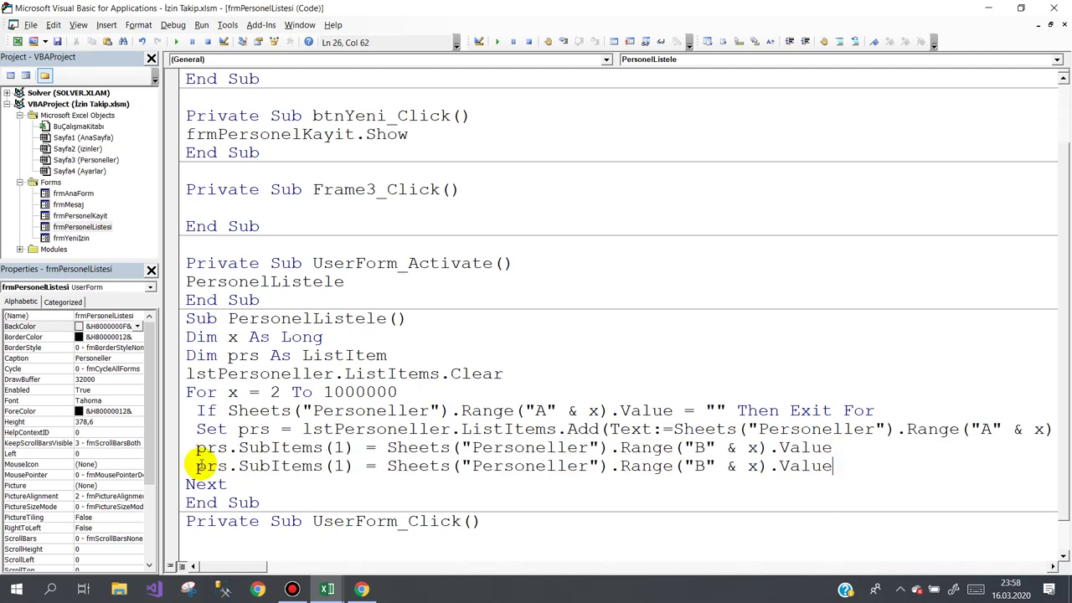
pyautogui.press('Return')
pyautogui.write('prs.SubItems(1) = Sheets("Personeller").Range("B" & x).Value')
pyautogui.hotkey('ctrl', 'v')
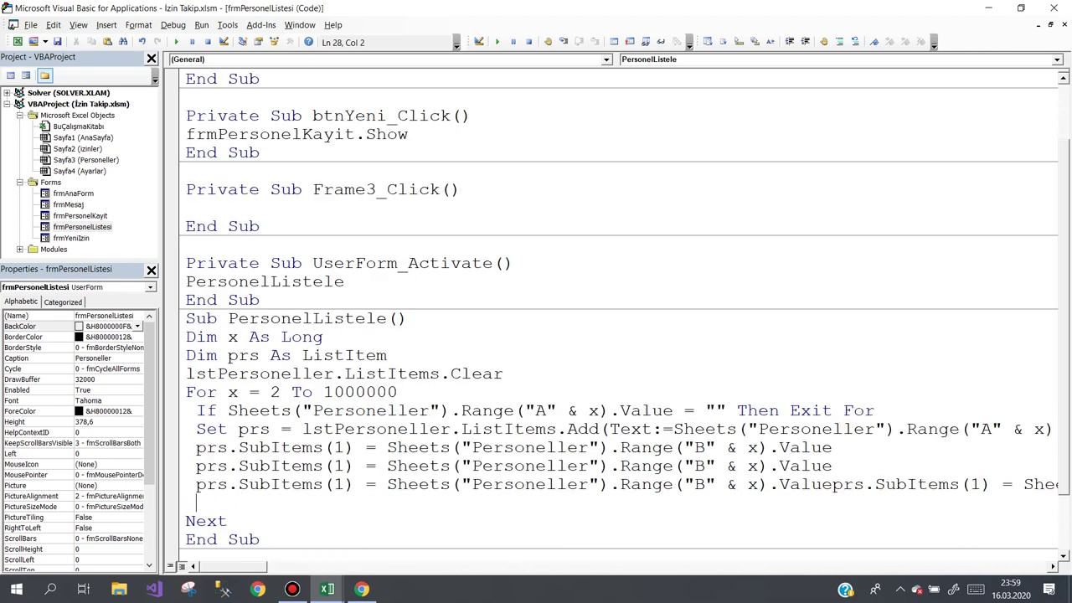
# - Restore the editor window and paste five more SubItems(1) copies above Next
pyautogui.doubleClick(352, 7)
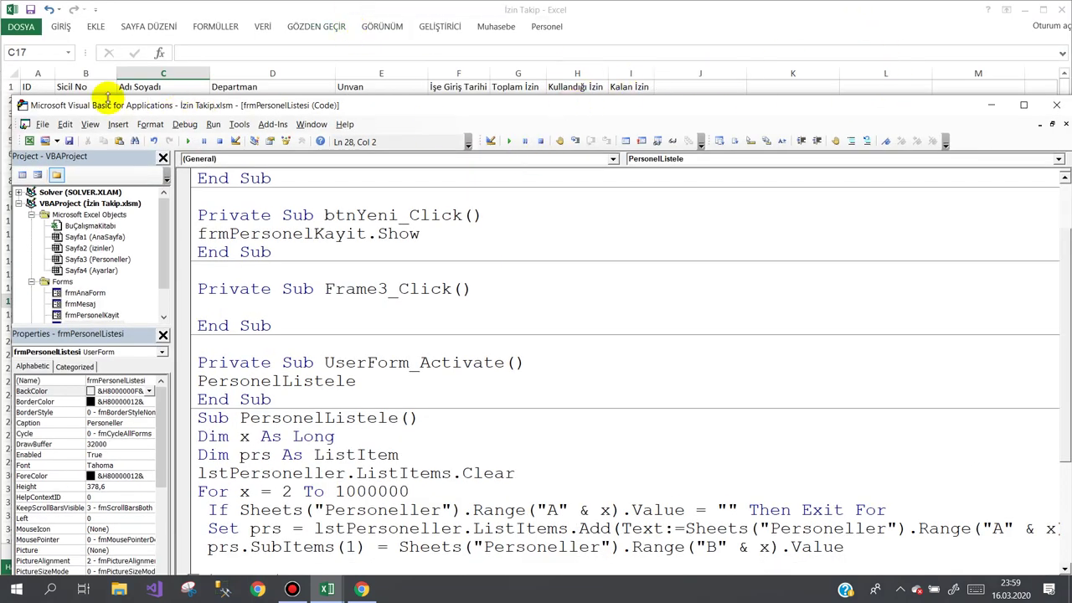
pyautogui.scroll(-1, 323, 360)
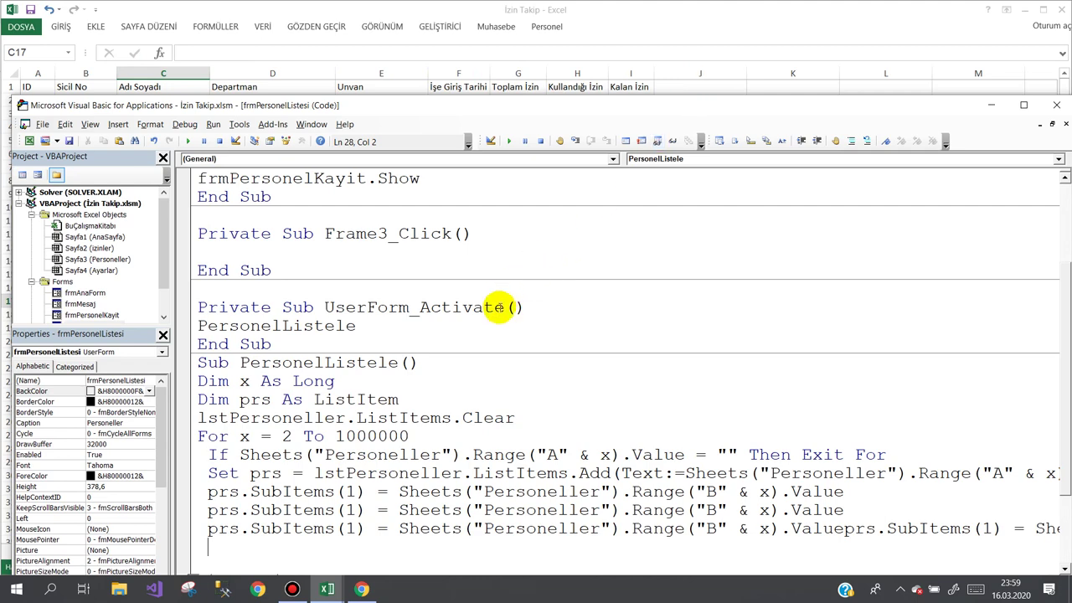
pyautogui.scroll(-1, 499, 307)
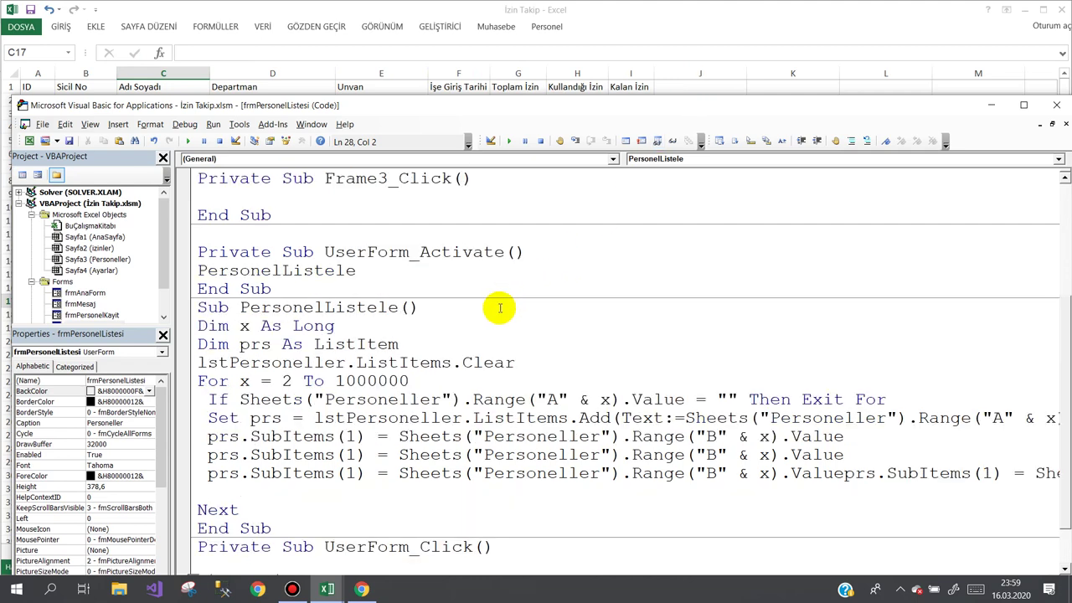
pyautogui.write('prs.SubItems(1) = Sheets("Personeller").Range("B" & x).Value')
pyautogui.press('Return')
pyautogui.write('prs.SubItems(1) = Sheets("Personeller").Range("B" & x).Value')
pyautogui.press('Return')
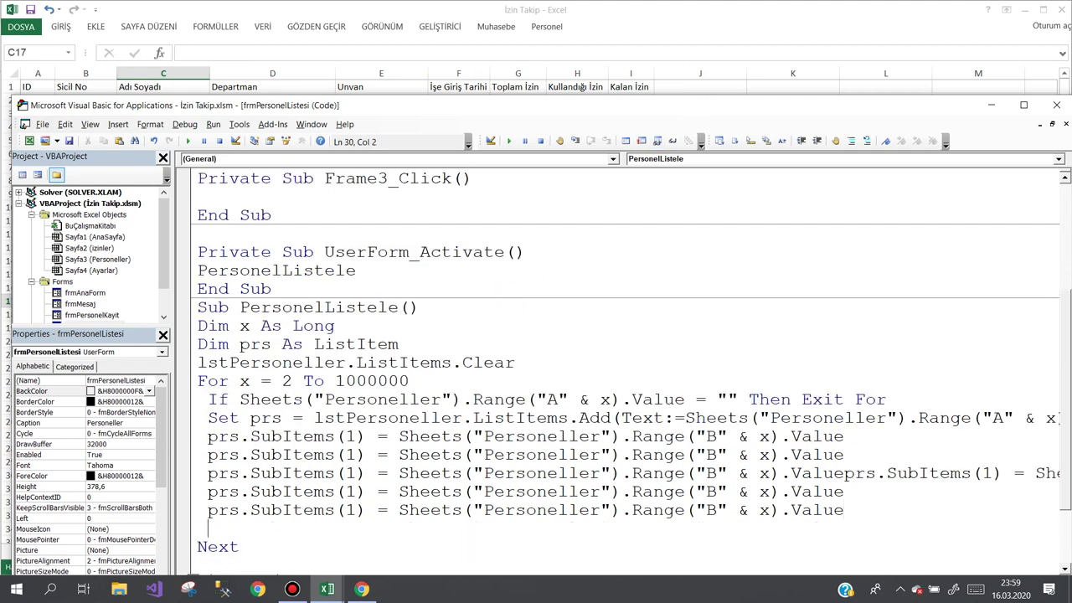
pyautogui.write('prs.SubItems(1) = Sheets("Personeller").Range("B" & x).Value')
pyautogui.press('Return')
pyautogui.write('prs.SubItems(1) = Sheets("Personeller").Range("B" & x).Value')
pyautogui.press('Return')
pyautogui.write('prs.SubItems(1) = Sheets("Personeller").Range("B" & x).Value')
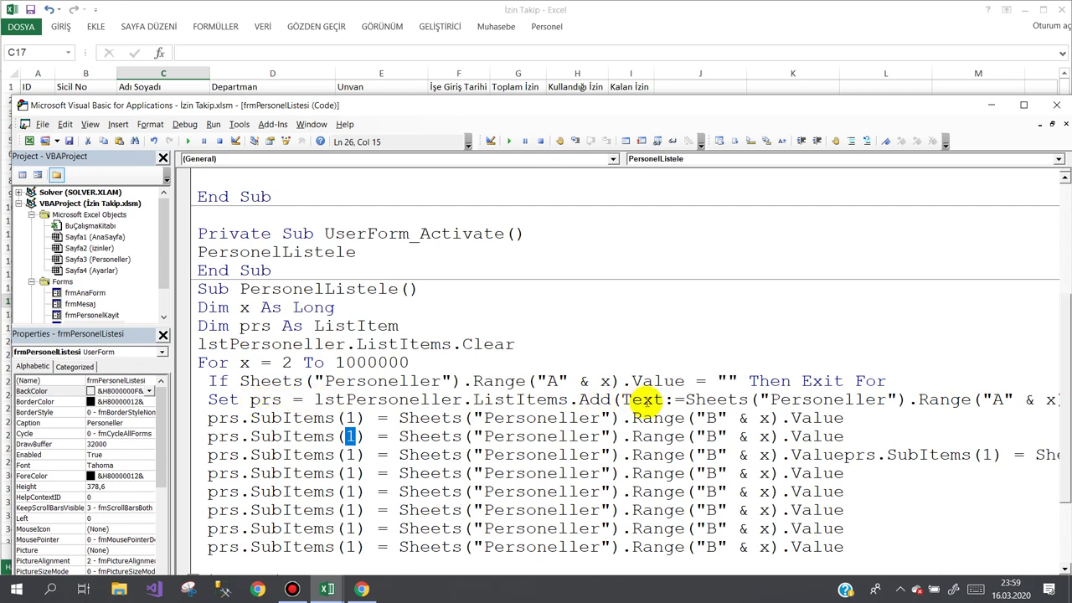
# - Renumber the pasted SubItems lines as indexes 2 through 8
pyautogui.moveTo(1013, 399); pyautogui.dragTo(972, 399)
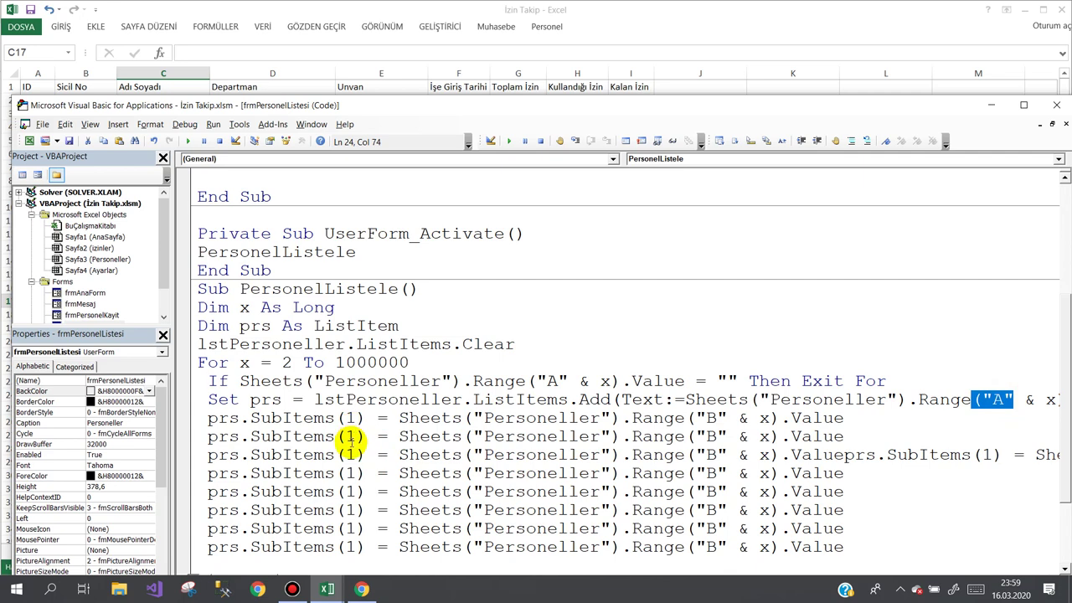
pyautogui.doubleClick(350, 436)
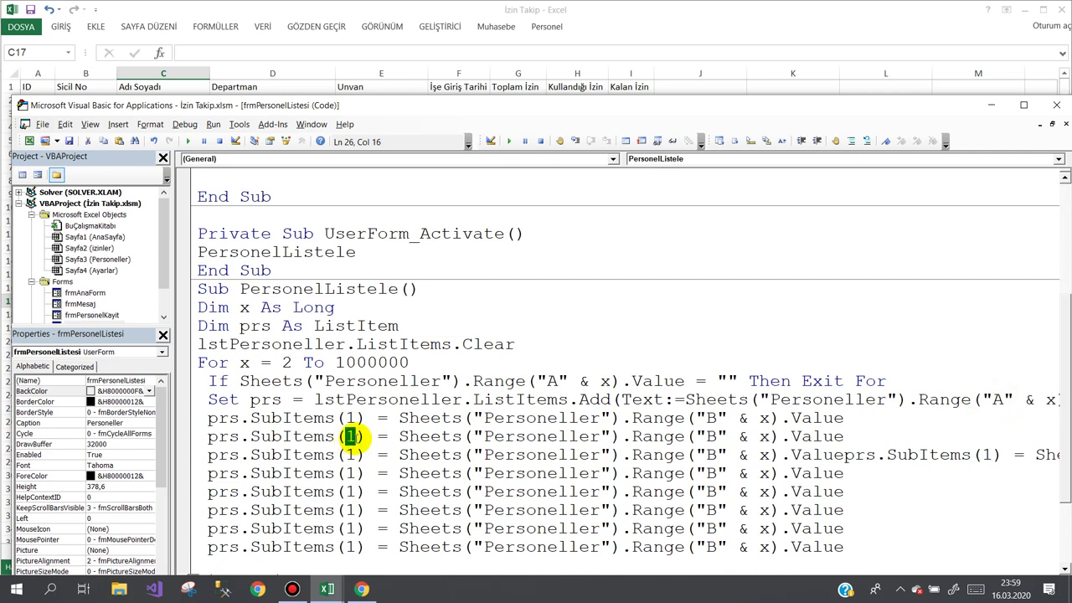
pyautogui.write('2')
pyautogui.doubleClick(348, 454)
pyautogui.write('3')
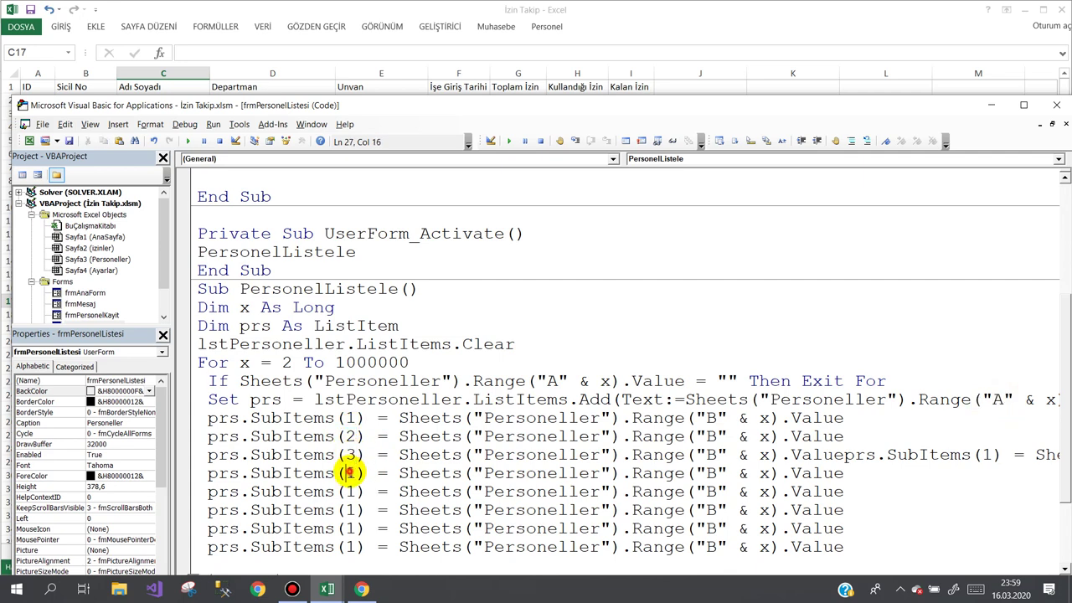
pyautogui.doubleClick(351, 473)
pyautogui.write('4')
pyautogui.doubleClick(350, 492)
pyautogui.write('5')
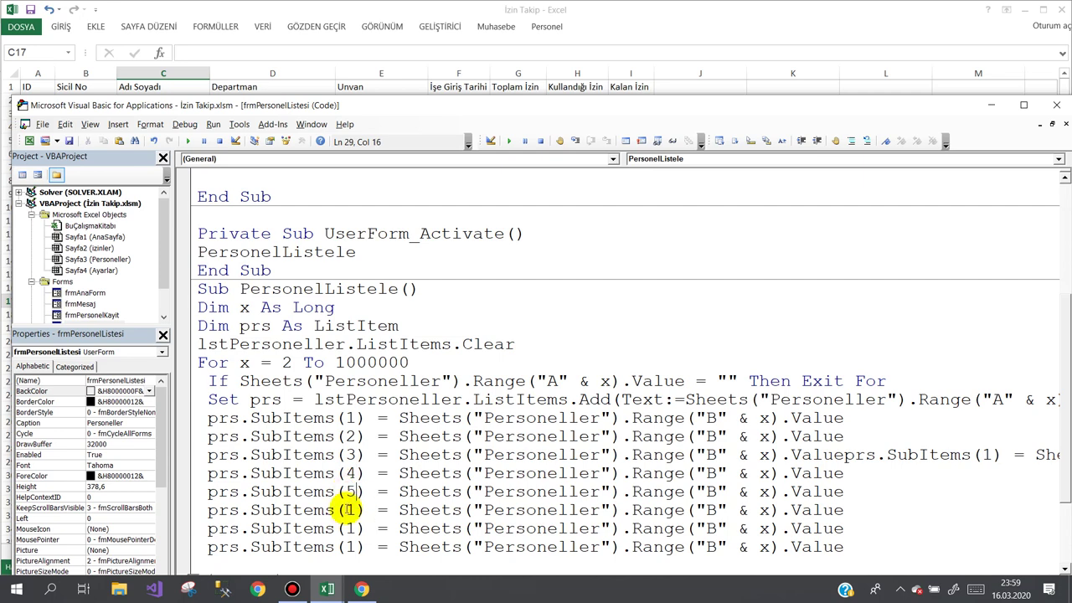
pyautogui.doubleClick(348, 509)
pyautogui.write('6')
pyautogui.doubleClick(349, 528)
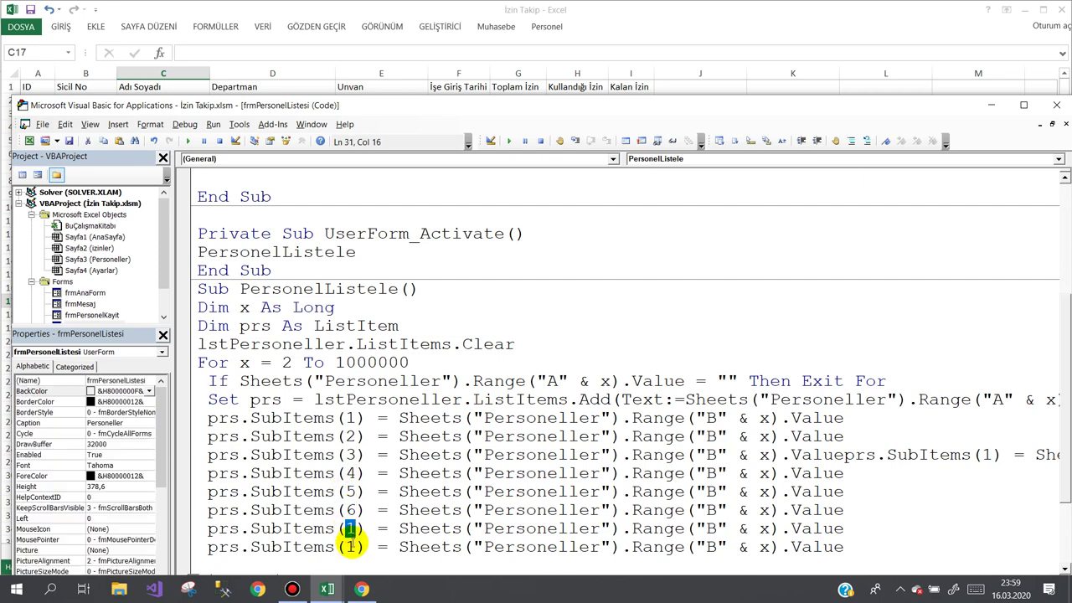
pyautogui.write('7')
pyautogui.doubleClick(349, 546)
pyautogui.write('8')
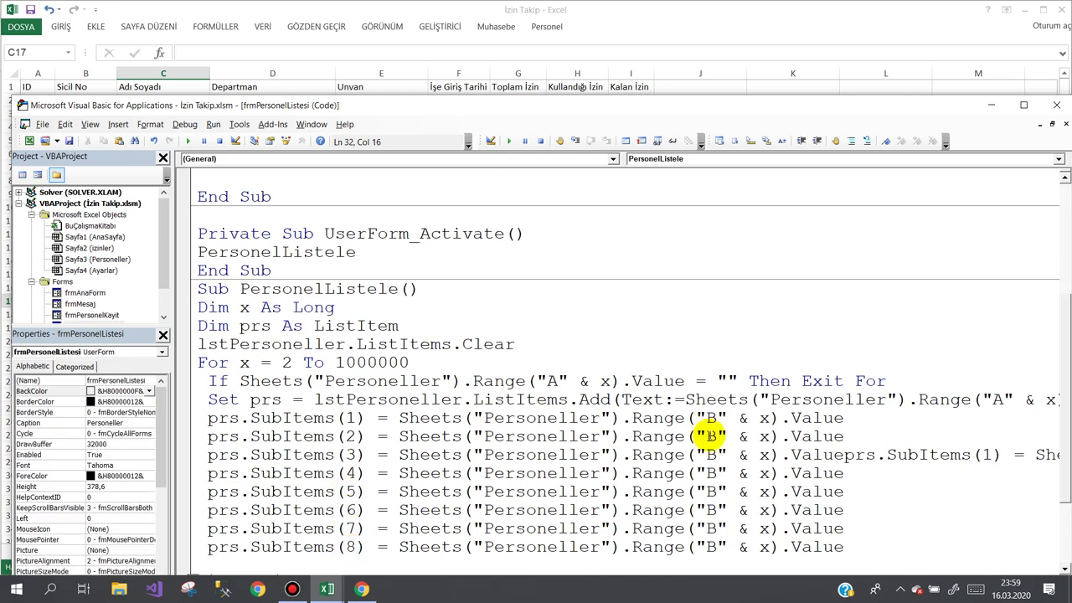
# - Point SubItems(2) and SubItems(3) at columns C and D
pyautogui.doubleClick(710, 437)
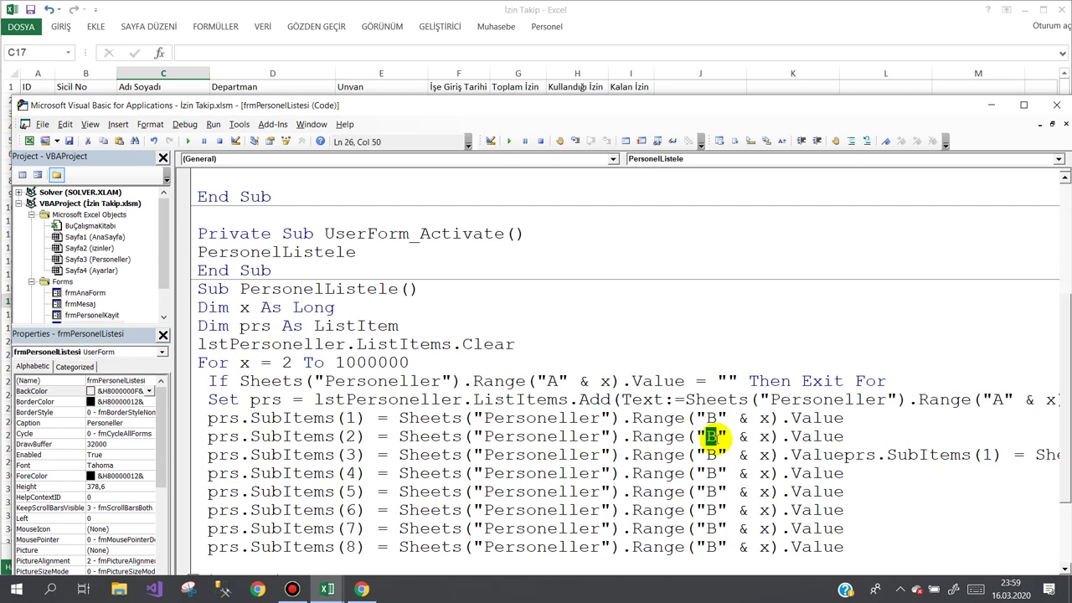
pyautogui.write('C')
pyautogui.doubleClick(711, 455)
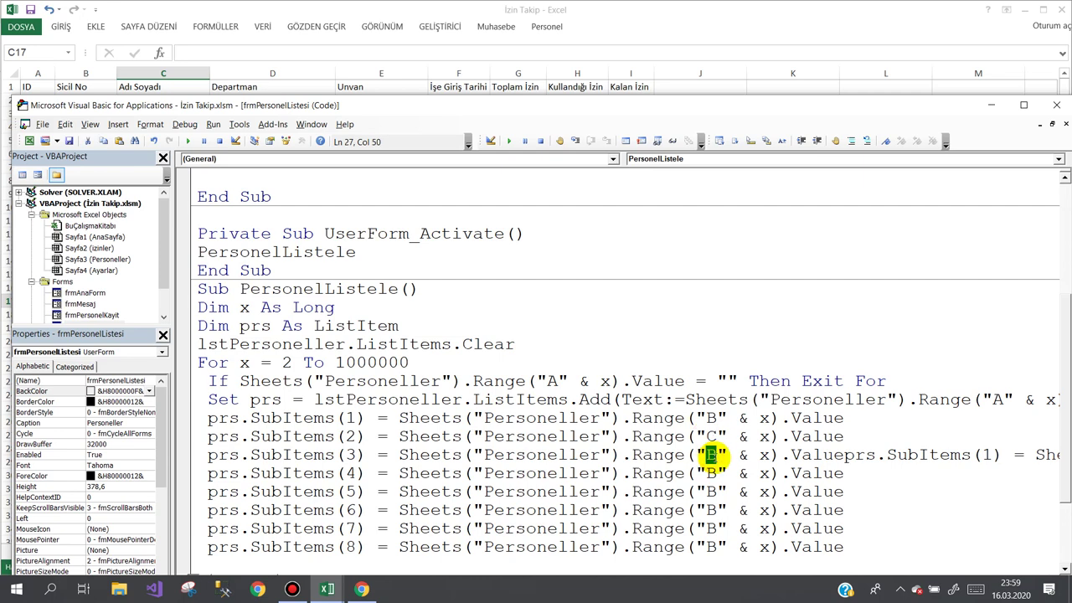
pyautogui.write('D')
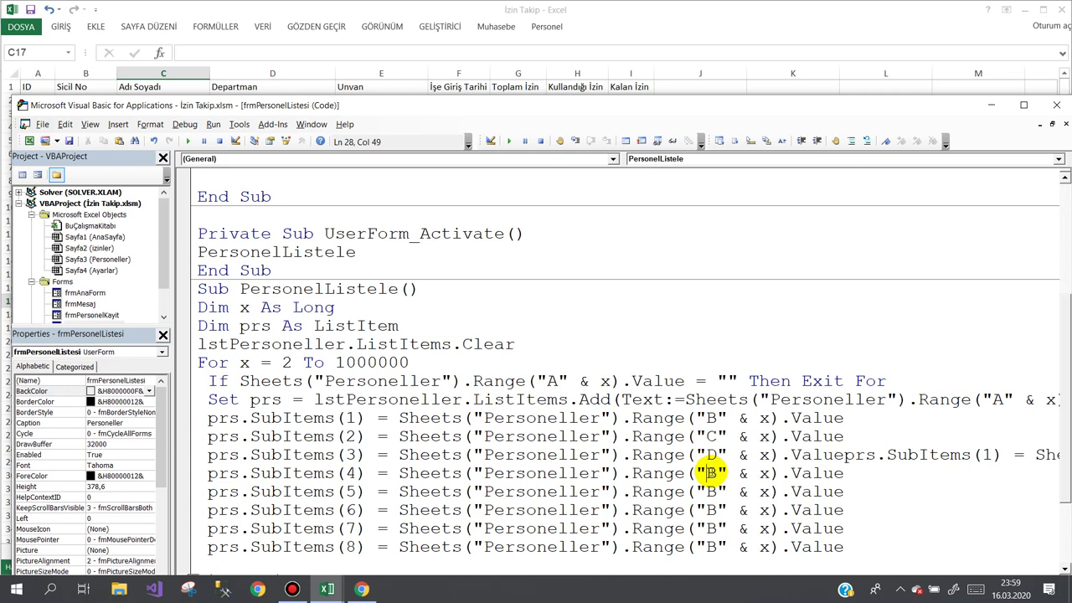
# - Split the joined line and delete the leftover duplicate SubItems line
pyautogui.click(845, 455)
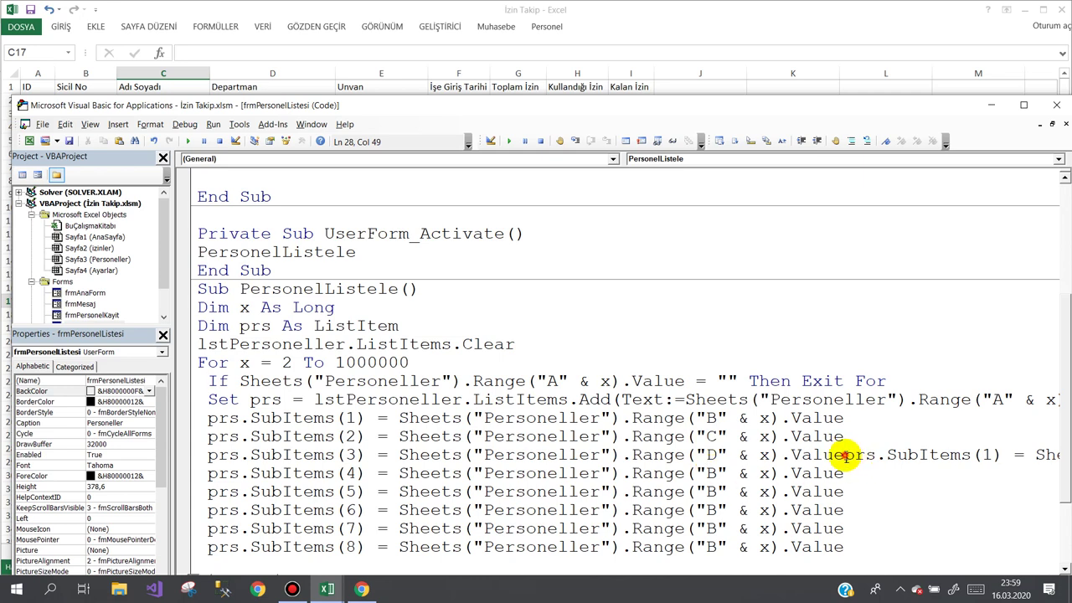
pyautogui.press('Return')
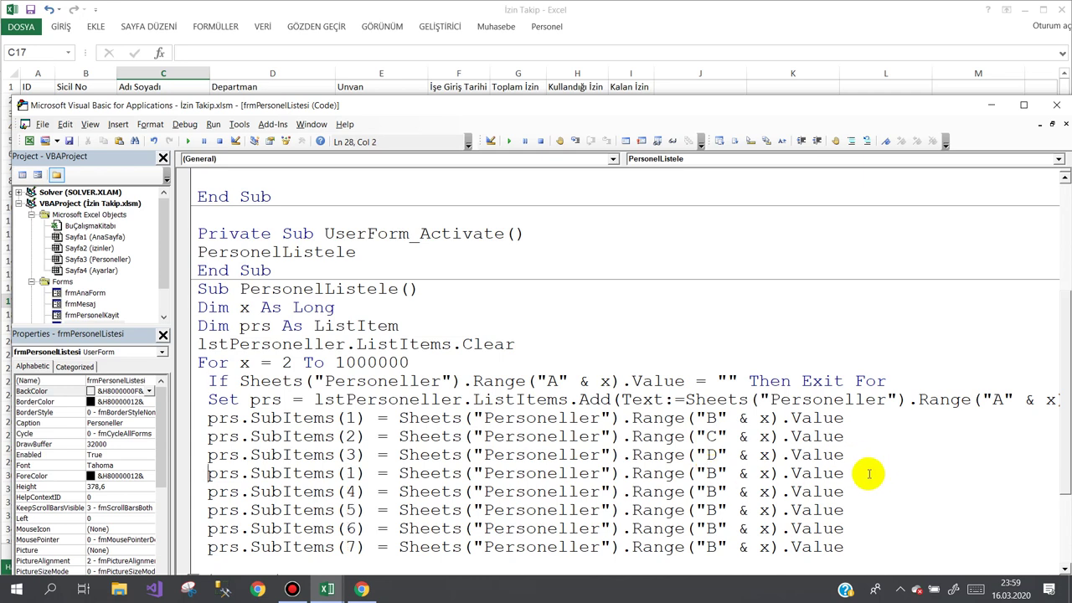
pyautogui.moveTo(867, 474); pyautogui.dragTo(191, 471)
pyautogui.press('Delete')
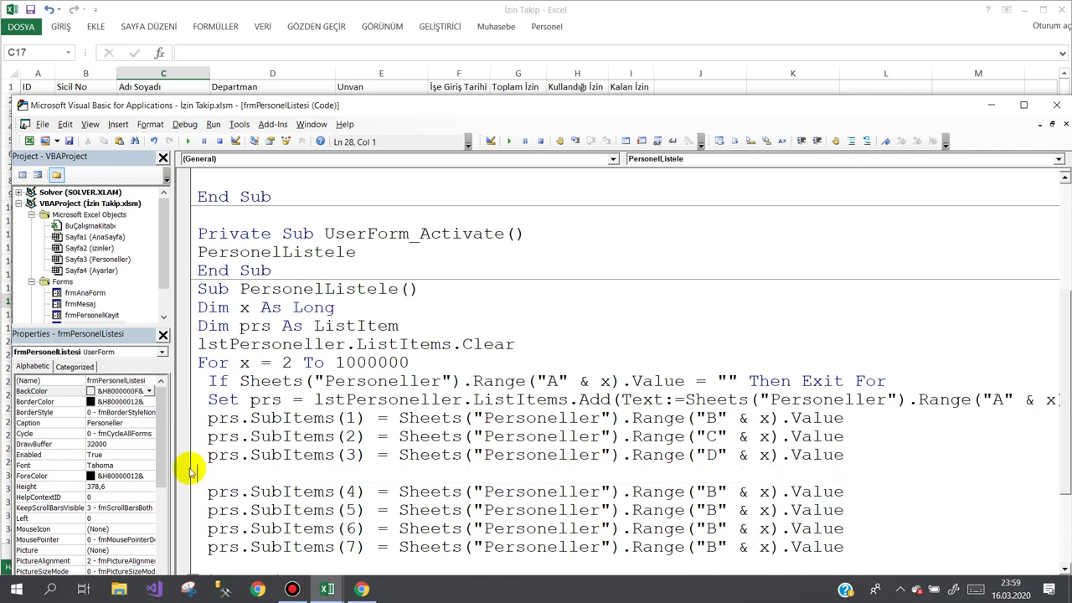
pyautogui.press('Delete')
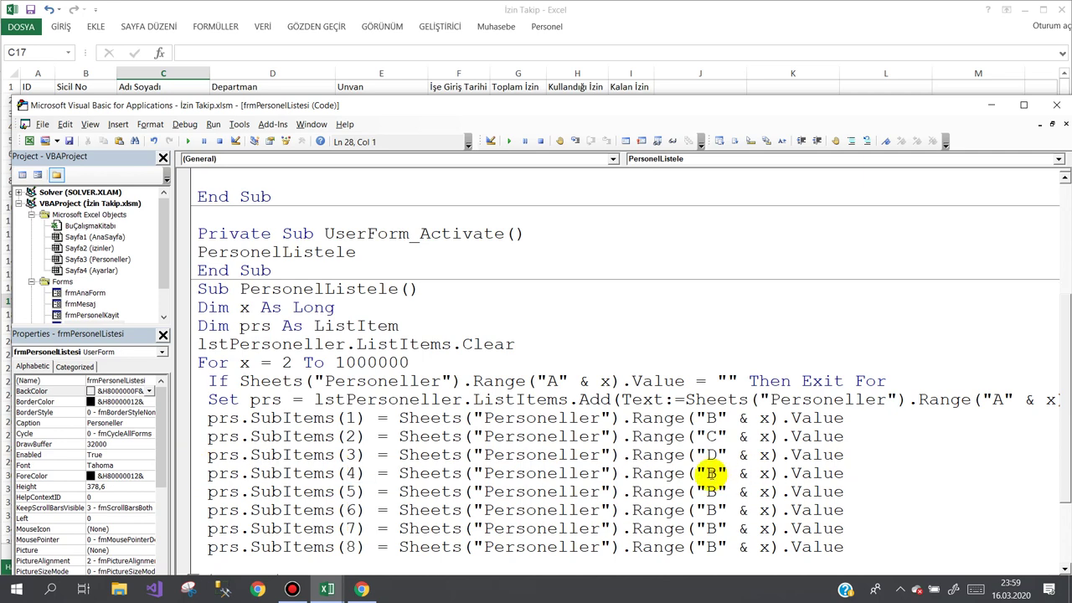
# - Point SubItems(4) through SubItems(8) at columns E through I
pyautogui.doubleClick(710, 473)
pyautogui.write('E')
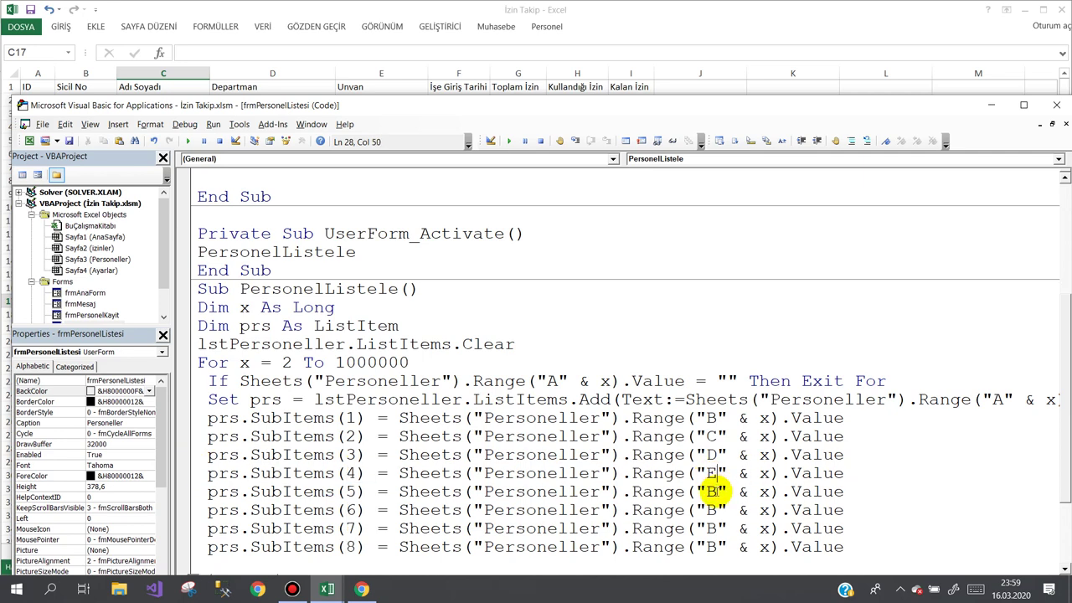
pyautogui.doubleClick(710, 491)
pyautogui.write('F')
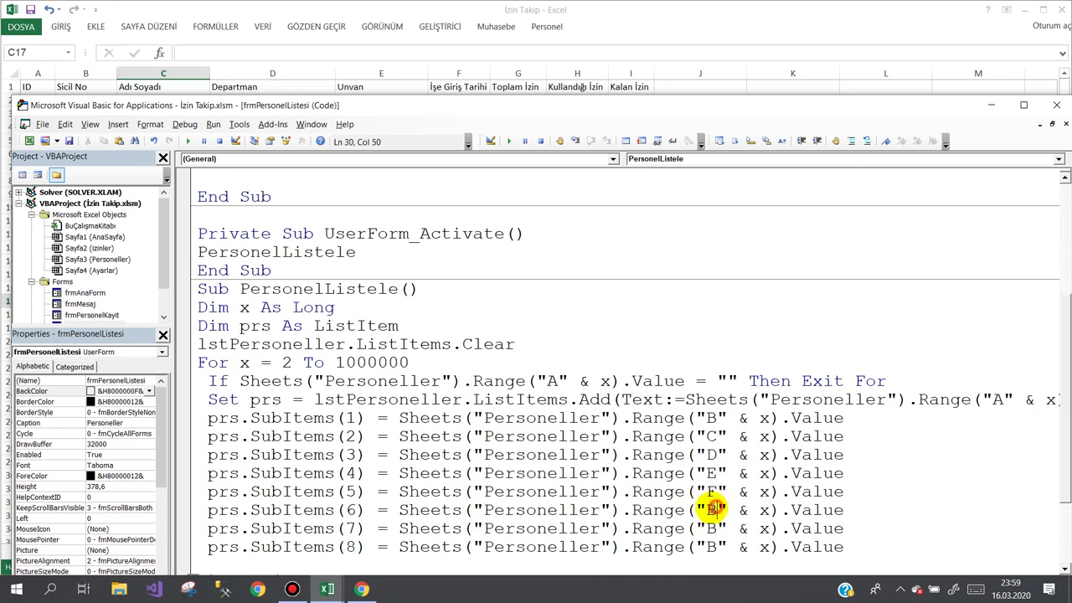
pyautogui.write('G')
pyautogui.doubleClick(712, 528)
pyautogui.write('H')
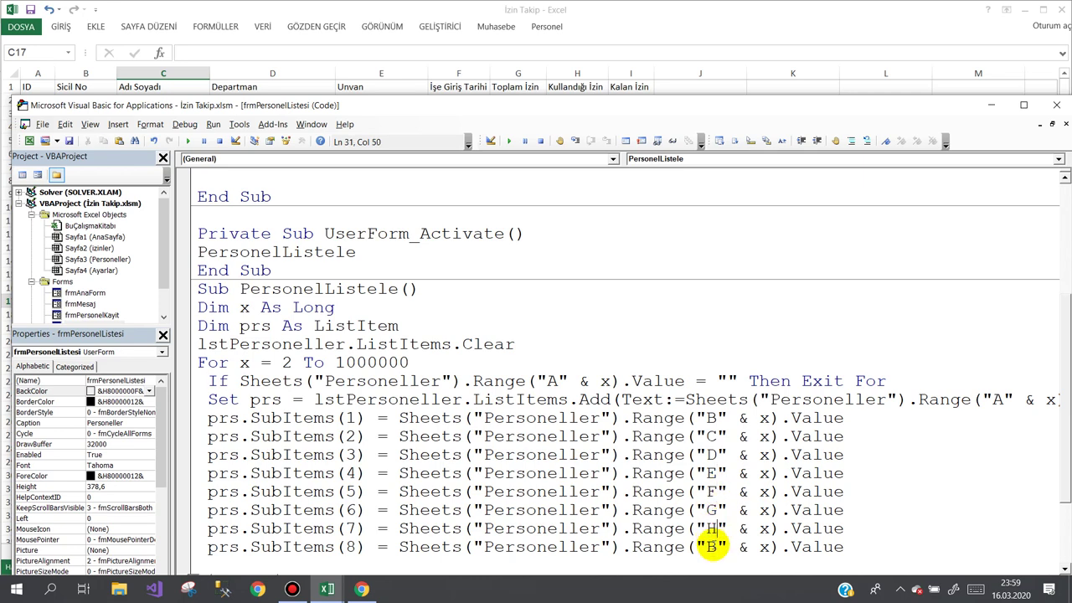
pyautogui.doubleClick(710, 547)
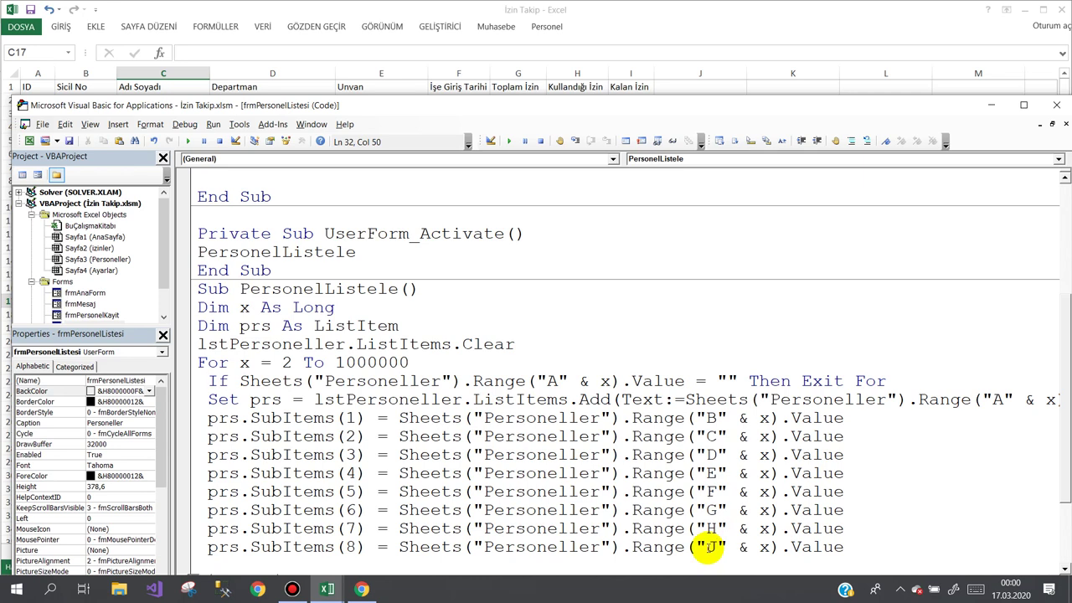
pyautogui.press('BackSpace')
pyautogui.write('I')
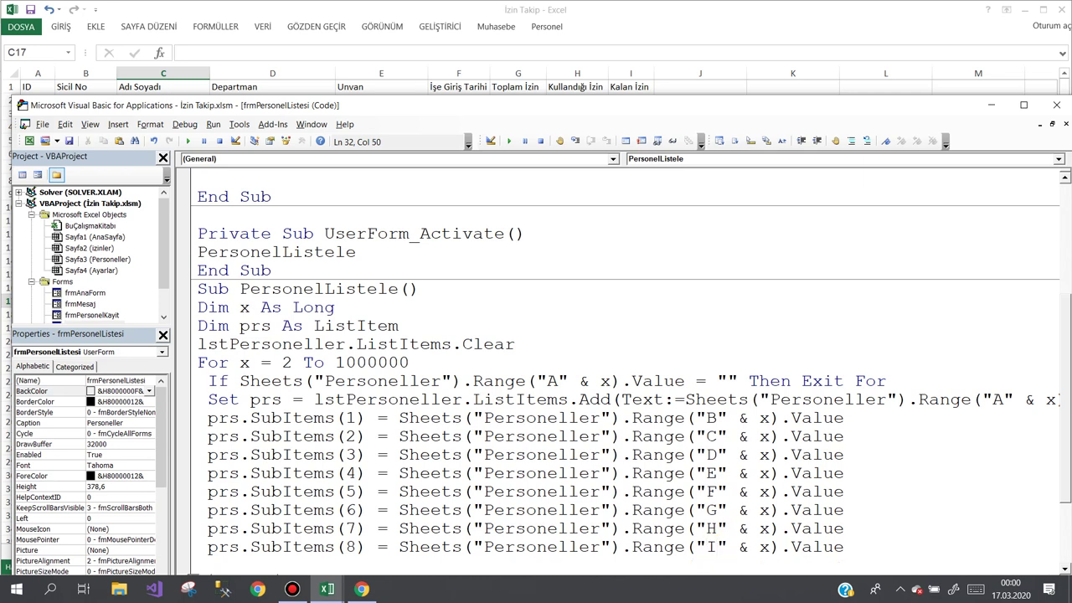
pyautogui.scroll(-1, 620, 545)
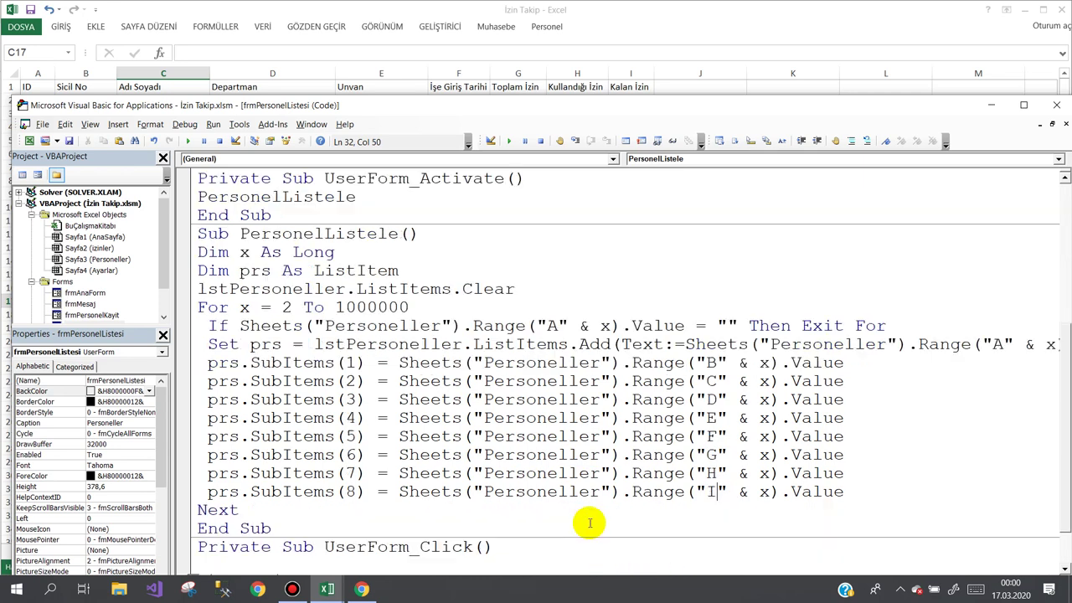
pyautogui.scroll(-1, 586, 522)
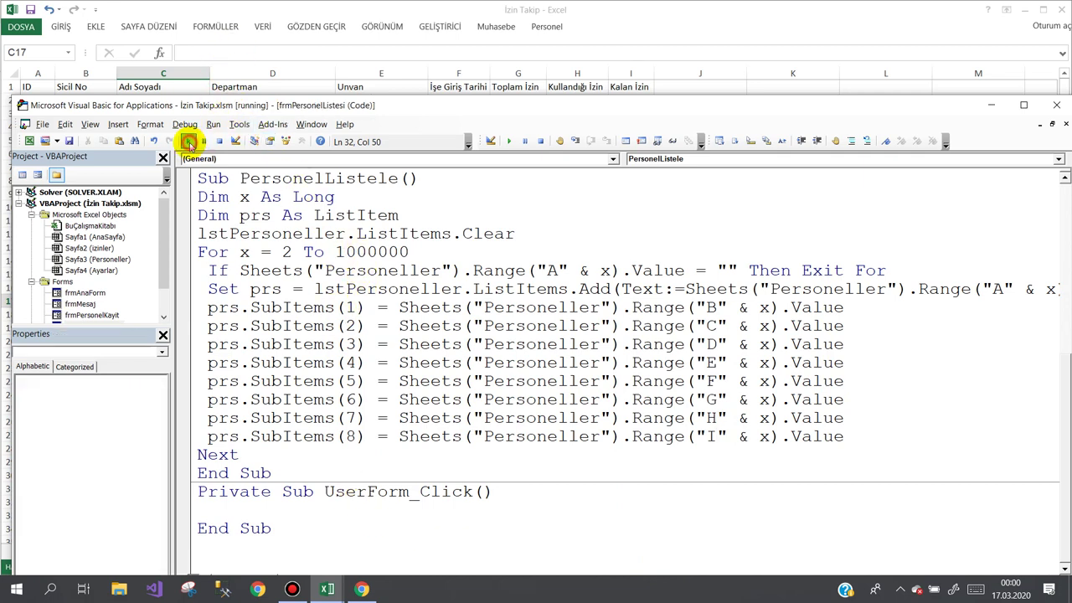
# - Run the Personel Listesi form, check a few staff rows, close it and return to Excel
pyautogui.click(188, 141)
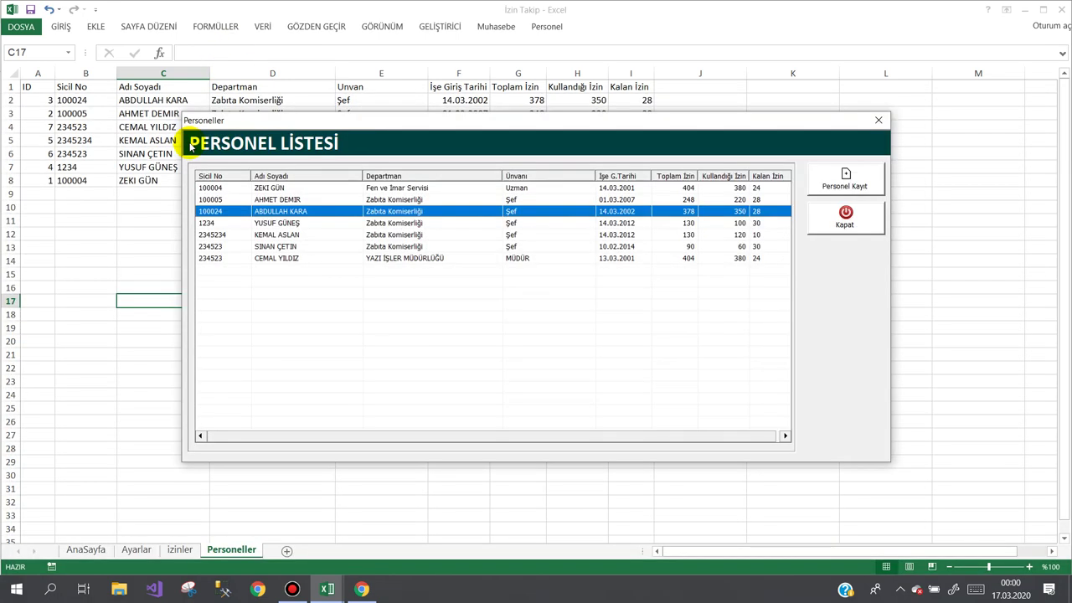
pyautogui.click(322, 236)
pyautogui.click(346, 245)
pyautogui.click(344, 211)
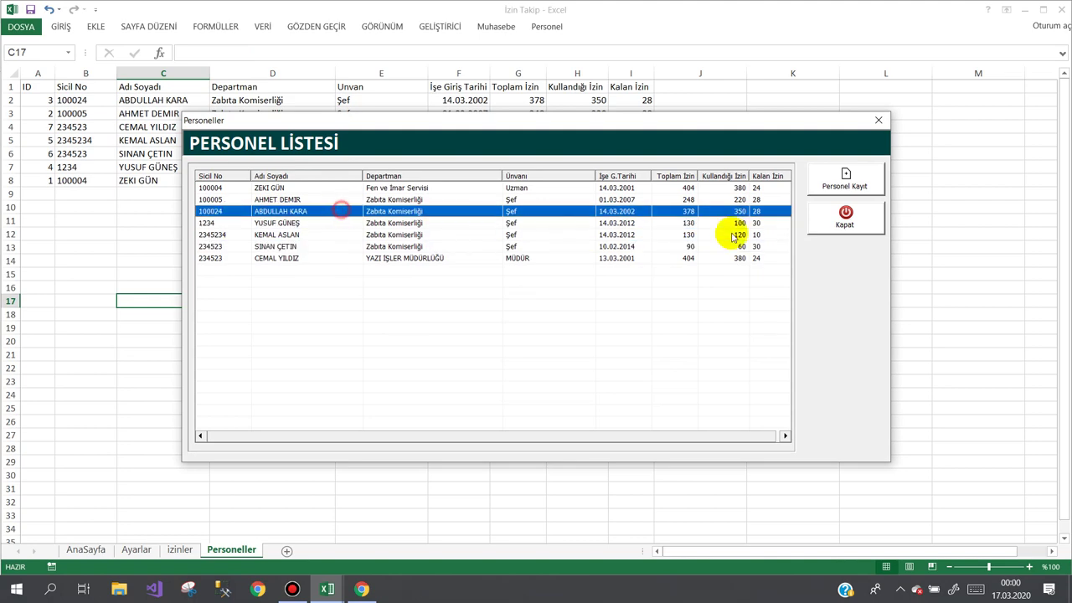
pyautogui.click(833, 228)
pyautogui.doubleClick(846, 409)
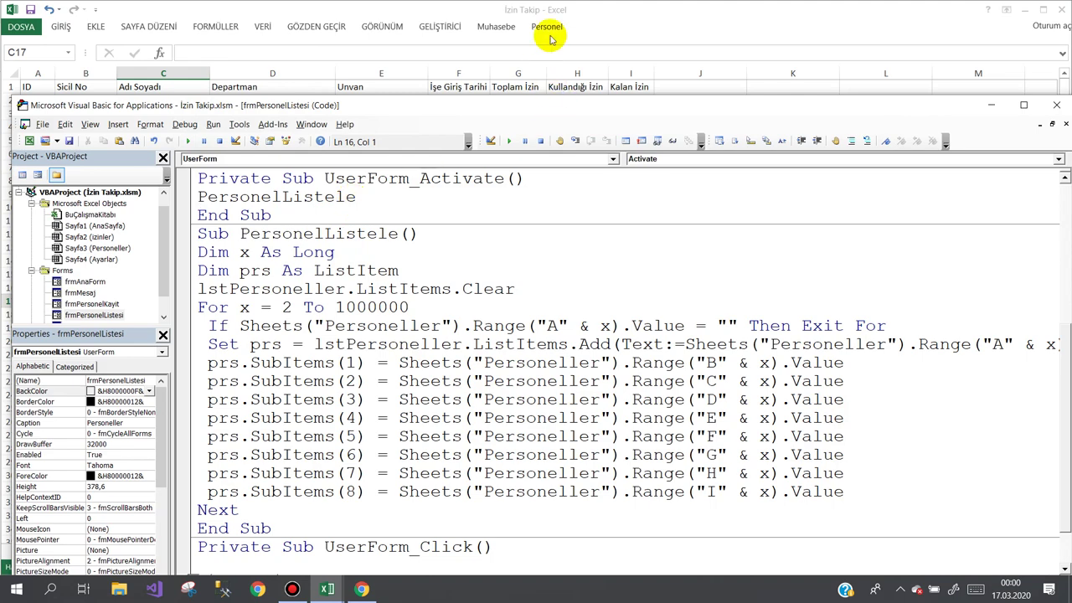
pyautogui.click(593, 15)
# - Start the leave program from AnaSayfa and open the Personeller list
pyautogui.click(87, 549)
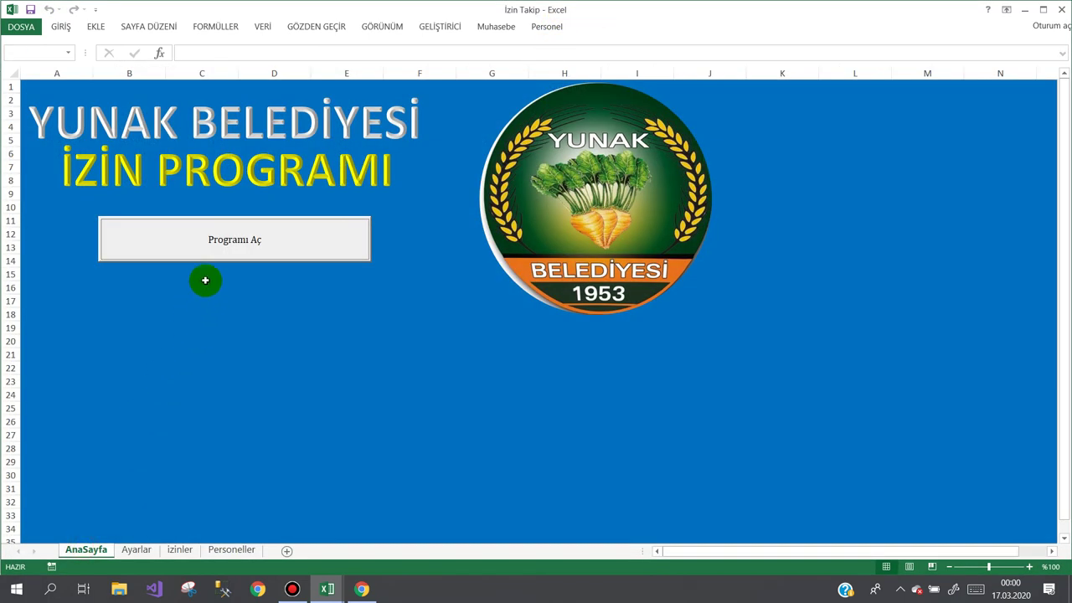
pyautogui.click(231, 243)
pyautogui.click(239, 497)
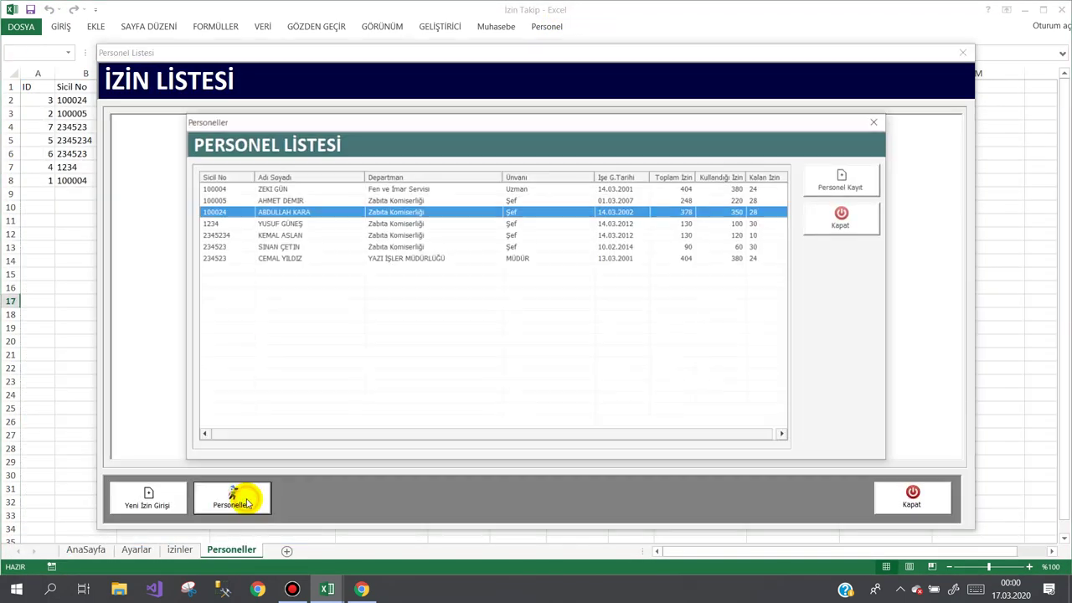
# - Click through the seven staff rows in the personnel list to review them
pyautogui.click(479, 234)
pyautogui.click(460, 258)
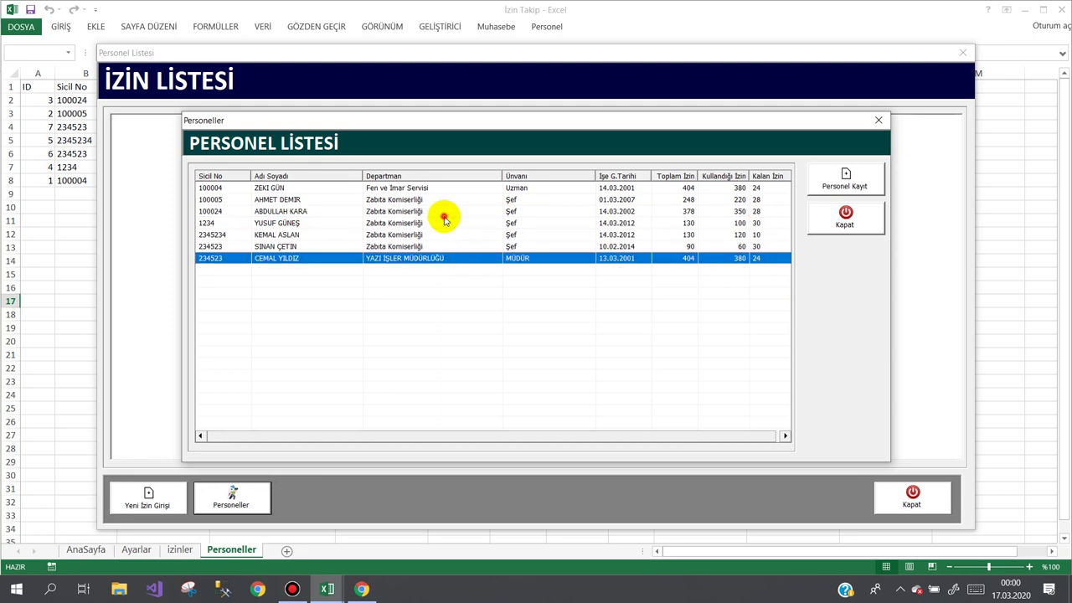
pyautogui.click(446, 201)
pyautogui.moveTo(453, 124)
pyautogui.mouseDown()
pyautogui.moveTo(492, 129)
pyautogui.moveTo(480, 120)
pyautogui.mouseUp()
pyautogui.click(450, 219)
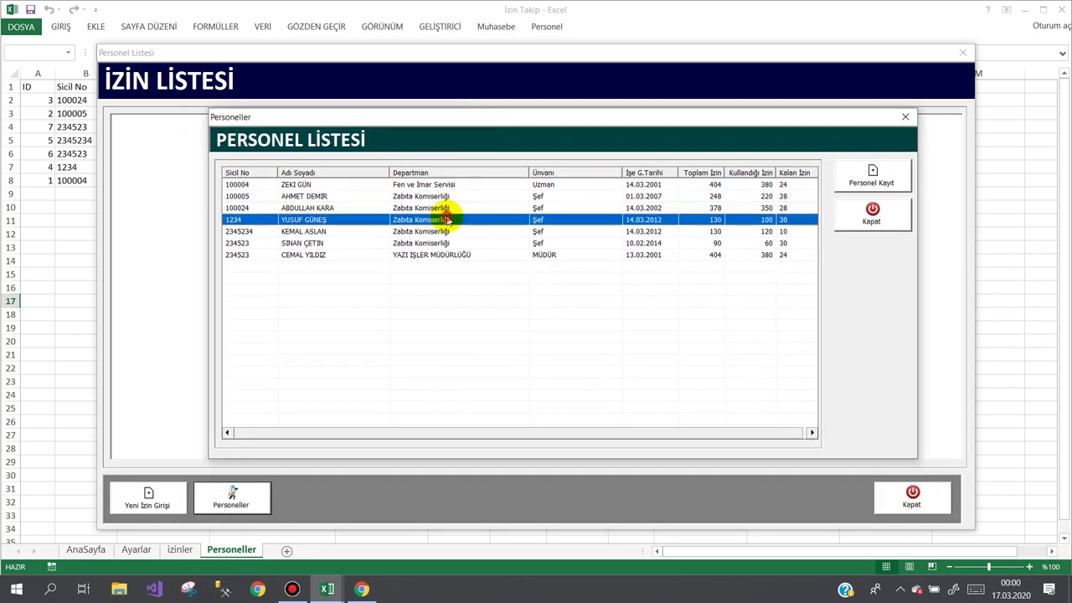
pyautogui.click(314, 232)
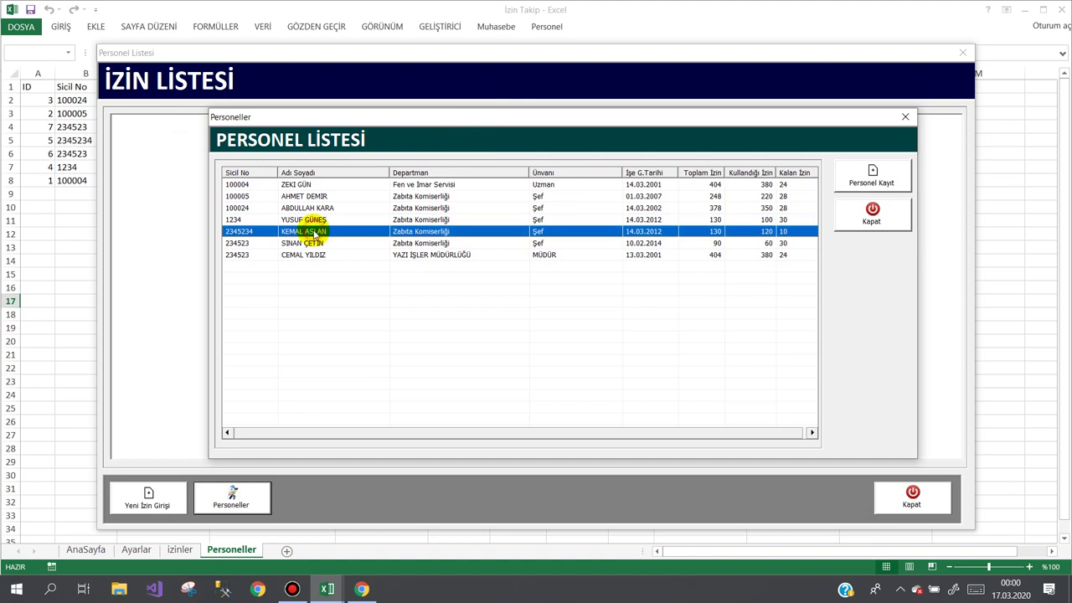
pyautogui.click(276, 243)
pyautogui.click(317, 256)
pyautogui.click(507, 243)
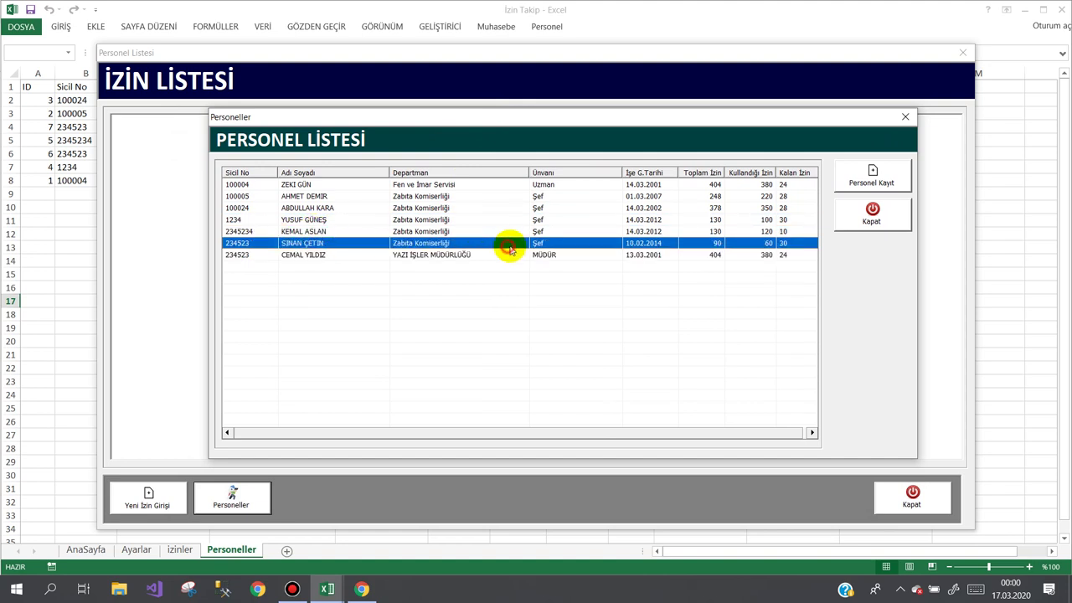
pyautogui.click(526, 219)
pyautogui.click(528, 209)
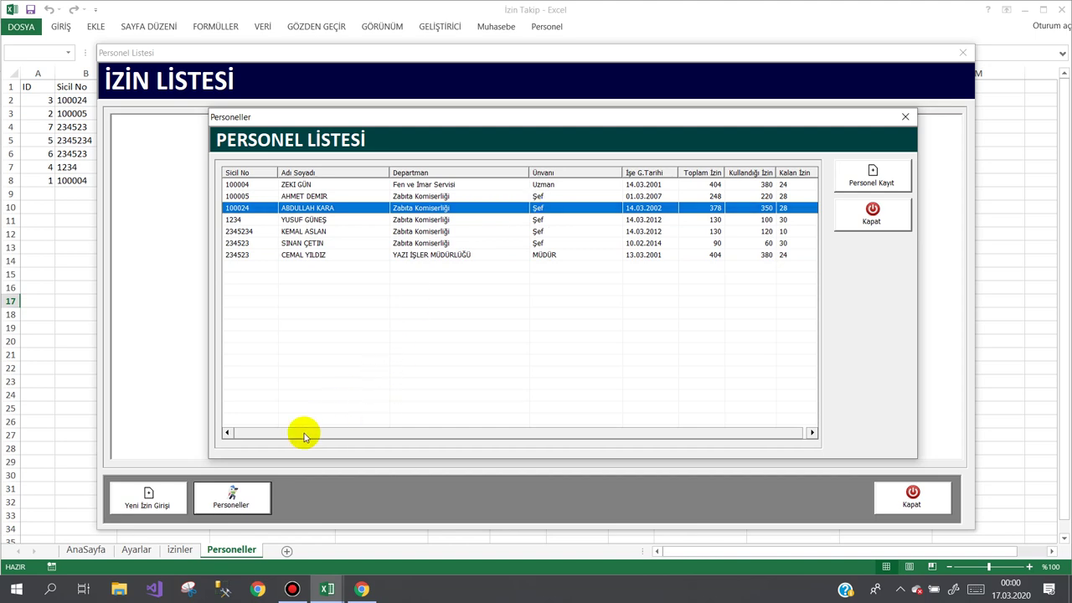
pyautogui.click(292, 589)
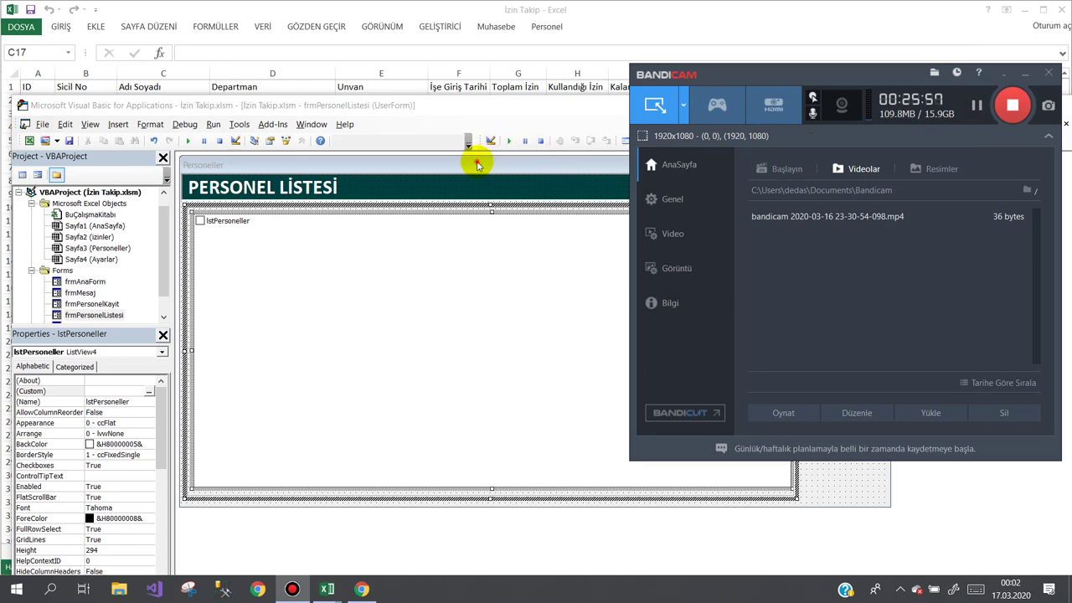
# - Rerun the Personel Listesi form from the VBA editor, check several rows, then close it
pyautogui.click(474, 160)
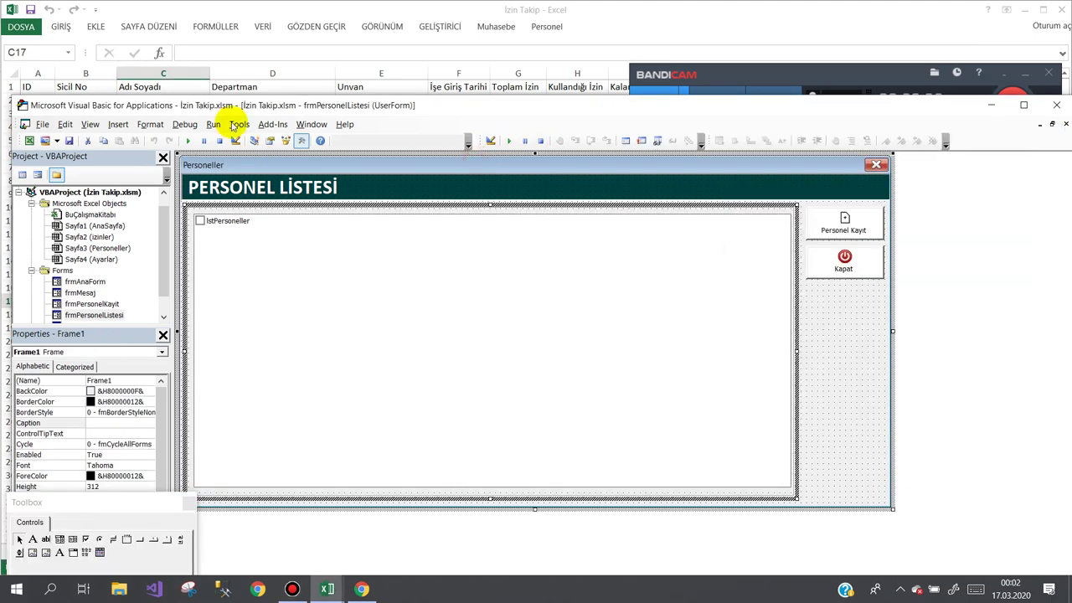
pyautogui.click(186, 142)
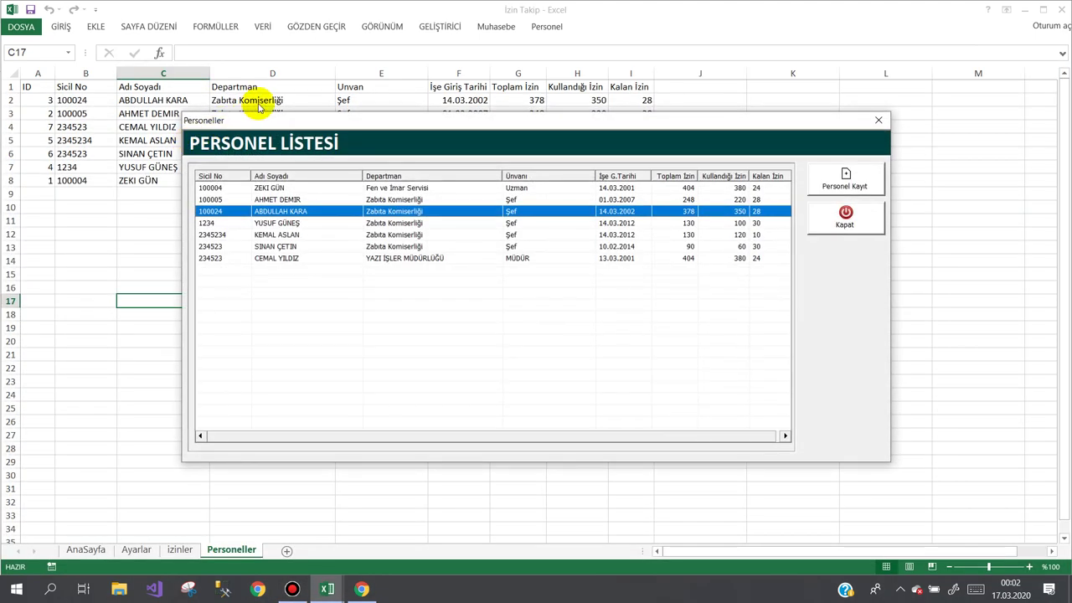
pyautogui.moveTo(270, 119)
pyautogui.mouseDown()
pyautogui.moveTo(361, 179)
pyautogui.moveTo(335, 181)
pyautogui.mouseUp()
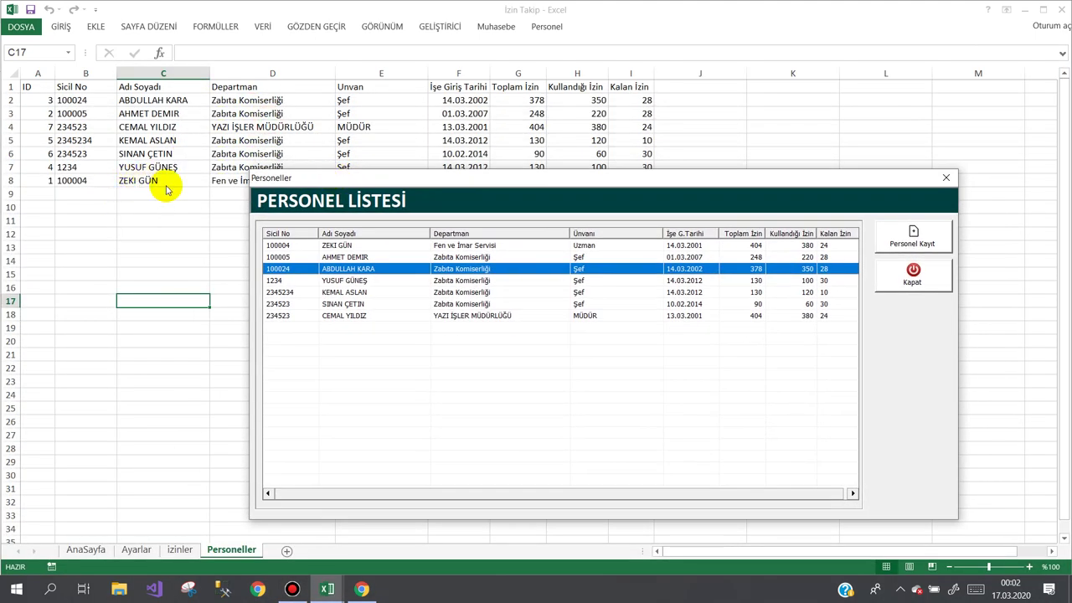
pyautogui.click(338, 246)
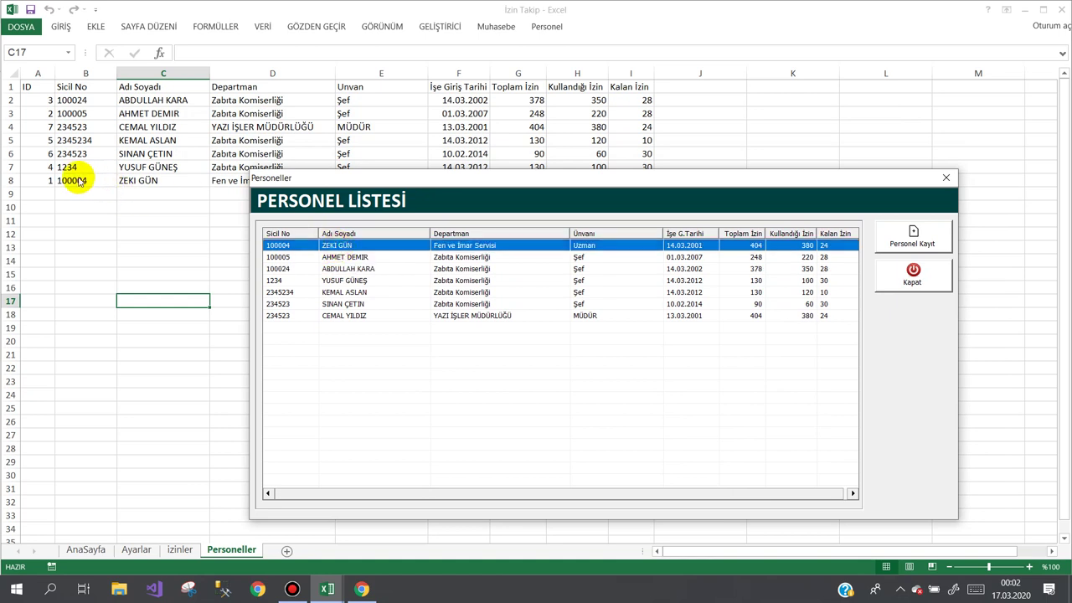
pyautogui.click(333, 259)
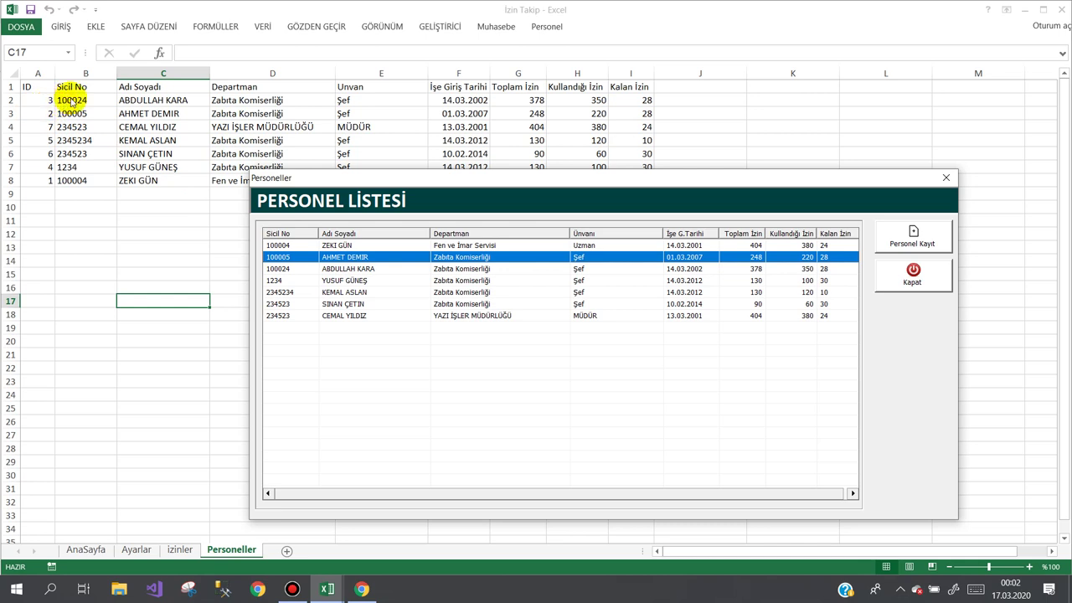
pyautogui.click(343, 268)
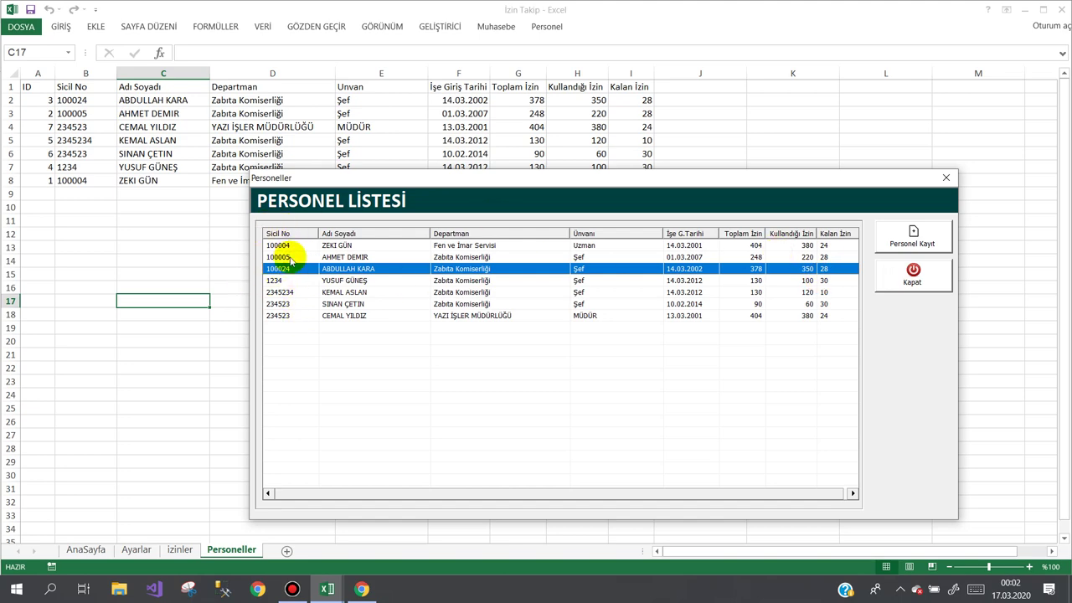
pyautogui.click(892, 280)
pyautogui.click(298, 248)
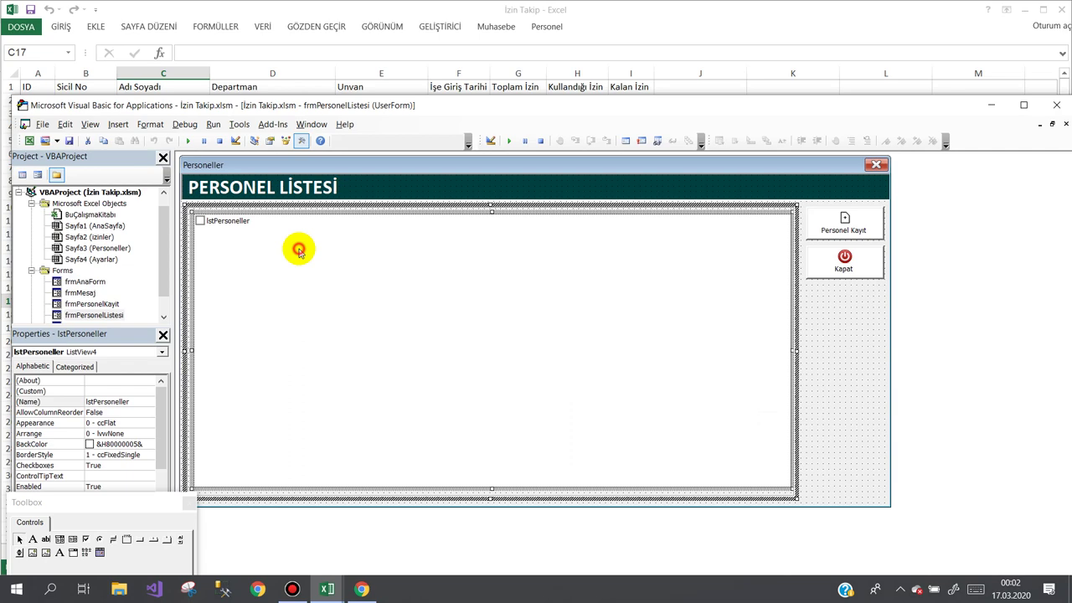
# - Enable AllowColumnReorder on lstPersoneller and set its SortKey to 2 in Property Pages
pyautogui.click(141, 392)
pyautogui.click(149, 392)
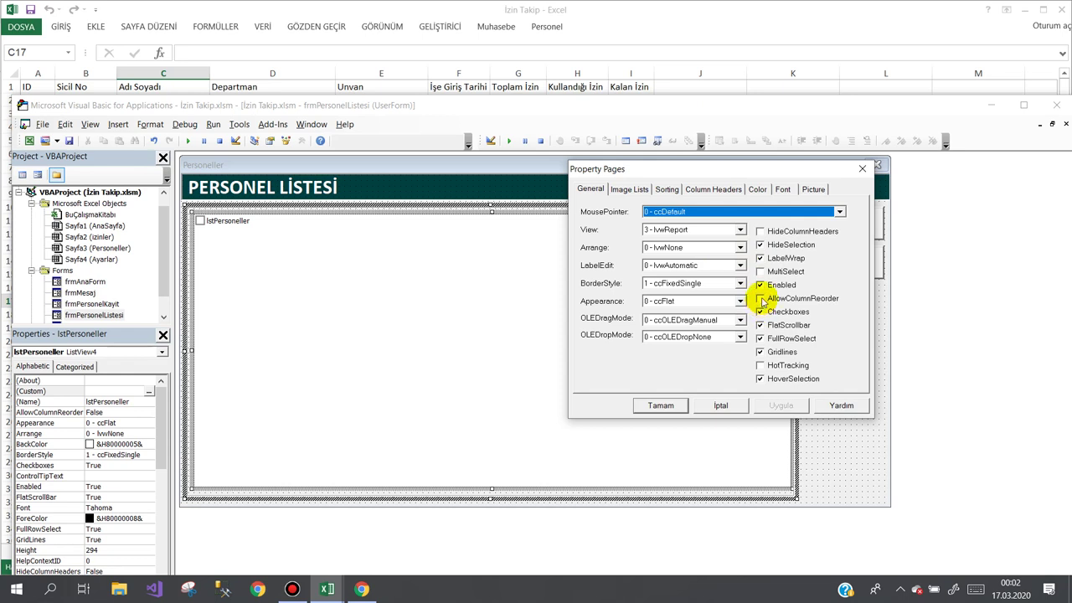
pyautogui.click(761, 299)
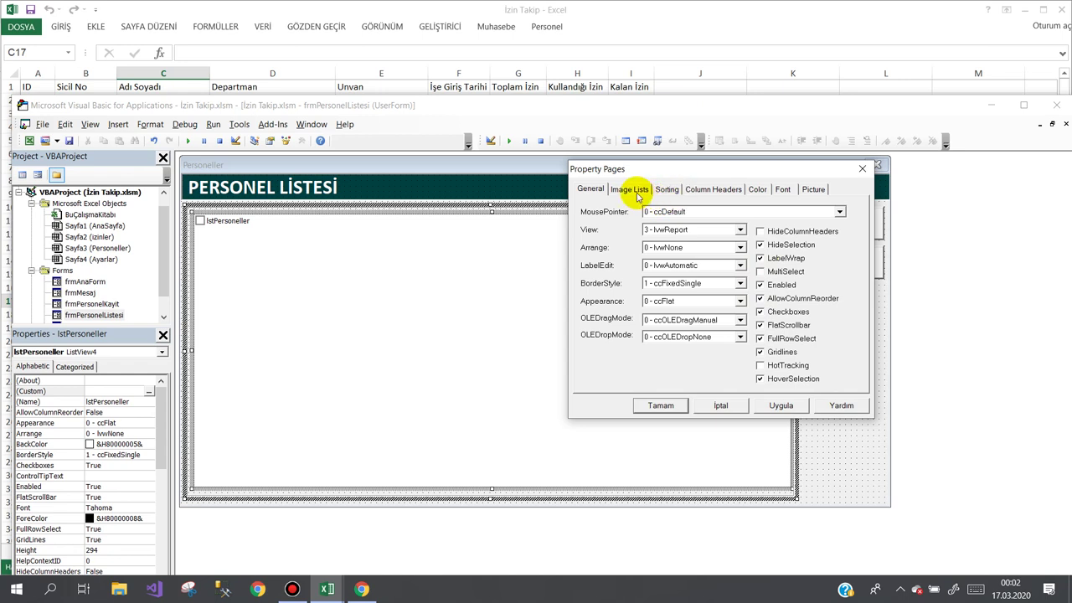
pyautogui.click(668, 189)
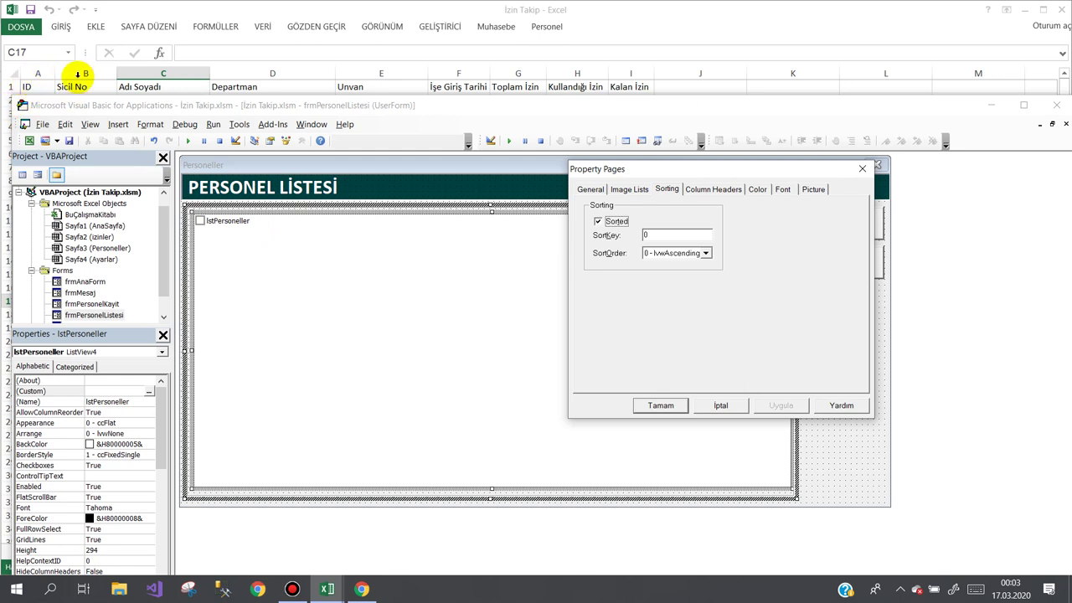
pyautogui.click(667, 238)
pyautogui.write('2')
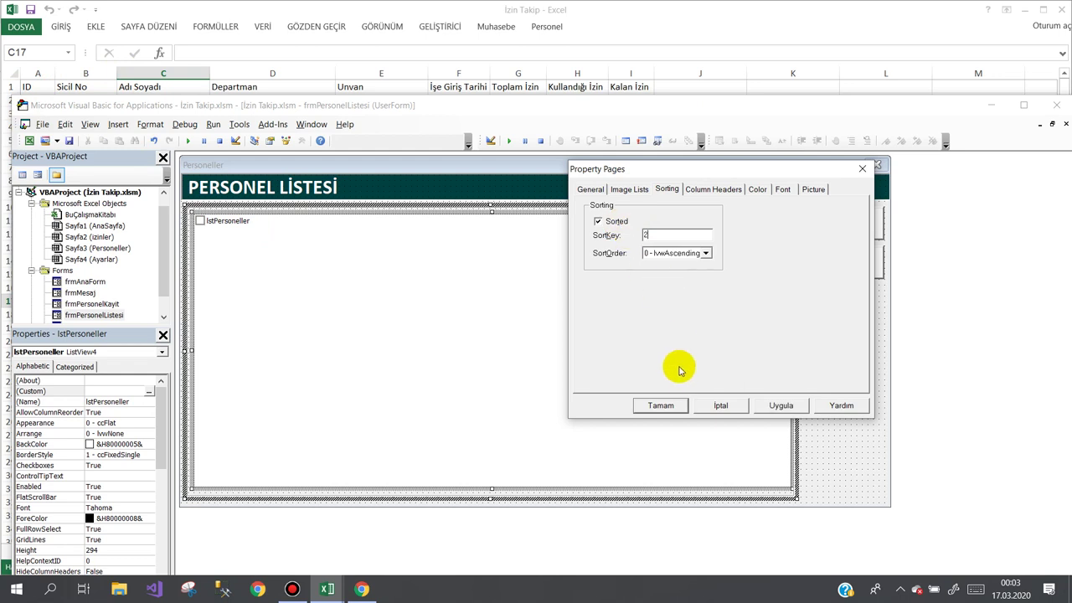
pyautogui.click(769, 405)
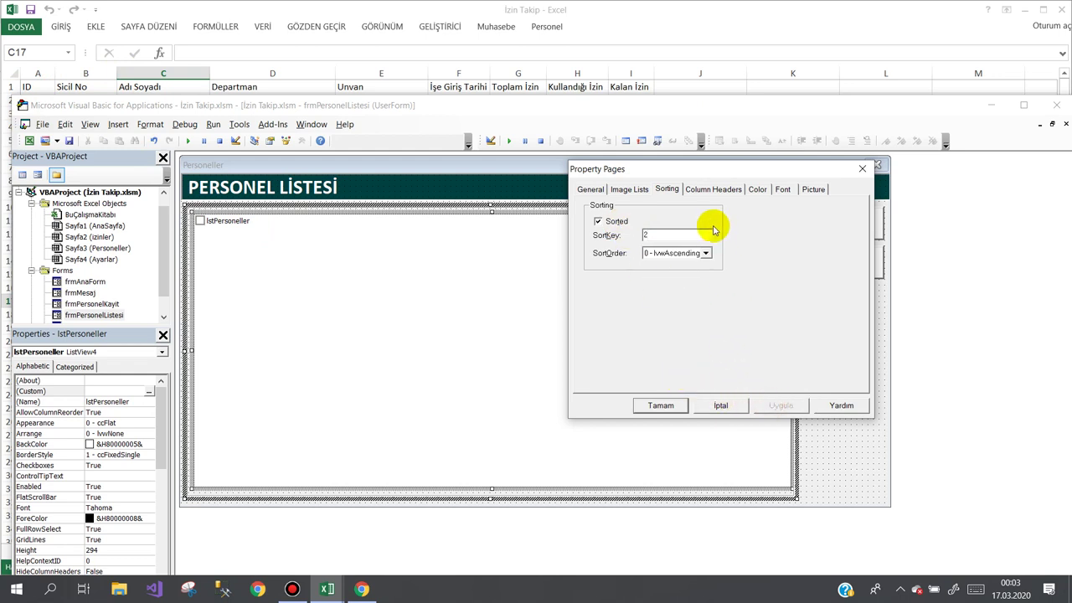
pyautogui.click(666, 405)
pyautogui.click(624, 171)
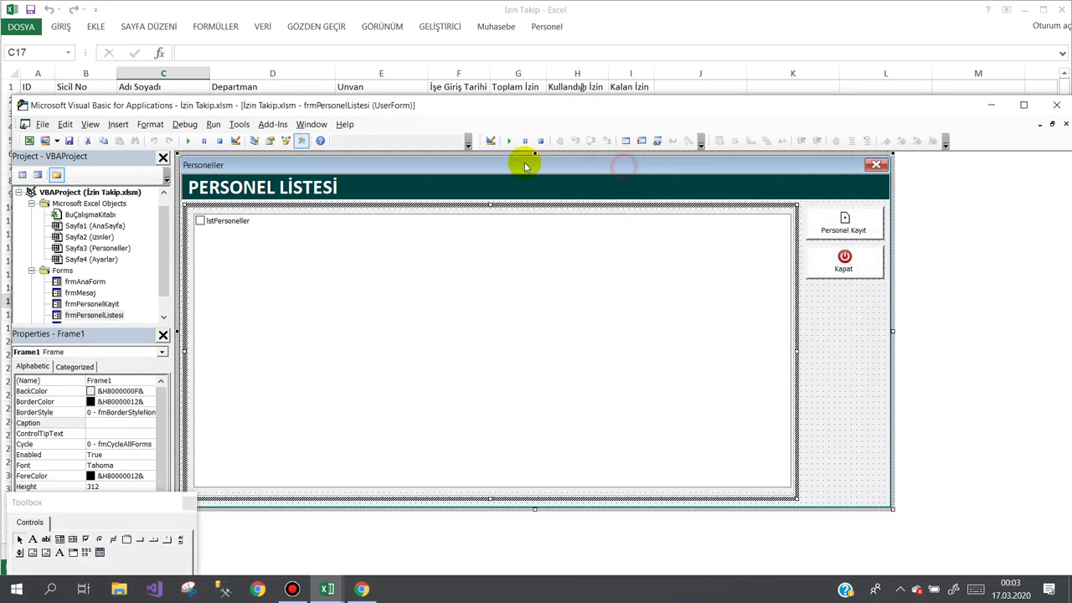
# - Run the form, check that staff rows appear sorted alphabetically by name, then close it
pyautogui.click(188, 141)
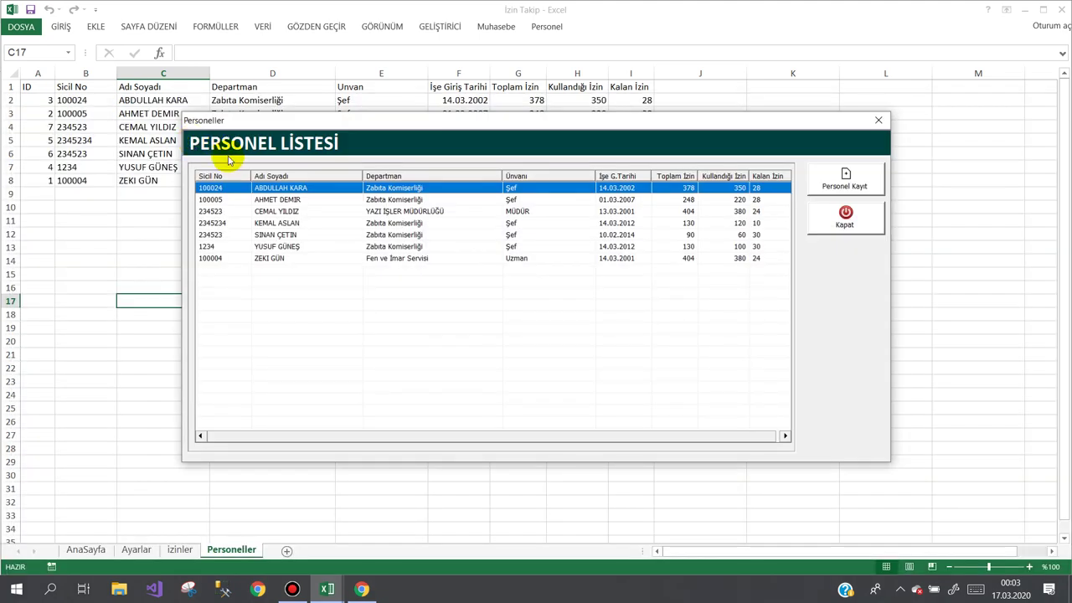
pyautogui.click(289, 199)
pyautogui.click(287, 211)
pyautogui.click(287, 222)
pyautogui.click(282, 258)
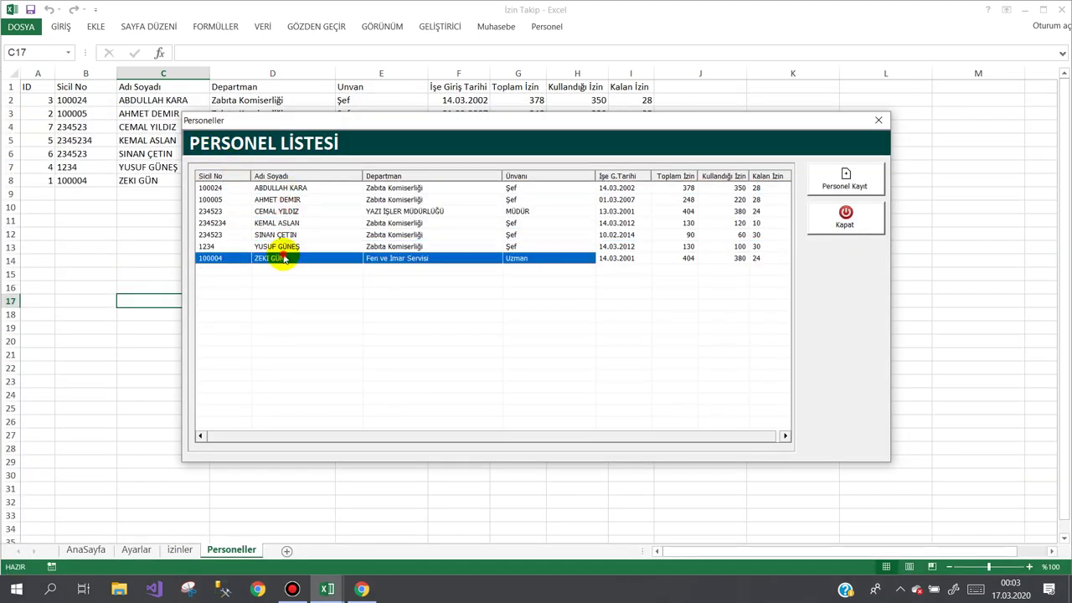
pyautogui.click(285, 223)
pyautogui.click(289, 188)
pyautogui.click(288, 210)
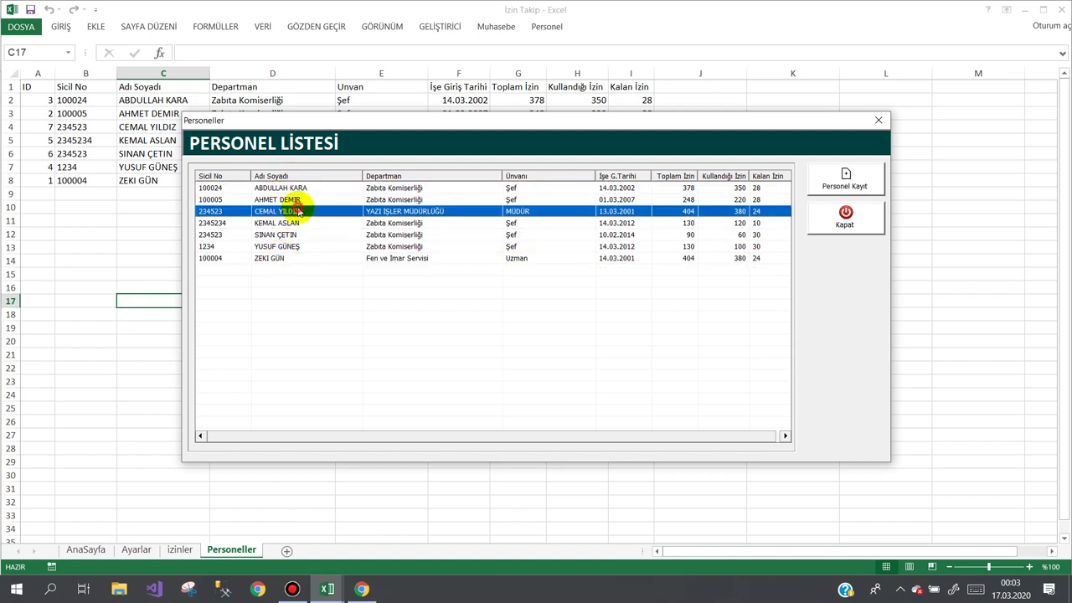
pyautogui.click(217, 223)
pyautogui.click(268, 246)
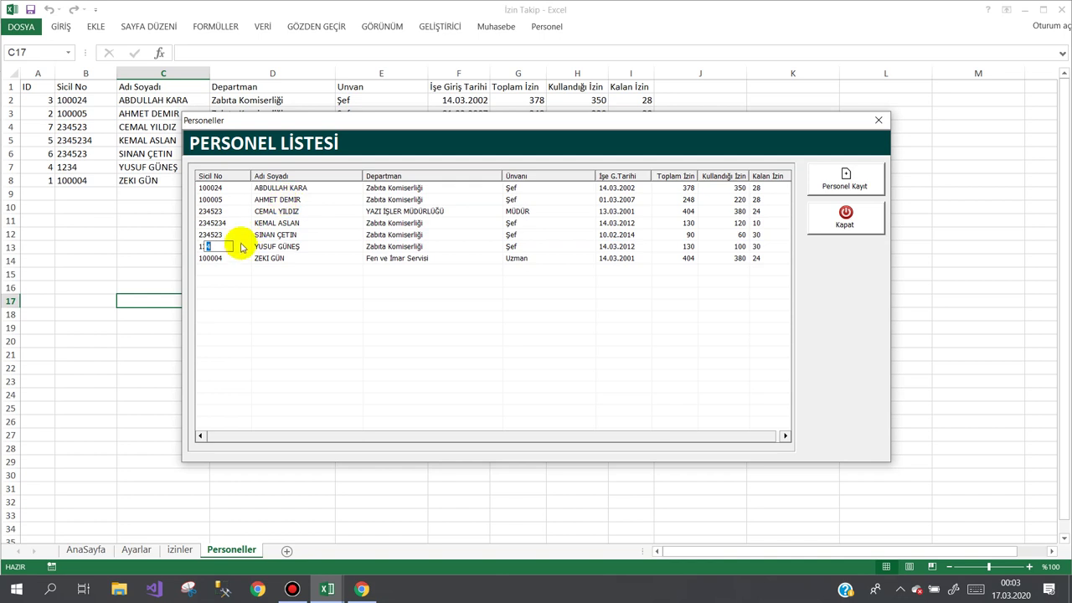
pyautogui.click(209, 235)
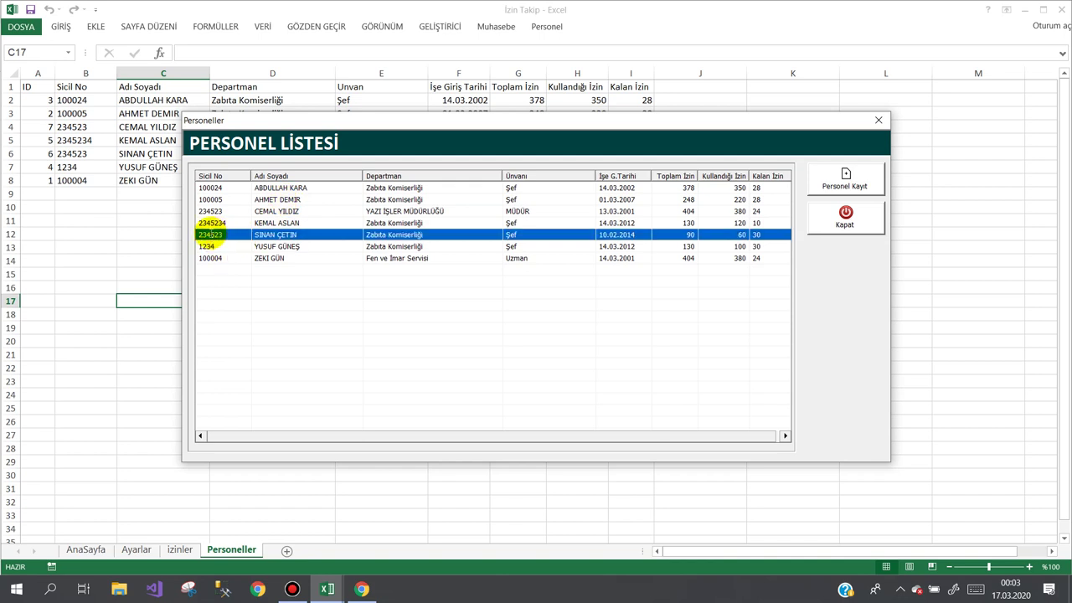
pyautogui.click(209, 234)
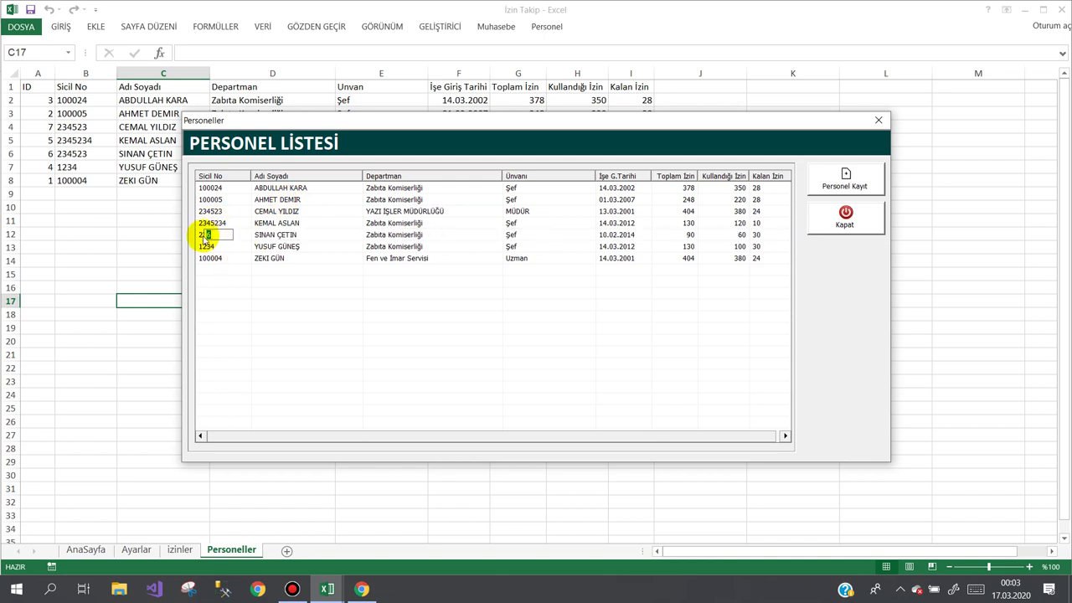
pyautogui.click(208, 247)
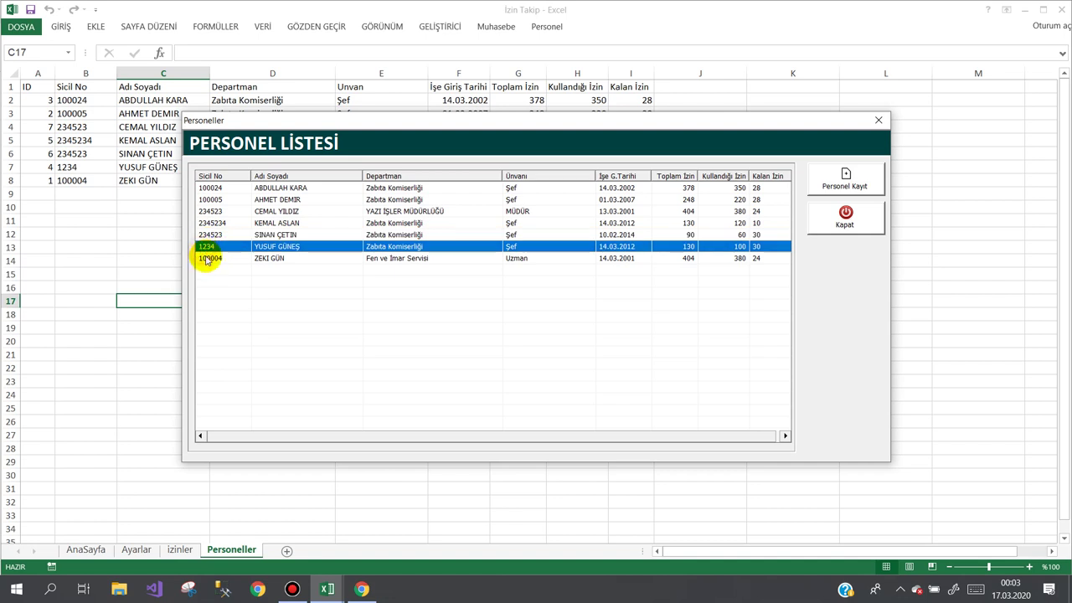
pyautogui.click(207, 259)
pyautogui.click(226, 224)
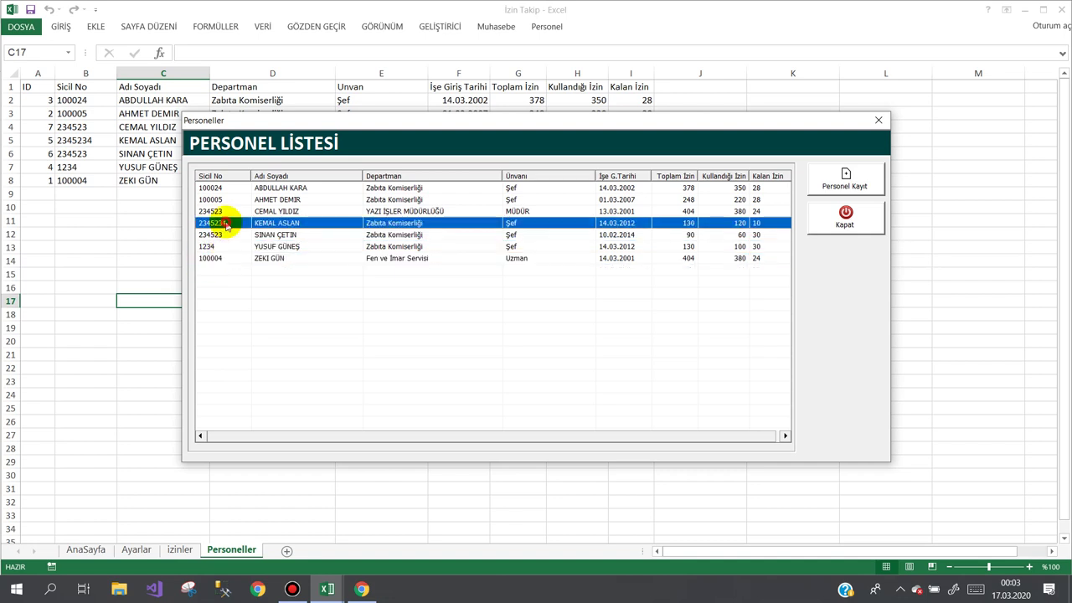
pyautogui.click(844, 222)
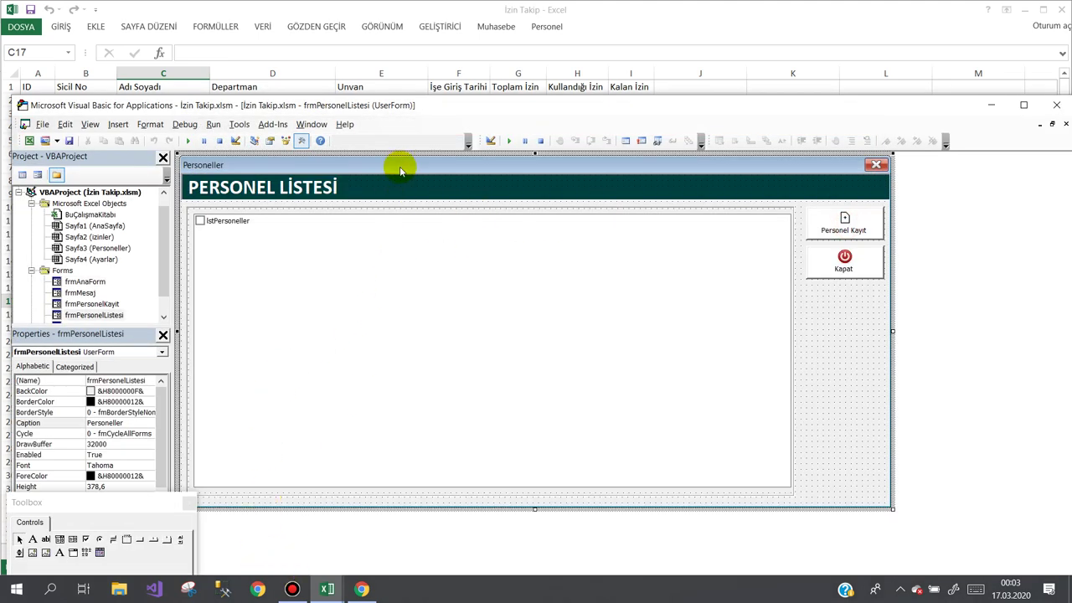
# - In Excel, open a blank Personel Kayıt Formu via Programı Aç, Personeller and Personel Kayıt
pyautogui.moveTo(441, 113); pyautogui.dragTo(570, 99)
pyautogui.click(47, 215)
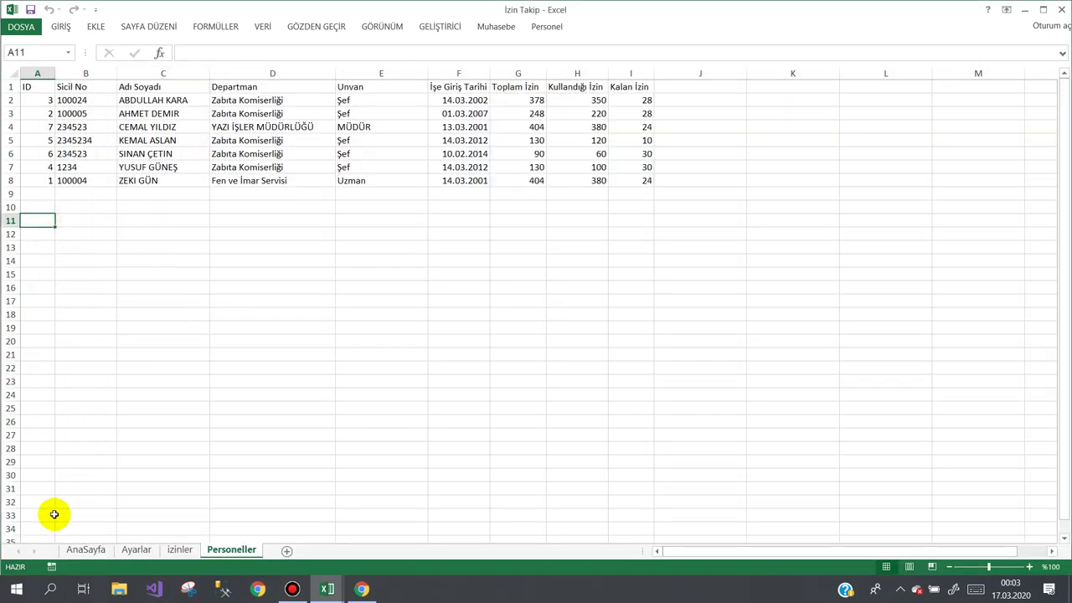
pyautogui.click(80, 552)
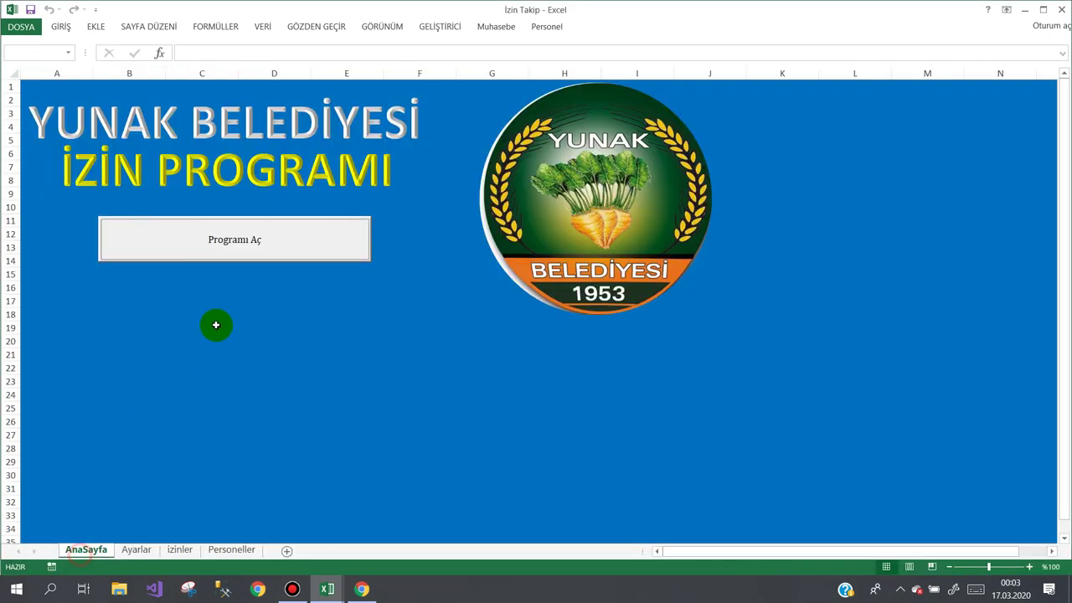
pyautogui.click(220, 243)
pyautogui.click(231, 498)
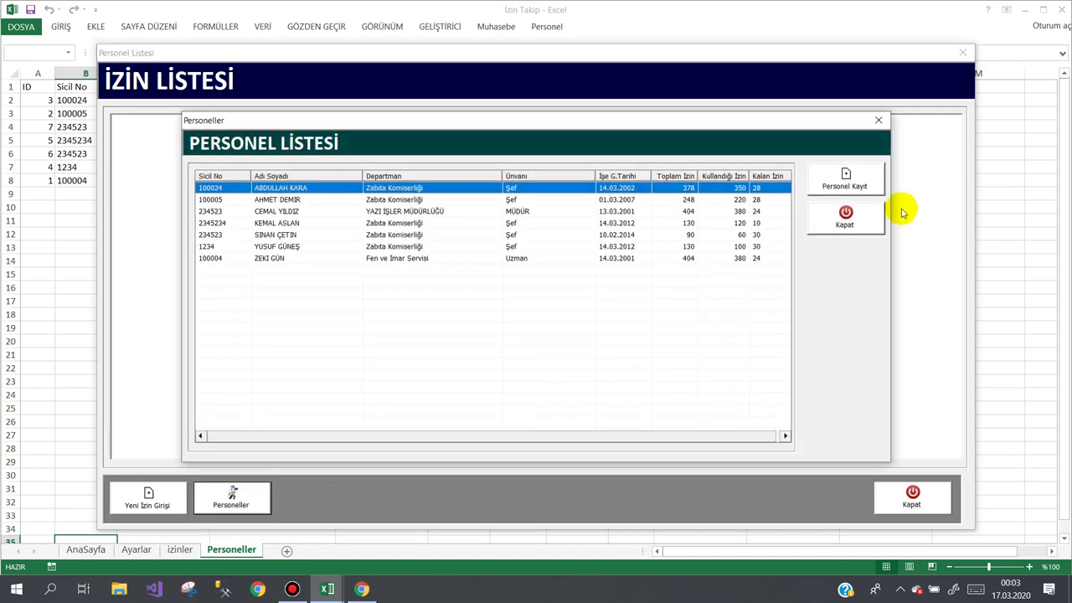
pyautogui.click(844, 186)
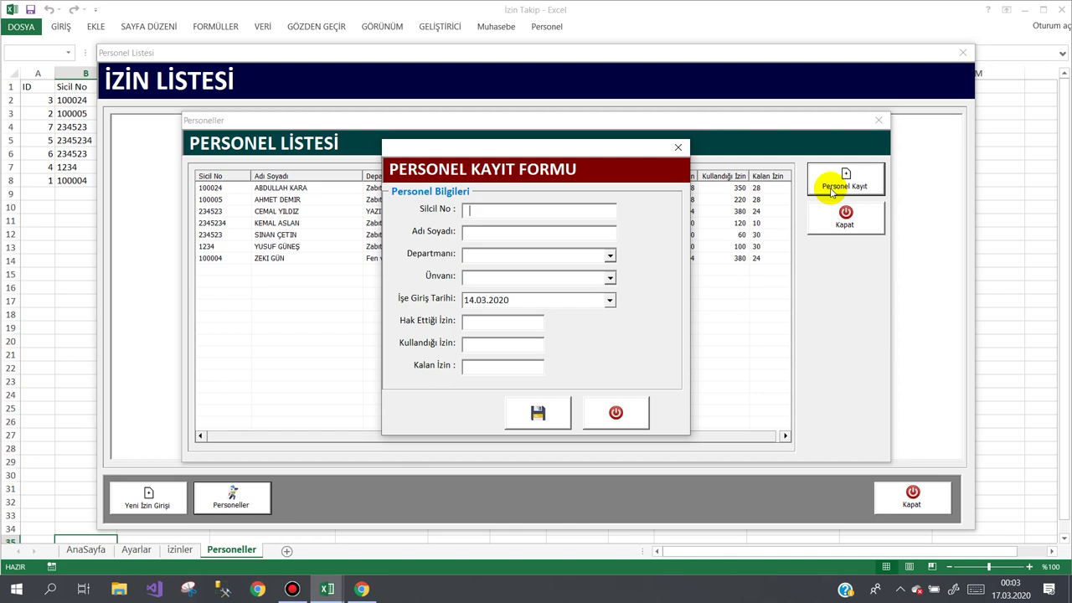
# - Enter a registry number and full name, department ZABITA KOM KOMİSERLİĞİ, title ŞEF, and start date
pyautogui.write('234523')
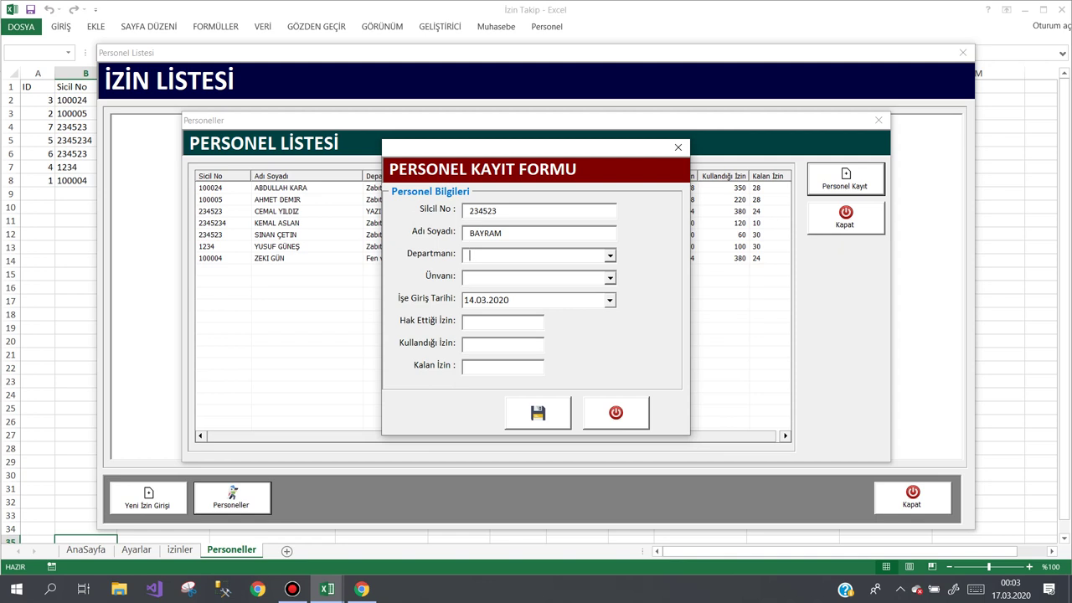
pyautogui.click(520, 235)
pyautogui.write('GÜMÜŞ')
pyautogui.press('Tab')
pyautogui.press('Down')
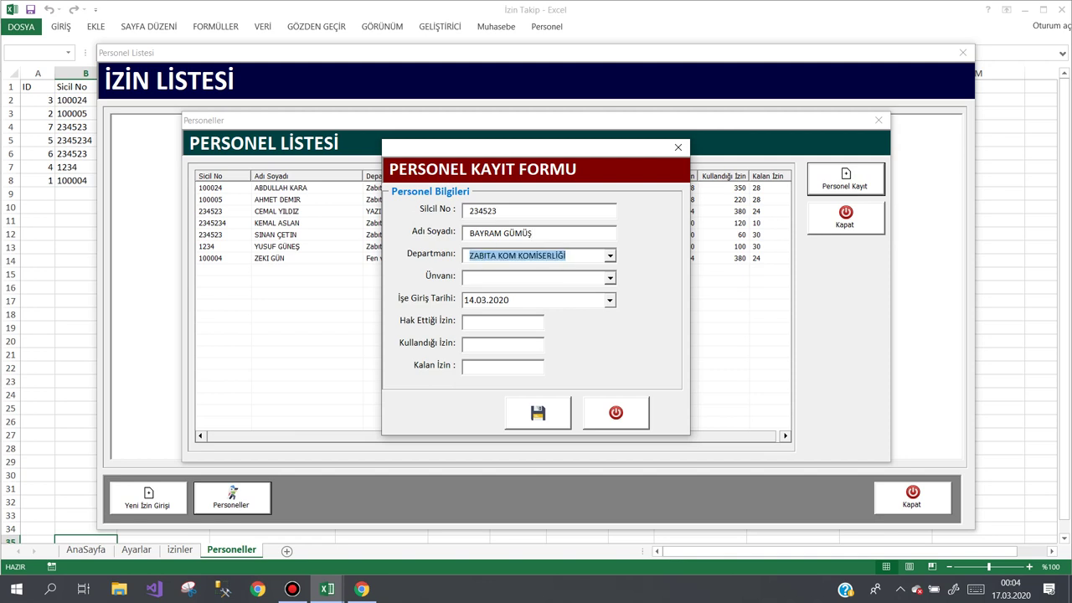
pyautogui.press('Tab')
pyautogui.press('Down')
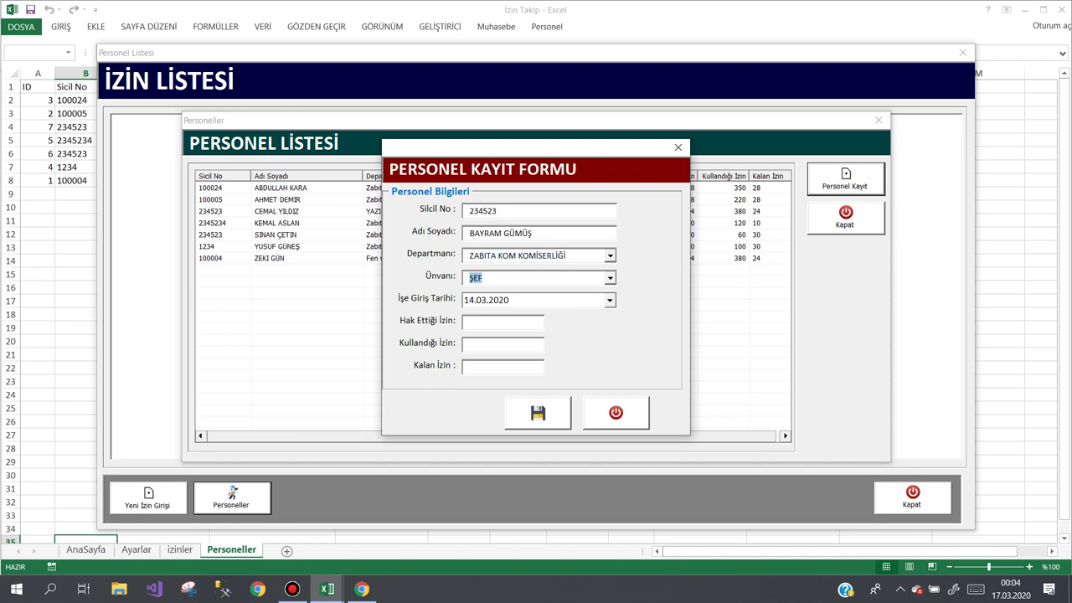
pyautogui.press('Tab')
pyautogui.press('Right')
pyautogui.press('Right')
pyautogui.press('Tab')
# - Save the record as ID 8, close the form, and scan the personnel list for it
pyautogui.click(537, 413)
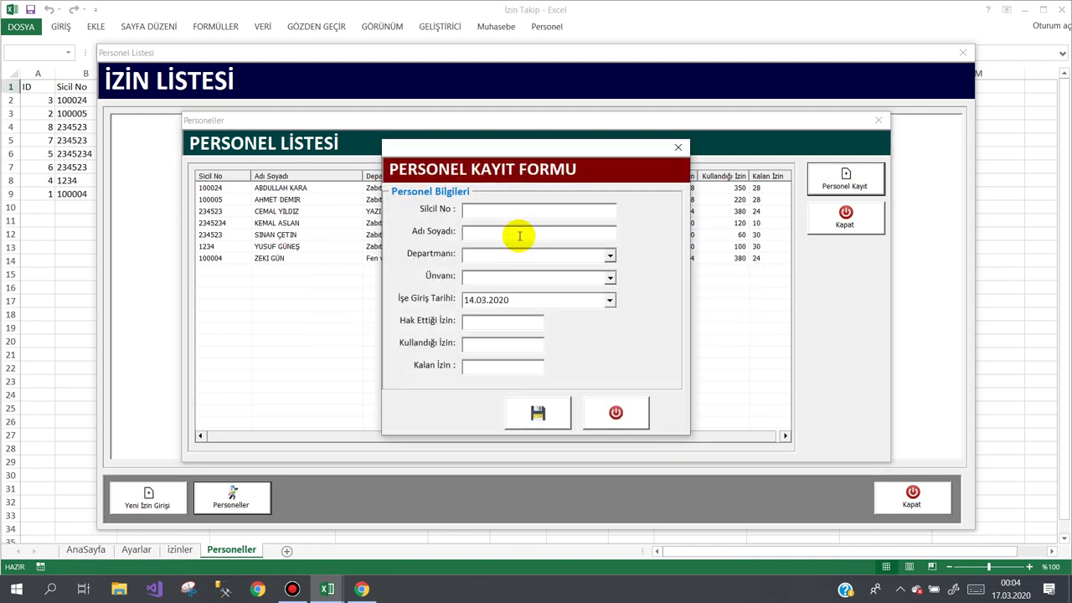
pyautogui.click(616, 413)
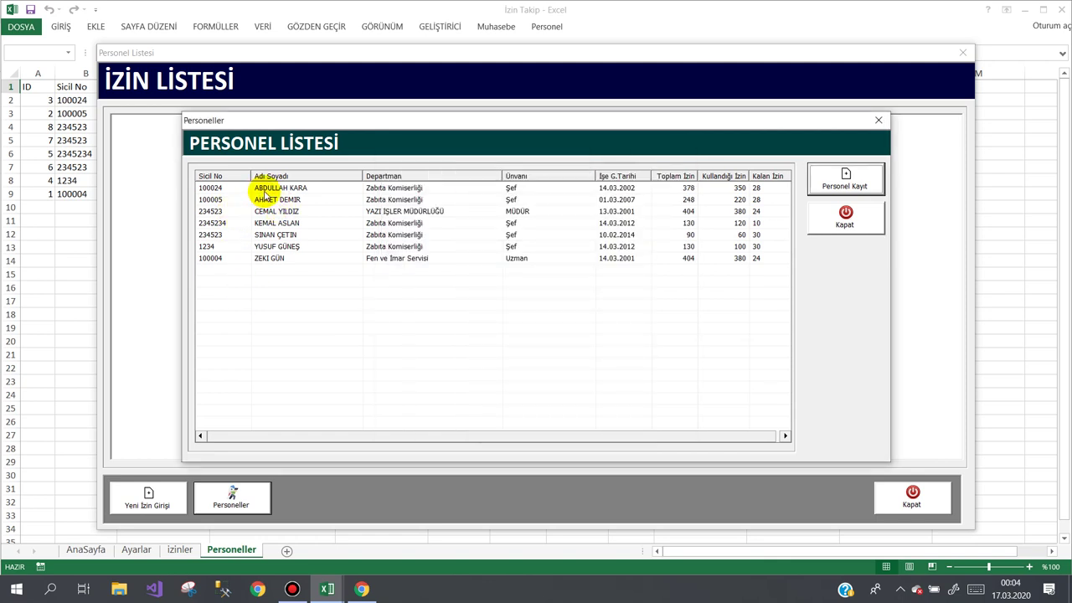
pyautogui.click(275, 201)
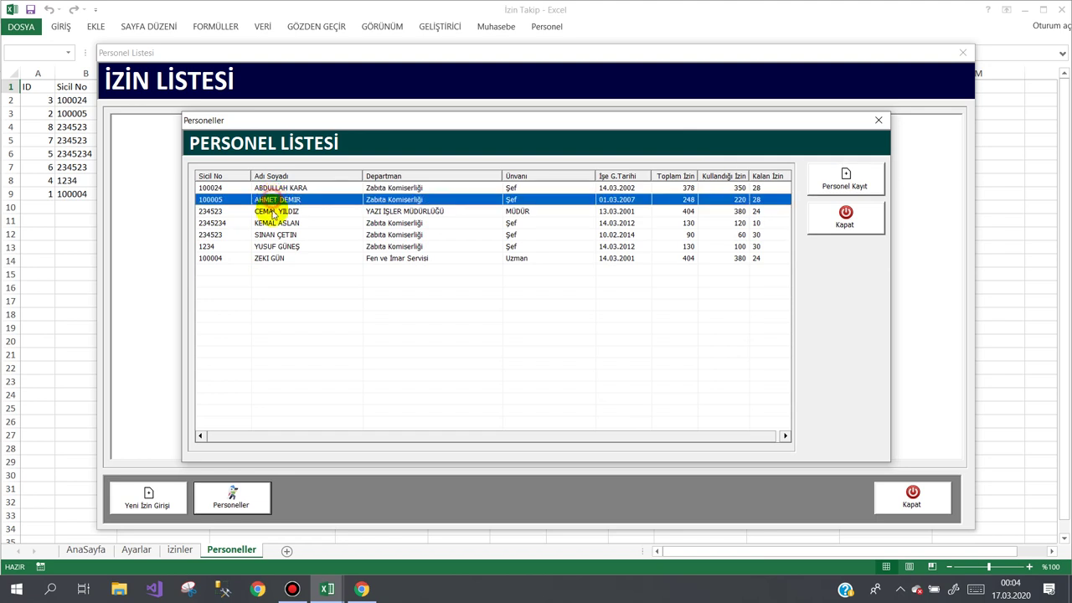
pyautogui.moveTo(274, 215); pyautogui.dragTo(282, 251)
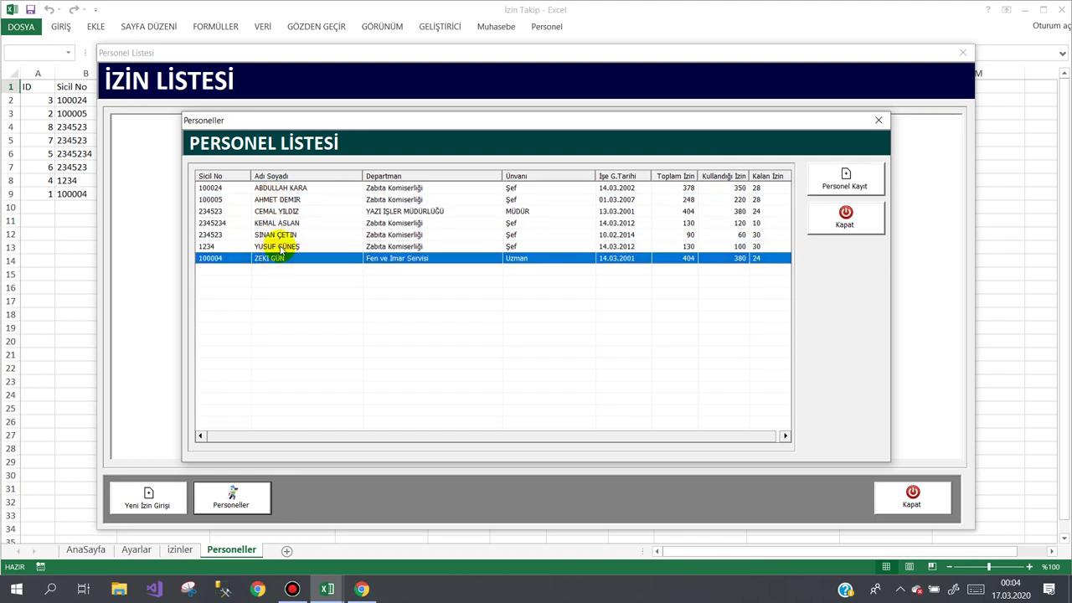
pyautogui.click(282, 248)
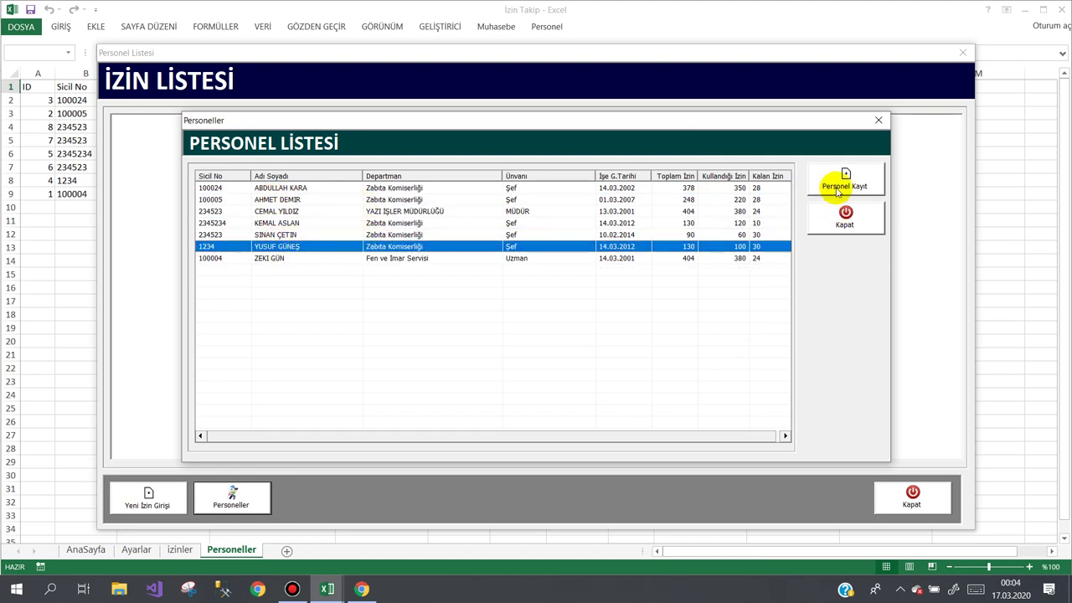
# - Look through the list rows, close the personnel and leave list forms, and return to the VBA editor
pyautogui.click(389, 212)
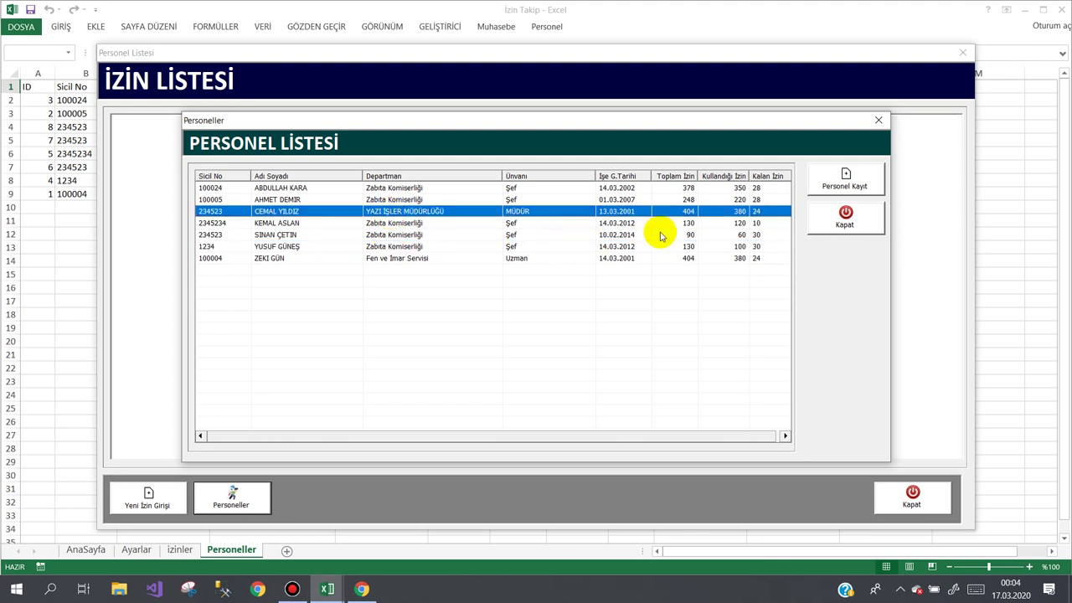
pyautogui.click(786, 235)
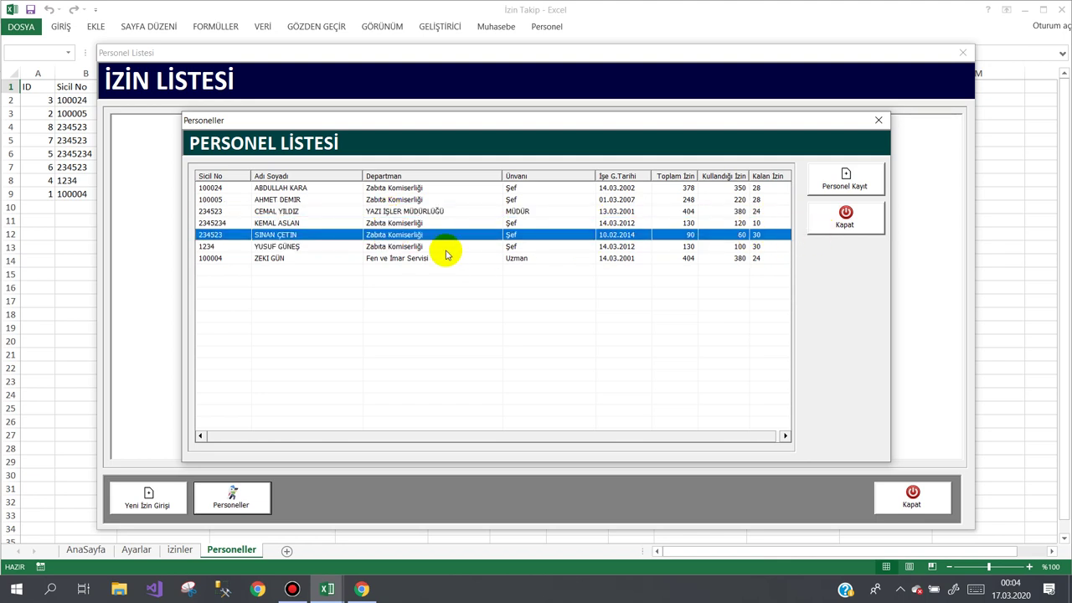
pyautogui.click(524, 224)
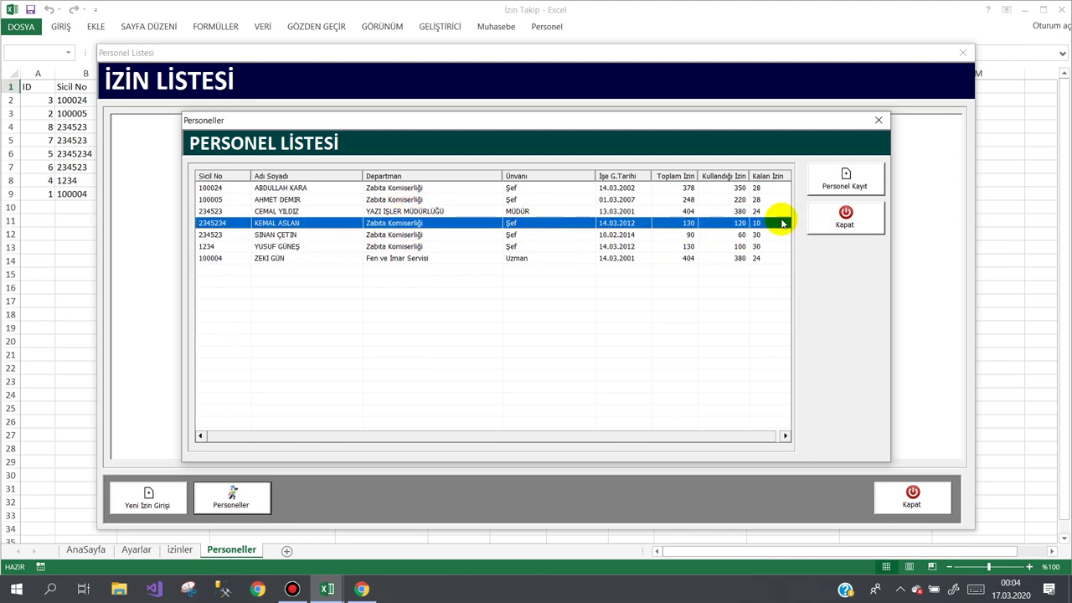
pyautogui.click(847, 216)
pyautogui.click(913, 496)
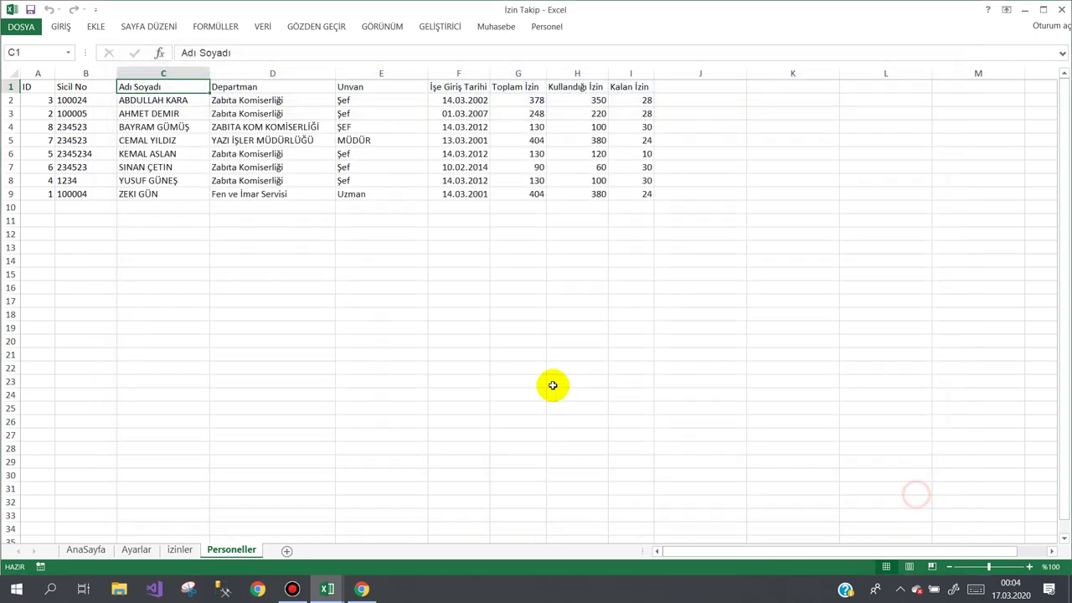
pyautogui.click(325, 586)
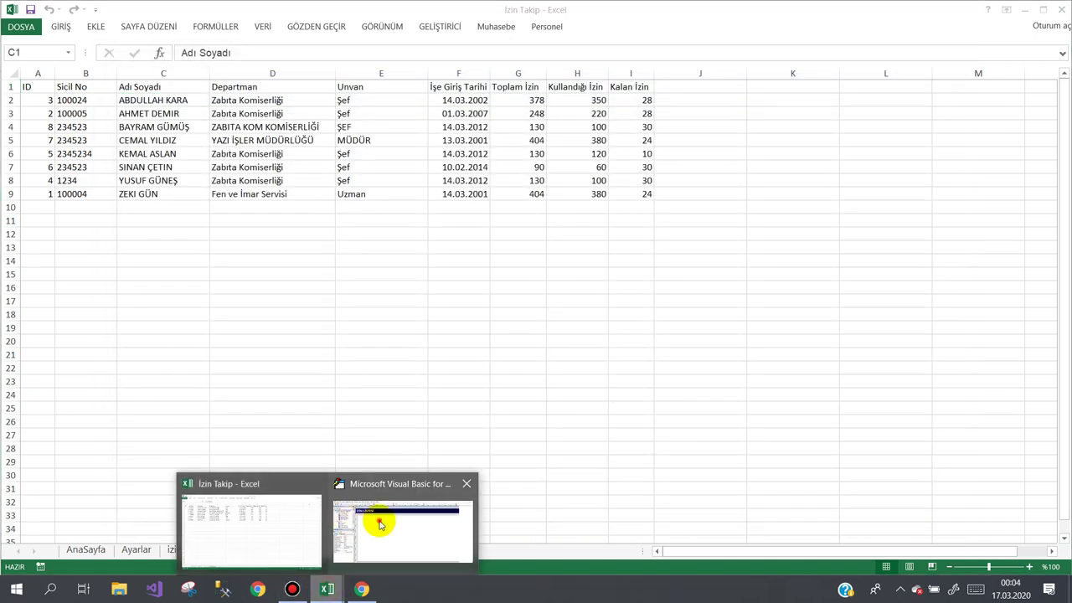
pyautogui.click(379, 523)
# - Open frmPersonelKayit's save button code and scroll to the end of PersonelKaydet
pyautogui.doubleClick(201, 295)
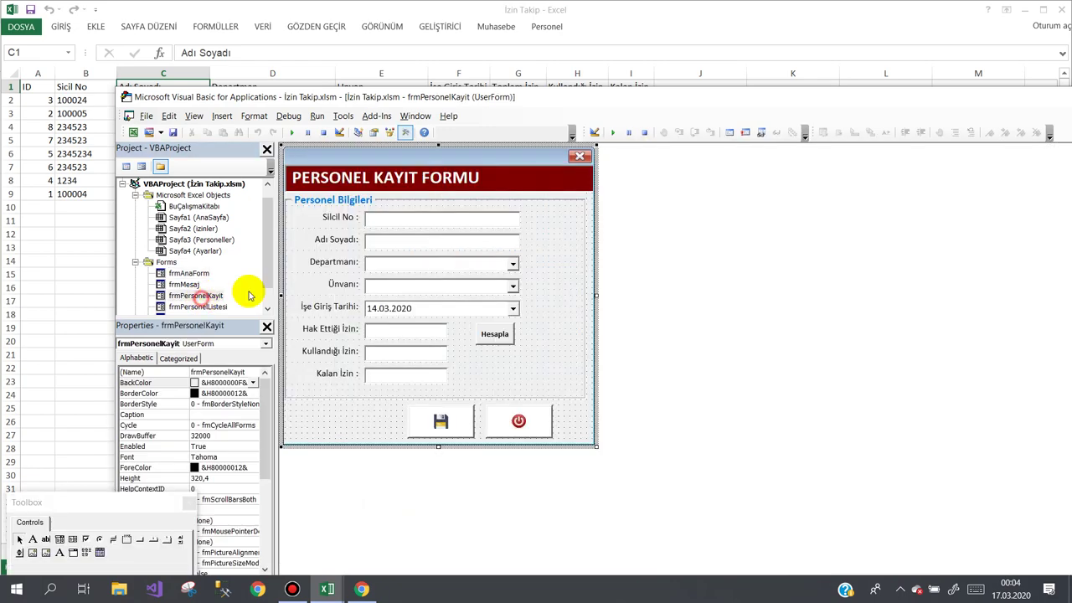
pyautogui.doubleClick(439, 421)
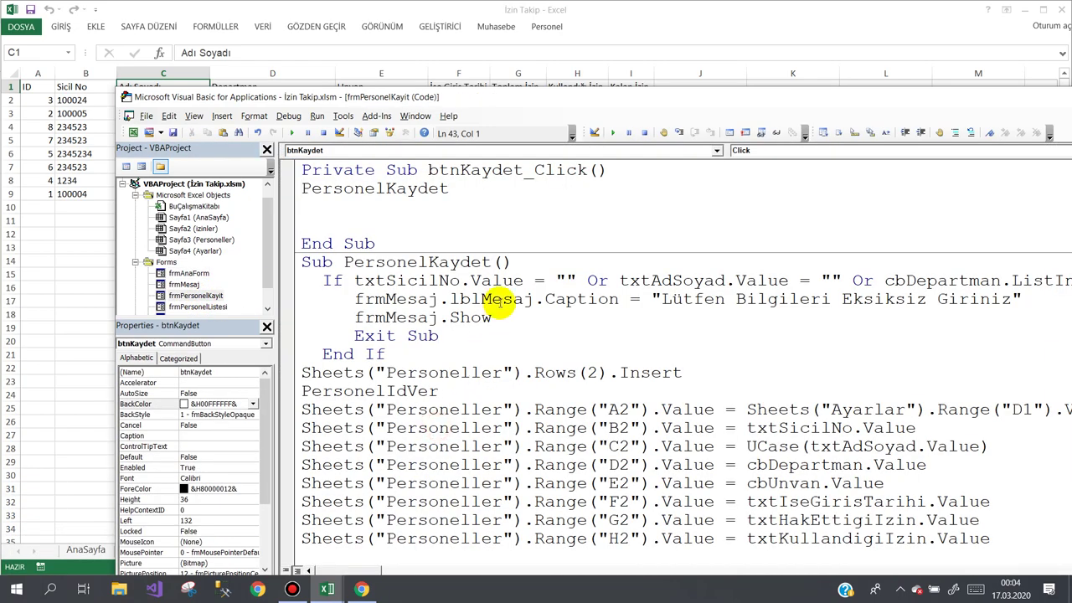
pyautogui.moveTo(603, 93); pyautogui.dragTo(631, 7)
pyautogui.scroll(-1, 450, 386)
pyautogui.scroll(-1, 450, 386)
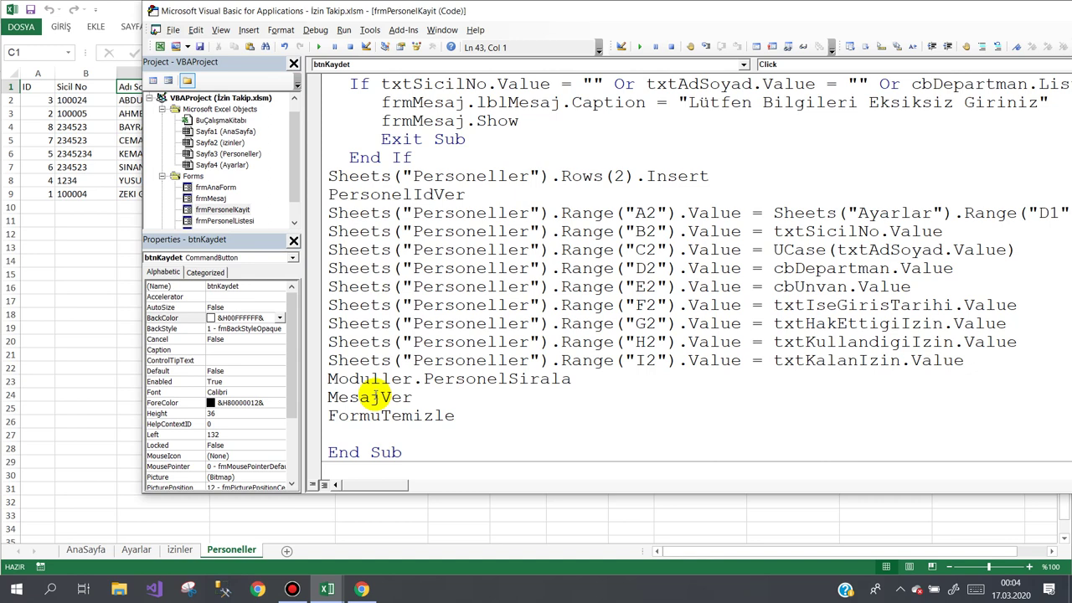
# - Add frmPersonelListesi.PersonelListele as the routine's last line, then bring back the registration form design
pyautogui.click(334, 432)
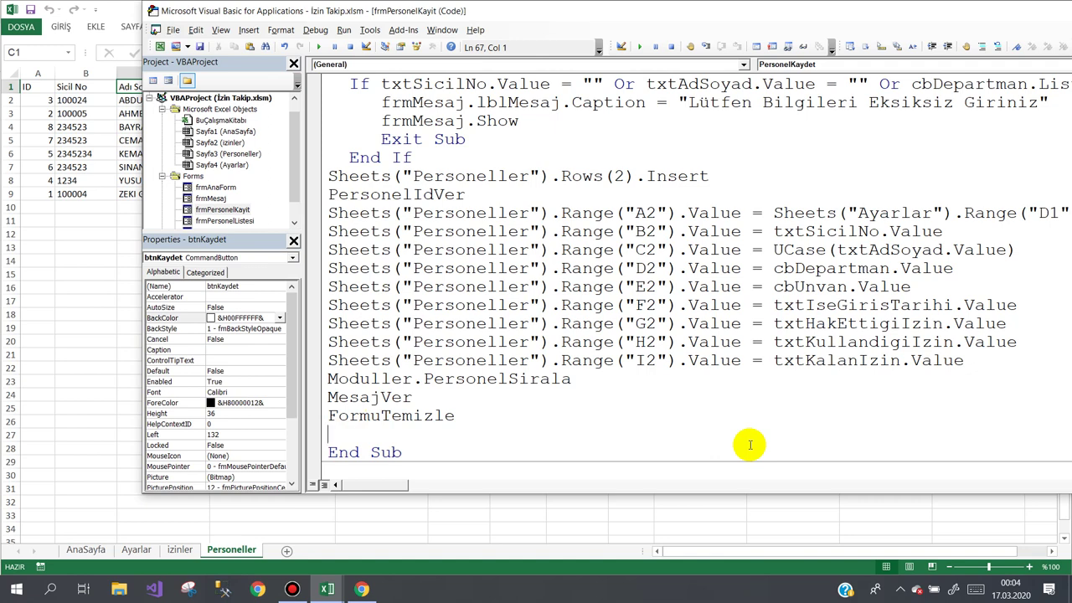
pyautogui.write('F')
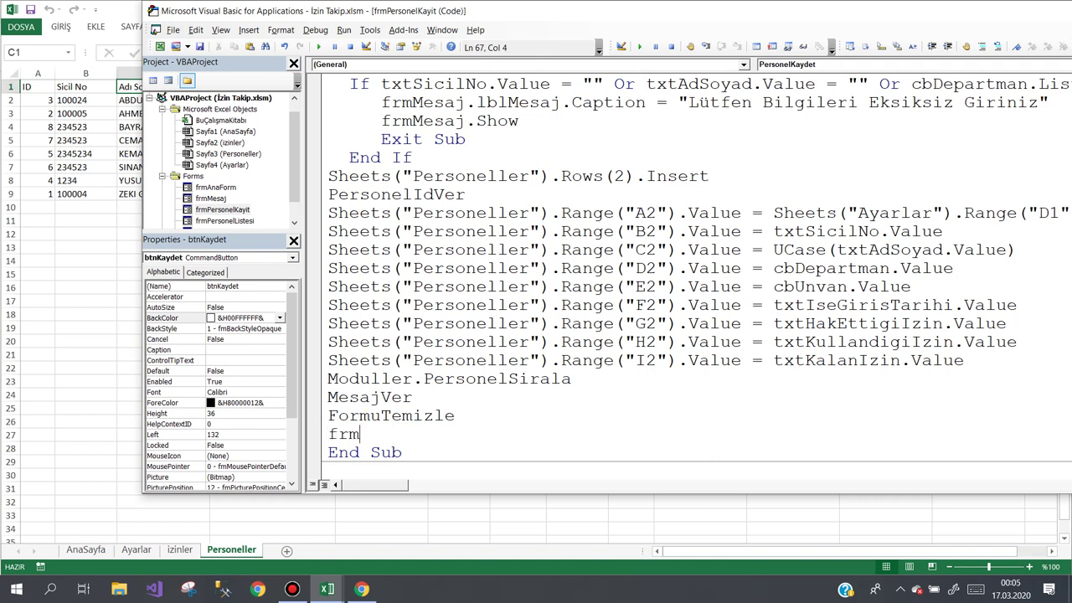
pyautogui.hotkey('ctrl', 'space')
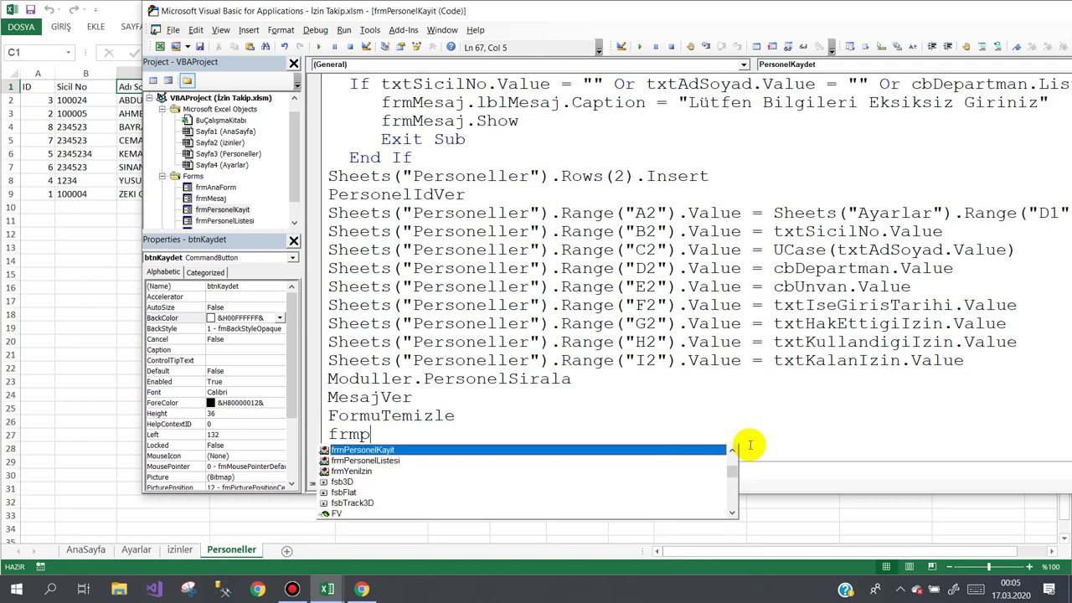
pyautogui.press('Down')
pyautogui.write('.')
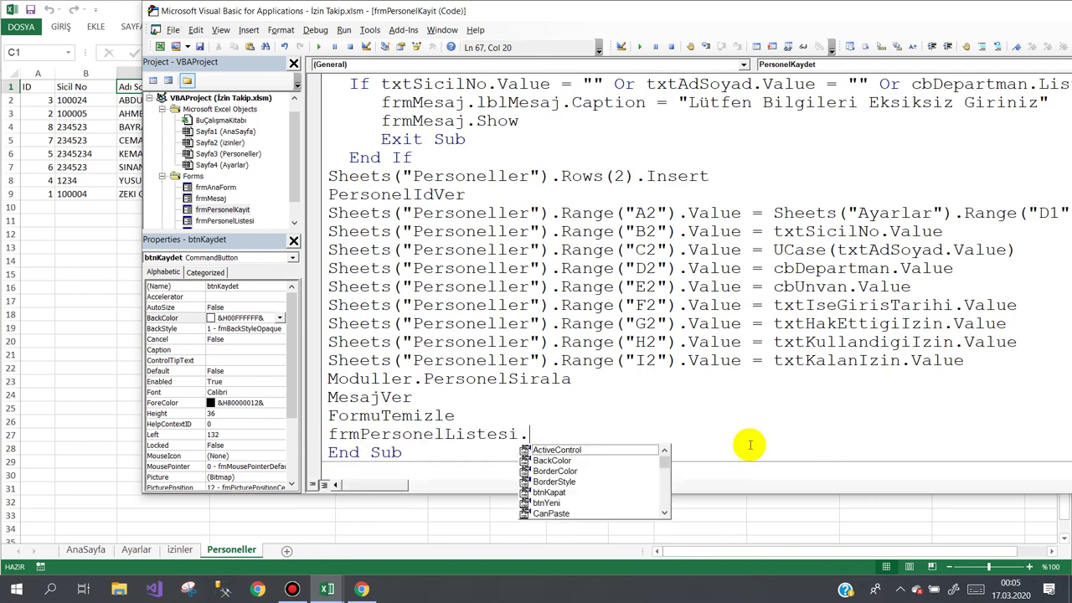
pyautogui.write('li')
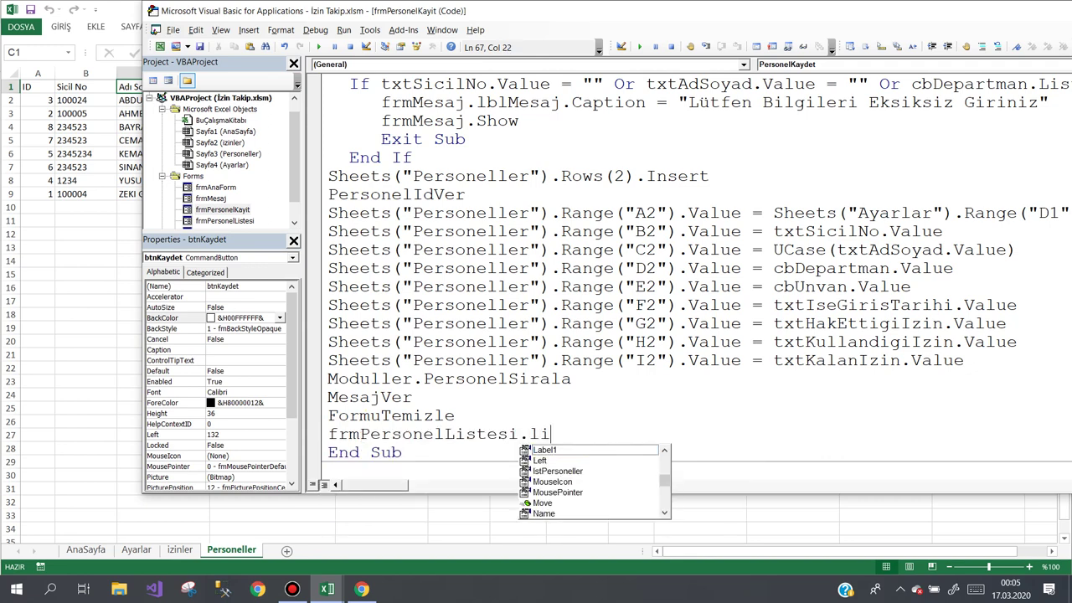
pyautogui.press('BackSpace')
pyautogui.write('pe')
pyautogui.press('space')
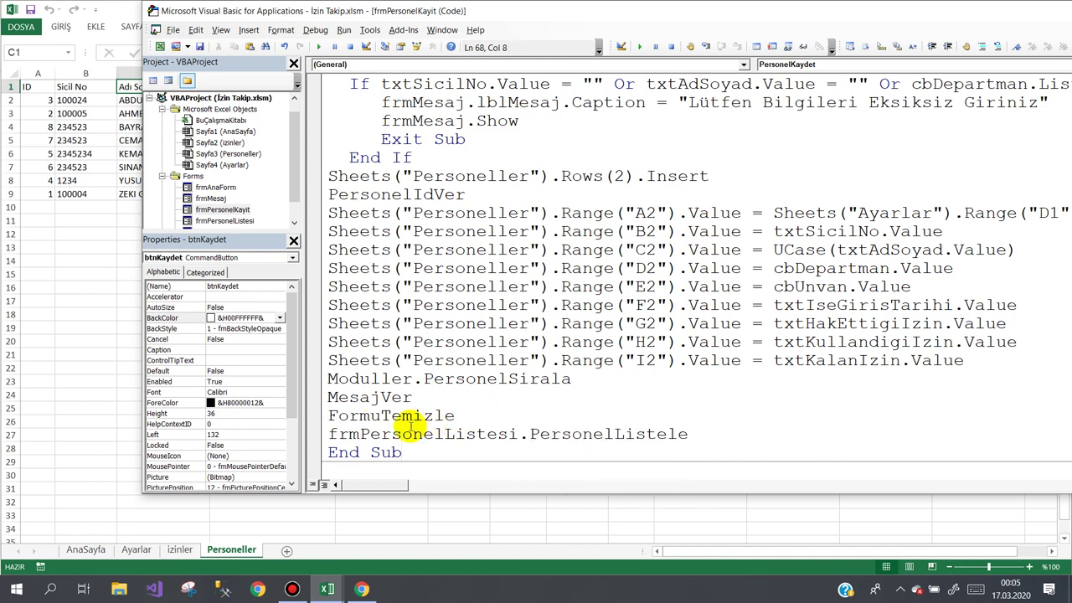
pyautogui.doubleClick(235, 220)
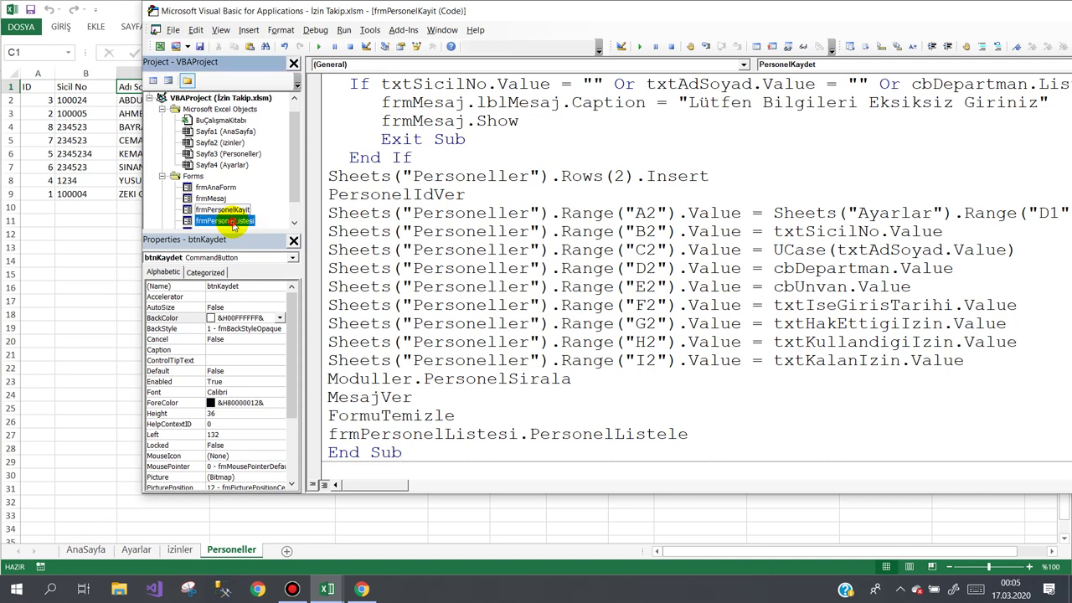
pyautogui.doubleClick(224, 209)
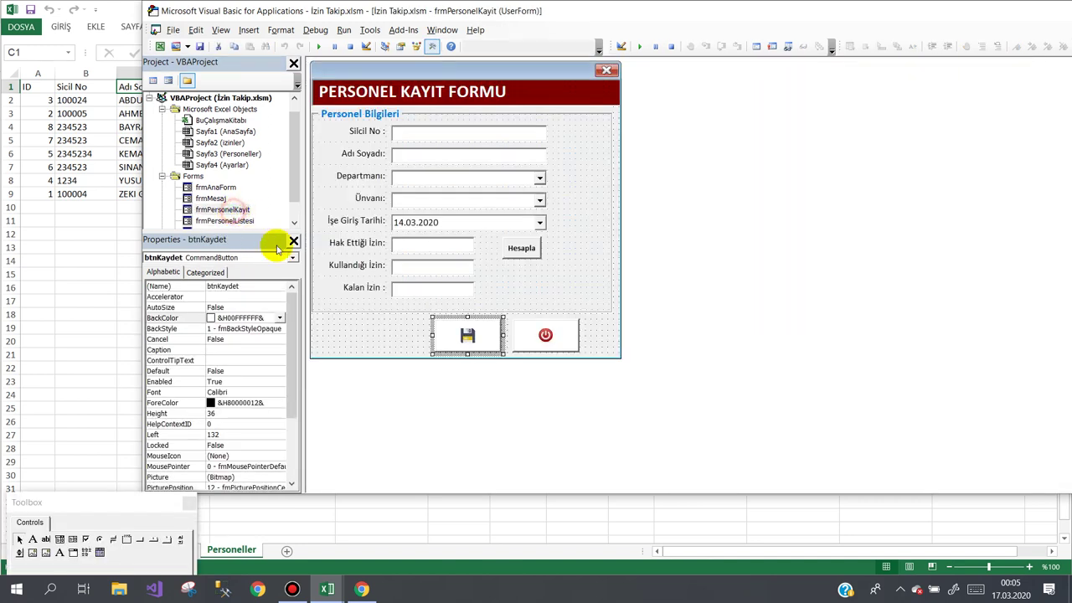
# - From Excel's AnaSayfa, launch the leave program, open Personeller, then a blank Personel Kayıt form
pyautogui.click(400, 353)
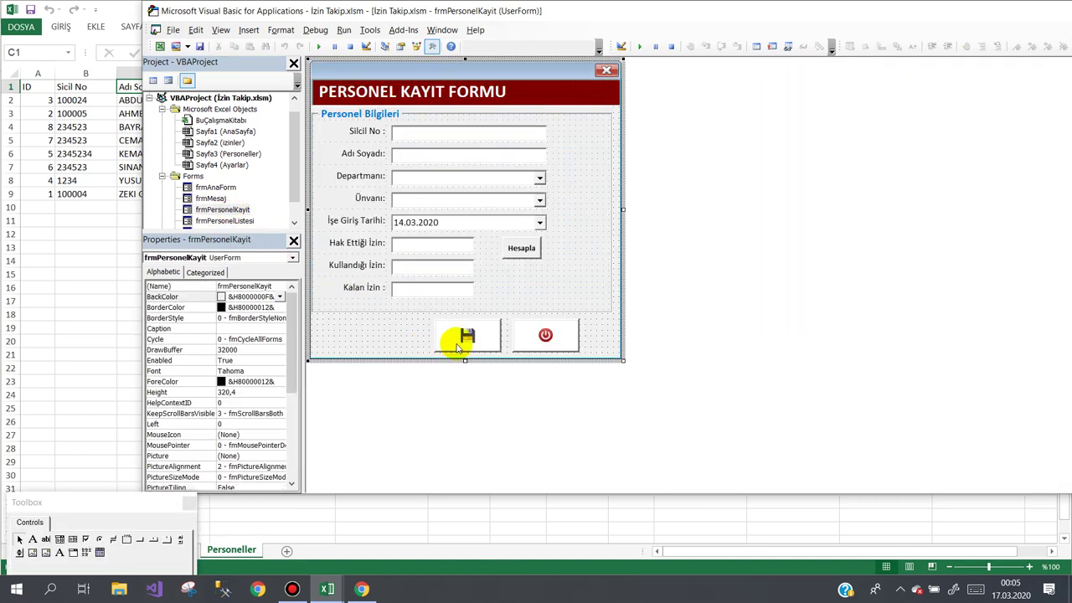
pyautogui.click(74, 304)
pyautogui.click(86, 550)
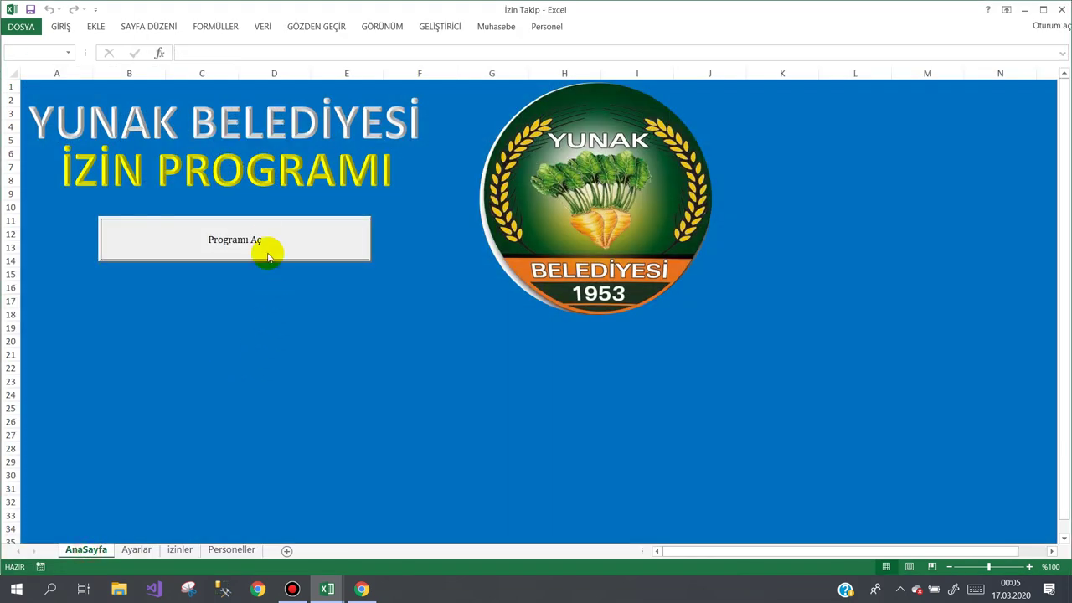
pyautogui.click(267, 252)
pyautogui.click(235, 496)
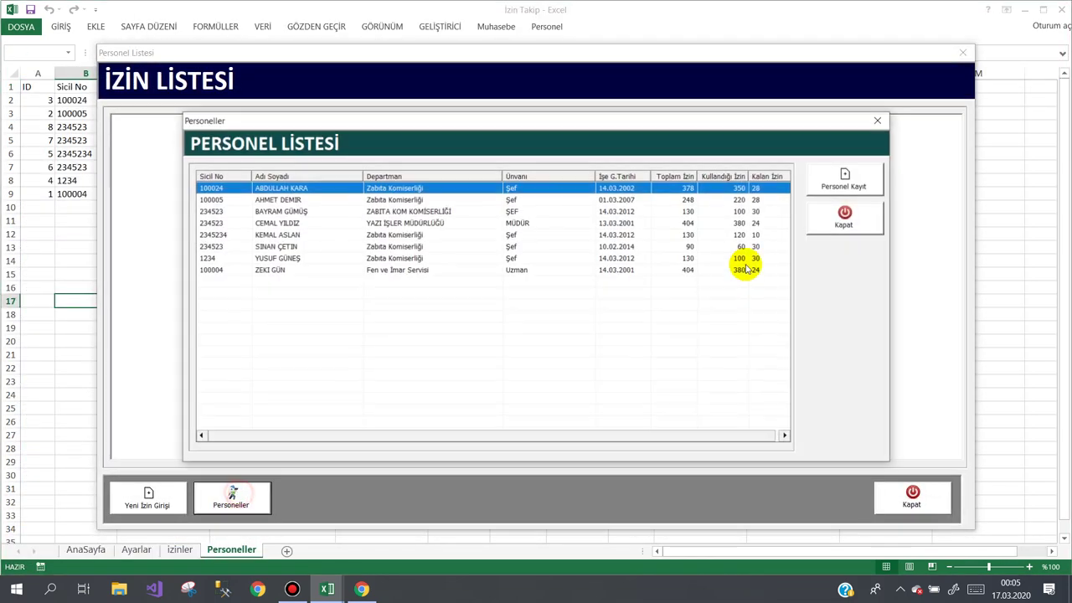
pyautogui.click(277, 211)
pyautogui.click(821, 180)
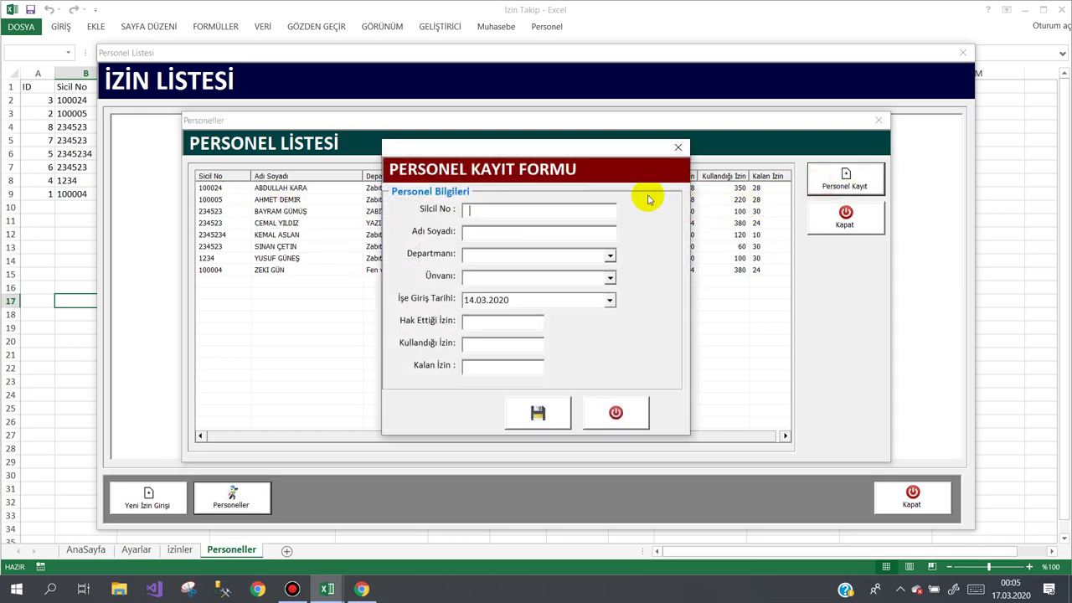
# - Enter a new MEMUR in ZABITA KOM KOMİSERLİĞİ dated 14.03.2008, save, and dismiss the confirmation
pyautogui.moveTo(556, 145); pyautogui.dragTo(628, 132)
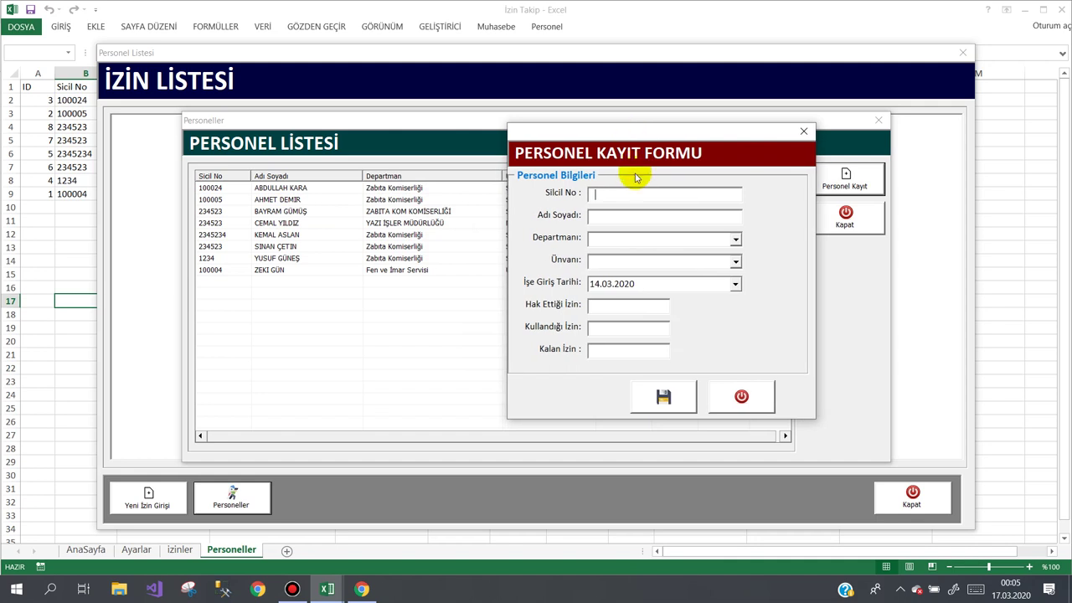
pyautogui.write('234523')
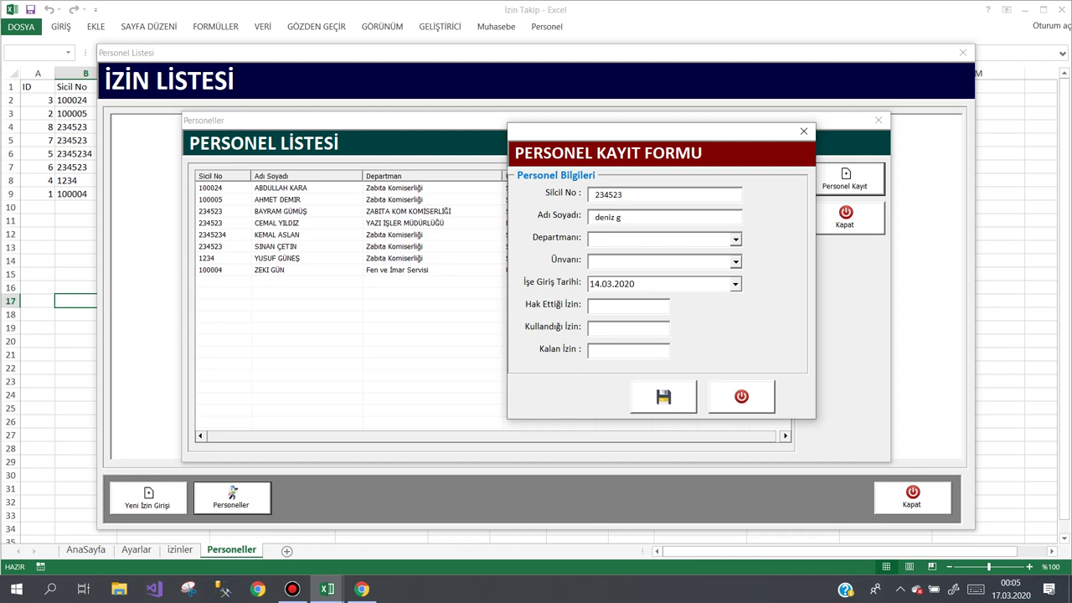
pyautogui.press('Down')
pyautogui.press('Down')
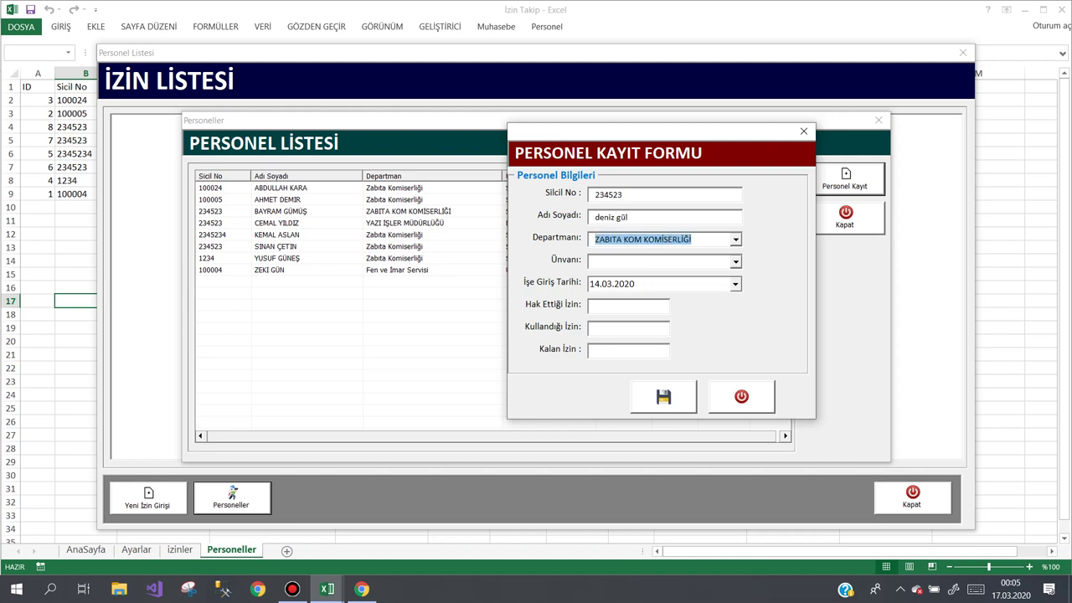
pyautogui.press('Tab')
pyautogui.press('Down')
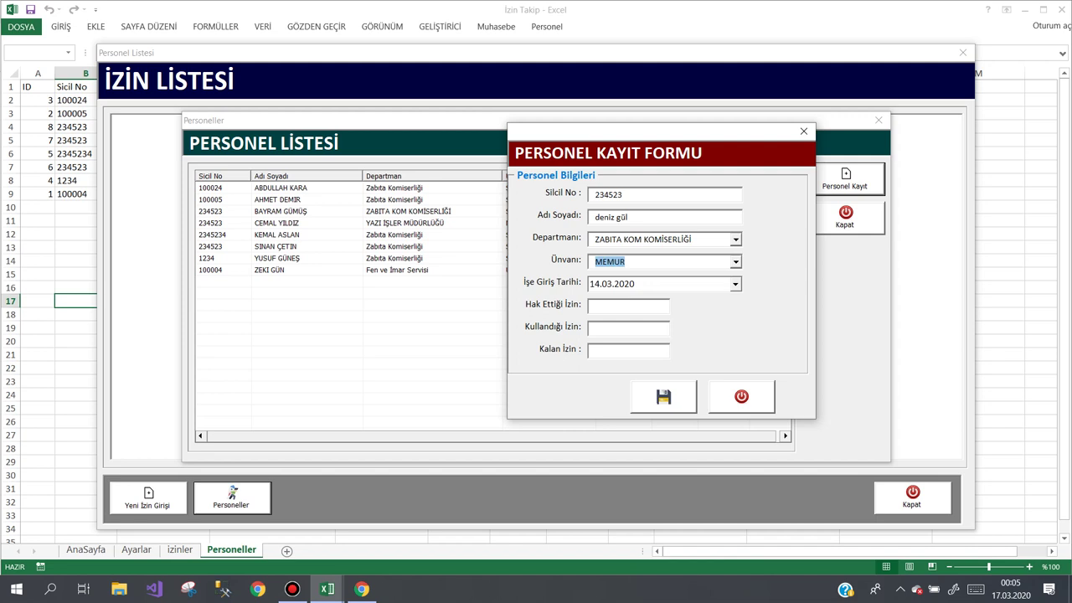
pyautogui.press('Tab')
pyautogui.press('Right')
pyautogui.press('Right')
pyautogui.press('Tab')
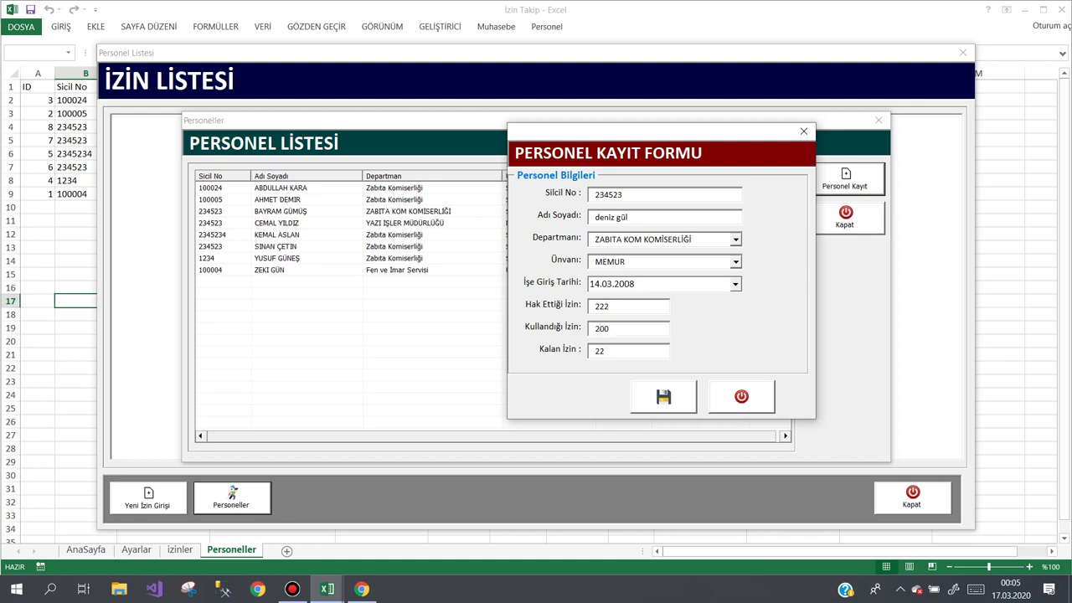
pyautogui.press('Return')
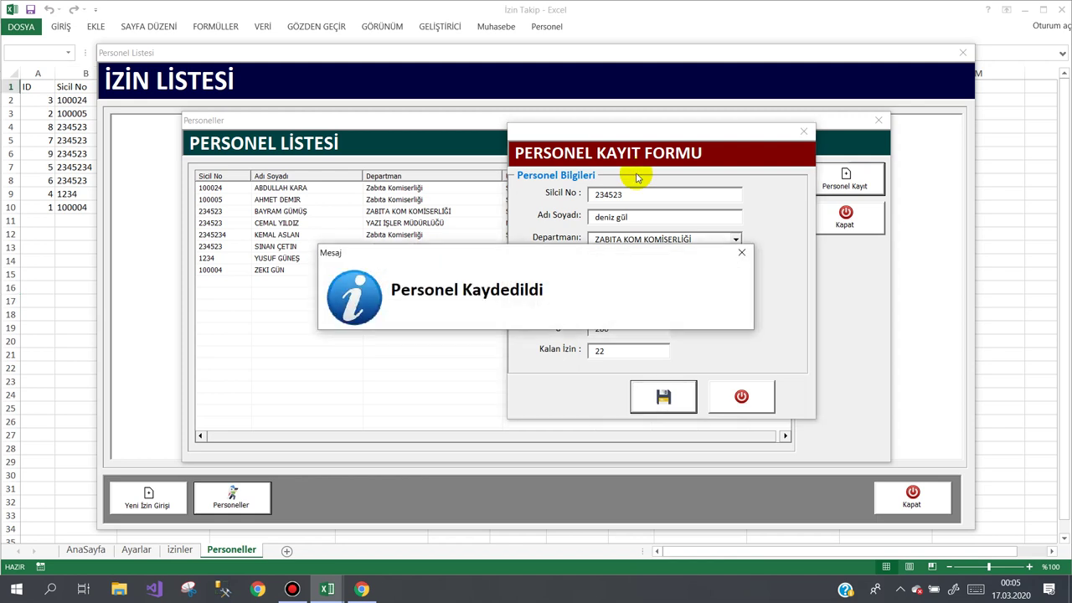
pyautogui.press('Return')
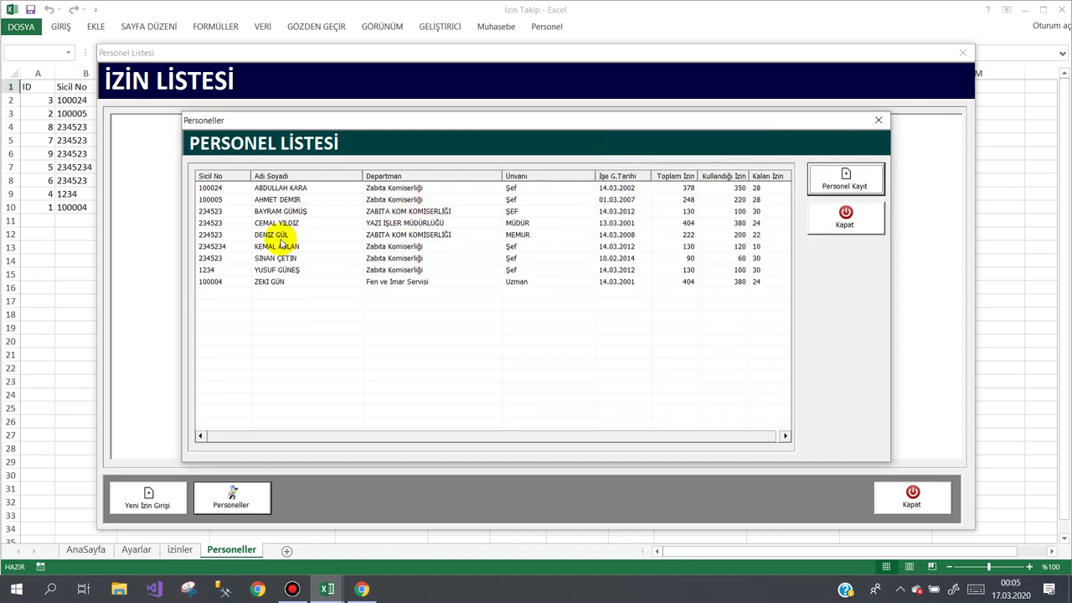
pyautogui.click(277, 236)
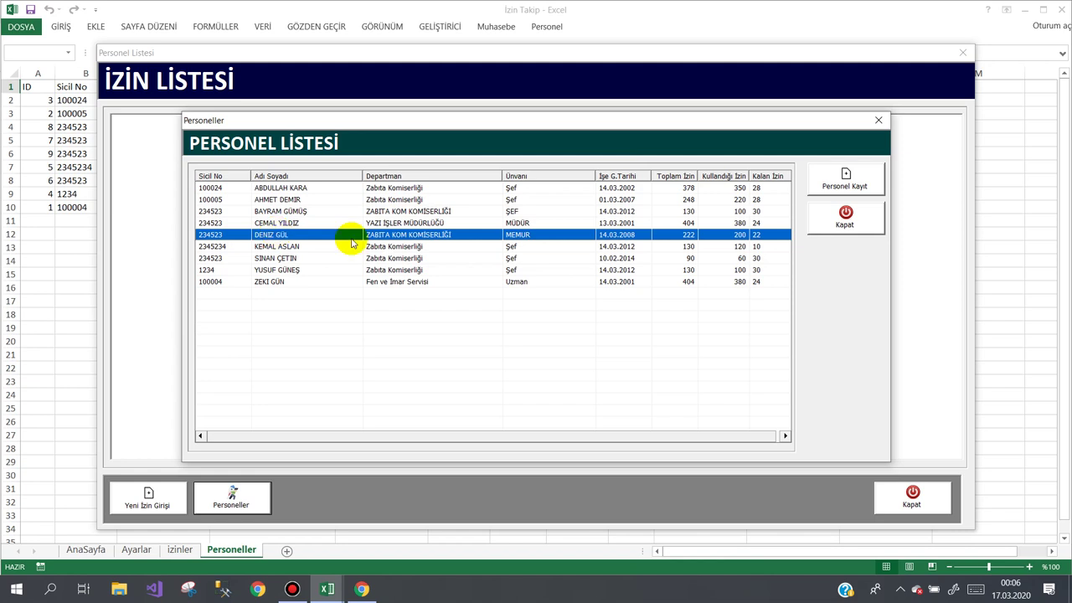
pyautogui.click(292, 589)
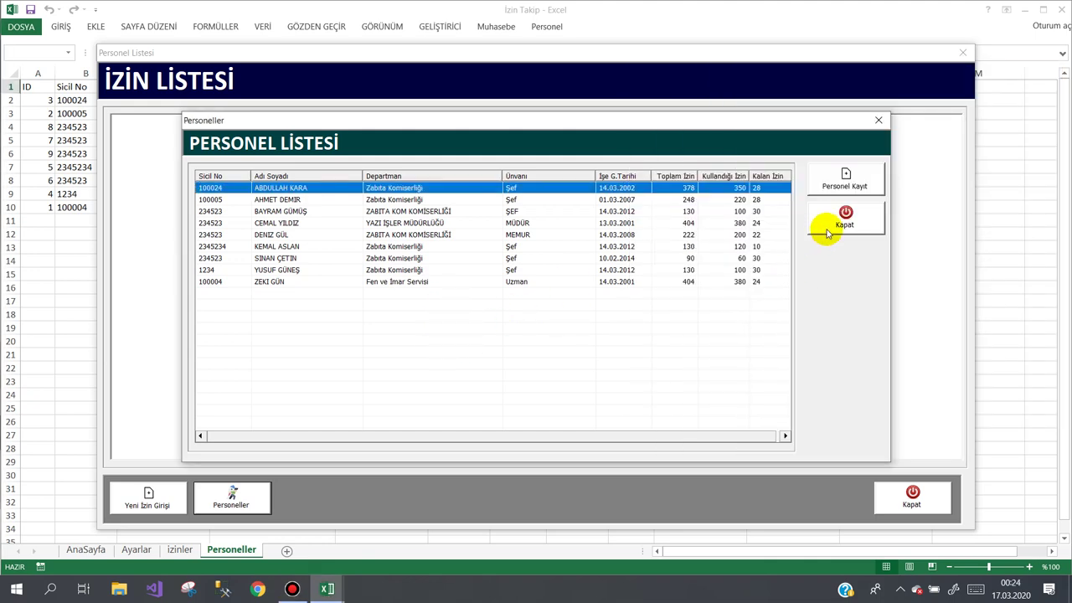
pyautogui.click(829, 220)
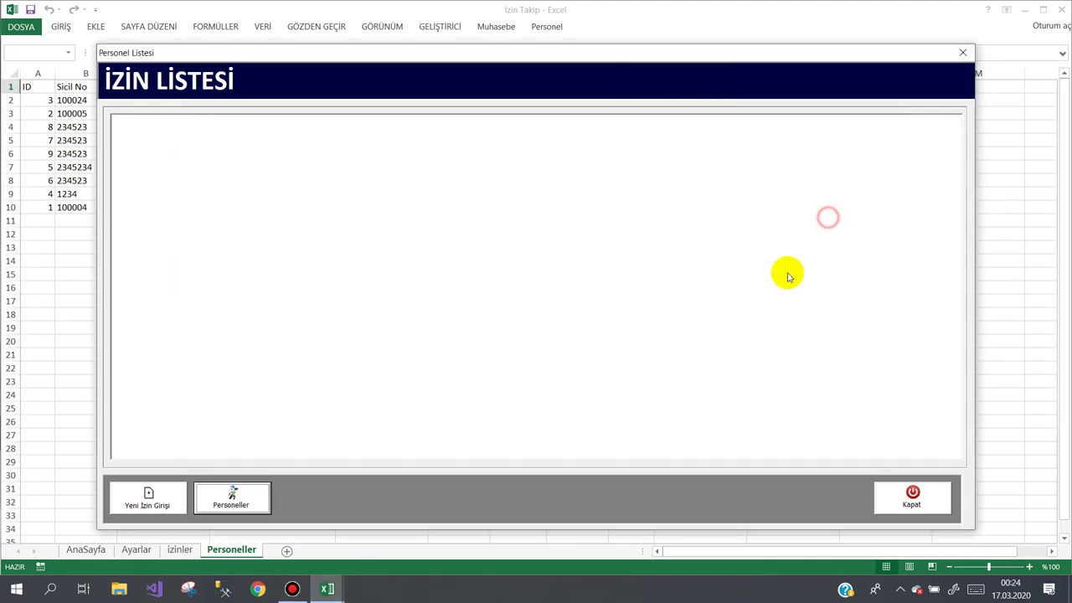
pyautogui.click(886, 496)
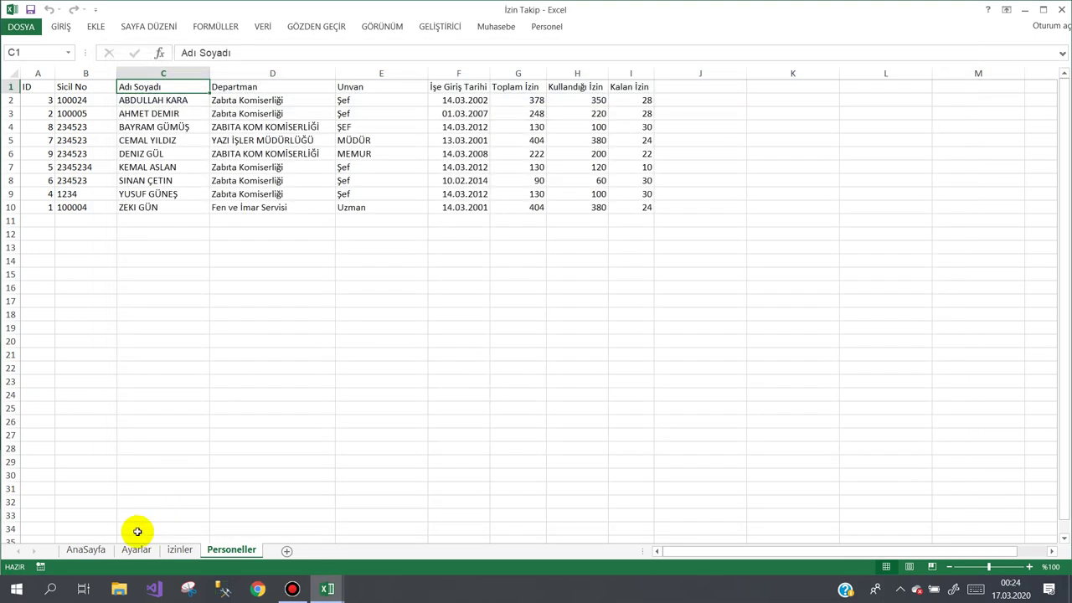
pyautogui.click(87, 550)
pyautogui.click(251, 245)
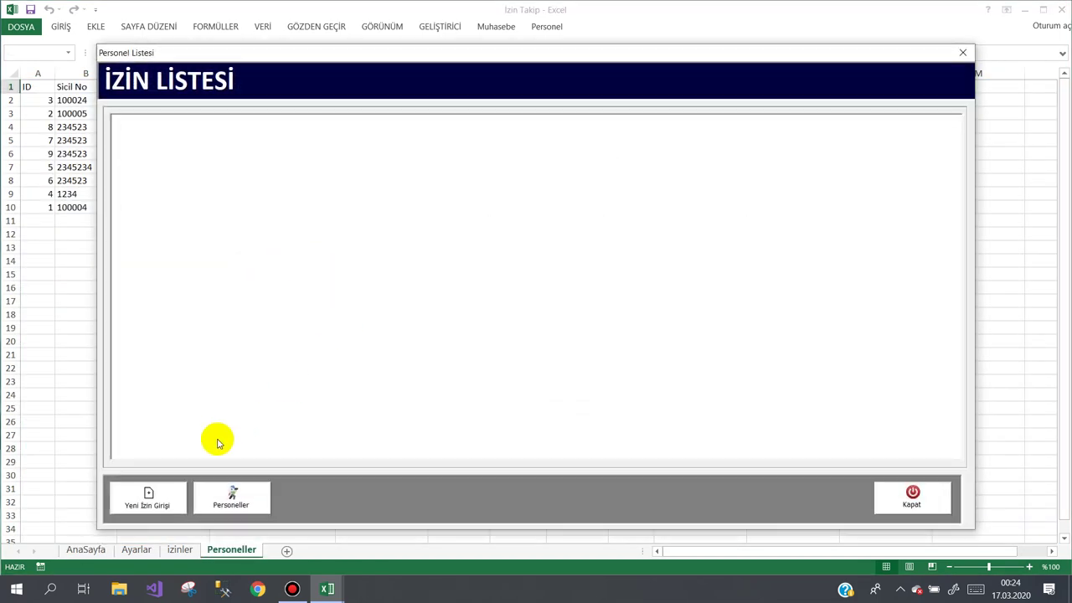
pyautogui.click(232, 496)
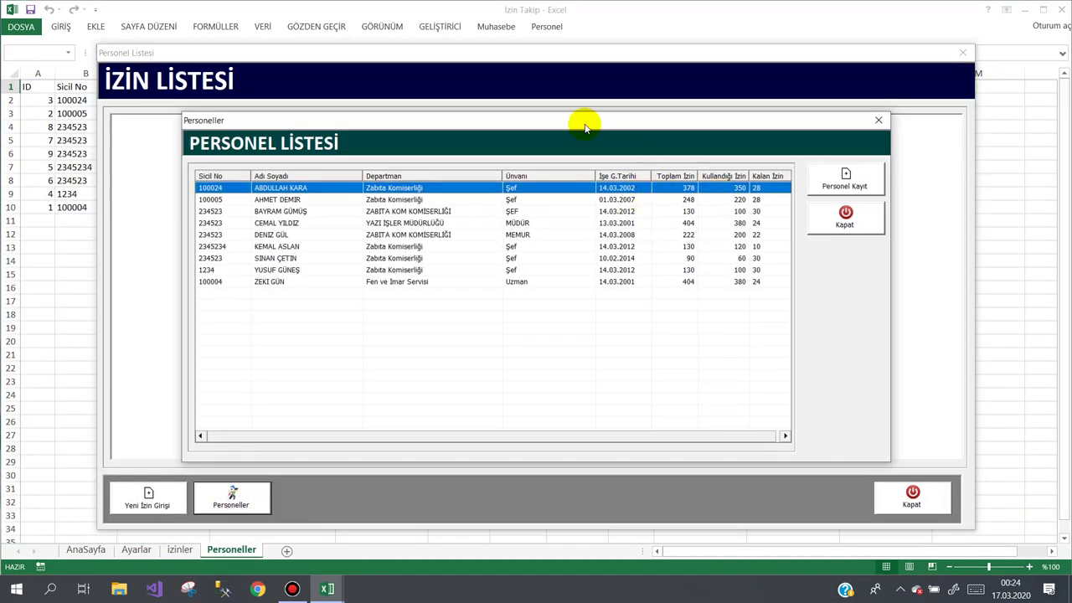
pyautogui.moveTo(578, 122); pyautogui.dragTo(582, 92)
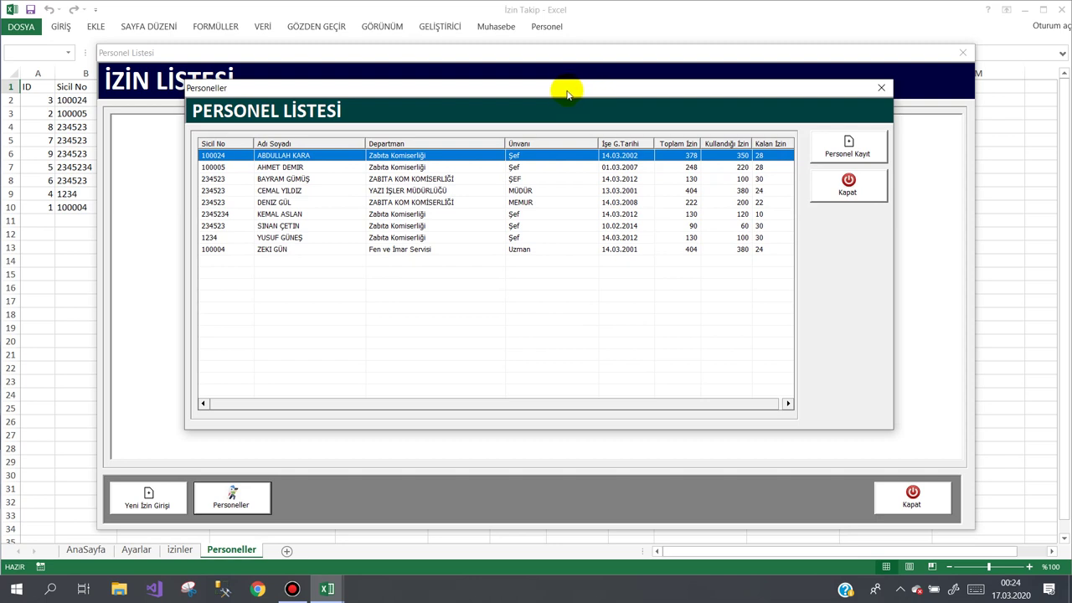
pyautogui.click(403, 166)
pyautogui.click(402, 190)
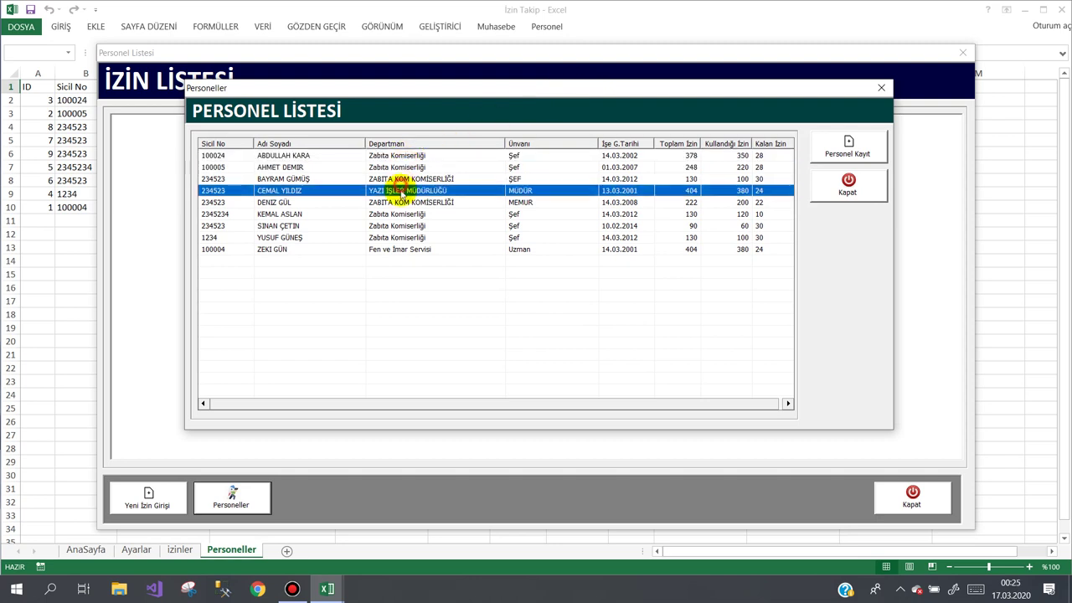
pyautogui.click(399, 214)
pyautogui.click(400, 227)
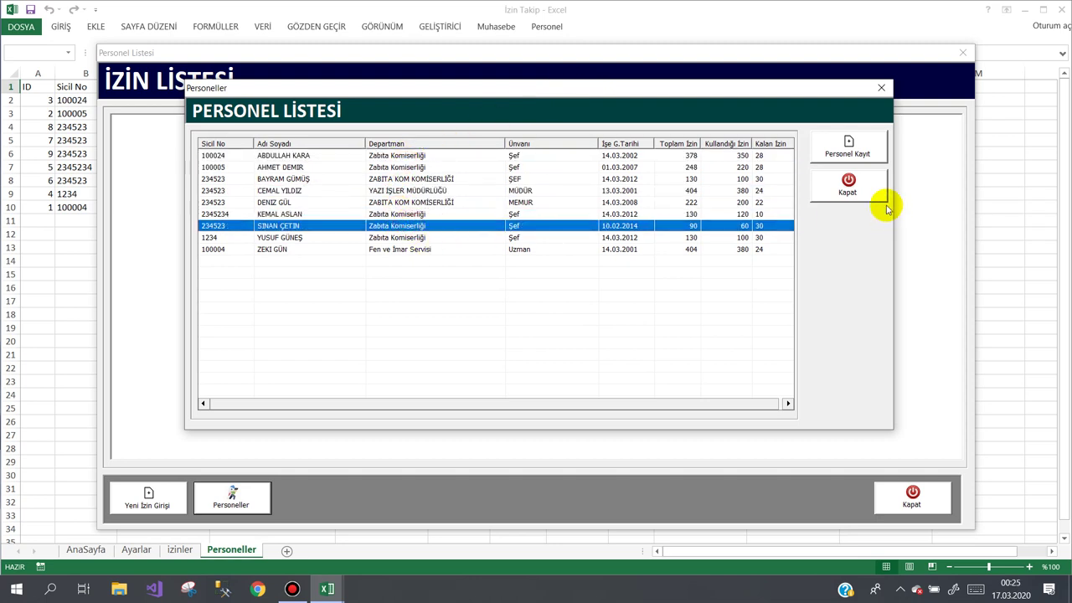
pyautogui.click(850, 186)
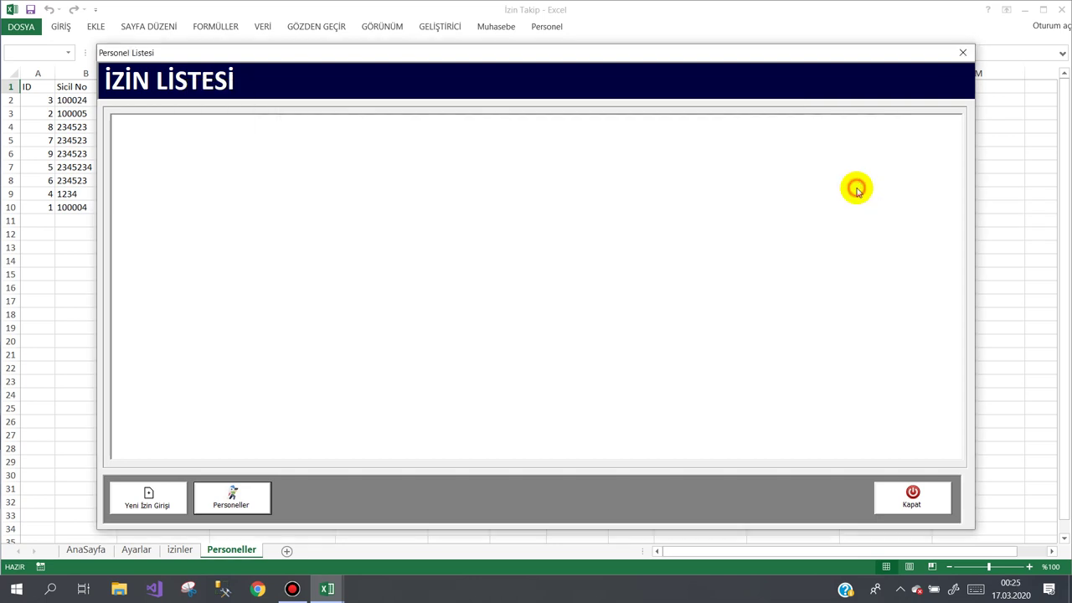
pyautogui.click(216, 501)
pyautogui.click(292, 589)
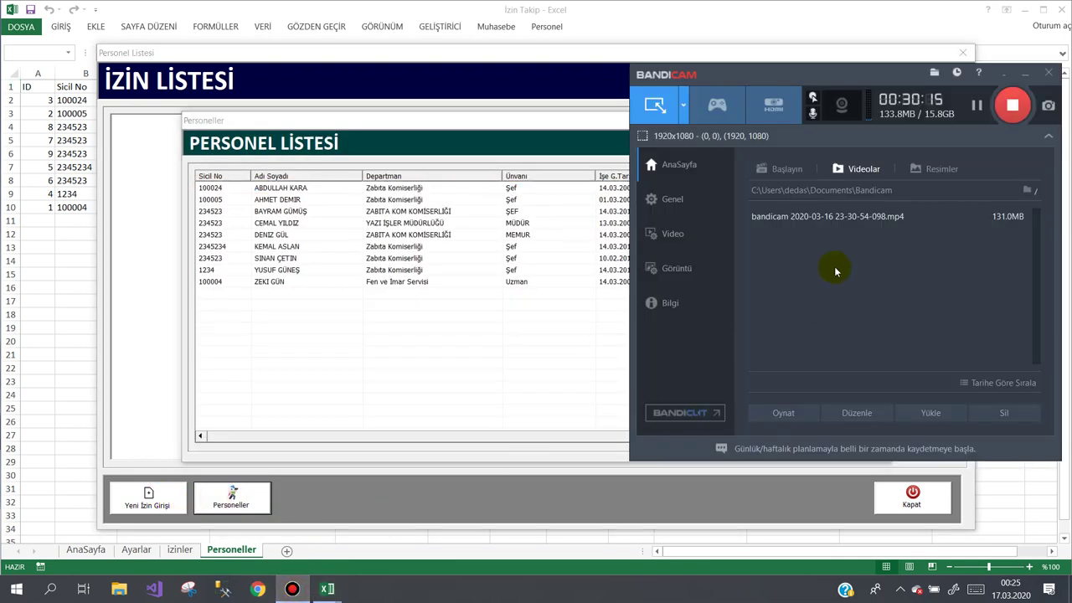